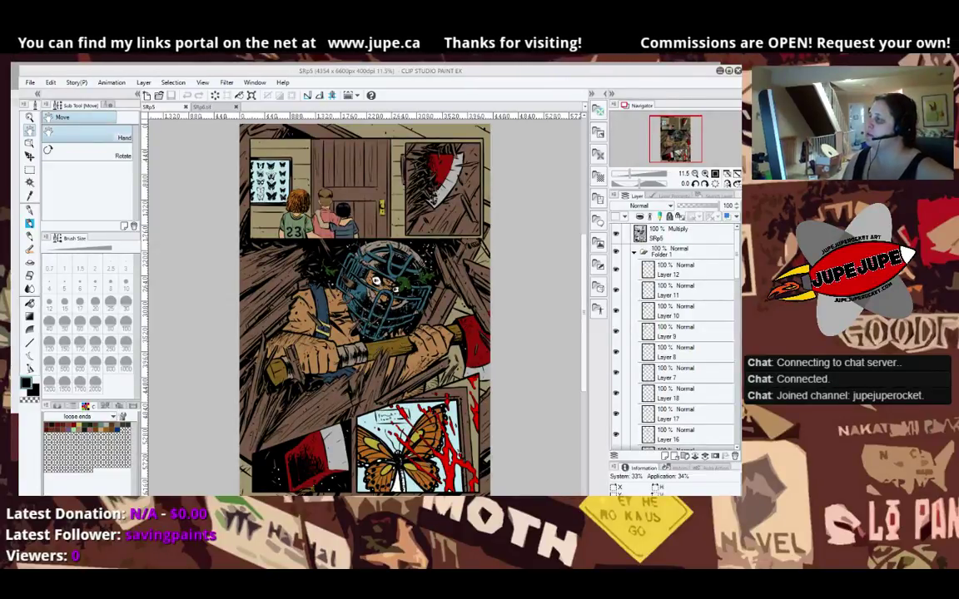
# Add a new layer above Layer 12 in Folder 1 for coloring the top panel.
pyautogui.scroll(2, 359, 184)
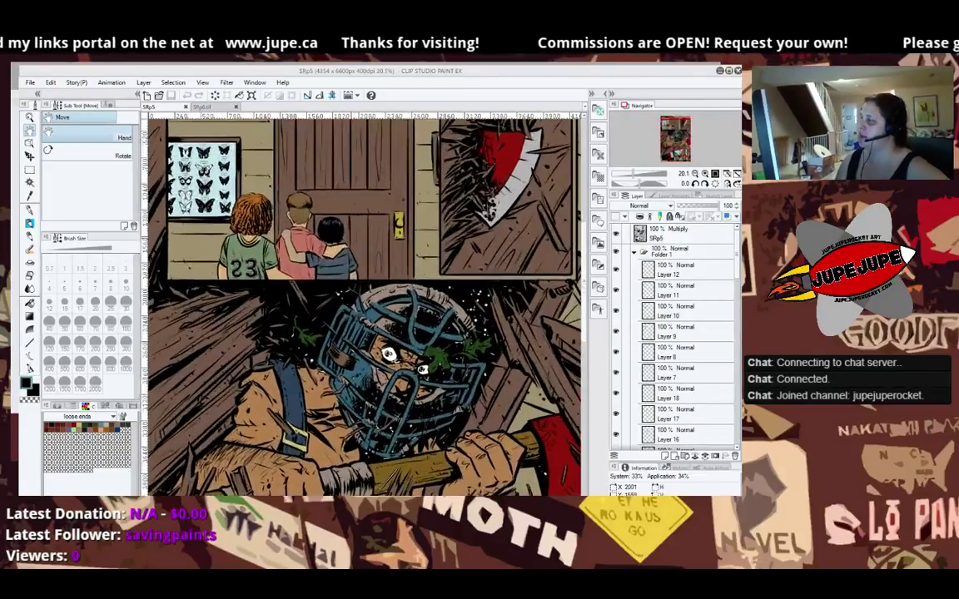
pyautogui.scroll(2, 372, 328)
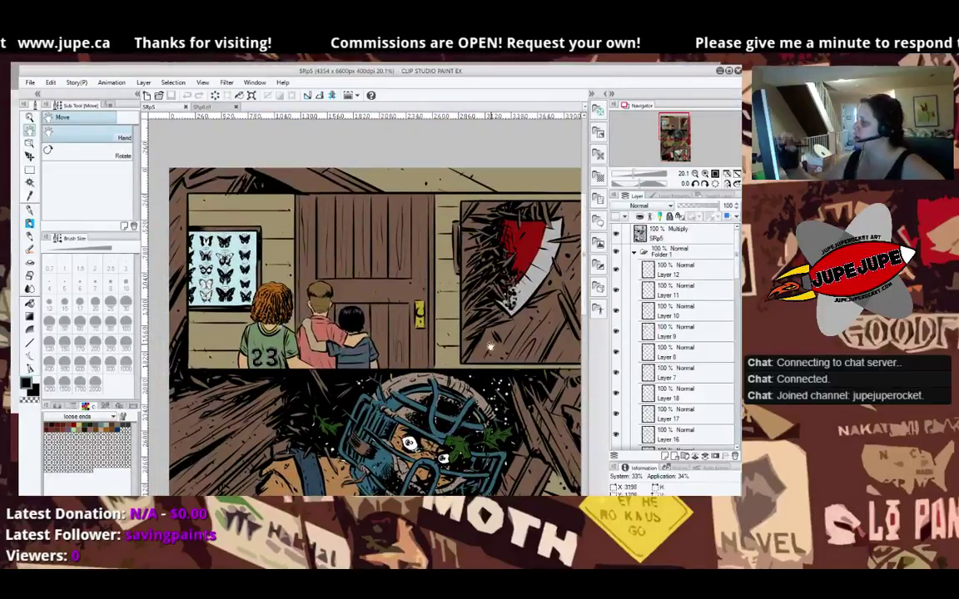
pyautogui.moveTo(412, 376); pyautogui.dragTo(485, 381)
pyautogui.moveTo(437, 382); pyautogui.dragTo(449, 387)
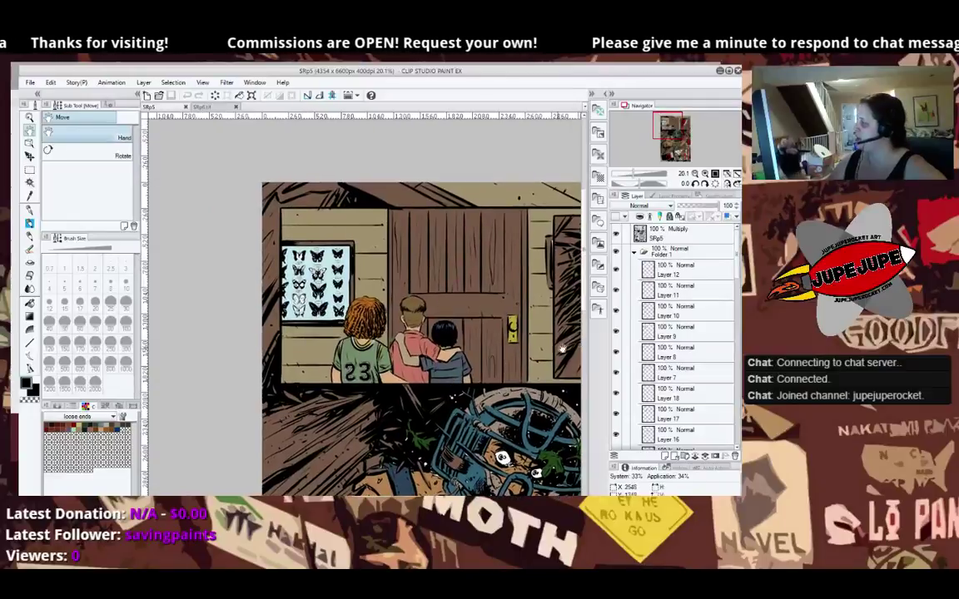
pyautogui.click(657, 273)
pyautogui.click(666, 458)
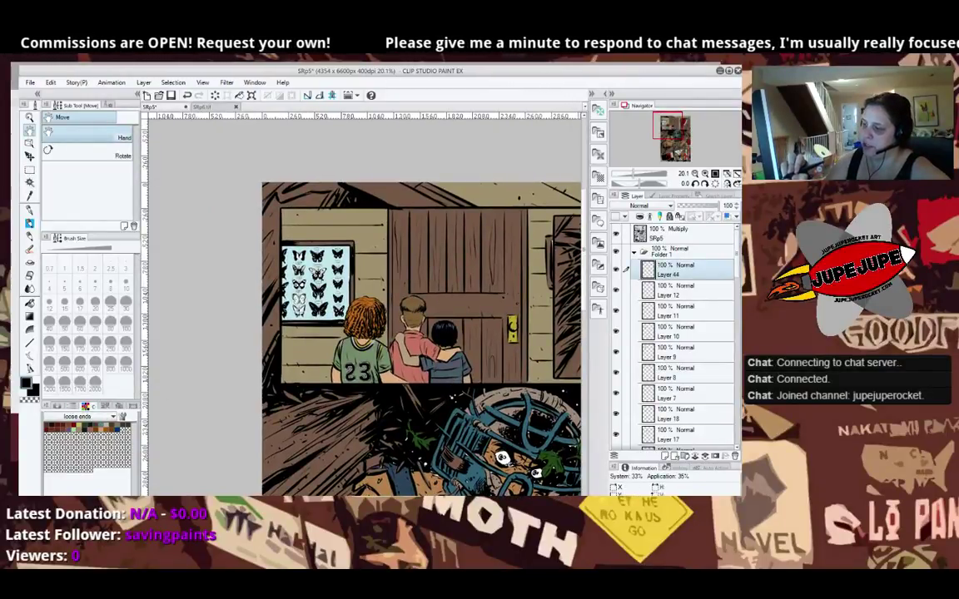
# Paint the middle butterfly in the framed display orange with the Hairpin Sable pen, using the blood red summer color set and the child's hair color.
pyautogui.click(124, 260)
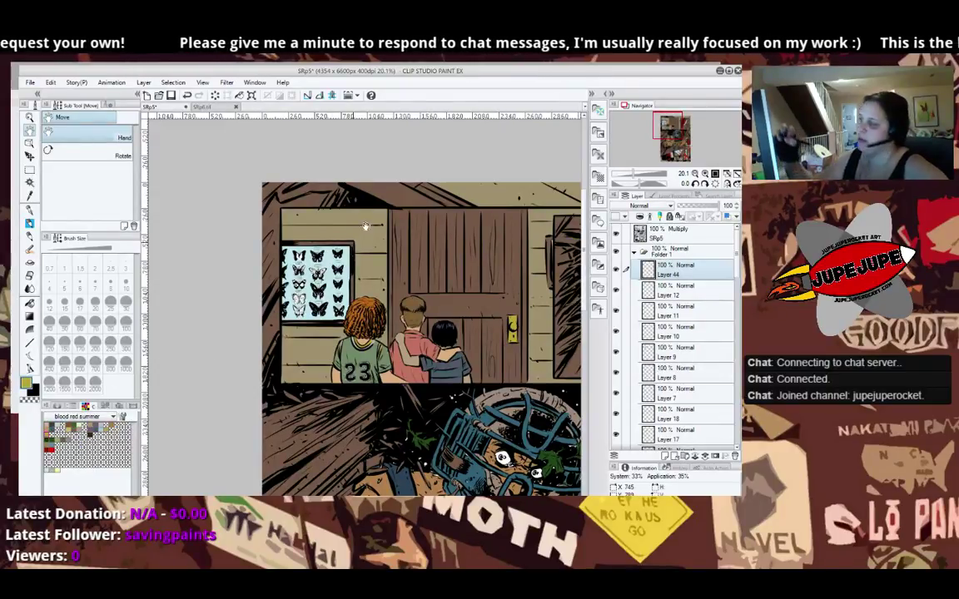
pyautogui.press('p')
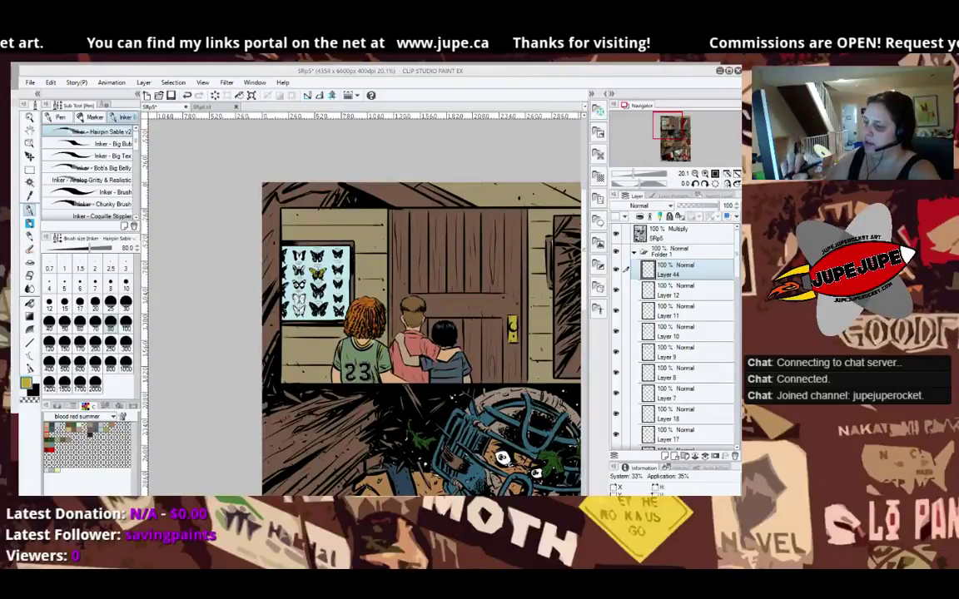
pyautogui.click(101, 427)
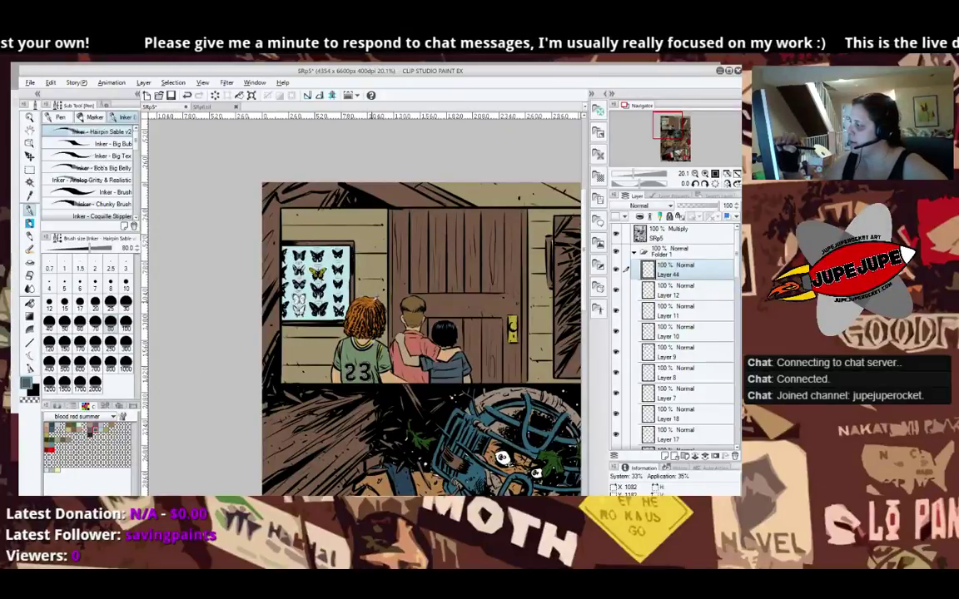
pyautogui.keyDown('alt'); pyautogui.click(372, 303); pyautogui.keyUp('alt')
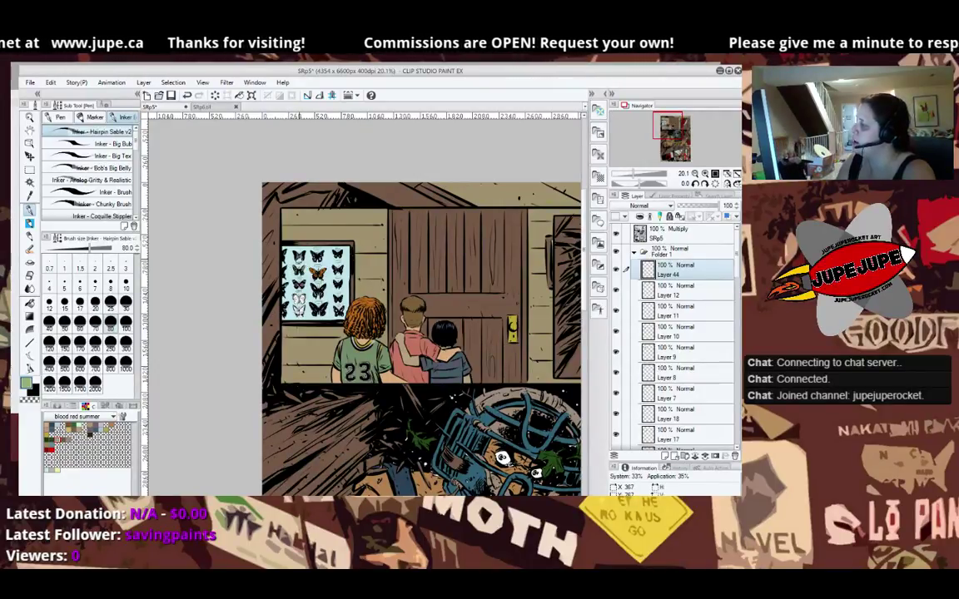
# Paint the pale butterfly near the bottom of the framed display tan and add small accents from the color set.
pyautogui.click(106, 430)
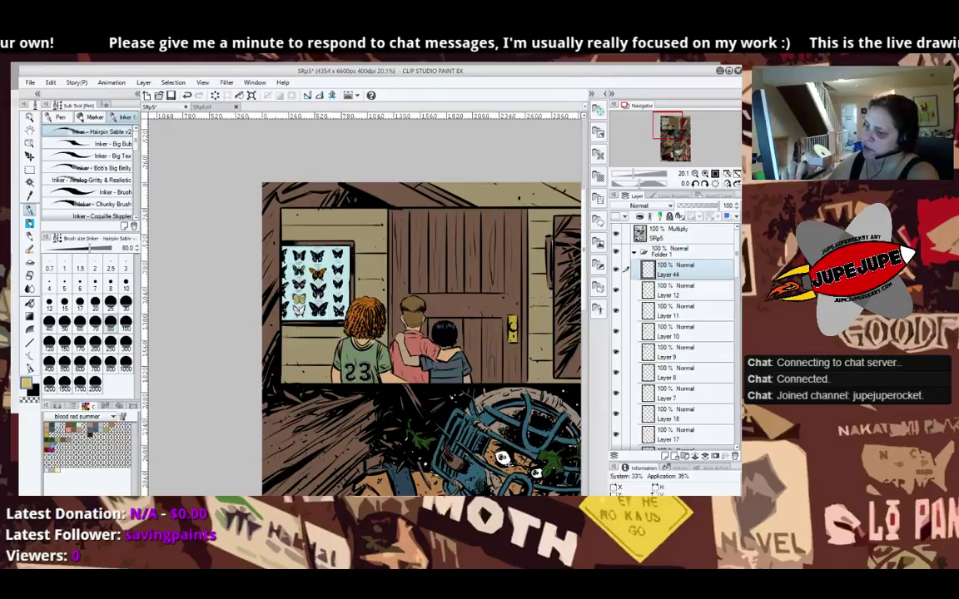
pyautogui.click(51, 450)
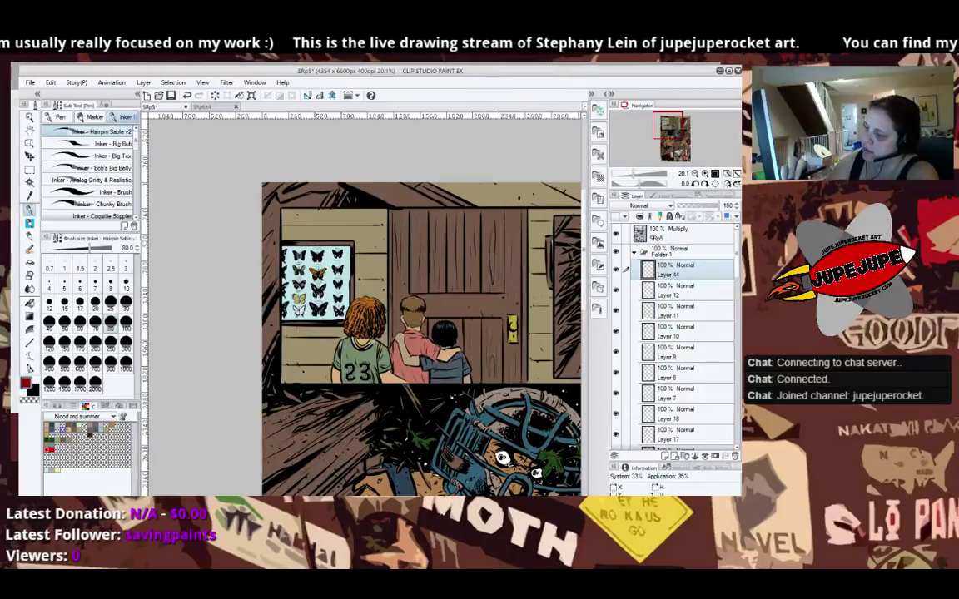
pyautogui.click(47, 430)
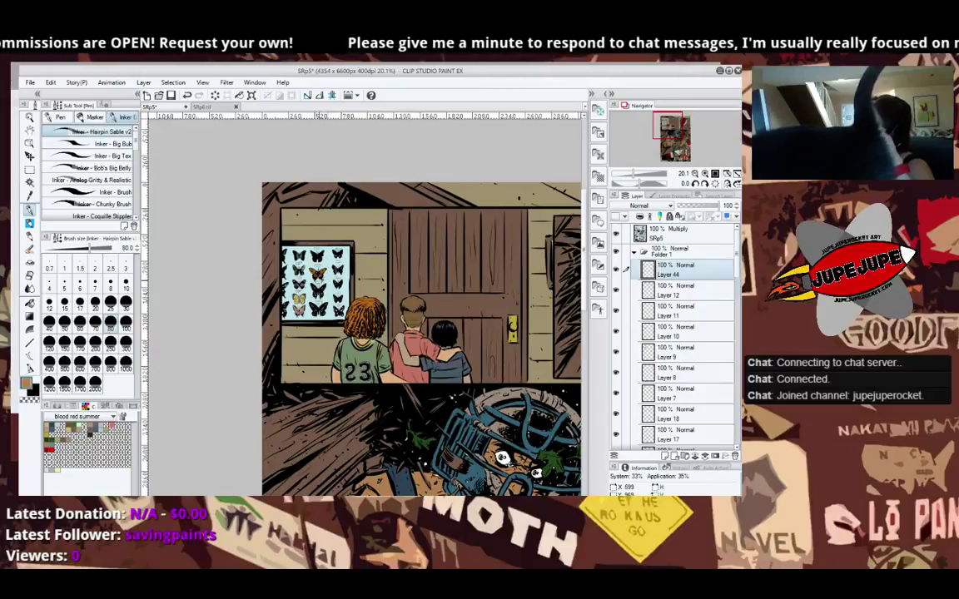
pyautogui.click(51, 432)
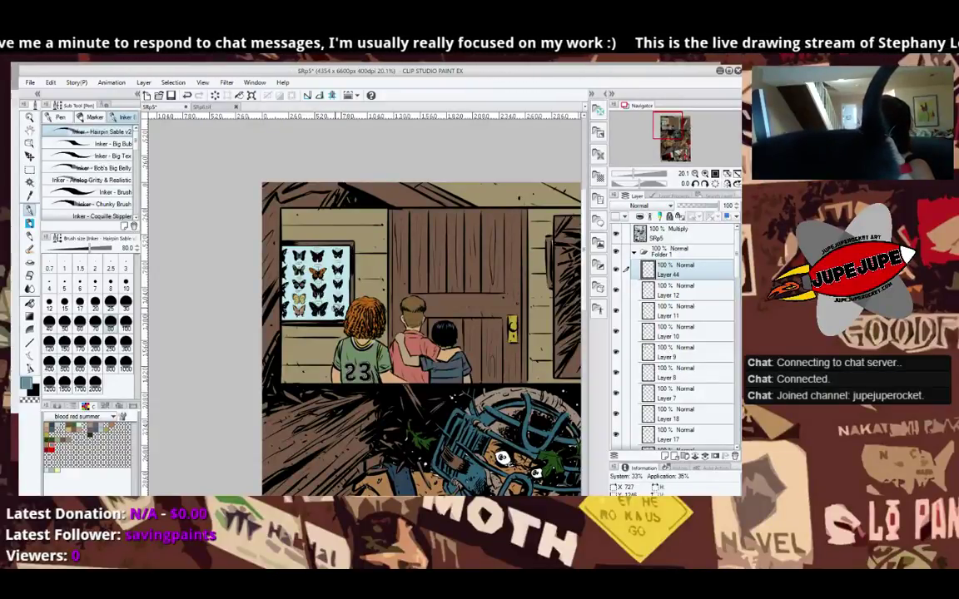
pyautogui.click(108, 428)
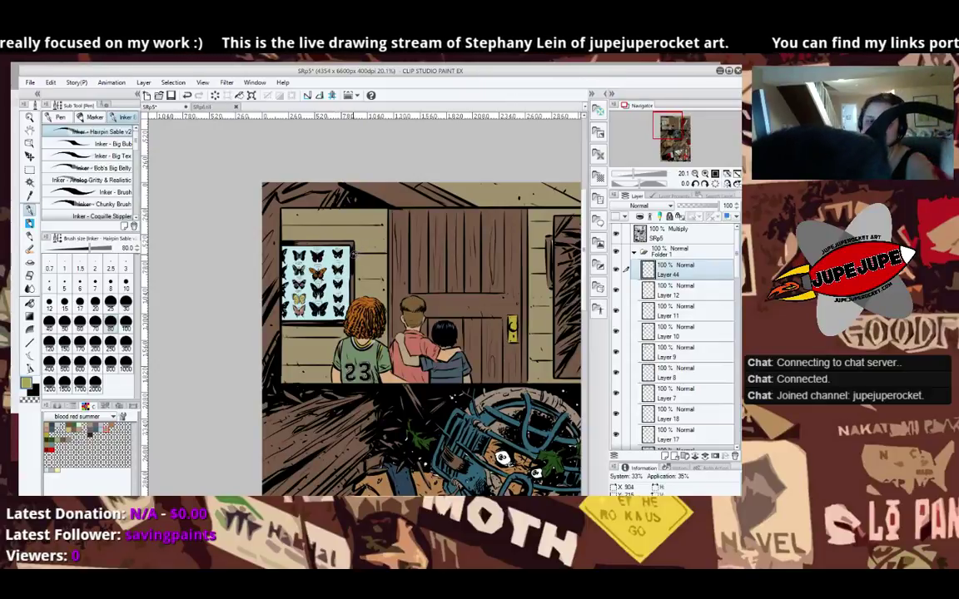
# Touch up the framed butterflies' colors with the Hard eraser and the Hairpin Sable pen.
pyautogui.press('e')
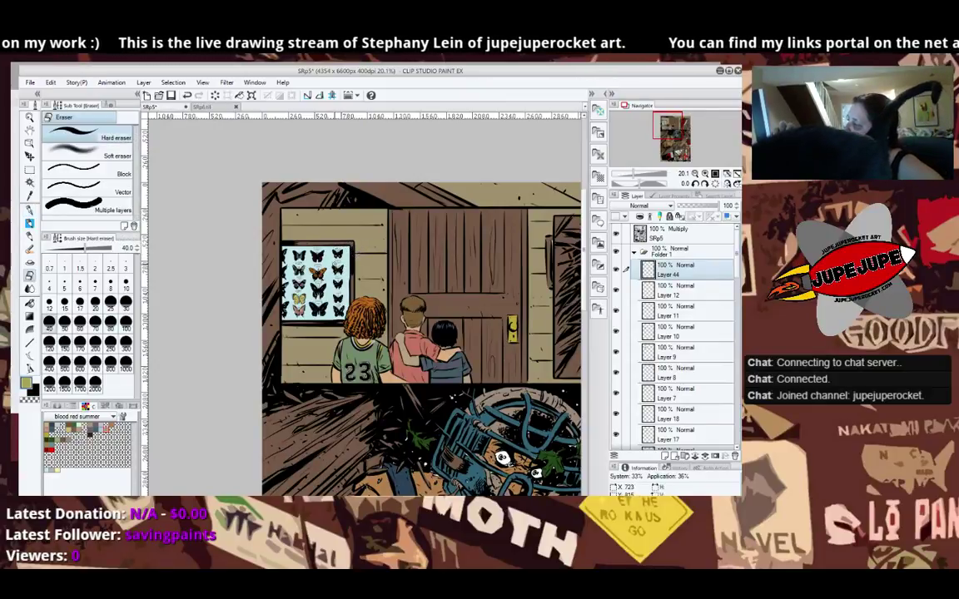
pyautogui.press('p')
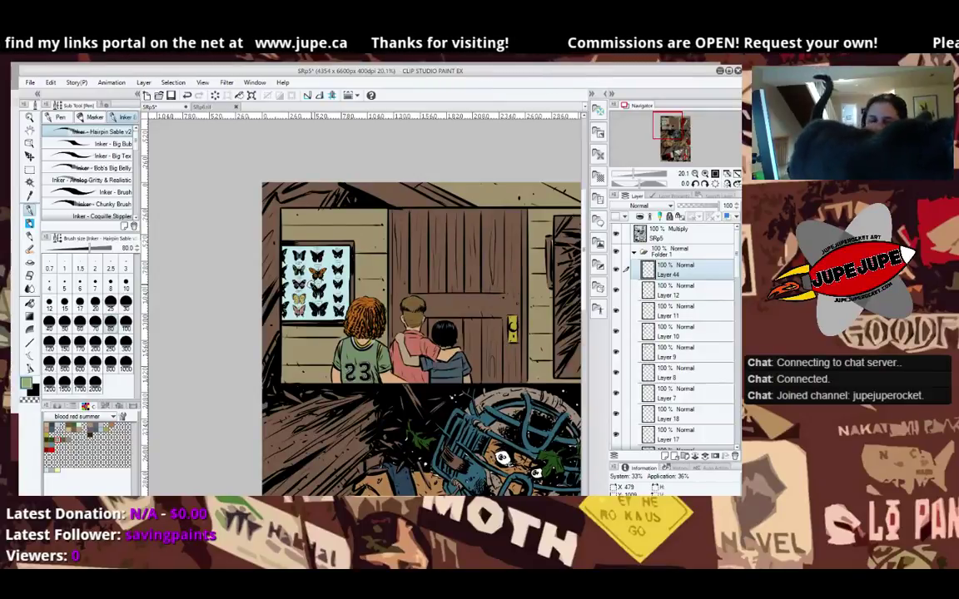
pyautogui.keyDown('alt'); pyautogui.click(457, 297); pyautogui.keyUp('alt')
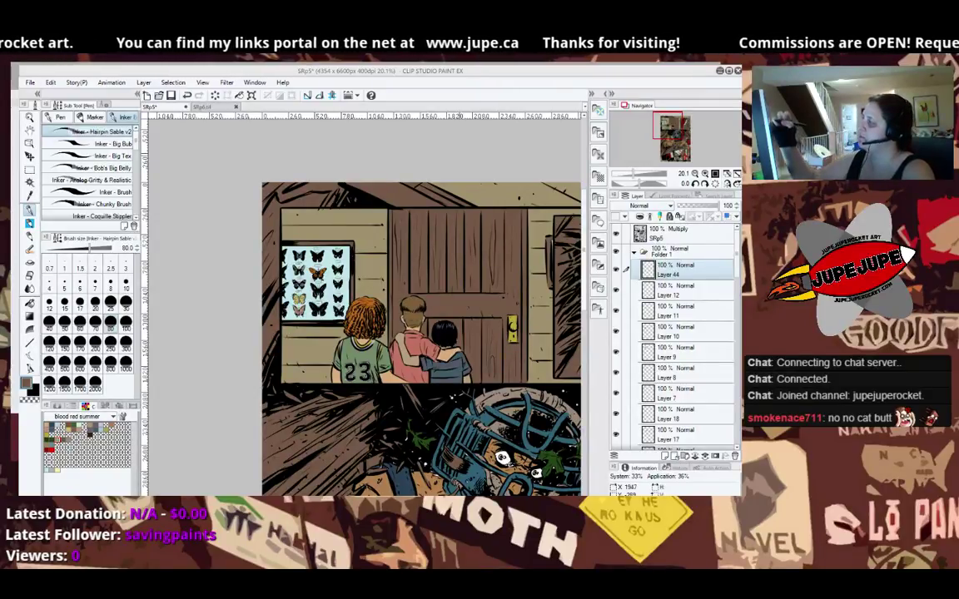
# Collapse the layer folders, Folder 1 through Folder 5.
pyautogui.moveTo(468, 410); pyautogui.dragTo(347, 375)
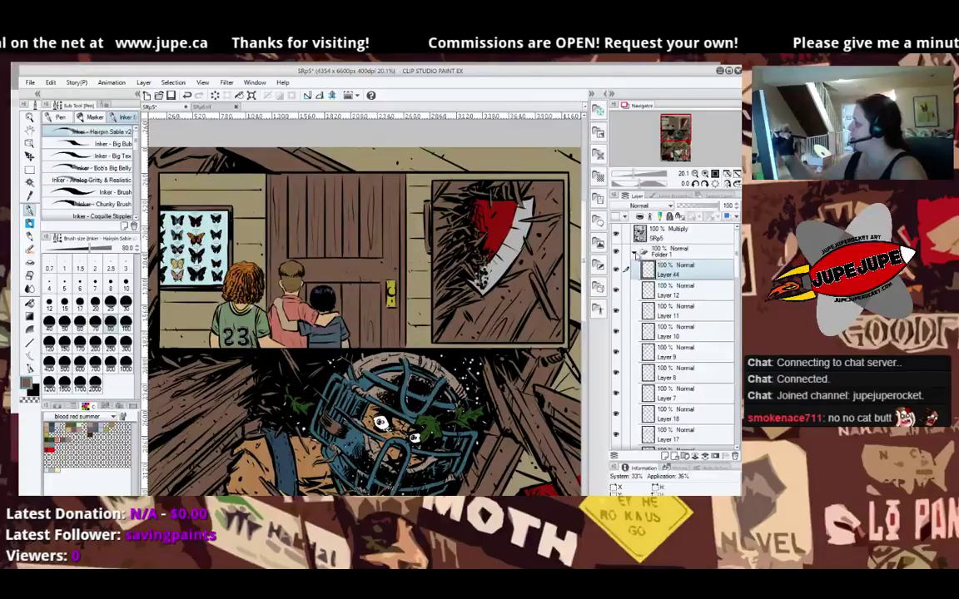
pyautogui.click(661, 253)
pyautogui.click(635, 267)
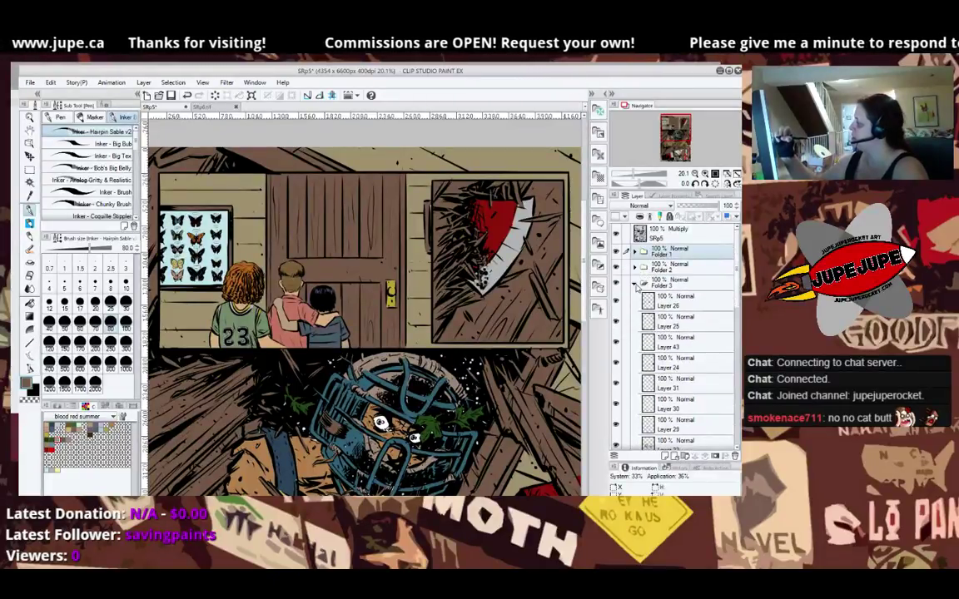
pyautogui.click(634, 282)
pyautogui.click(635, 298)
pyautogui.click(635, 314)
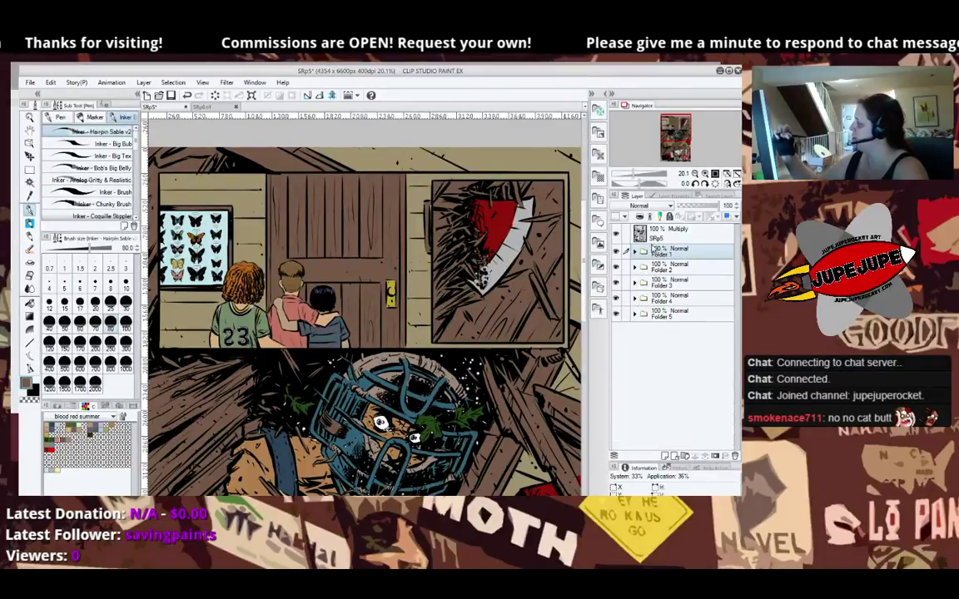
# Create a new layer and place it between the SRp5 line art layer and Folder 1.
pyautogui.click(657, 233)
pyautogui.click(664, 457)
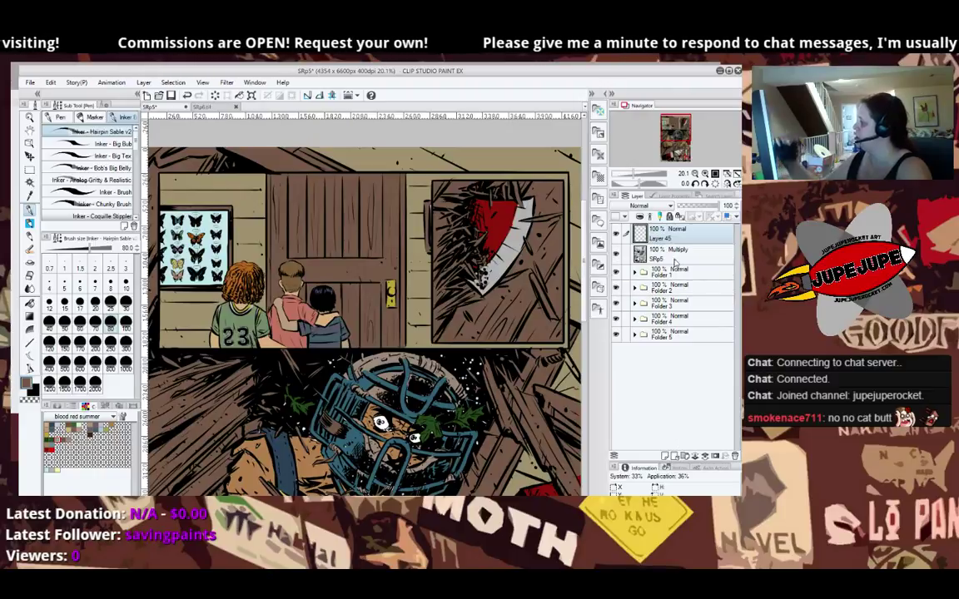
pyautogui.moveTo(670, 235); pyautogui.dragTo(674, 265)
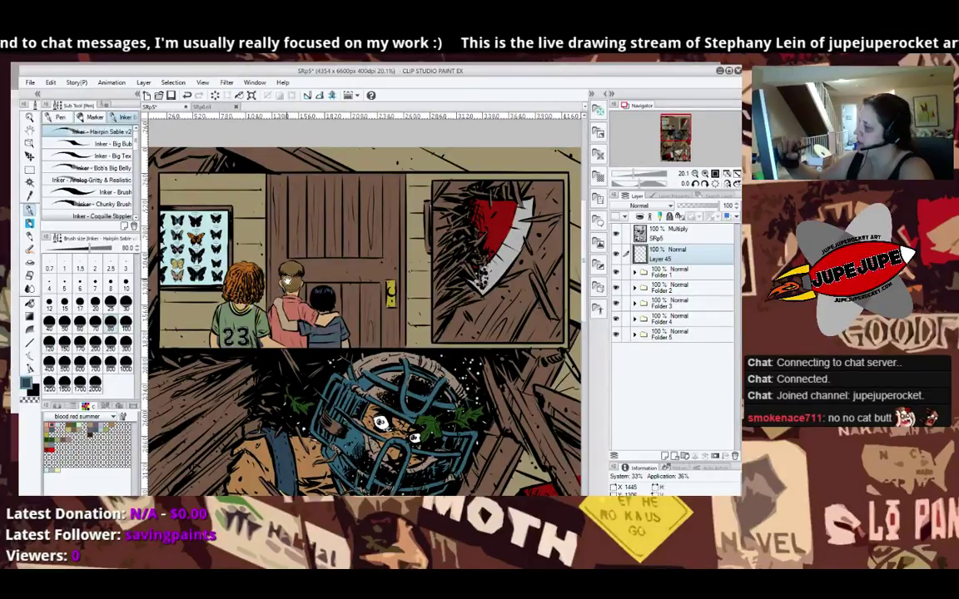
# Paint dark blue-grey shadows and pale blue highlights on the masked man's hands, arms and clothing with the Hairpin Sable pen.
pyautogui.scroll(-4, 258, 253)
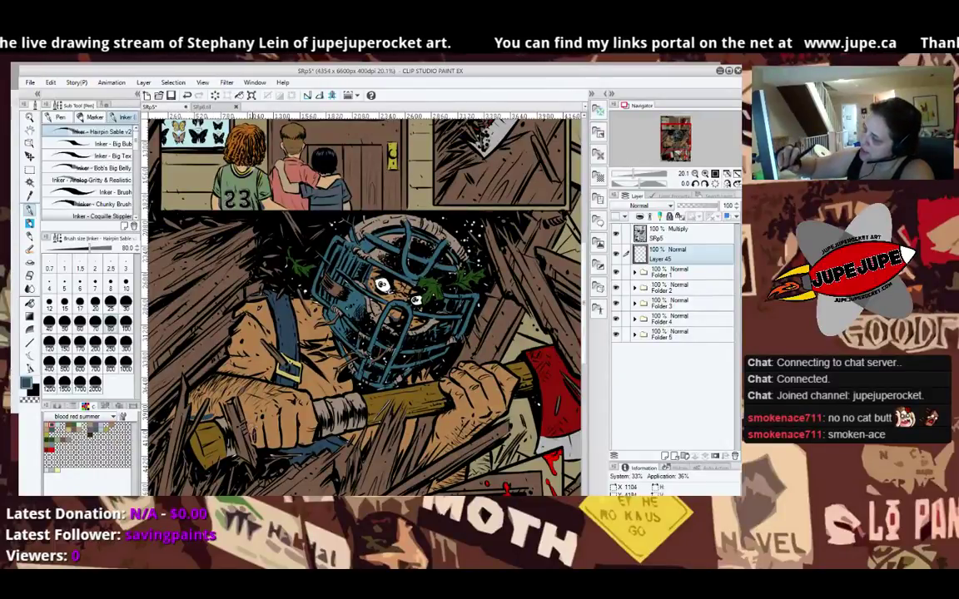
pyautogui.moveTo(252, 426)
pyautogui.mouseDown()
pyautogui.moveTo(258, 449)
pyautogui.moveTo(312, 444)
pyautogui.mouseUp()
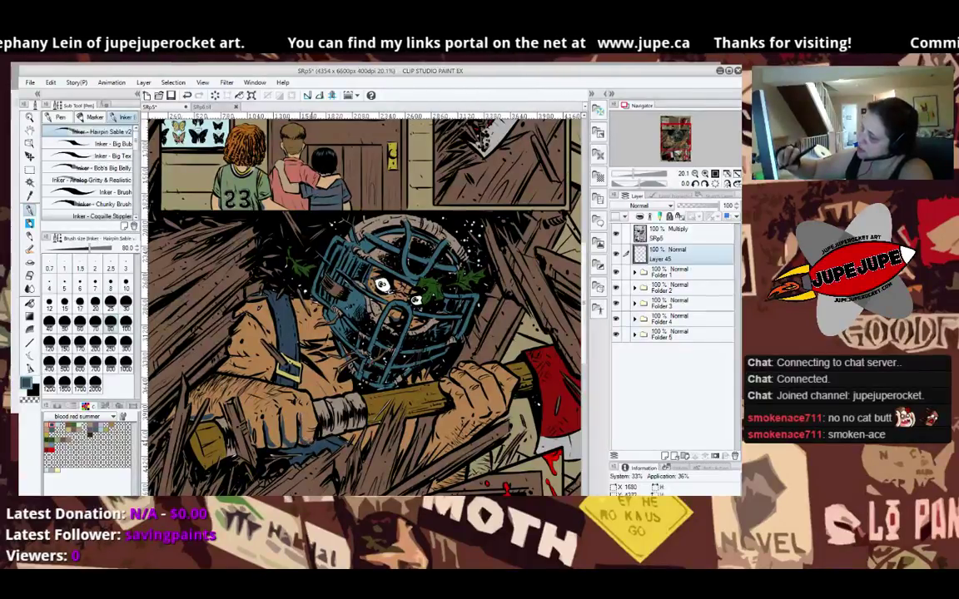
pyautogui.moveTo(445, 389)
pyautogui.mouseDown()
pyautogui.moveTo(458, 411)
pyautogui.moveTo(432, 441)
pyautogui.mouseUp()
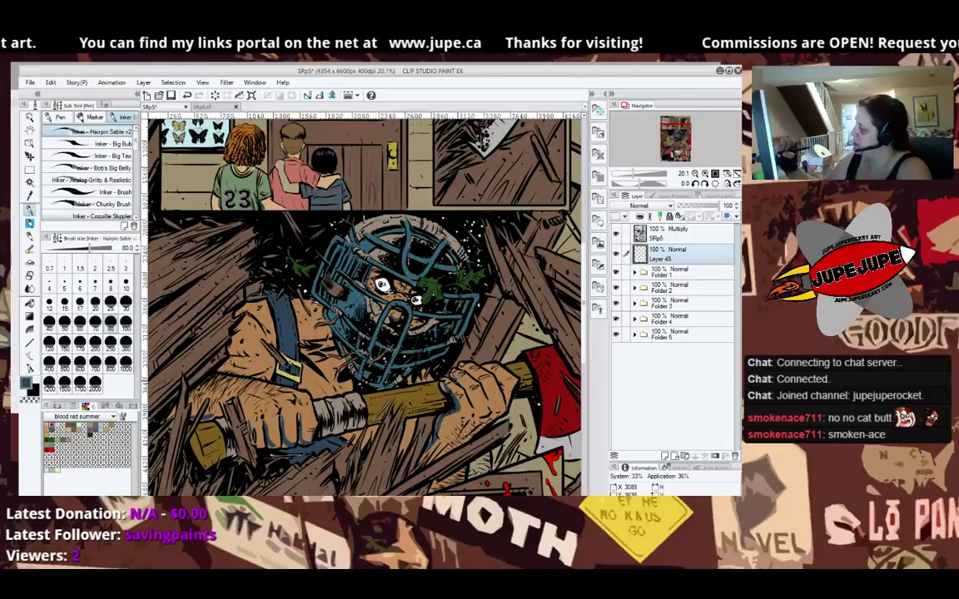
pyautogui.moveTo(456, 378)
pyautogui.mouseDown()
pyautogui.moveTo(467, 399)
pyautogui.moveTo(504, 389)
pyautogui.mouseUp()
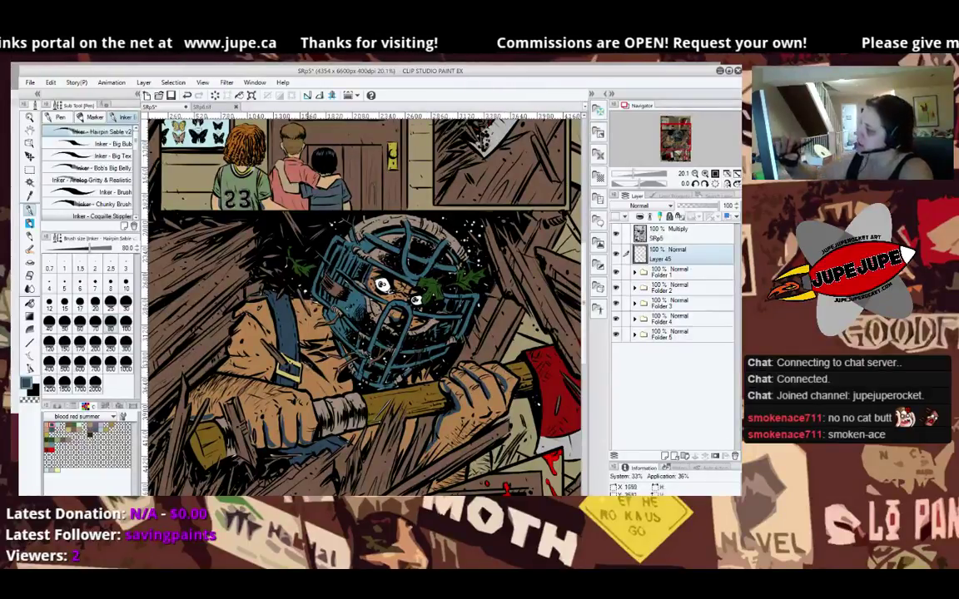
pyautogui.moveTo(274, 327); pyautogui.dragTo(296, 350)
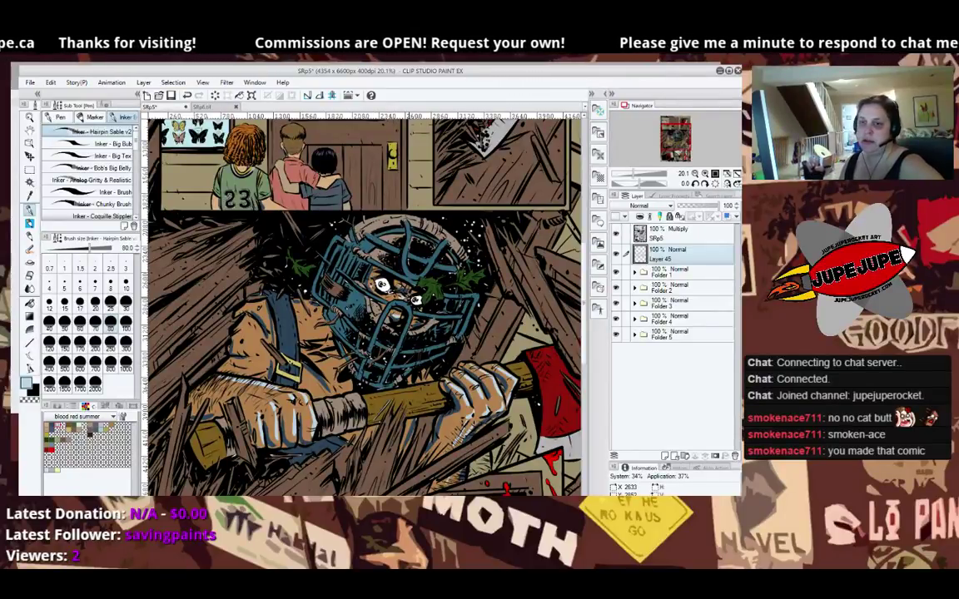
# Soften the shading and highlights on the masked man's hands and arms using the Blend tool at brush size 70.
pyautogui.press('j')
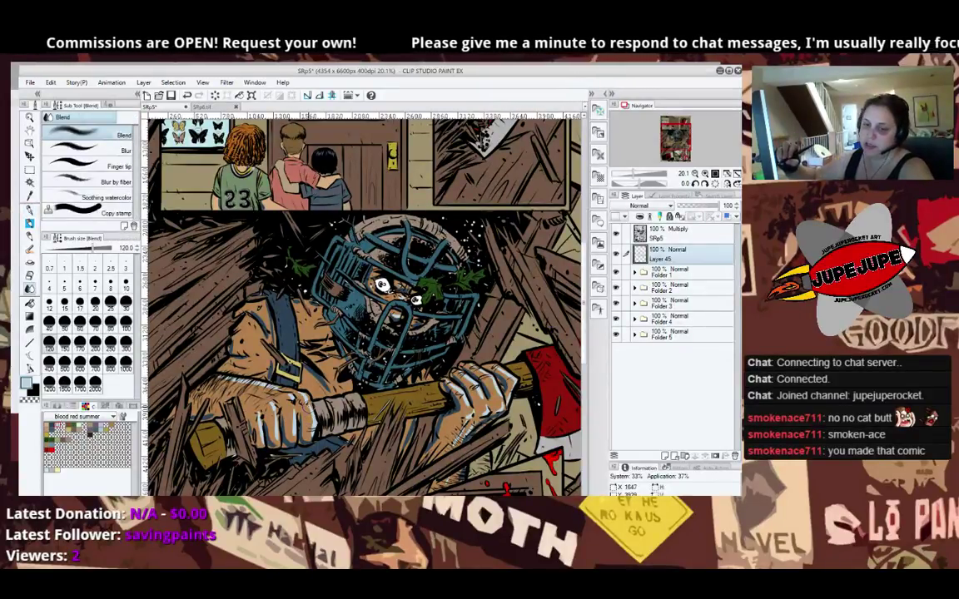
pyautogui.press('[')
pyautogui.press('[')
pyautogui.press('[')
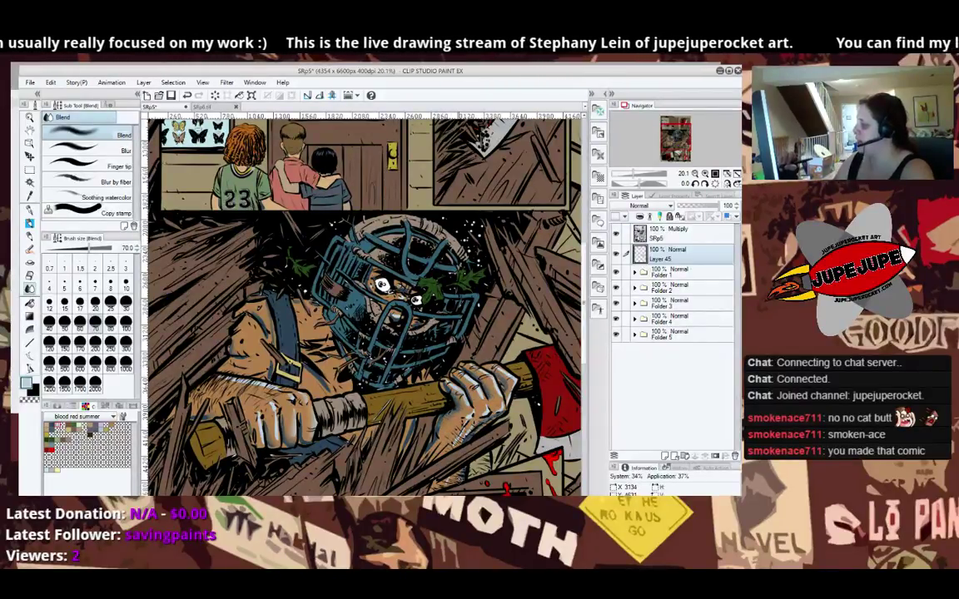
# Expand Folder 5 and add a new layer above Layer 41.
pyautogui.scroll(-3, 416, 354)
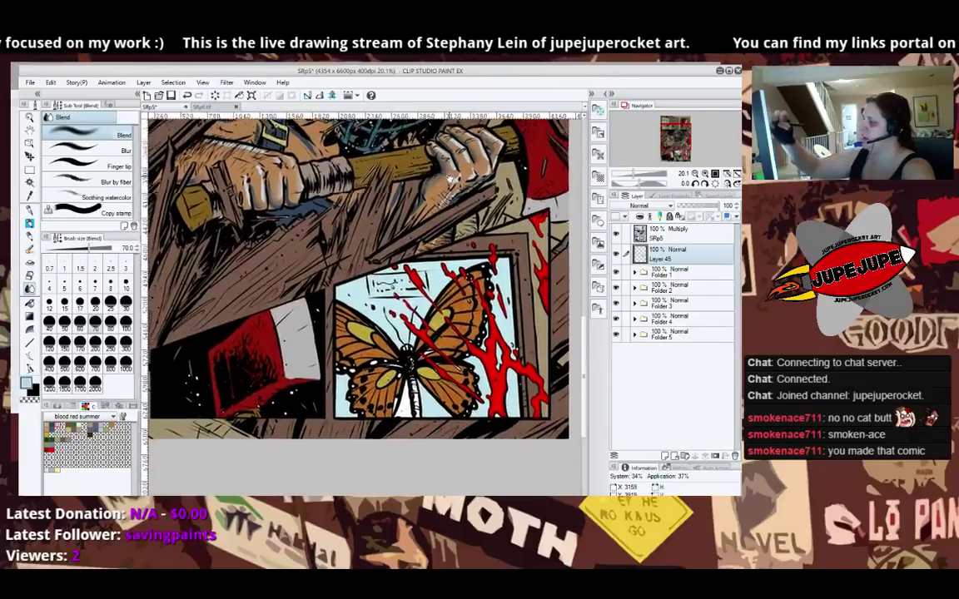
pyautogui.scroll(2, 452, 178)
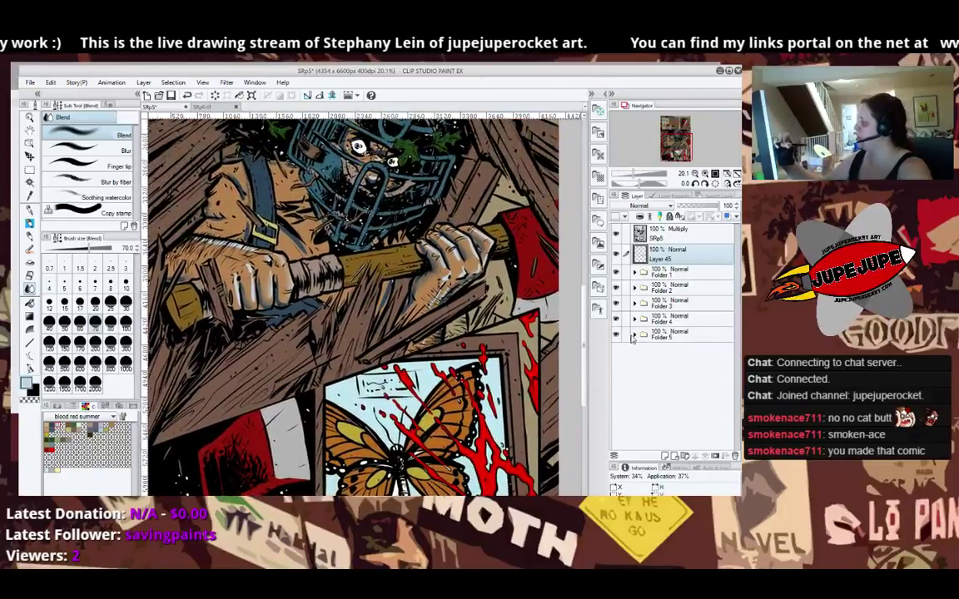
pyautogui.click(633, 335)
pyautogui.click(674, 352)
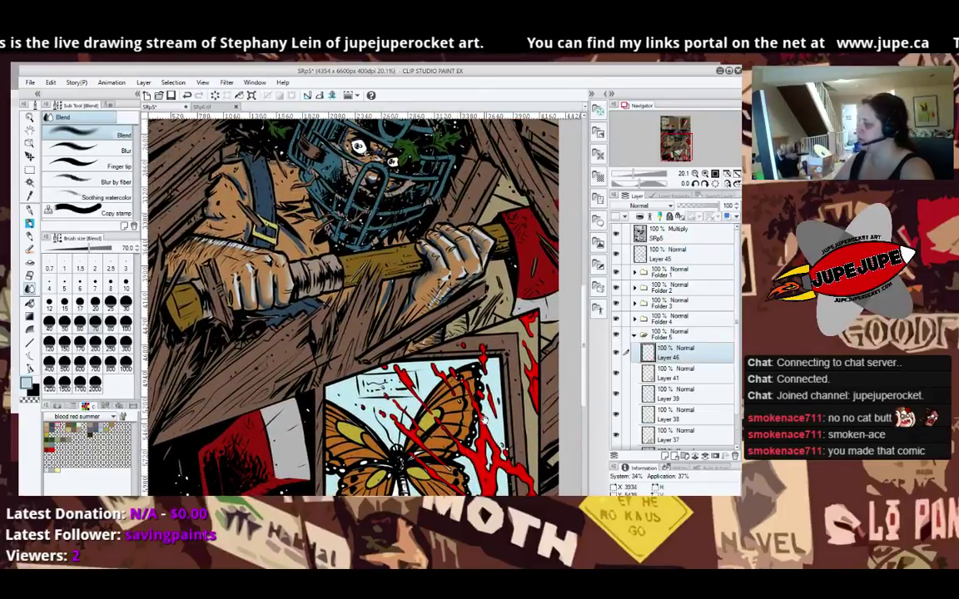
# Paint the large butterfly's body brown with the Hairpin Sable pen and select Layer 37 to touch up its orange wings.
pyautogui.scroll(-2, 484, 419)
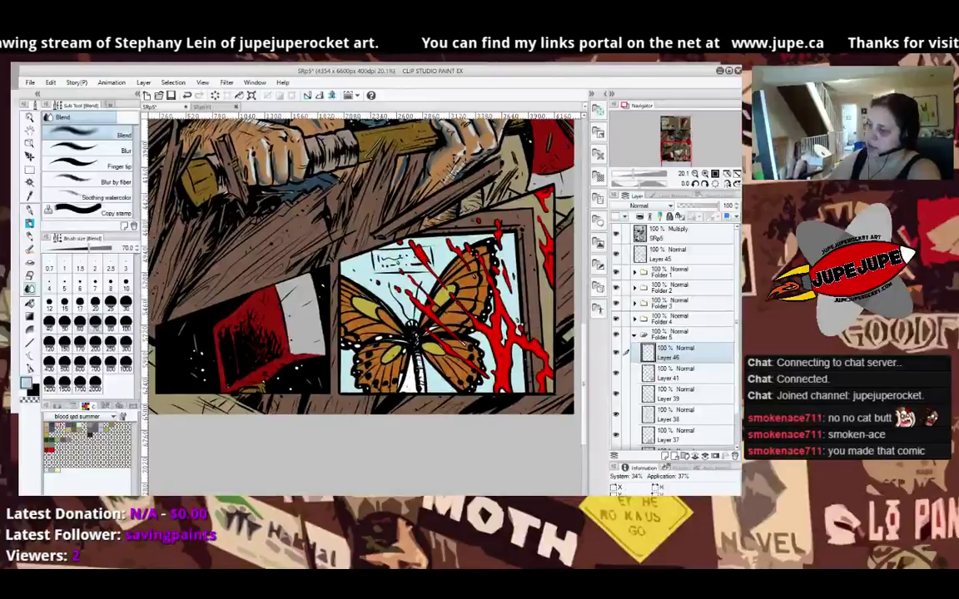
pyautogui.press('p')
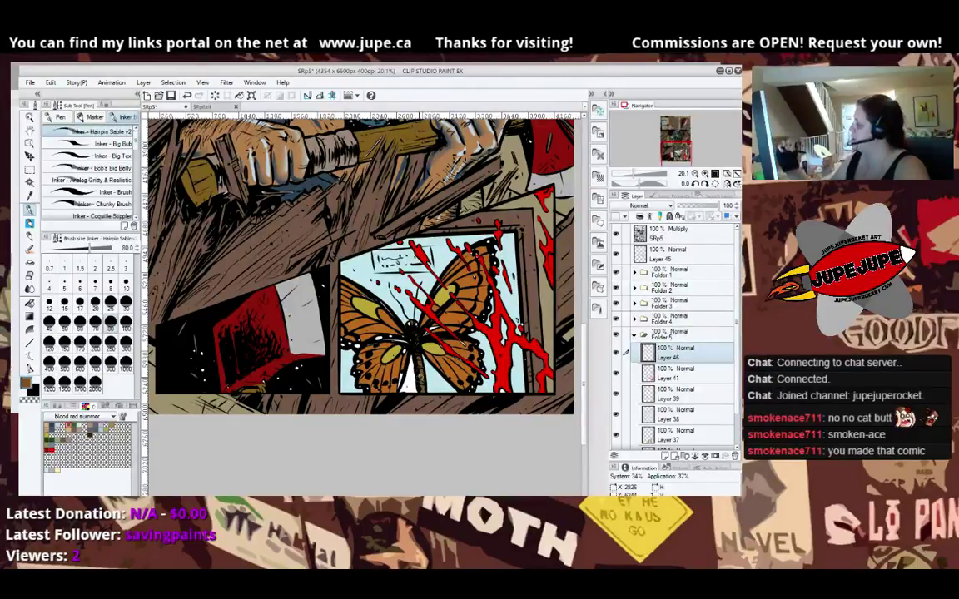
pyautogui.scroll(-2, 654, 350)
pyautogui.click(648, 398)
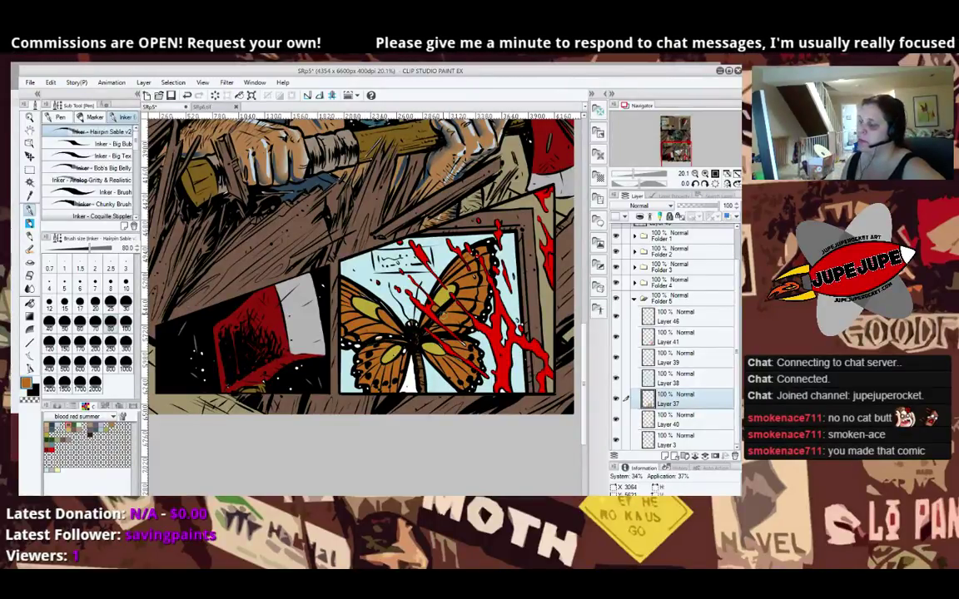
pyautogui.scroll(-4, 565, 250)
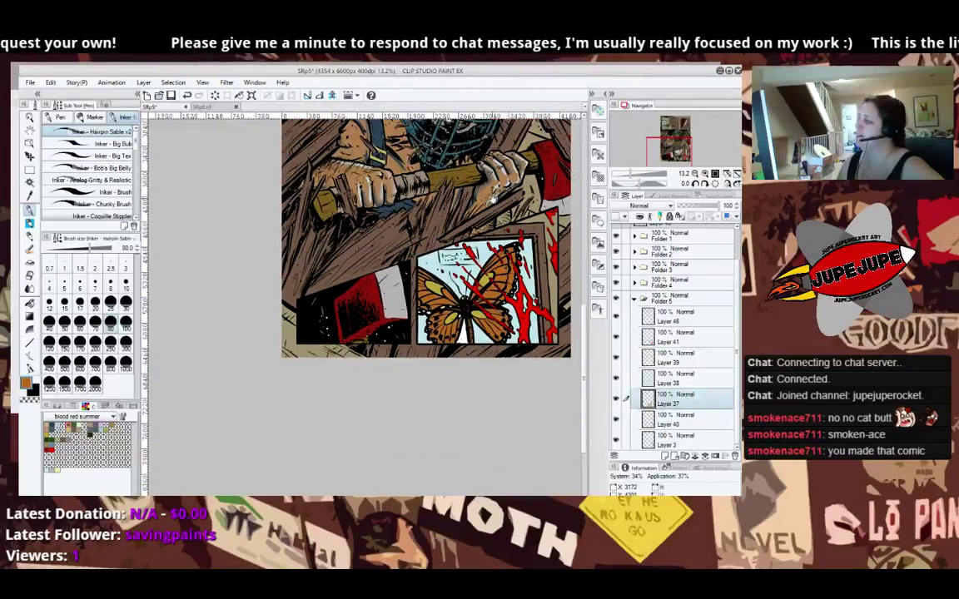
# Add a Color burn layer and a Color dodge layer above Layer 45, and make the Color burn layer active.
pyautogui.moveTo(577, 176); pyautogui.dragTo(537, 442)
pyautogui.moveTo(342, 243)
pyautogui.mouseDown()
pyautogui.moveTo(387, 243)
pyautogui.moveTo(339, 245)
pyautogui.mouseUp()
pyautogui.moveTo(345, 317); pyautogui.dragTo(368, 306)
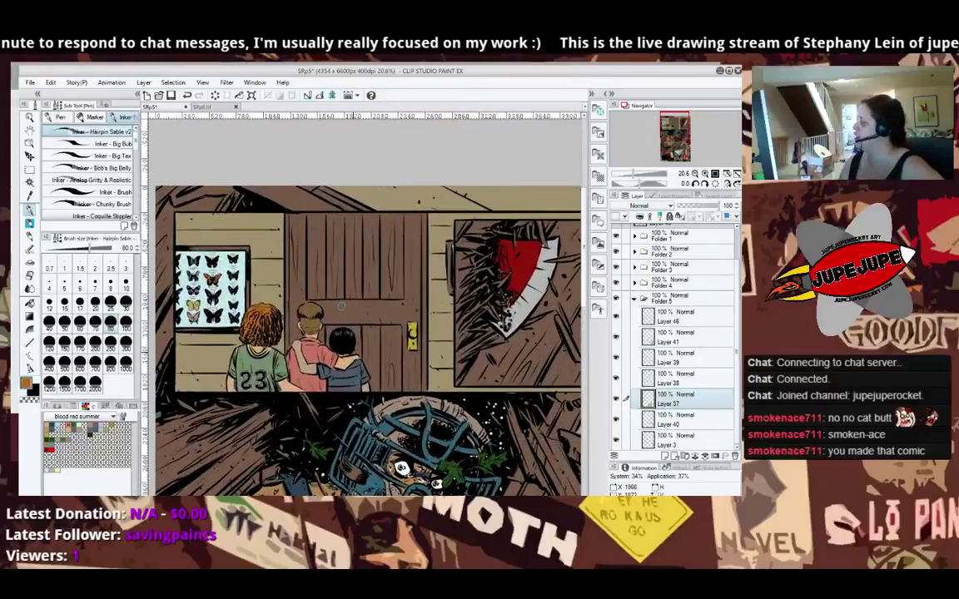
pyautogui.scroll(2, 666, 246)
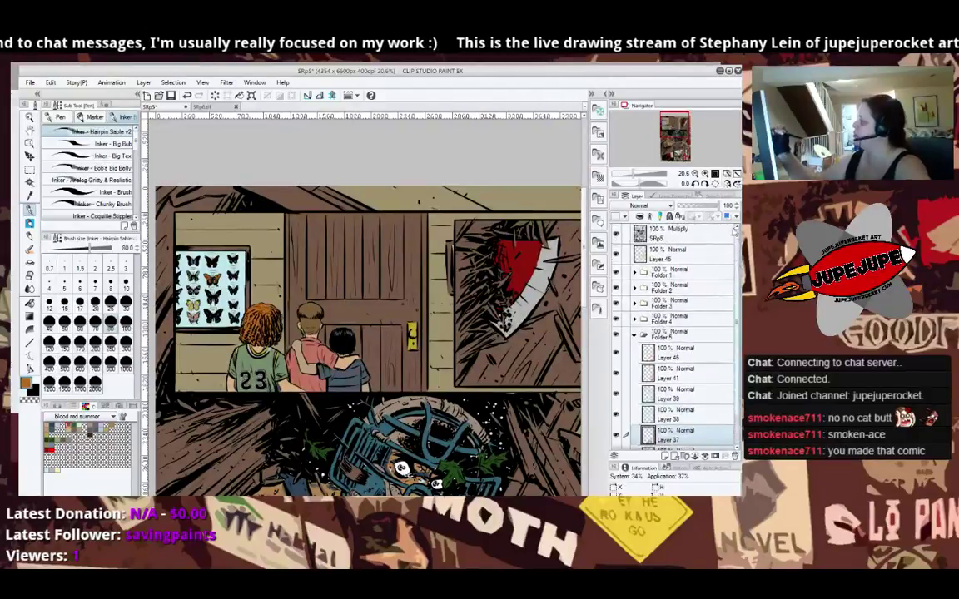
pyautogui.click(687, 249)
pyautogui.hotkey('ctrl', 'shift', 'n')
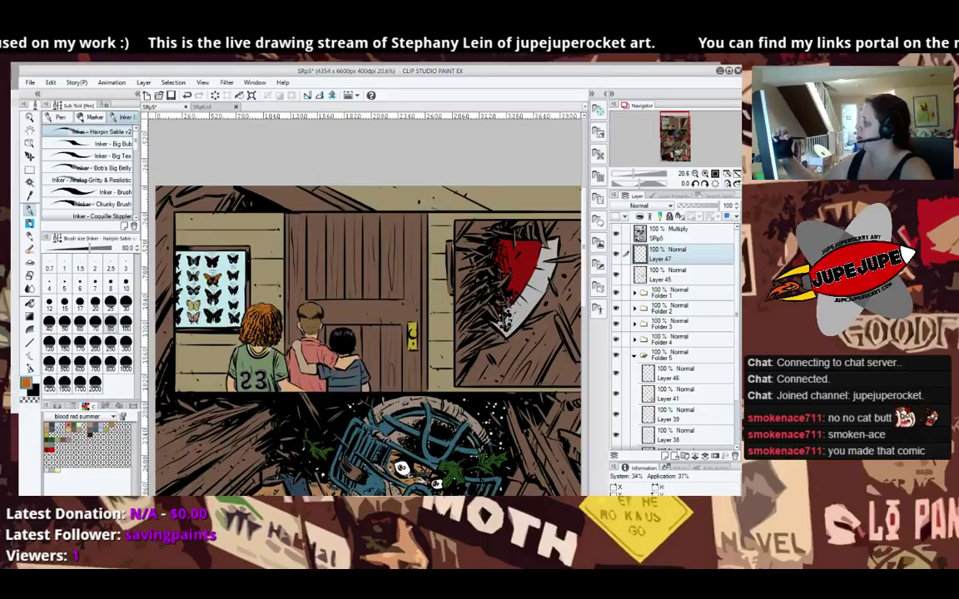
pyautogui.click(656, 242)
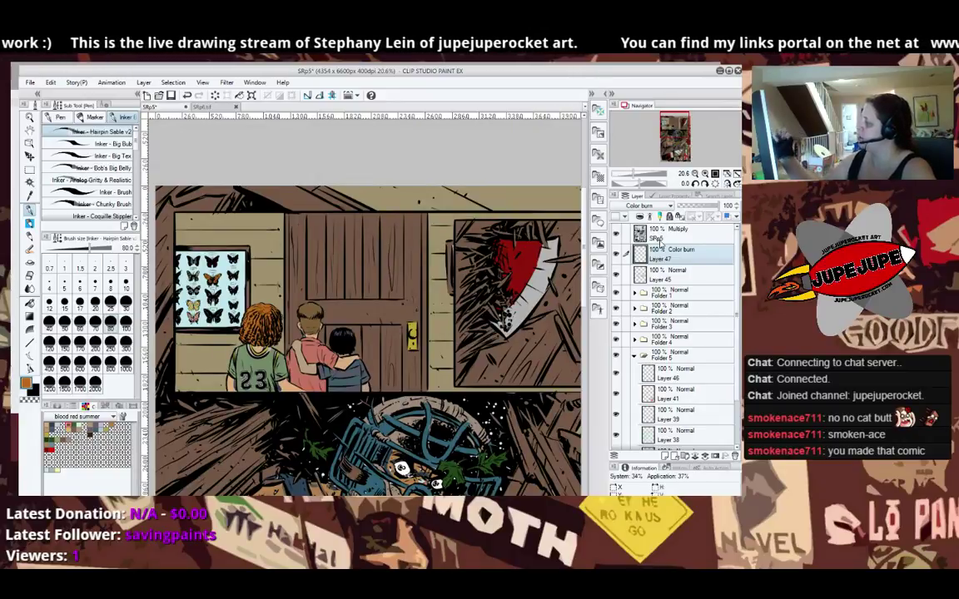
pyautogui.click(665, 456)
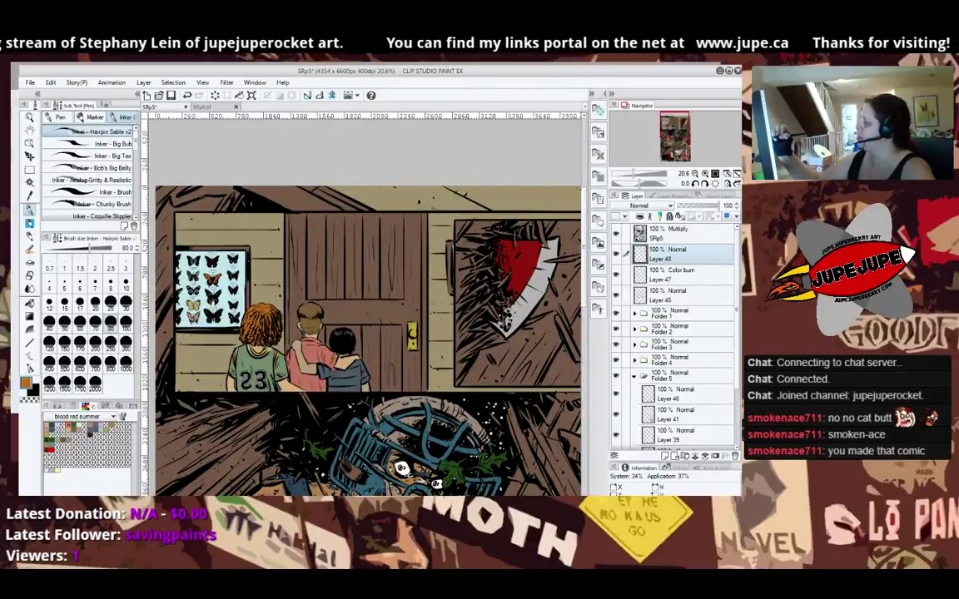
pyautogui.click(671, 272)
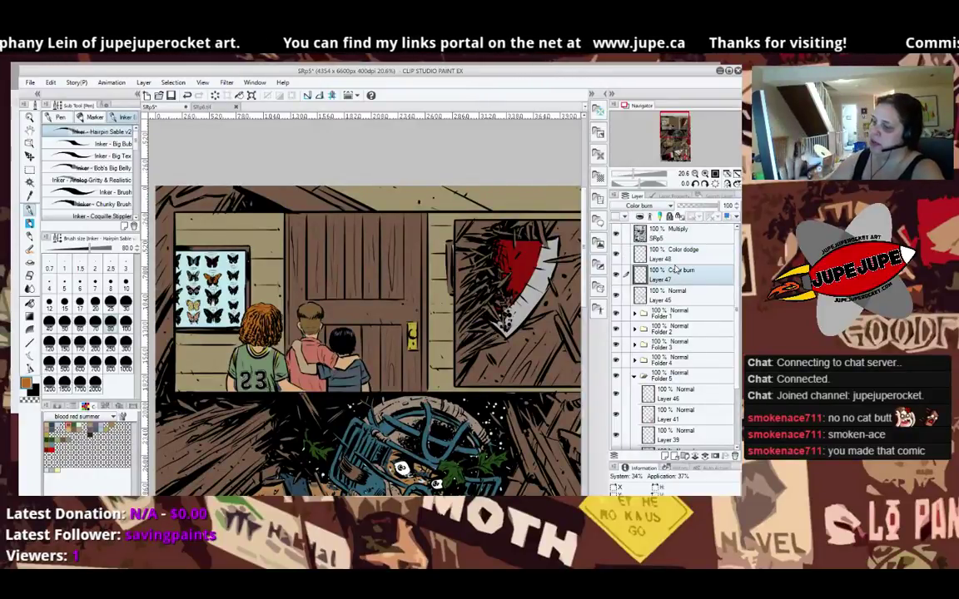
# Shade the three children in the first panel using pale grey-blue on Layer 47 and dark teal on Layer 45.
pyautogui.click(51, 471)
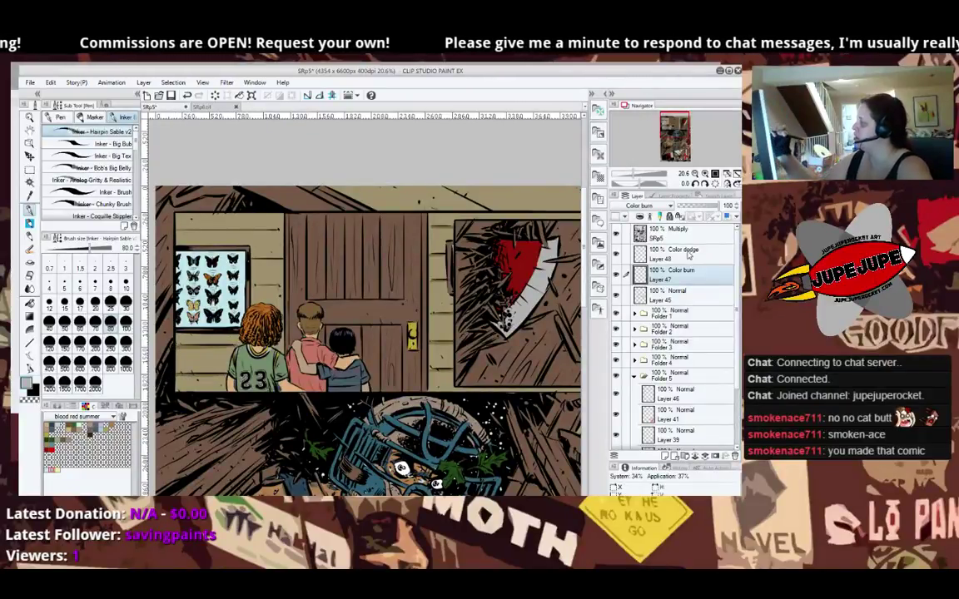
pyautogui.click(678, 294)
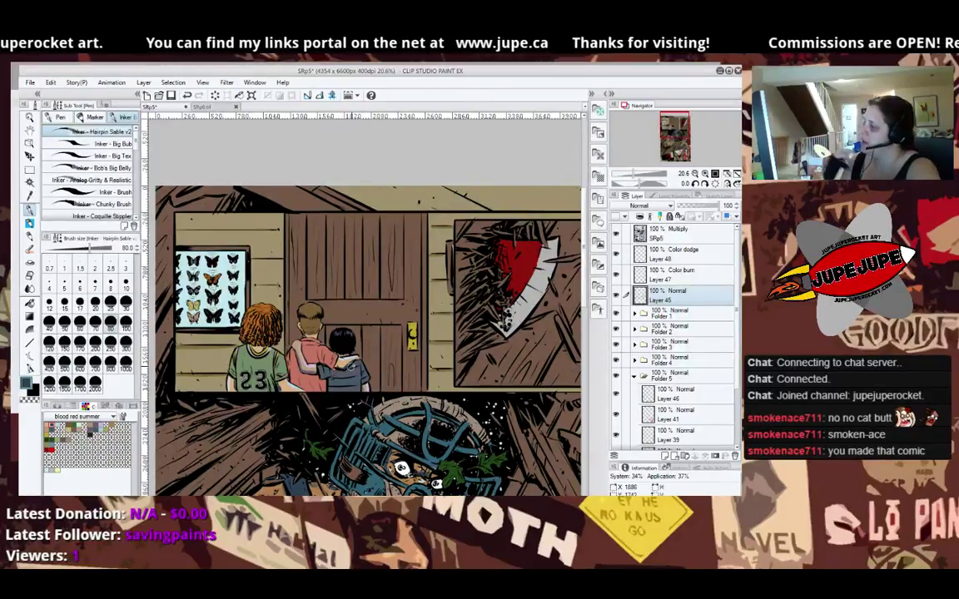
pyautogui.click(53, 471)
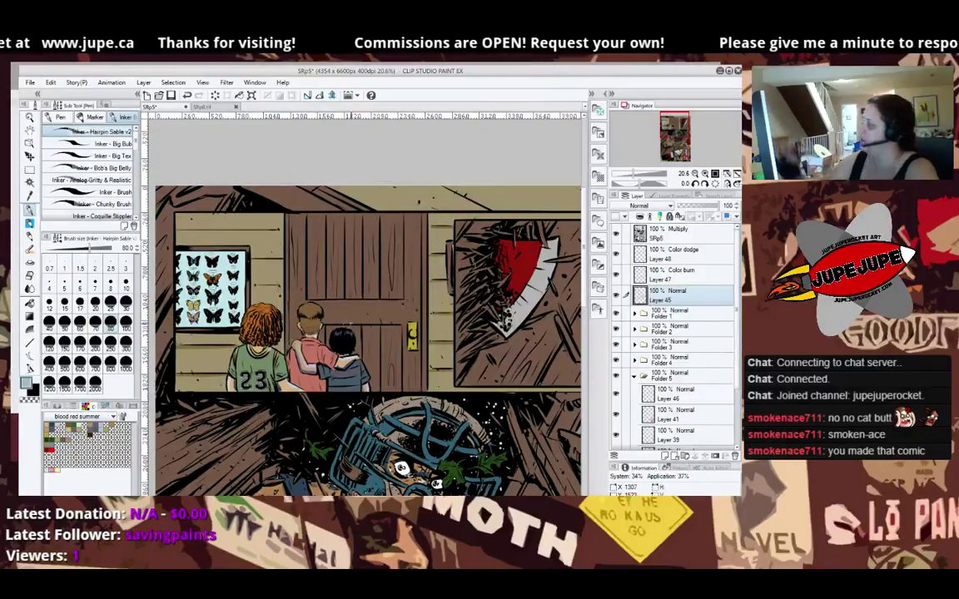
# Paint pale grey-blue burn shadows on the wall planks and along the door frame's edges on Layer 47.
pyautogui.click(658, 272)
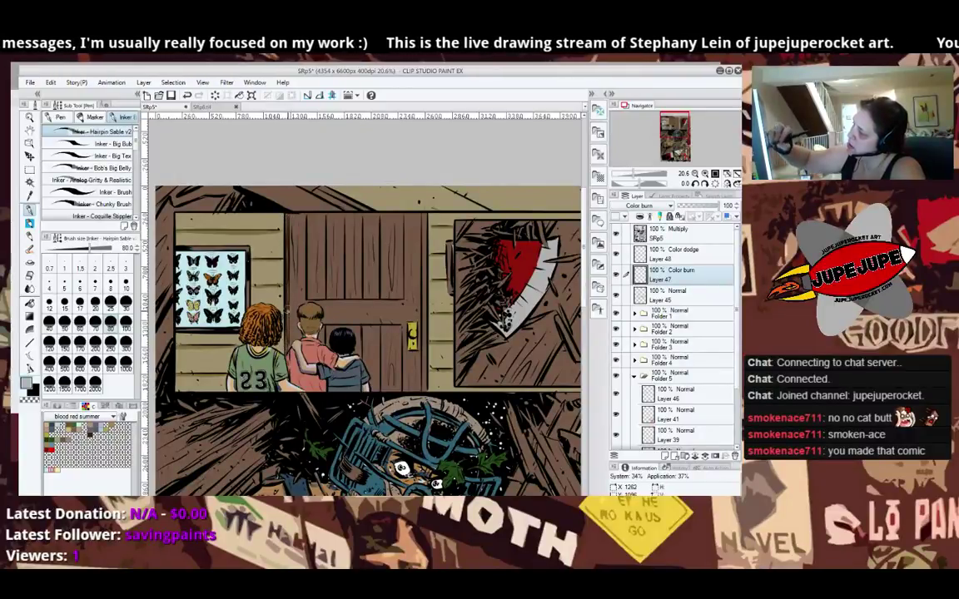
pyautogui.moveTo(382, 190); pyautogui.dragTo(382, 303)
pyautogui.moveTo(424, 333); pyautogui.dragTo(431, 392)
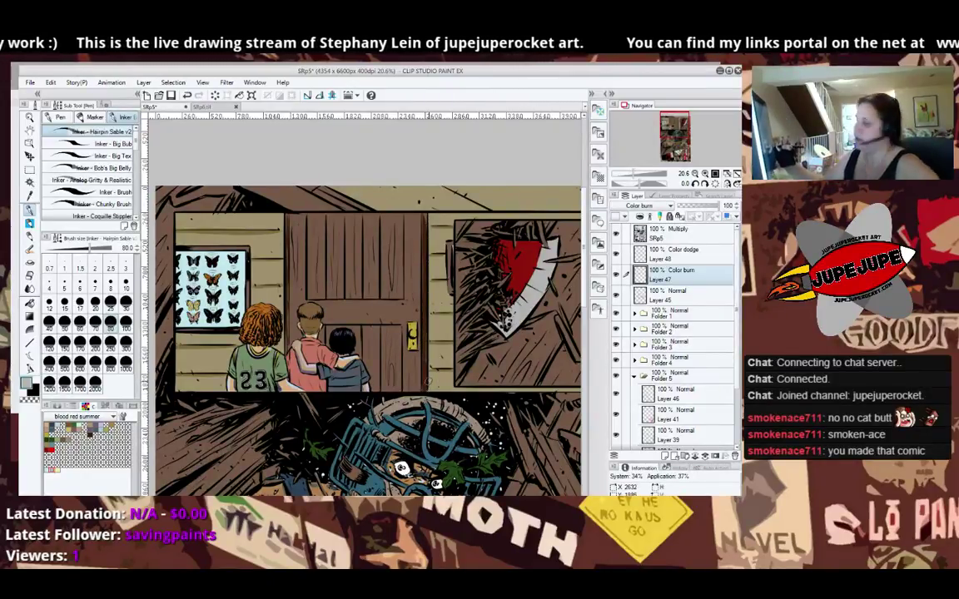
# Expand Folder 1 and load Layer 5's painted area as a selection covering the door.
pyautogui.click(634, 311)
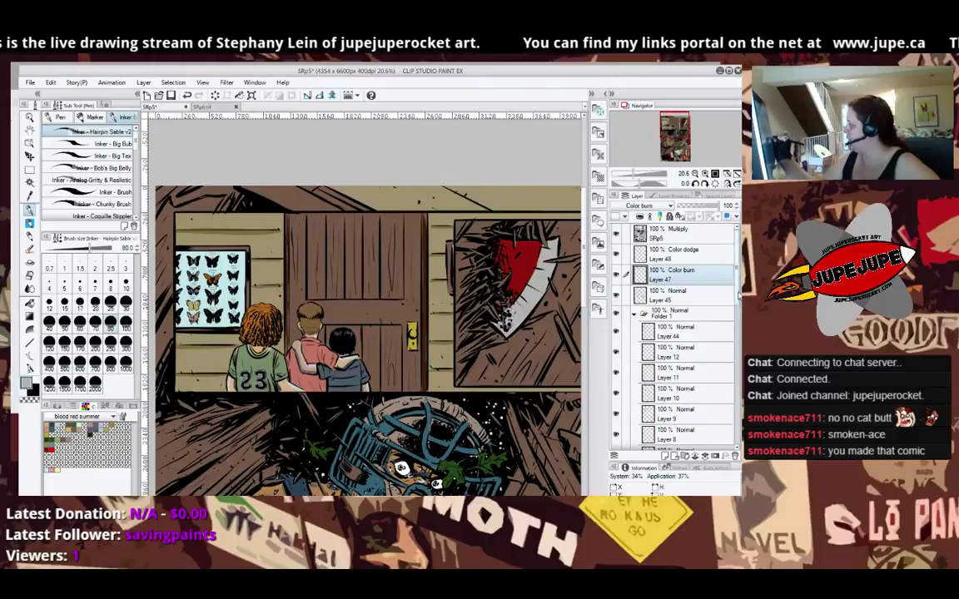
pyautogui.scroll(-10, 737, 295)
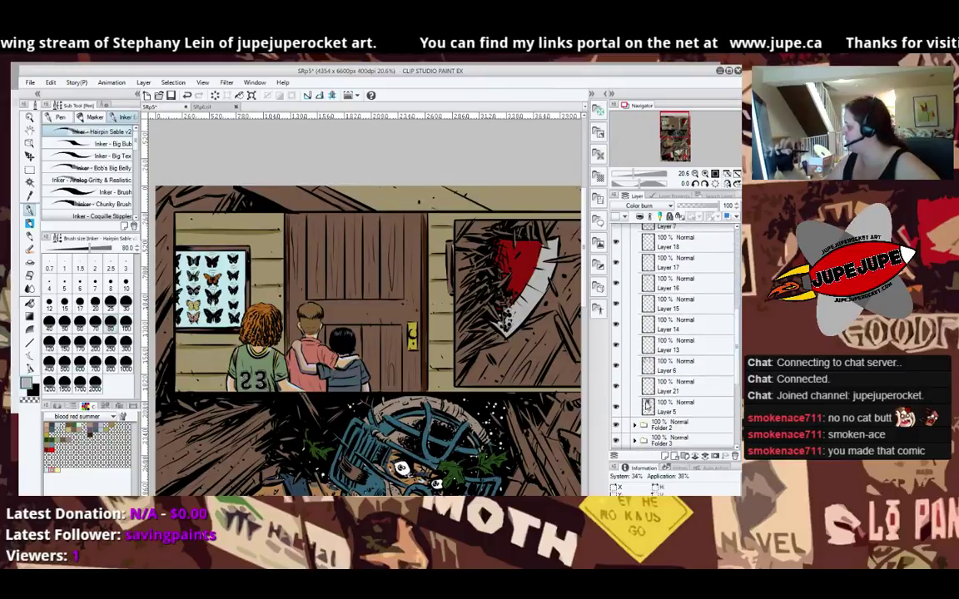
pyautogui.keyDown('ctrl'); pyautogui.click(650, 404); pyautogui.keyUp('ctrl')
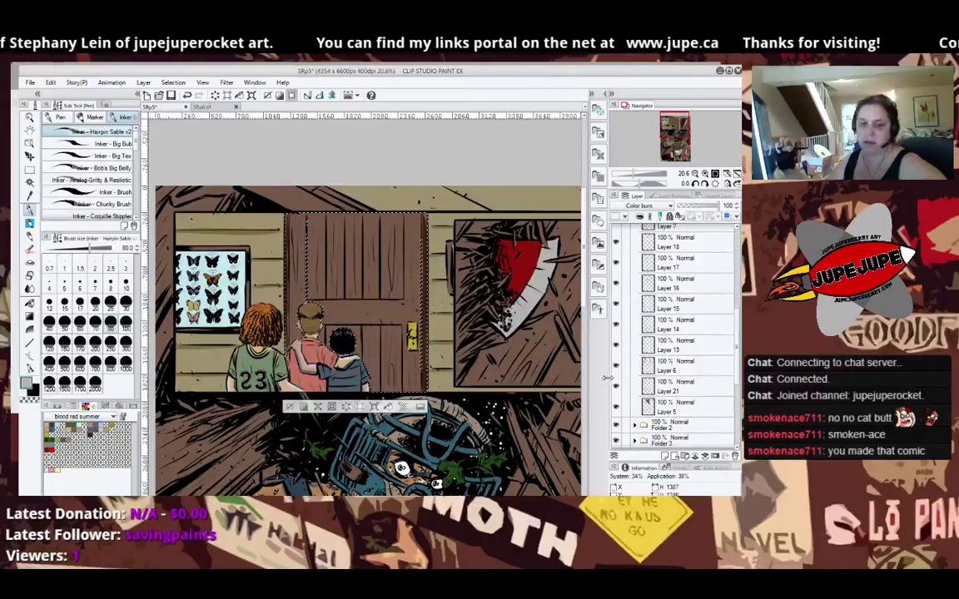
# Paint wood-grain shading inside the door selection with the Bristle Rough brush at size 170.
pyautogui.press('b')
pyautogui.press('p')
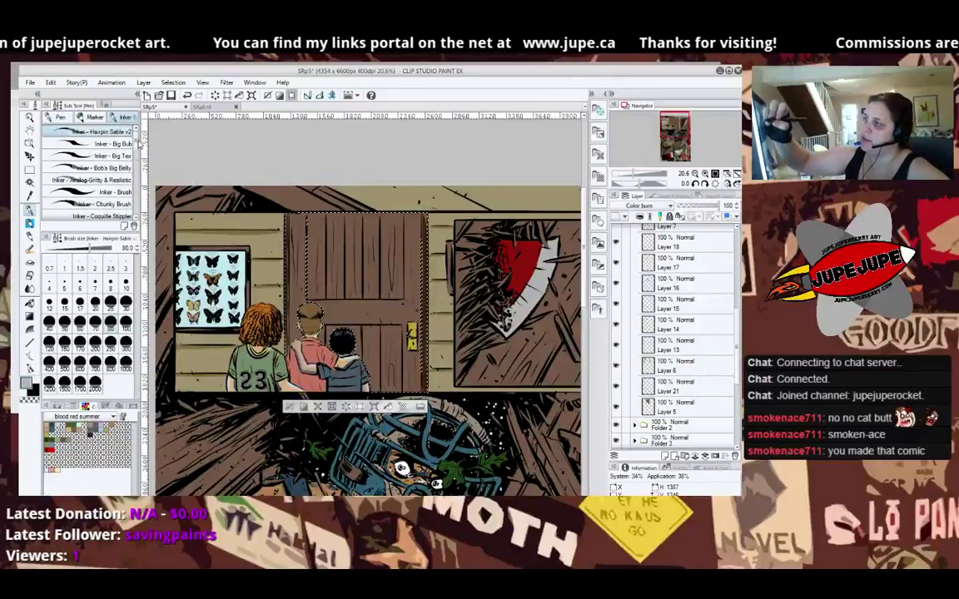
pyautogui.press('b')
pyautogui.press('b')
pyautogui.press('b')
pyautogui.press('b')
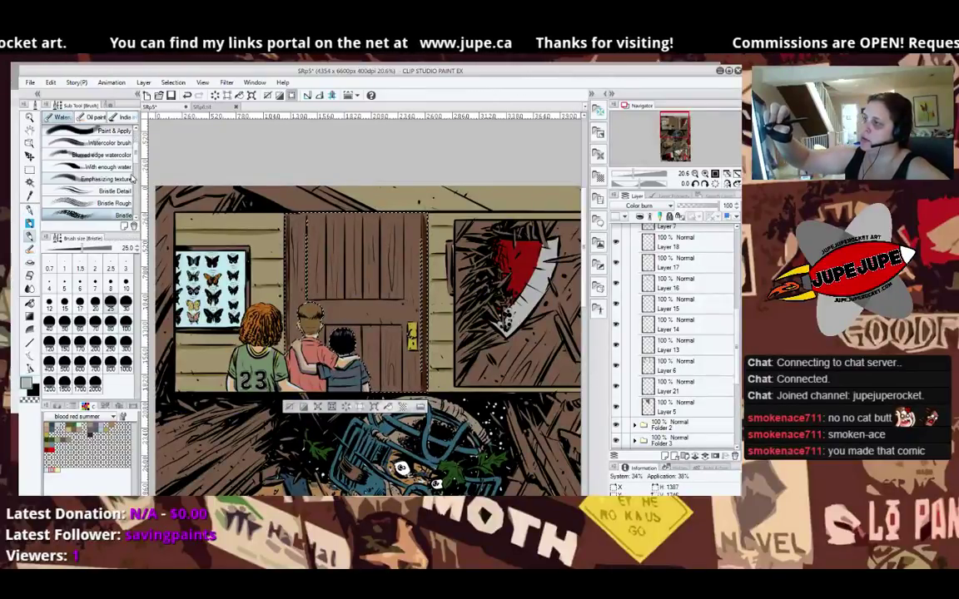
pyautogui.click(121, 203)
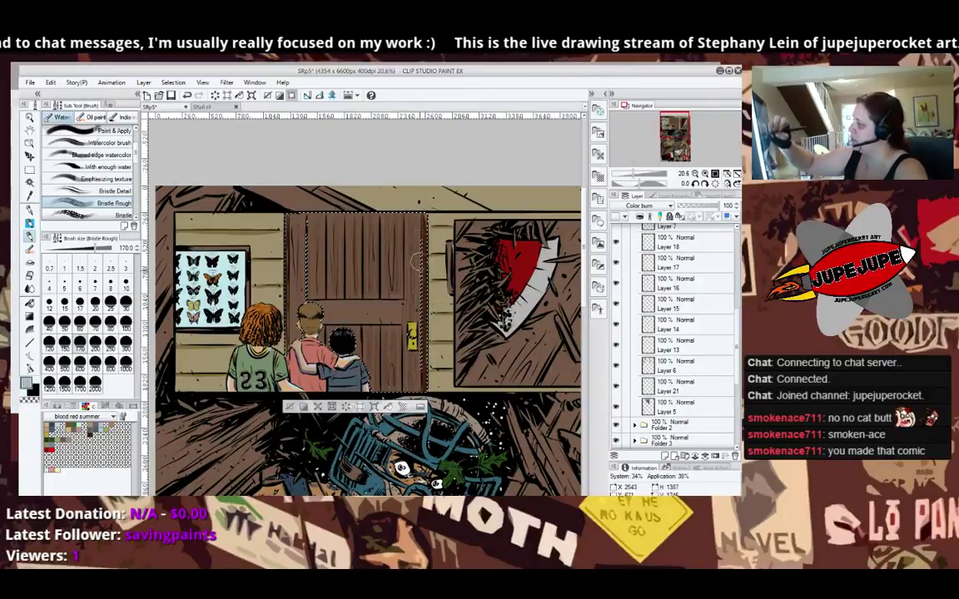
# Clean up the door shading with the Hard eraser at size 40, finish the grain with Bristle Rough and deselect.
pyautogui.press('e')
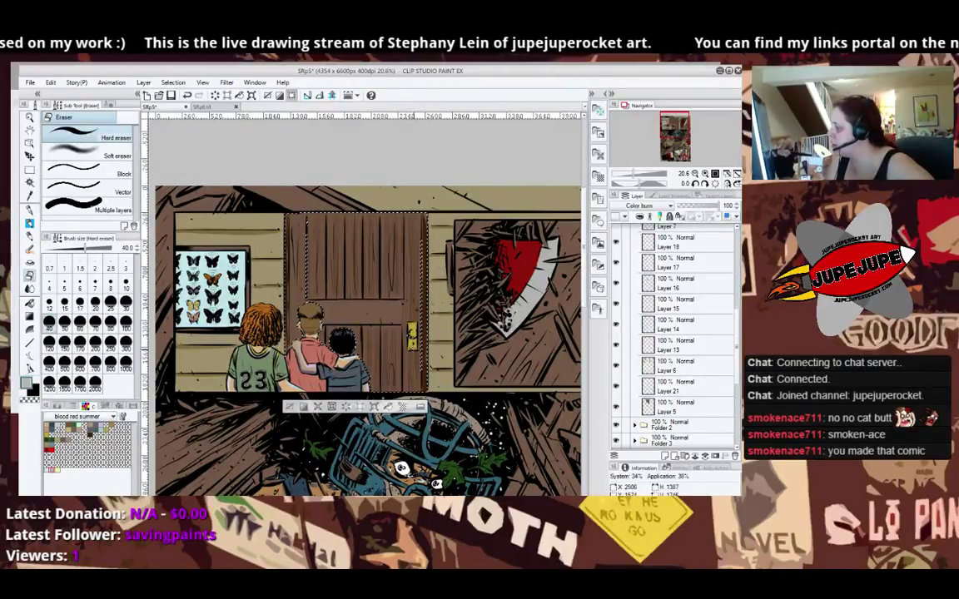
pyautogui.press('b')
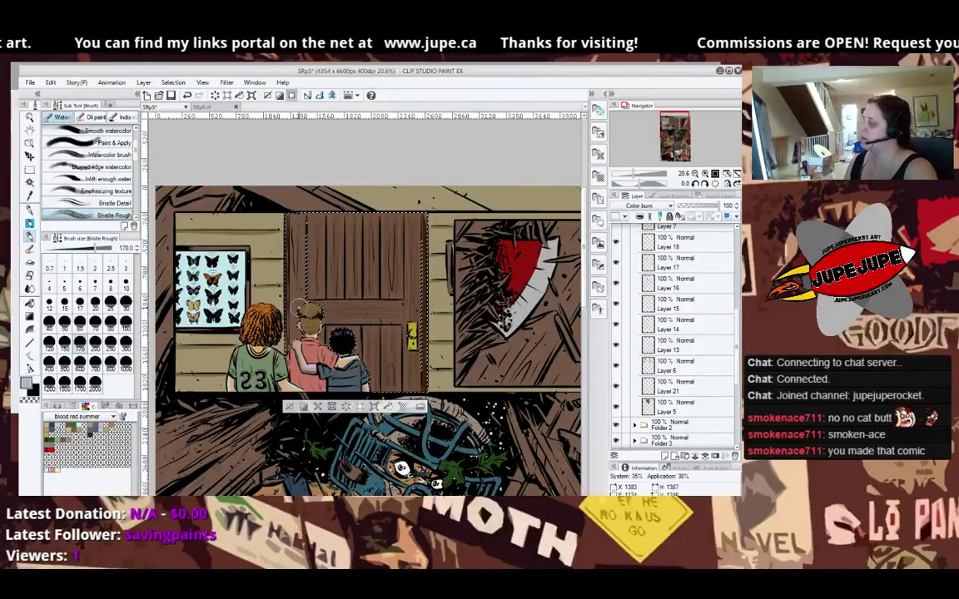
pyautogui.hotkey('ctrl', 'd')
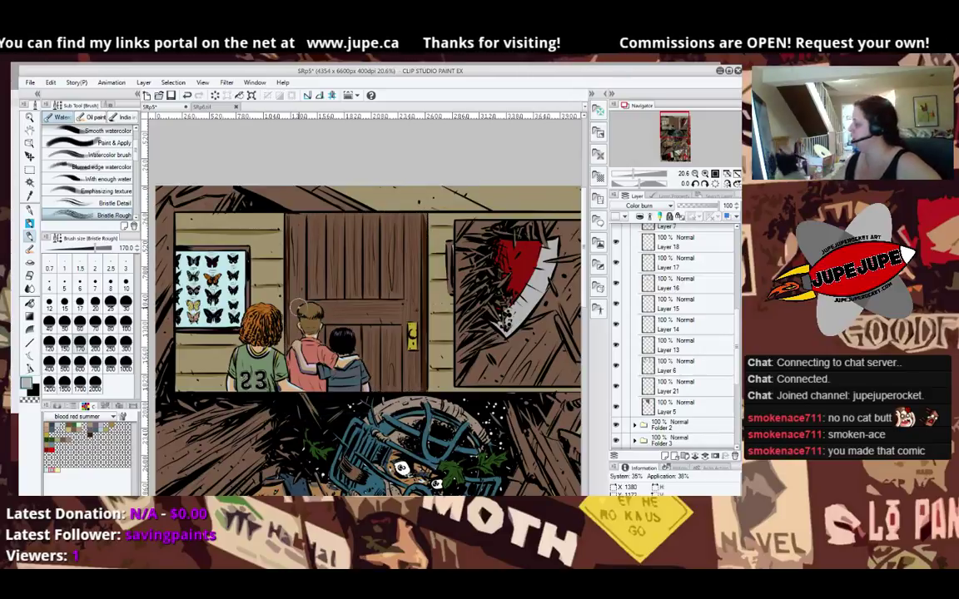
# Select the cabin wall from Layer 6's painted area, shade its planks with the Bristle Rough brush, and deselect.
pyautogui.keyDown('ctrl'); pyautogui.click(653, 365); pyautogui.keyUp('ctrl')
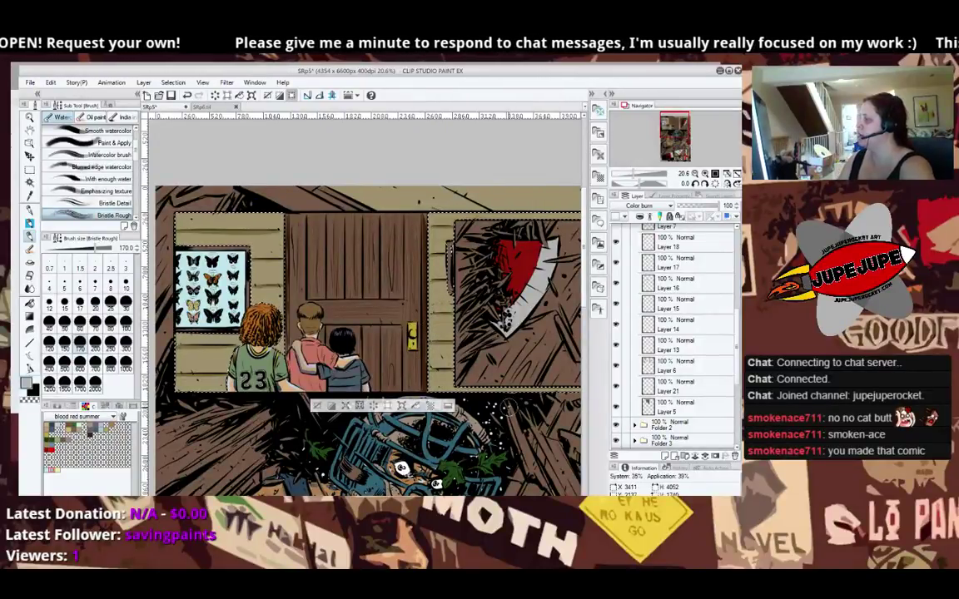
pyautogui.moveTo(566, 398); pyautogui.dragTo(417, 403)
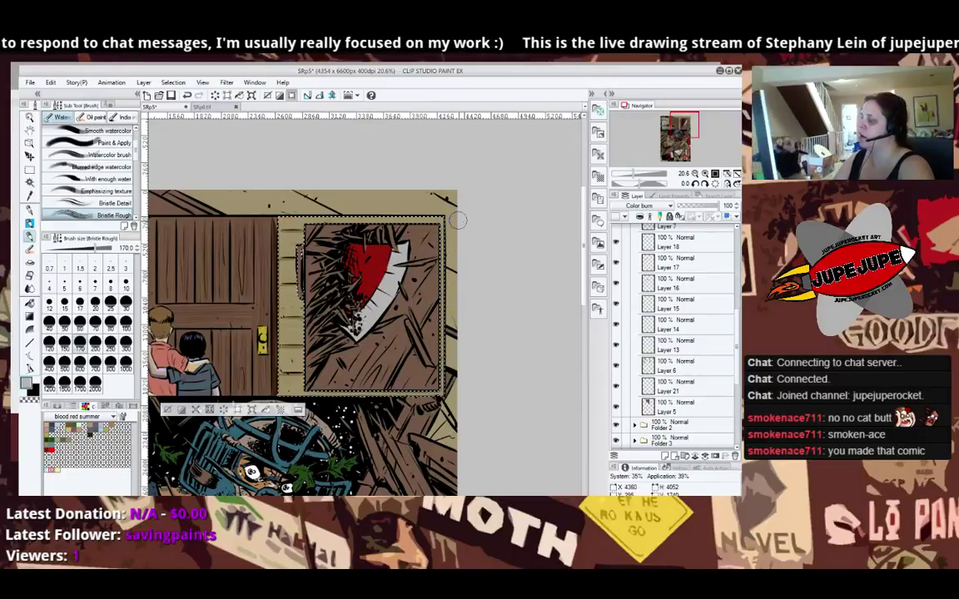
pyautogui.moveTo(200, 342); pyautogui.dragTo(460, 349)
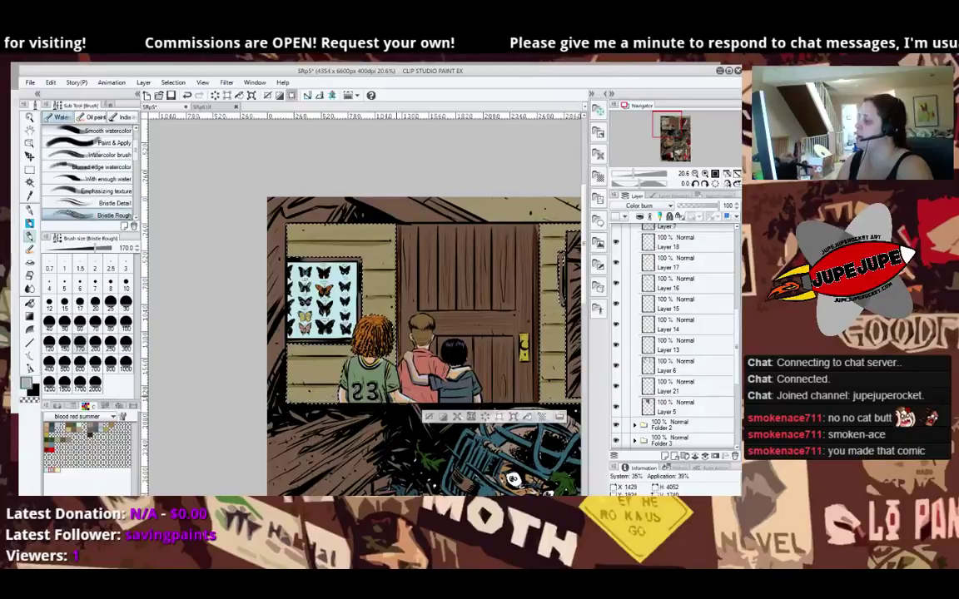
pyautogui.moveTo(506, 418); pyautogui.dragTo(401, 384)
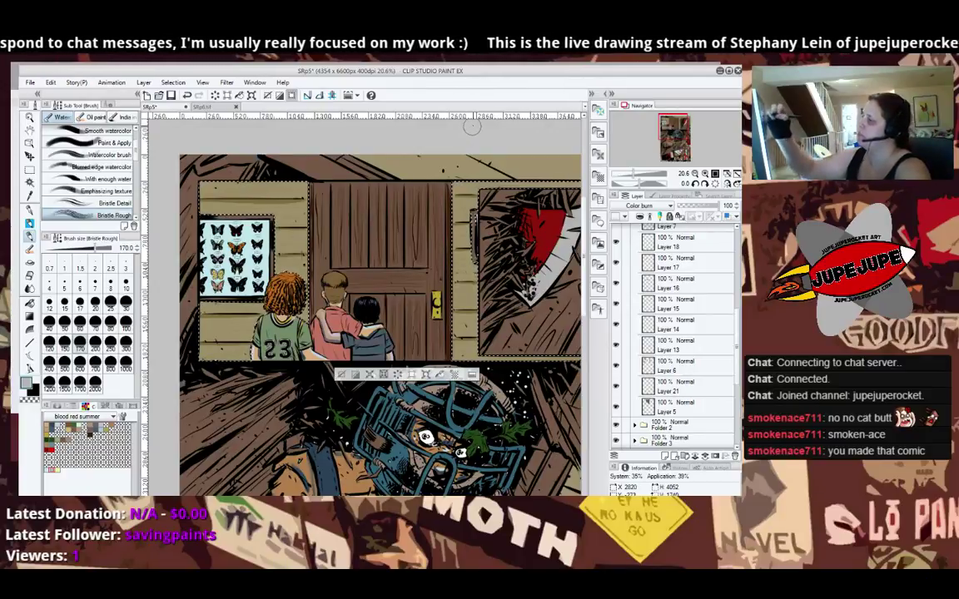
pyautogui.hotkey('ctrl', 'd')
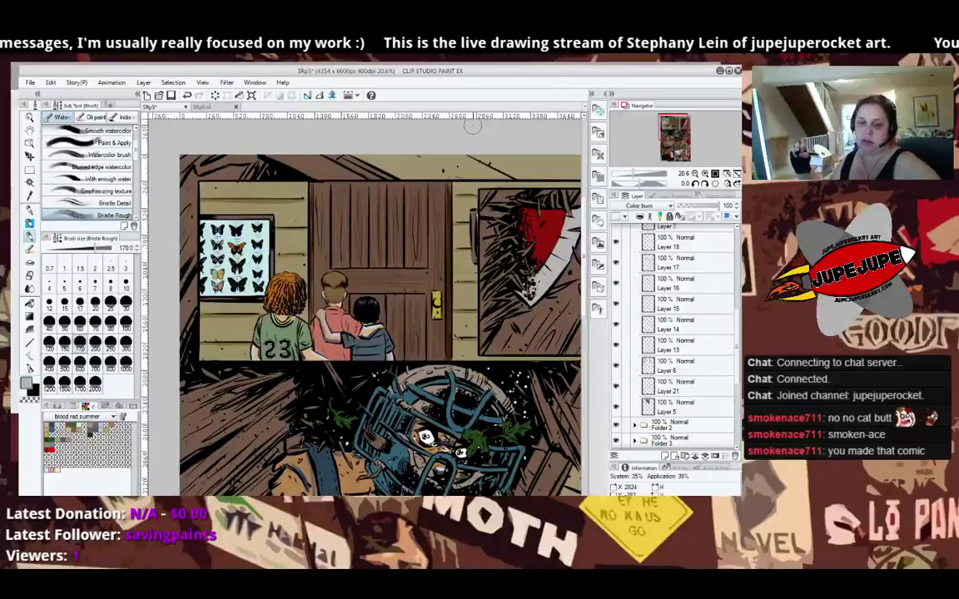
# Darken the children's hair and clothing on Layer 47 with the Hairpin Sable pen, adding texture with the Bristle brush at size 70.
pyautogui.press('p')
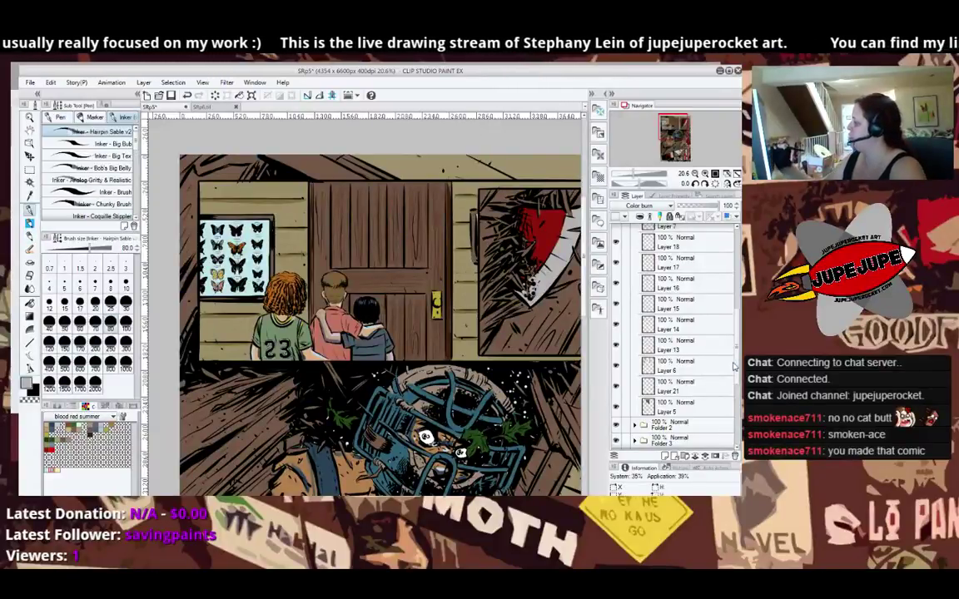
pyautogui.scroll(5, 738, 279)
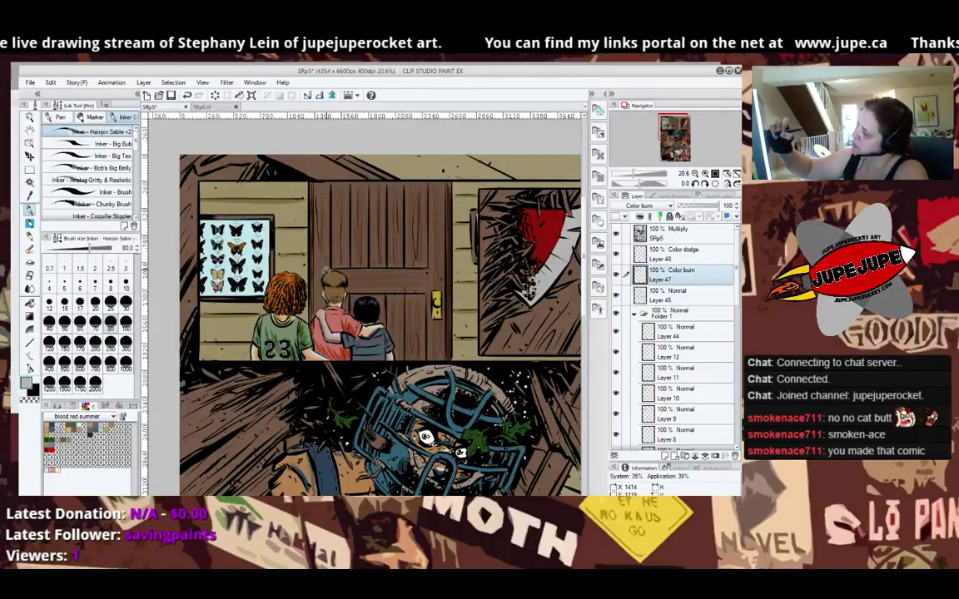
pyautogui.press('b')
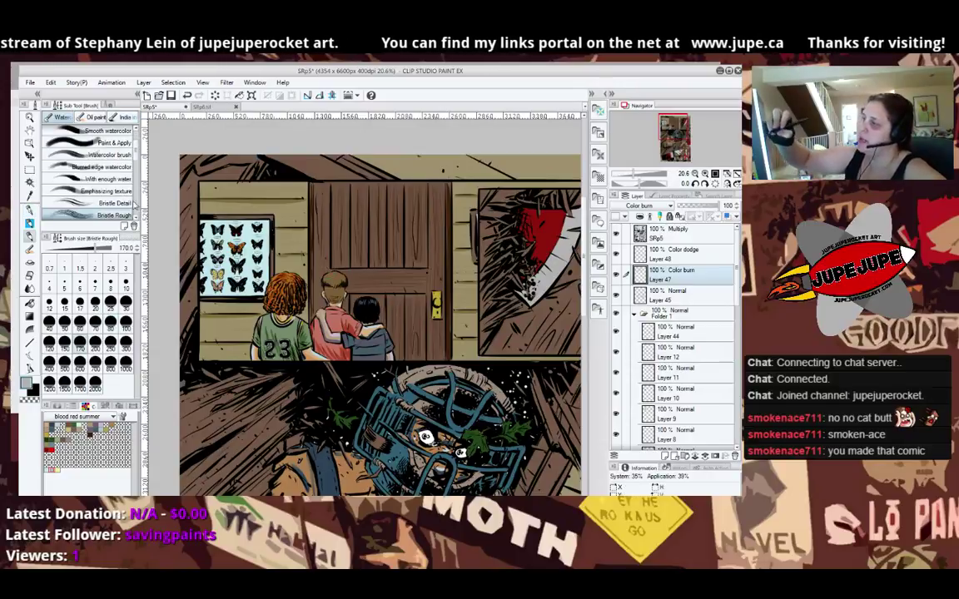
pyautogui.click(127, 203)
pyautogui.click(108, 214)
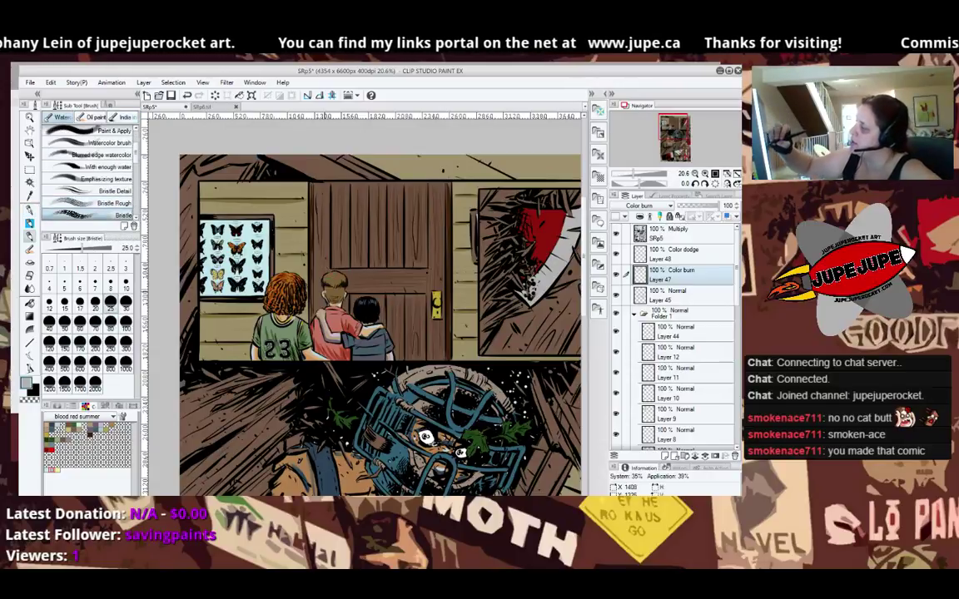
pyautogui.press(']')
pyautogui.press(']')
pyautogui.press(']')
pyautogui.press(']')
pyautogui.press(']')
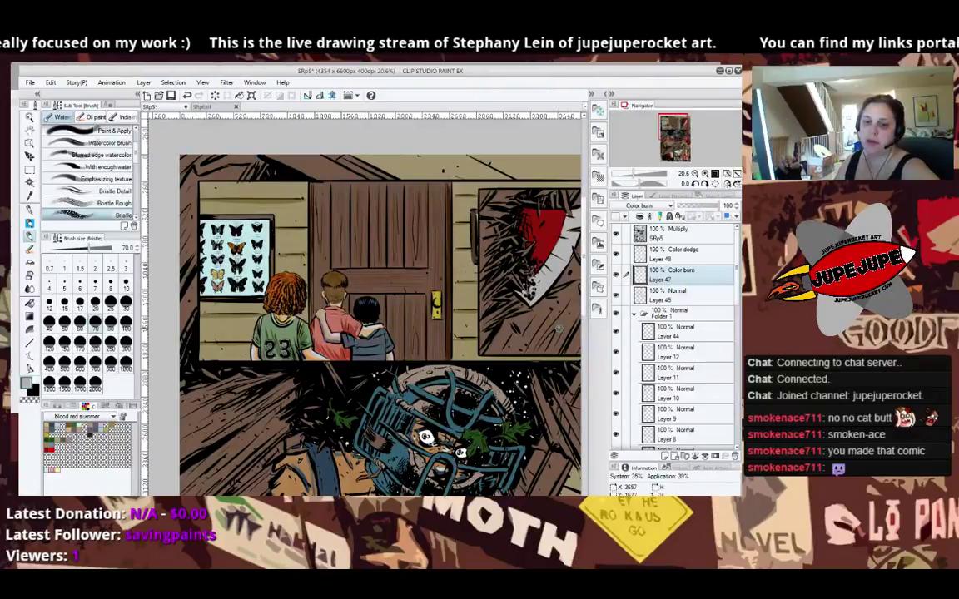
# Paint highlights on the children's hair and clothing and the door on Color dodge Layer 48 with the Hairpin Sable pen and Bristle brush.
pyautogui.press('p')
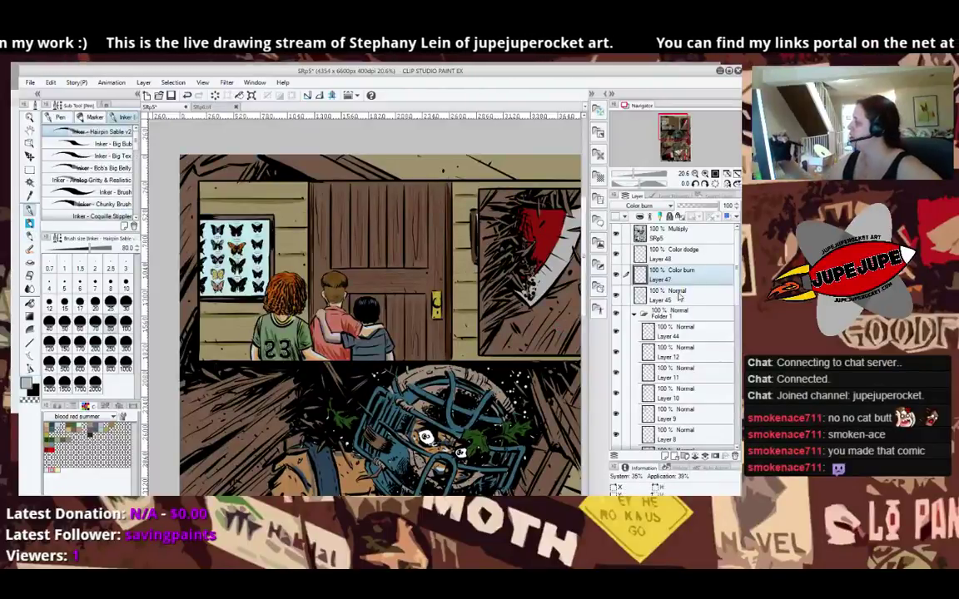
pyautogui.click(689, 254)
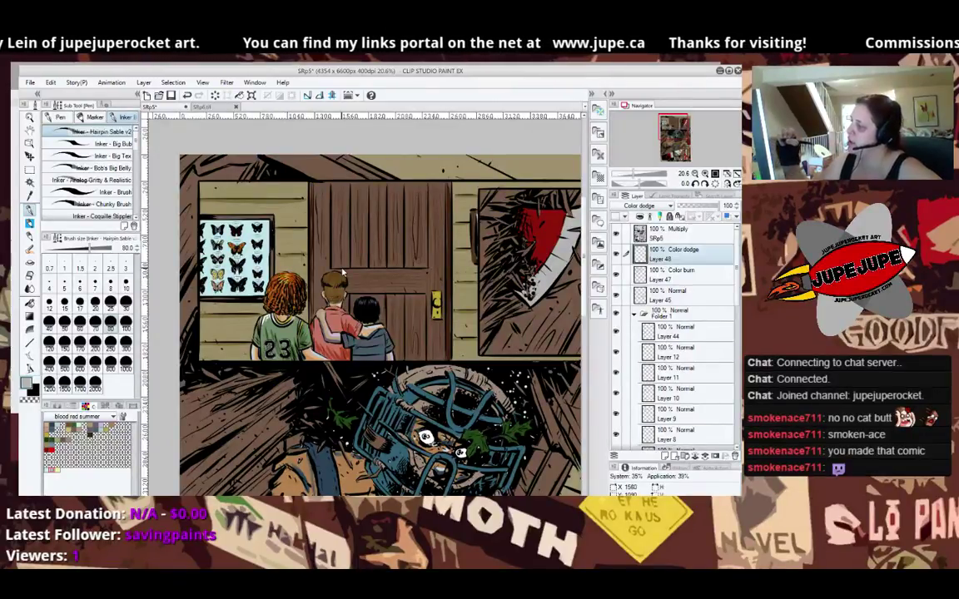
pyautogui.press('b')
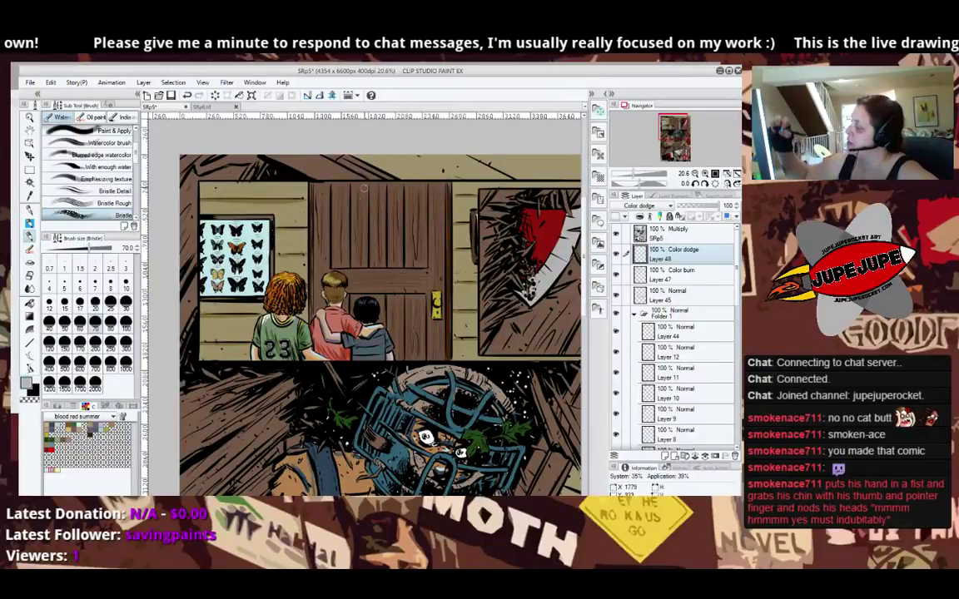
pyautogui.press('p')
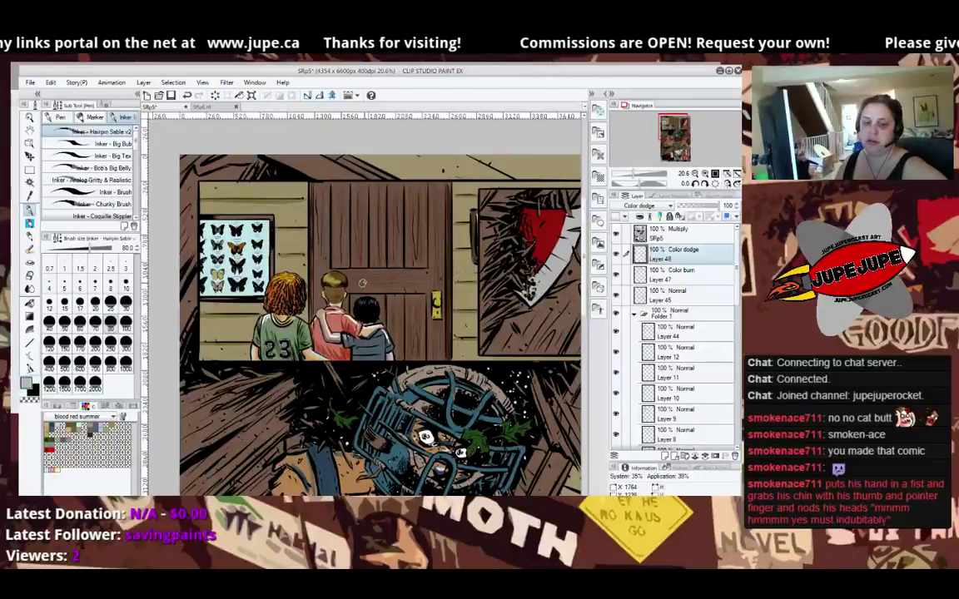
# Select the butterfly picture with a rectangular marquee and set up the Painterly Digital Soft Round airbrush at size 250.
pyautogui.press('m')
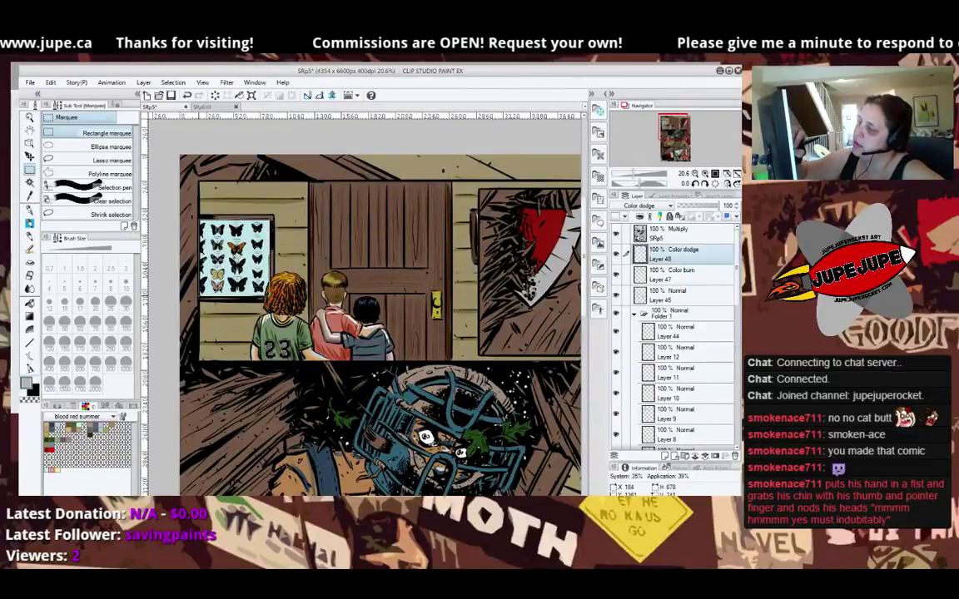
pyautogui.moveTo(199, 296); pyautogui.dragTo(199, 296)
pyautogui.press('b')
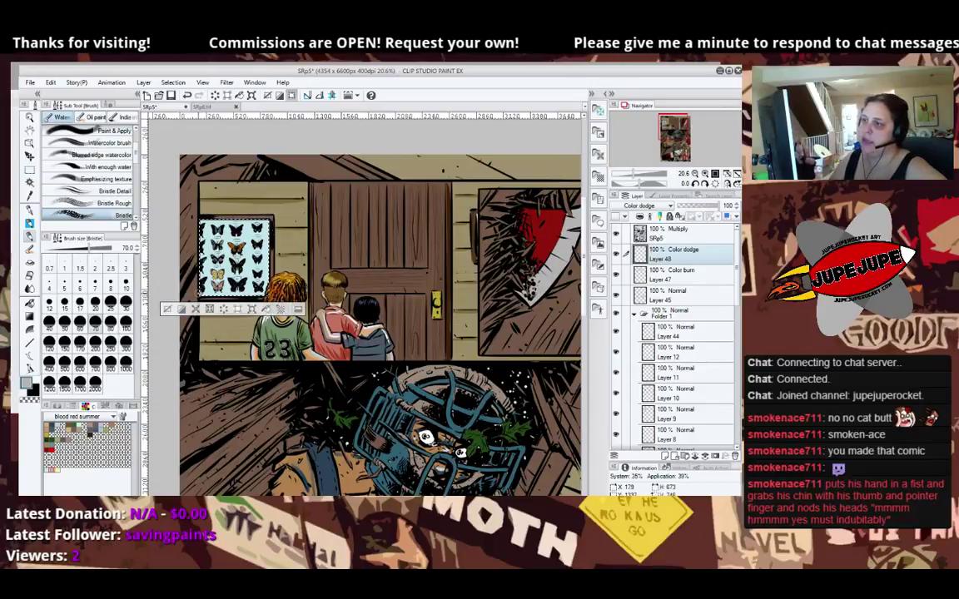
pyautogui.press('b')
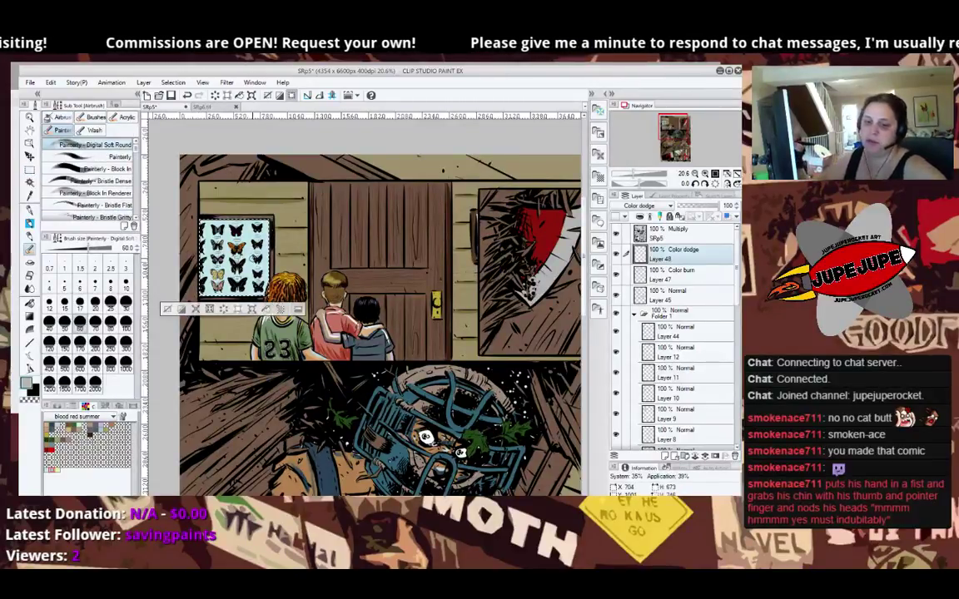
pyautogui.press(']')
pyautogui.press(']')
pyautogui.press(']')
pyautogui.press(']')
pyautogui.press(']')
pyautogui.press(']')
pyautogui.press(']')
pyautogui.press(']')
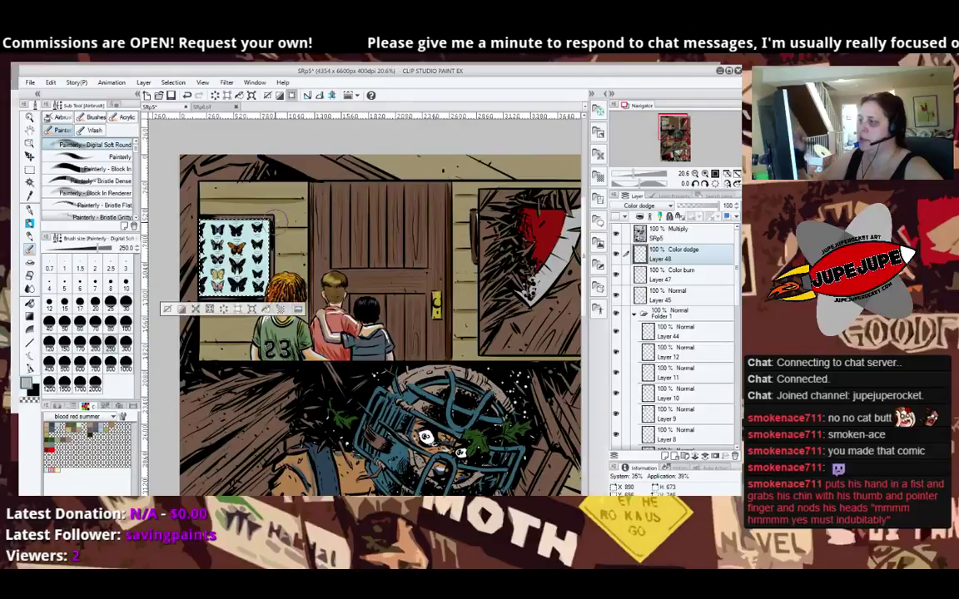
# Add a Color dodge layer above the SRp5 line art, brighten the butterfly picture with a soft glow, and deselect.
pyautogui.click(696, 237)
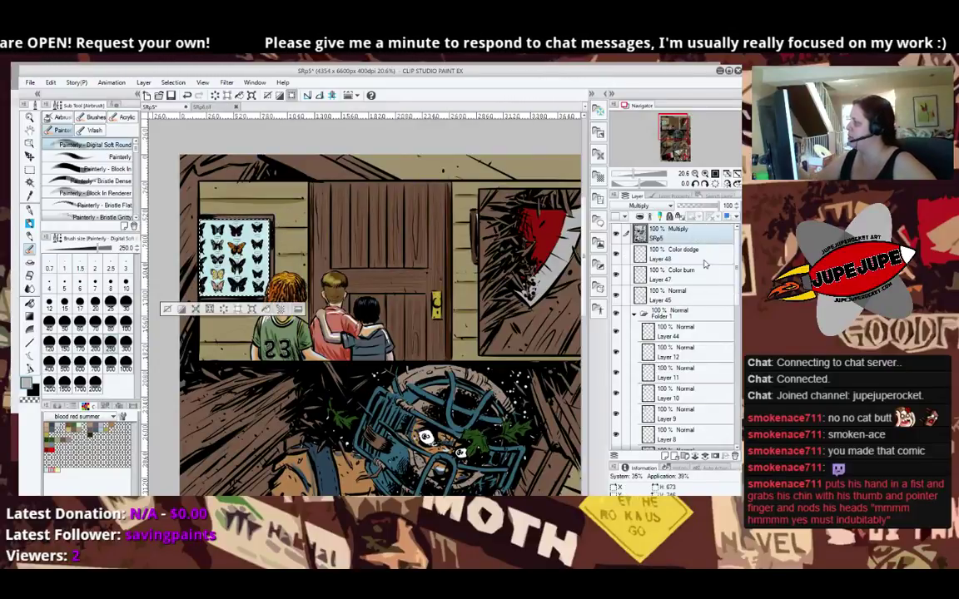
pyautogui.hotkey('ctrl', 'shift', 'n')
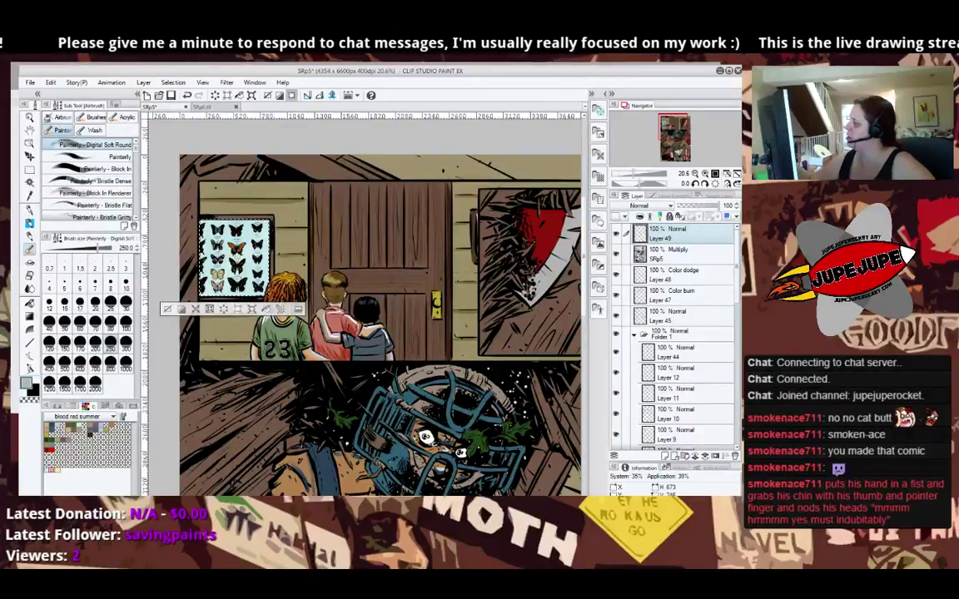
pyautogui.click(649, 228)
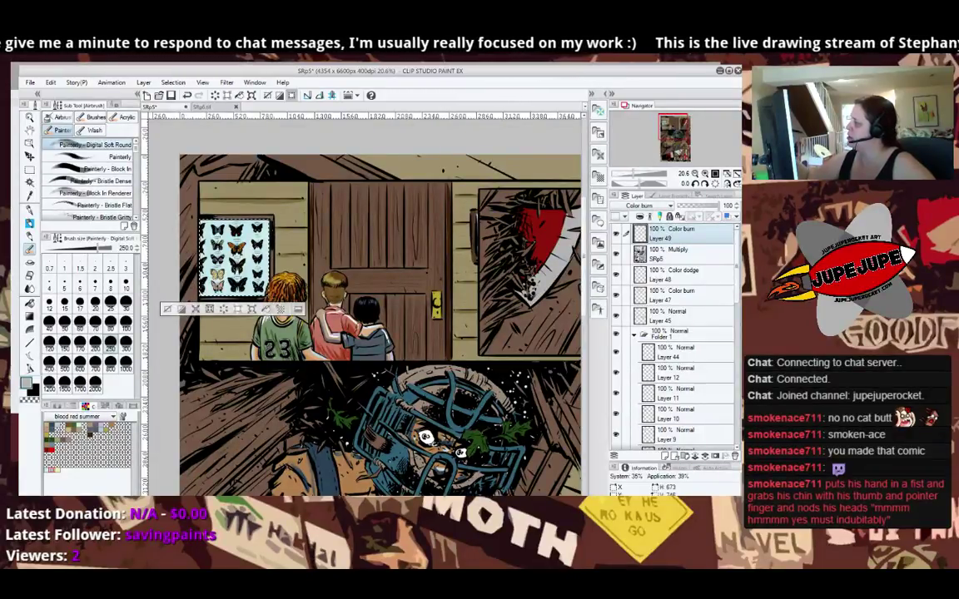
pyautogui.click(648, 278)
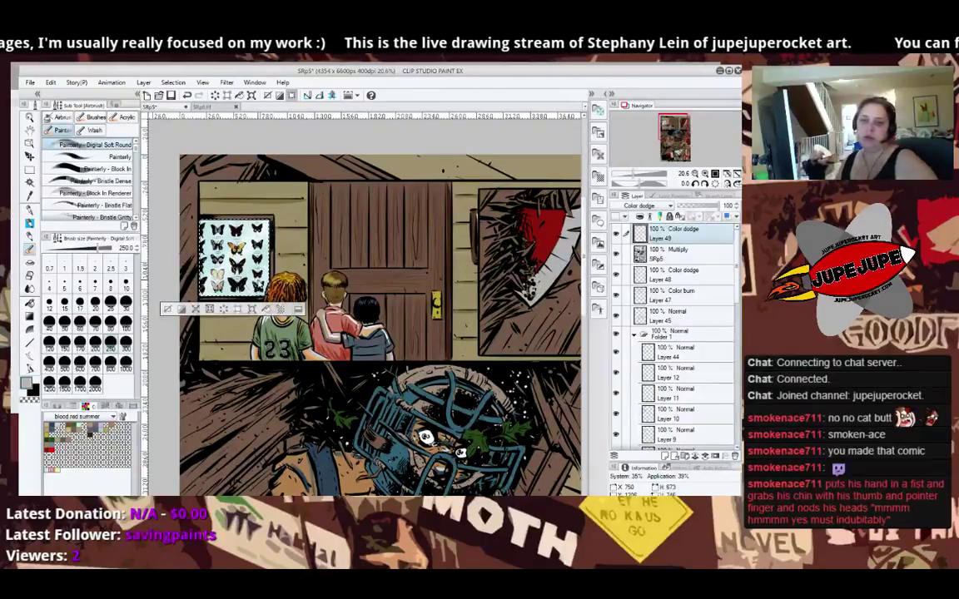
pyautogui.hotkey('ctrl', 'd')
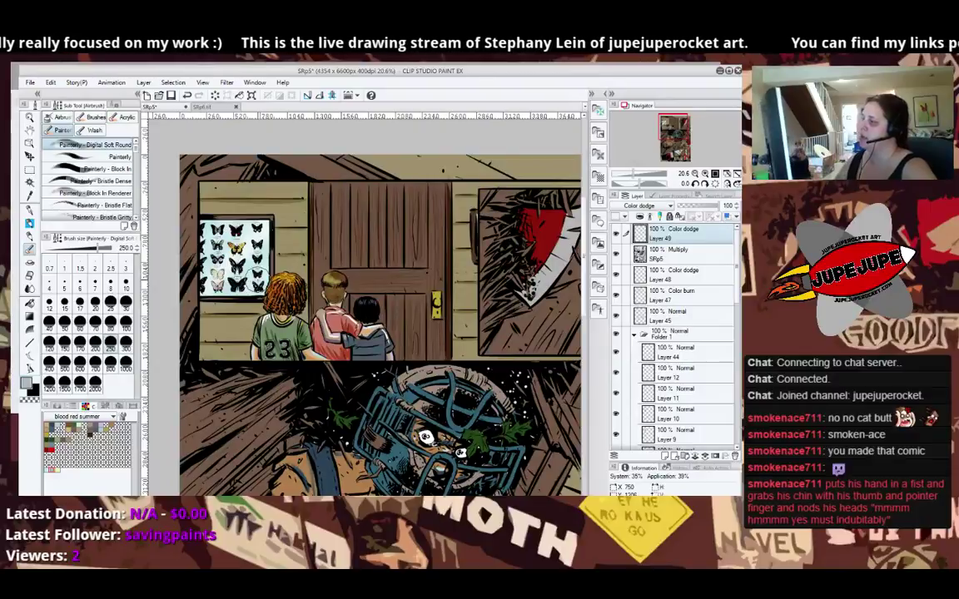
# Select the top panel's area from Folder 1, darken its edges on Layer 47 with dark grey Digital Soft Round at size 800, and deselect.
pyautogui.moveTo(391, 375); pyautogui.dragTo(365, 374)
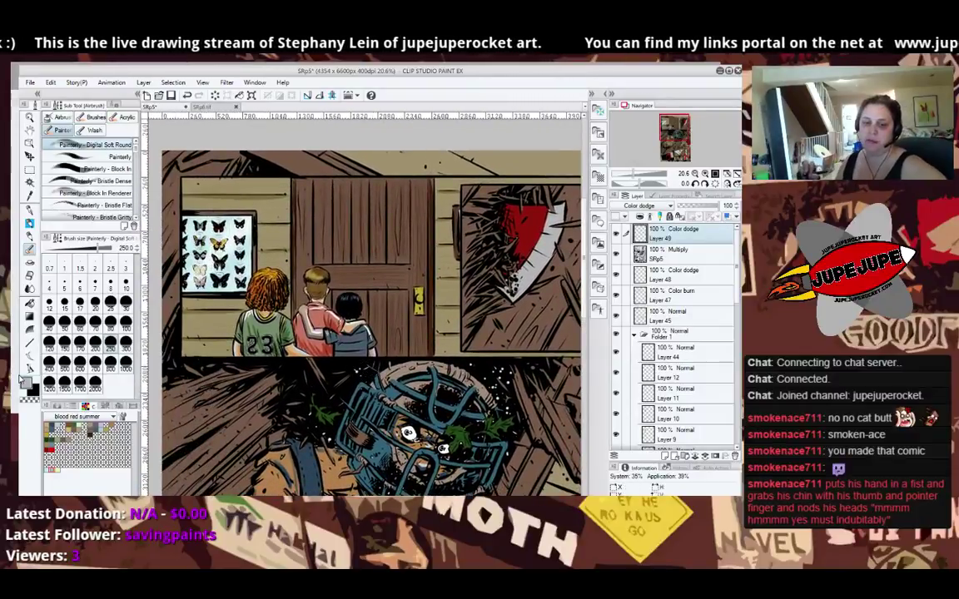
pyautogui.press('m')
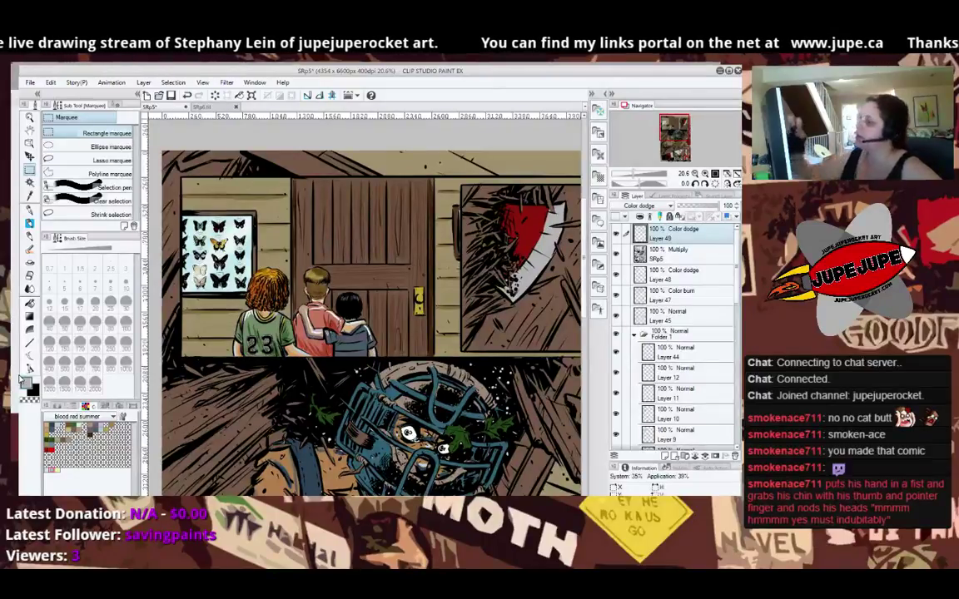
pyautogui.keyDown('ctrl'); pyautogui.click(644, 333); pyautogui.keyUp('ctrl')
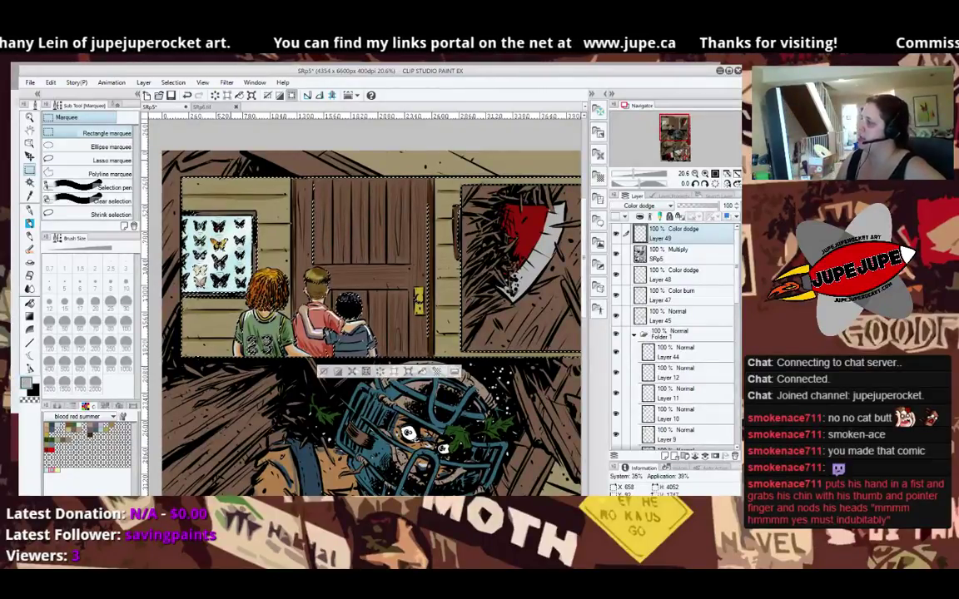
pyautogui.scroll(-2, 223, 164)
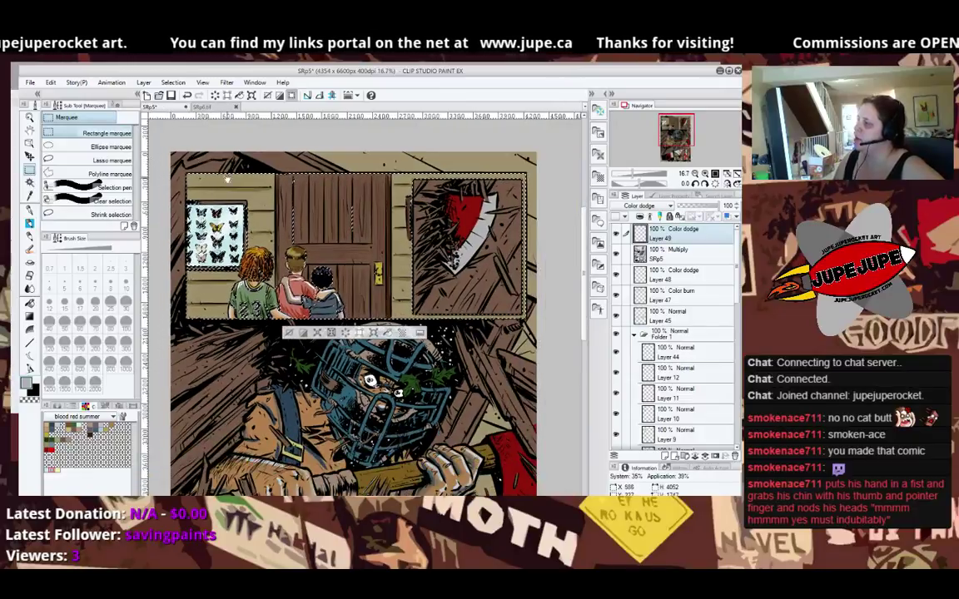
pyautogui.moveTo(234, 184); pyautogui.dragTo(256, 206)
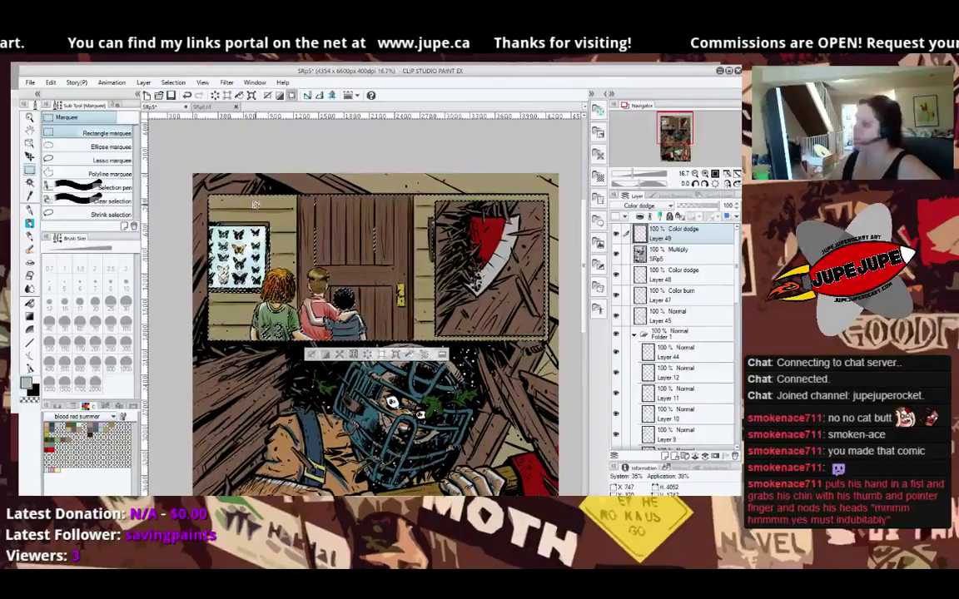
pyautogui.click(692, 296)
pyautogui.press('b')
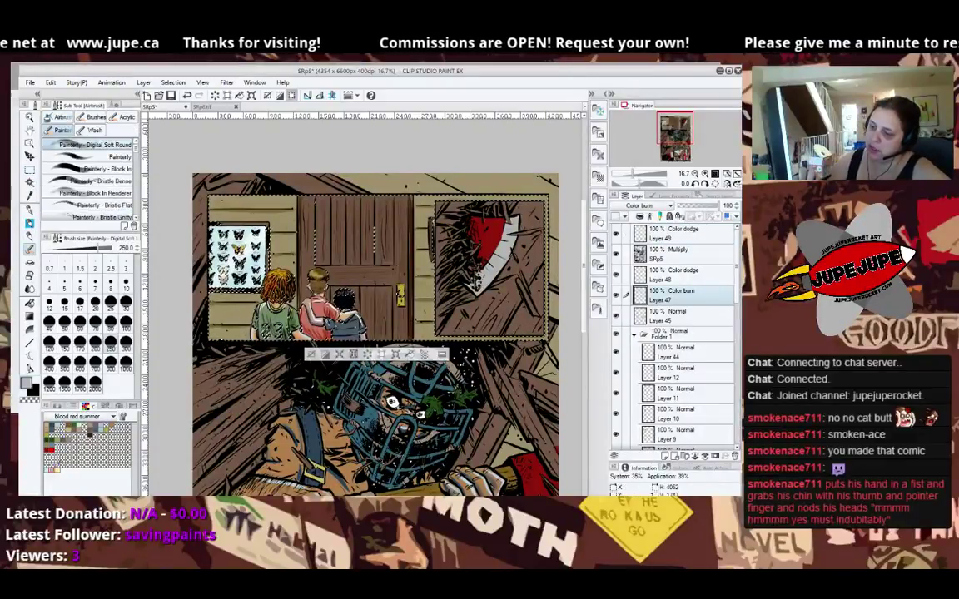
pyautogui.click(58, 407)
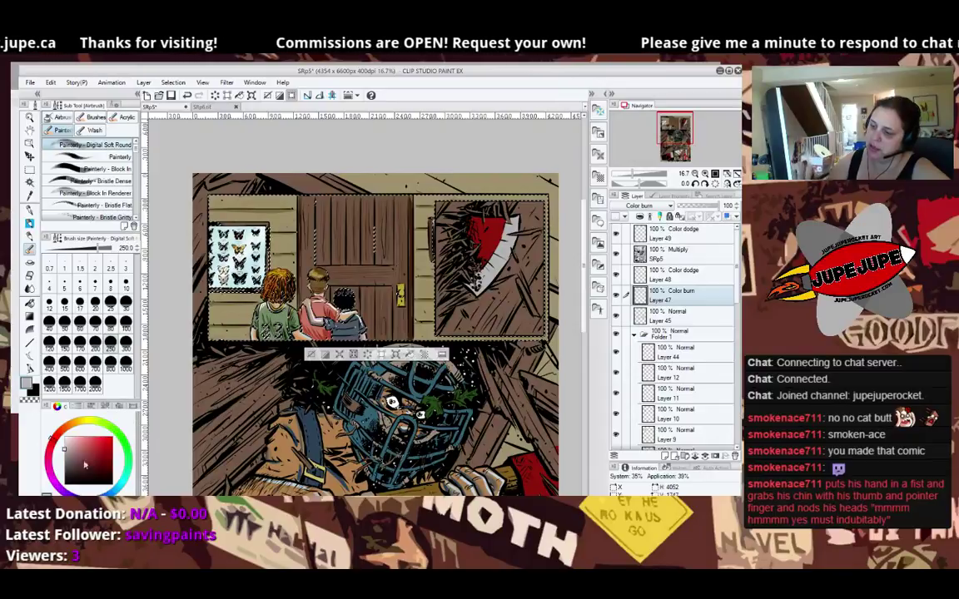
pyautogui.click(73, 476)
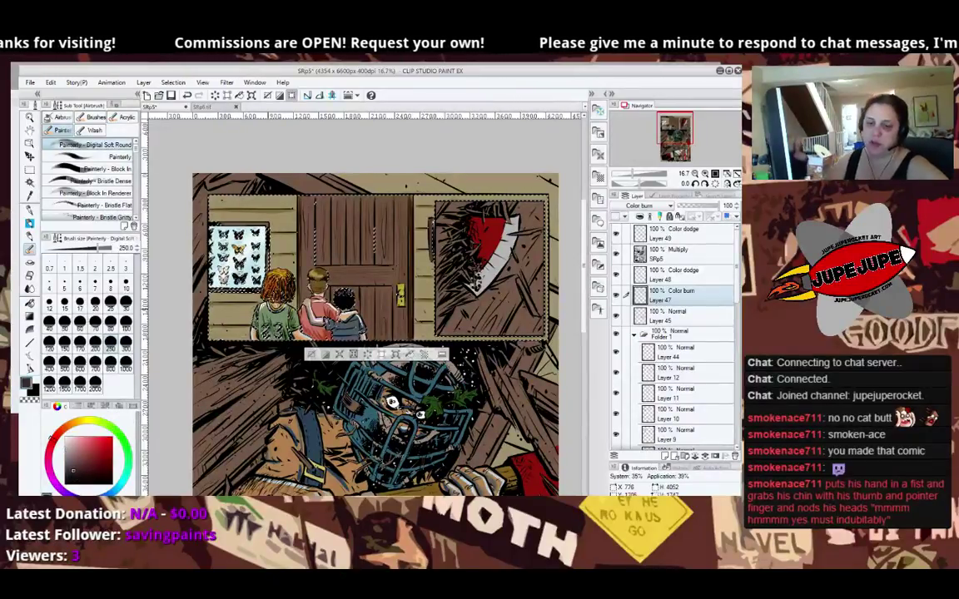
pyautogui.press(']')
pyautogui.press(']')
pyautogui.press(']')
pyautogui.press(']')
pyautogui.press(']')
pyautogui.press(']')
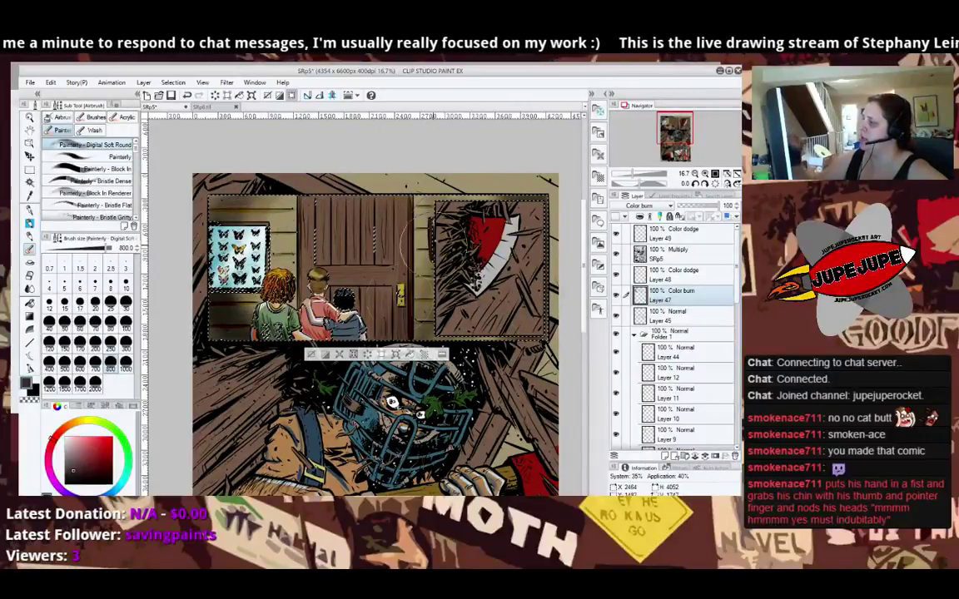
pyautogui.hotkey('ctrl', 'd')
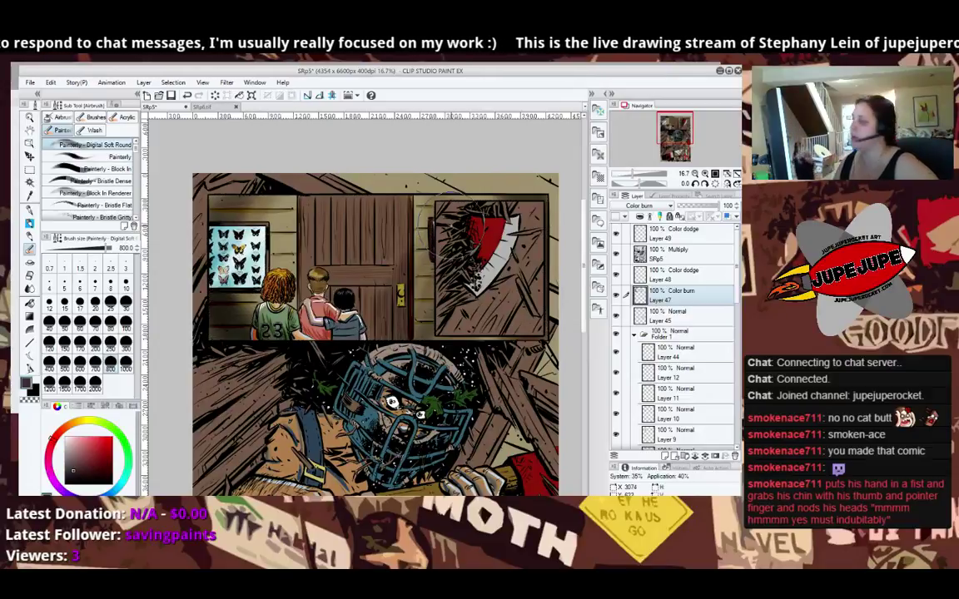
# Highlight the door handle on Color dodge Layer 48 using the Hairpin Sable pen and the pale grey from the blood red summer palette.
pyautogui.press('p')
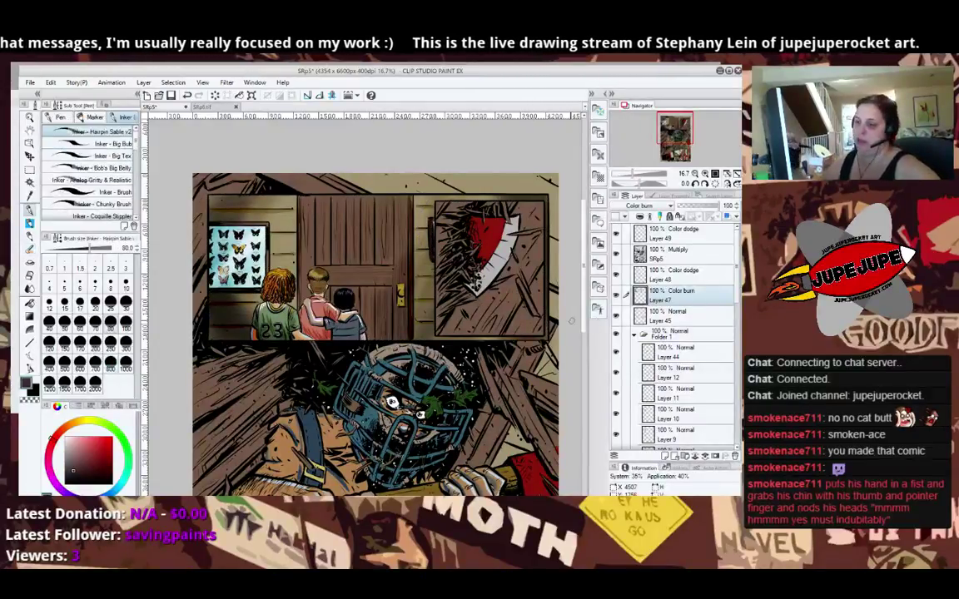
pyautogui.click(72, 407)
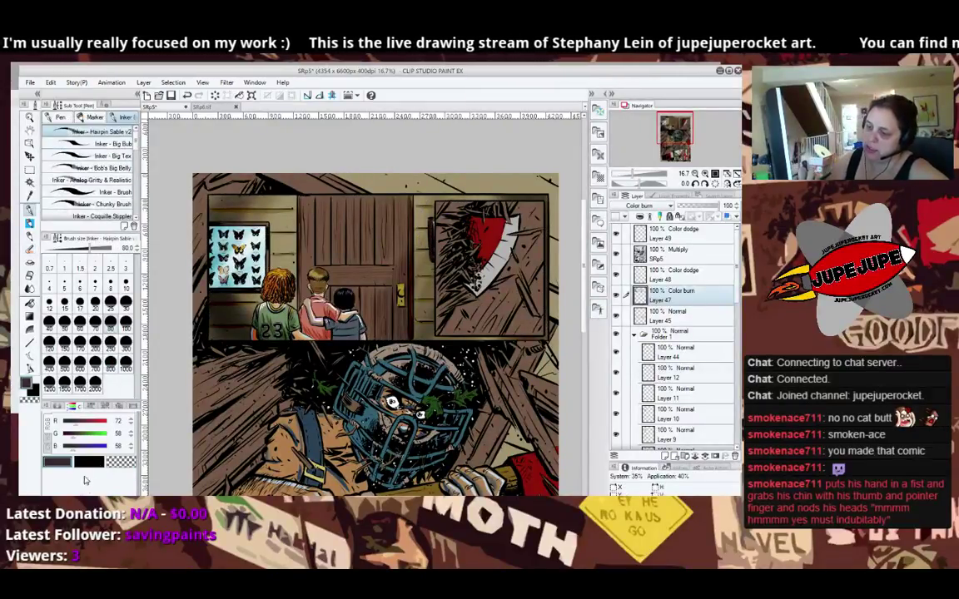
pyautogui.click(85, 406)
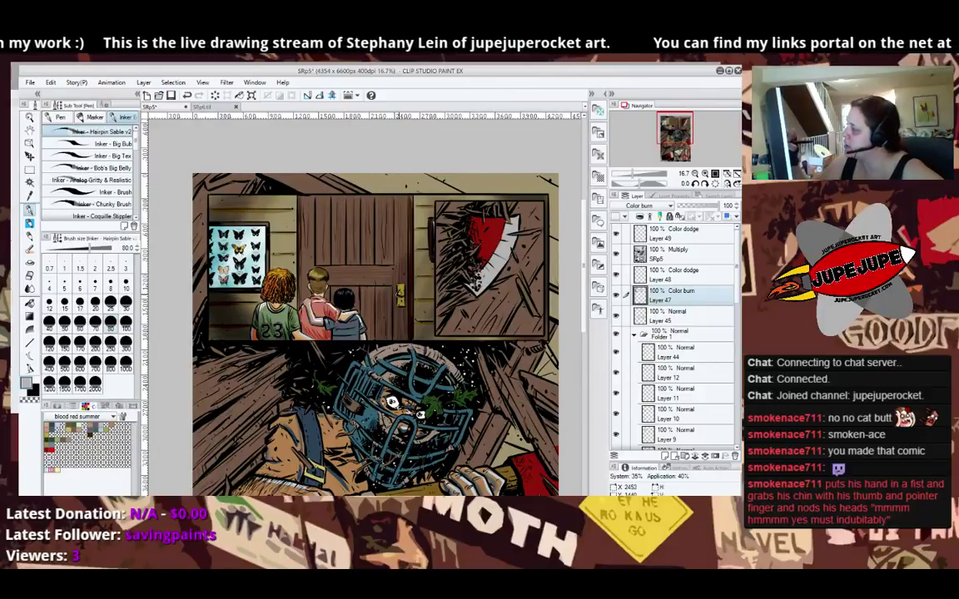
pyautogui.click(678, 275)
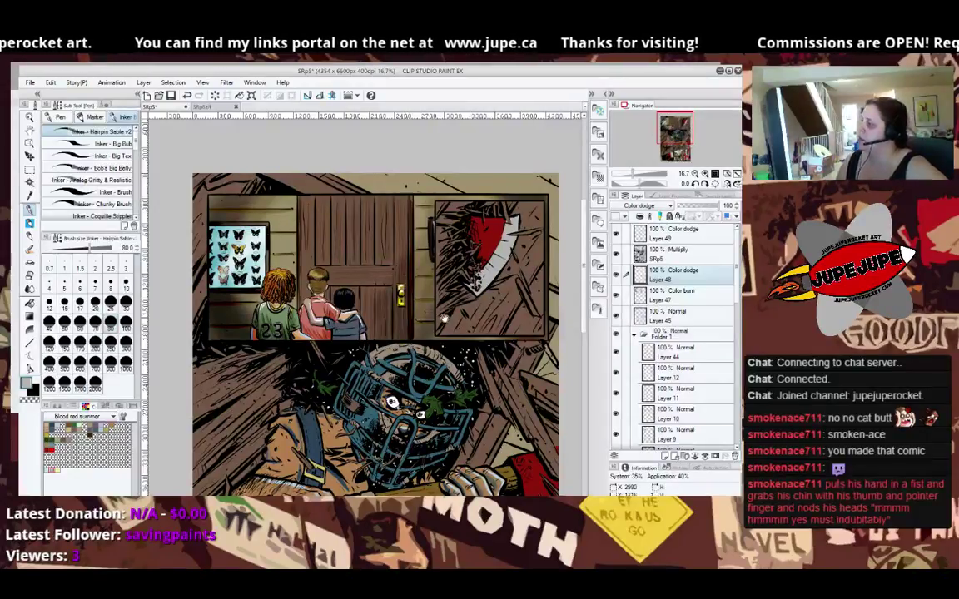
# Collapse Folder 1 and expand Folder 2 to expose the layers of the inset axe panel.
pyautogui.moveTo(401, 286); pyautogui.dragTo(297, 294)
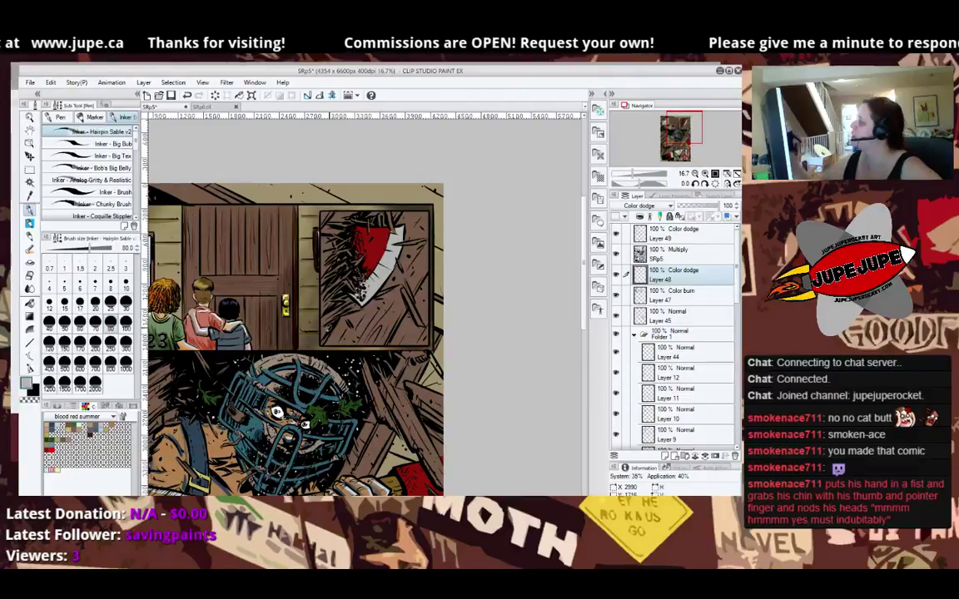
pyautogui.click(712, 294)
pyautogui.click(641, 270)
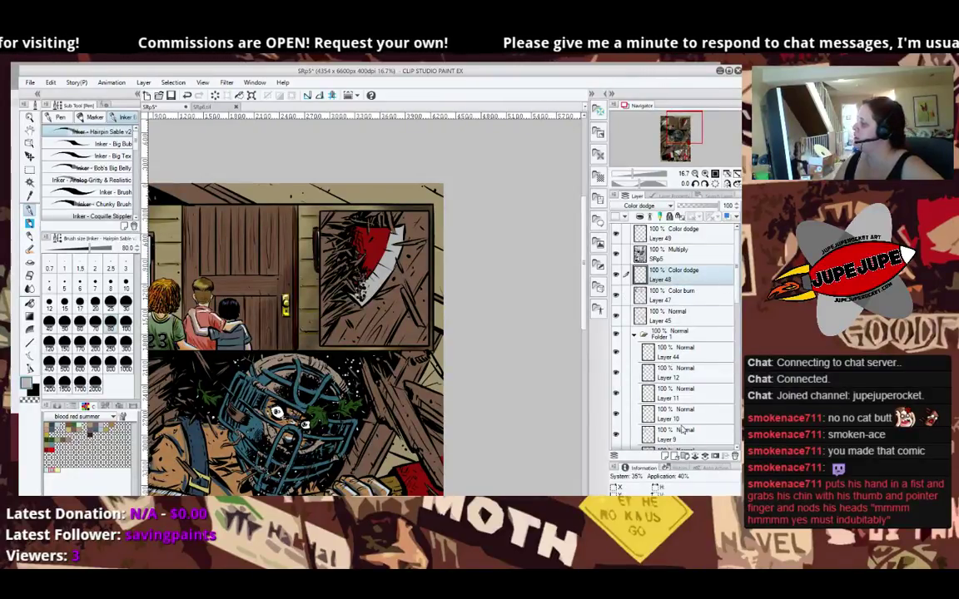
pyautogui.click(635, 334)
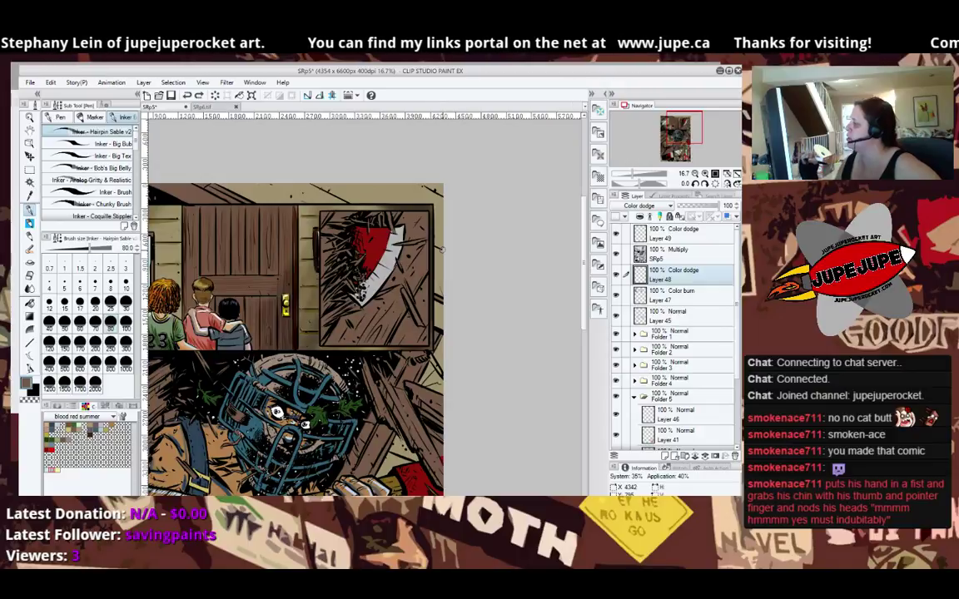
pyautogui.click(635, 349)
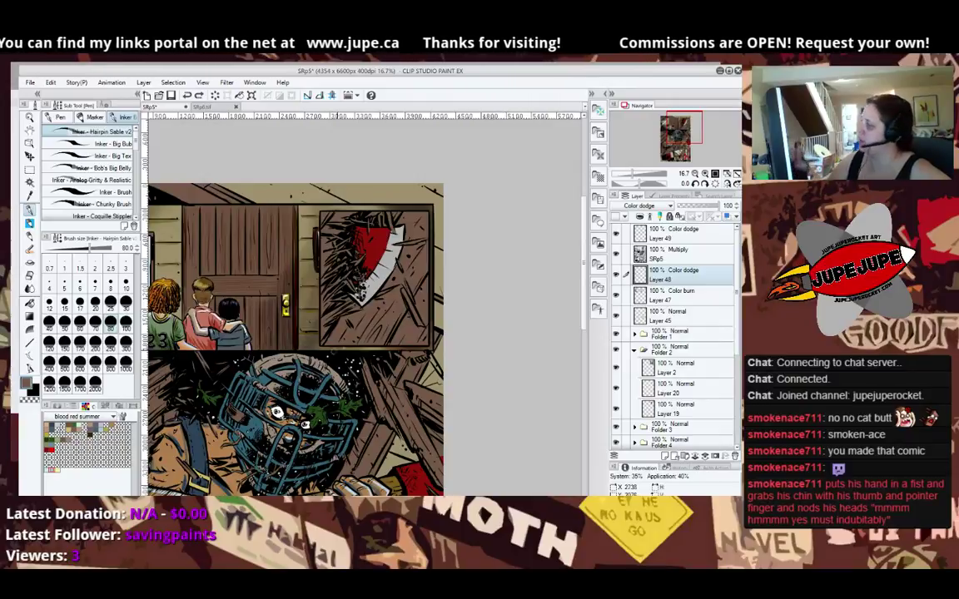
# Select Layer 2's painted area, shade the splintered wood on Color burn Layer 47 with Bristle Rough at size 170, and deselect.
pyautogui.click(681, 297)
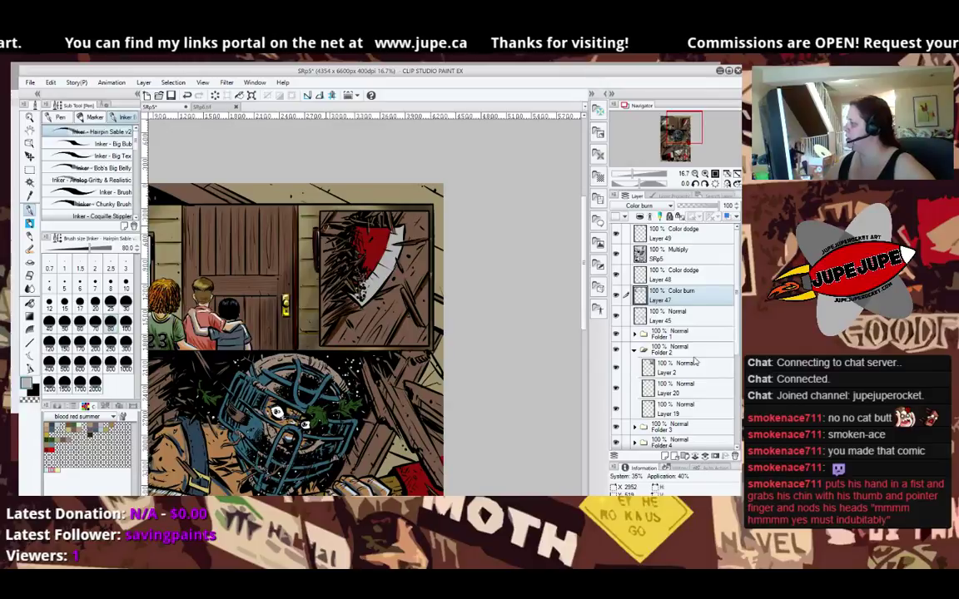
pyautogui.keyDown('ctrl'); pyautogui.click(661, 366); pyautogui.keyUp('ctrl')
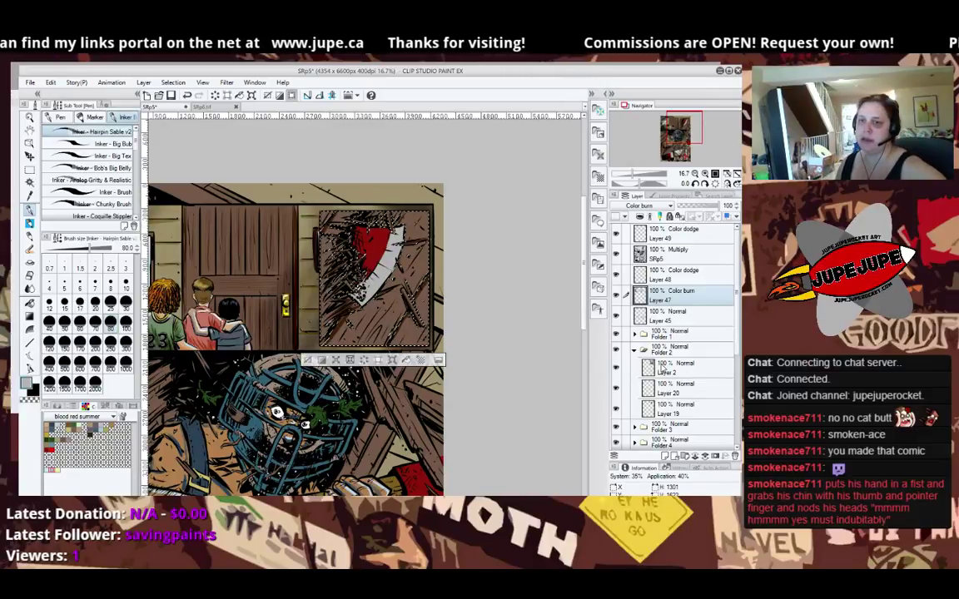
pyautogui.press('b')
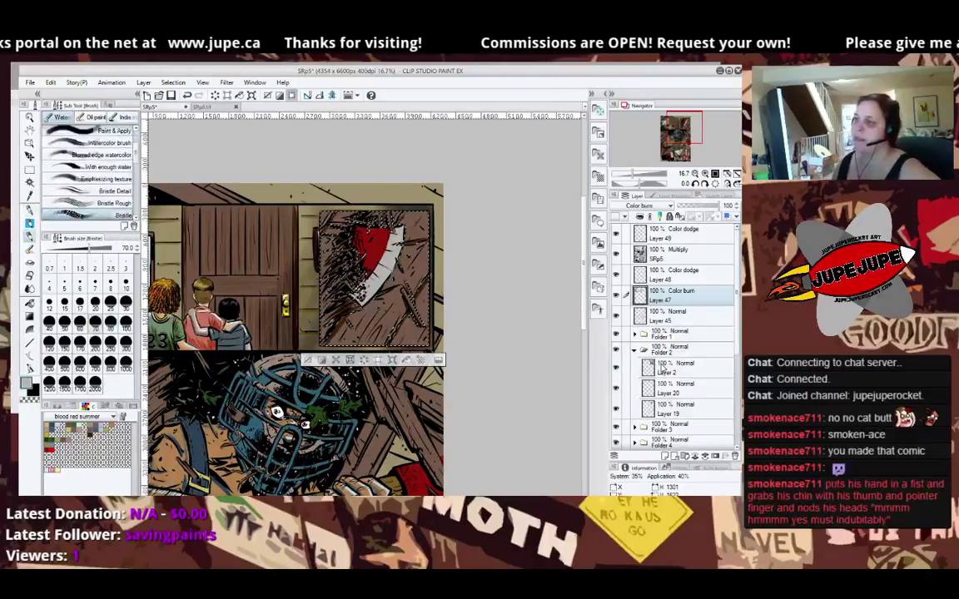
pyautogui.press(']')
pyautogui.press(']')
pyautogui.press(']')
pyautogui.press(']')
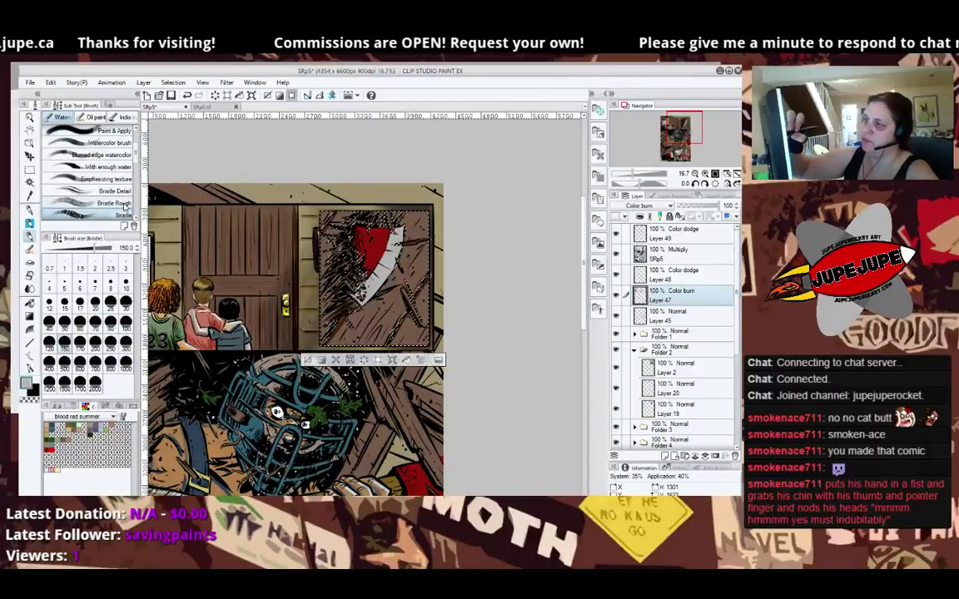
pyautogui.click(92, 203)
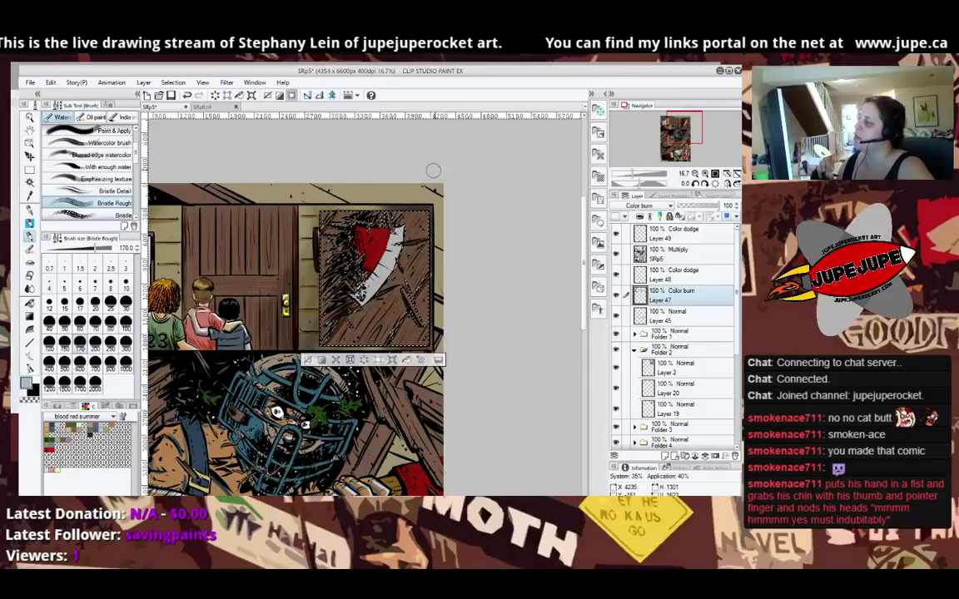
pyautogui.hotkey('ctrl', 'd')
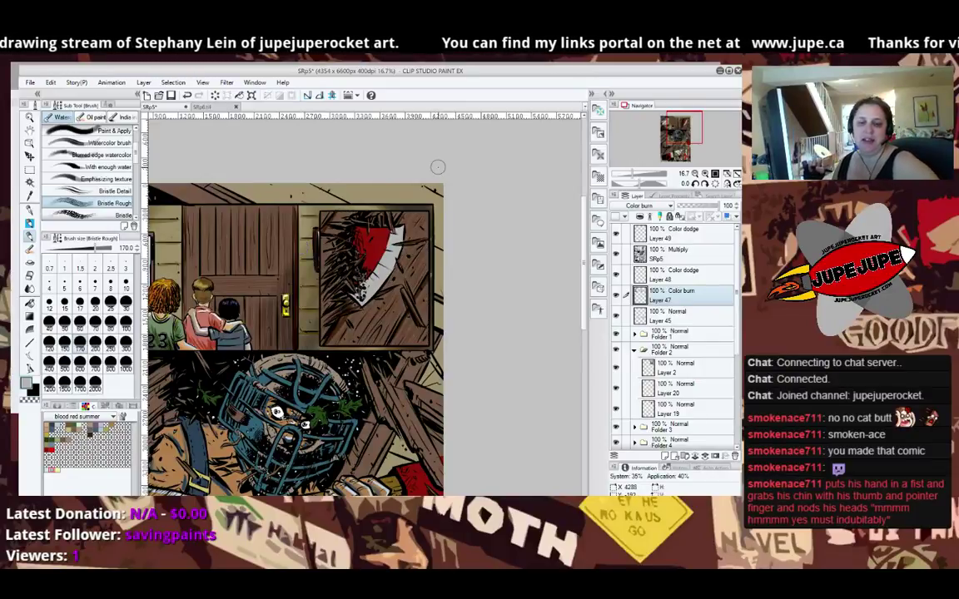
# Ink finer shadow strokes over the inset panel's splintered wood on Layer 47 with Hairpin Sable at size 80, cleaning up with the Hard eraser.
pyautogui.press('p')
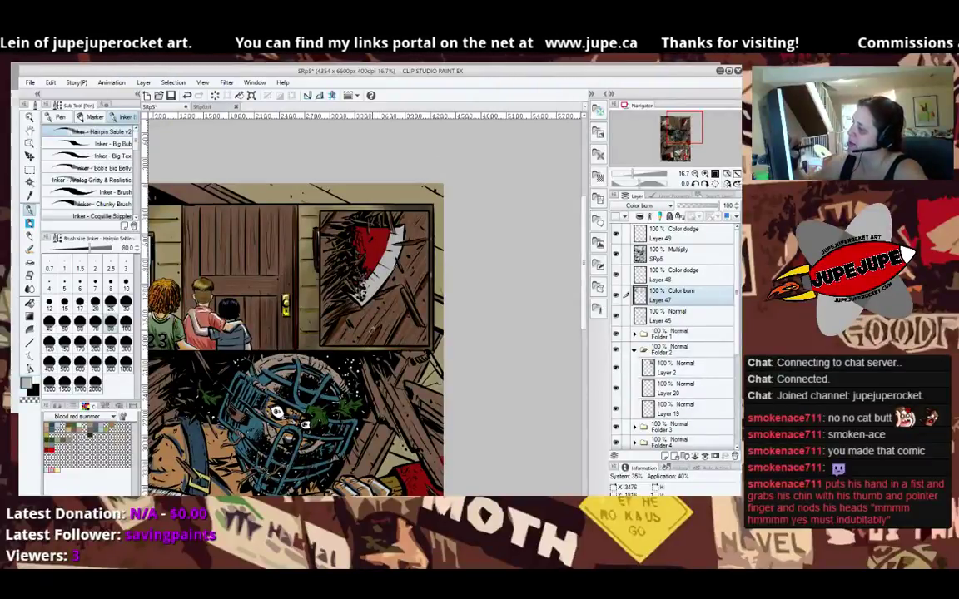
pyautogui.moveTo(358, 267); pyautogui.dragTo(320, 310)
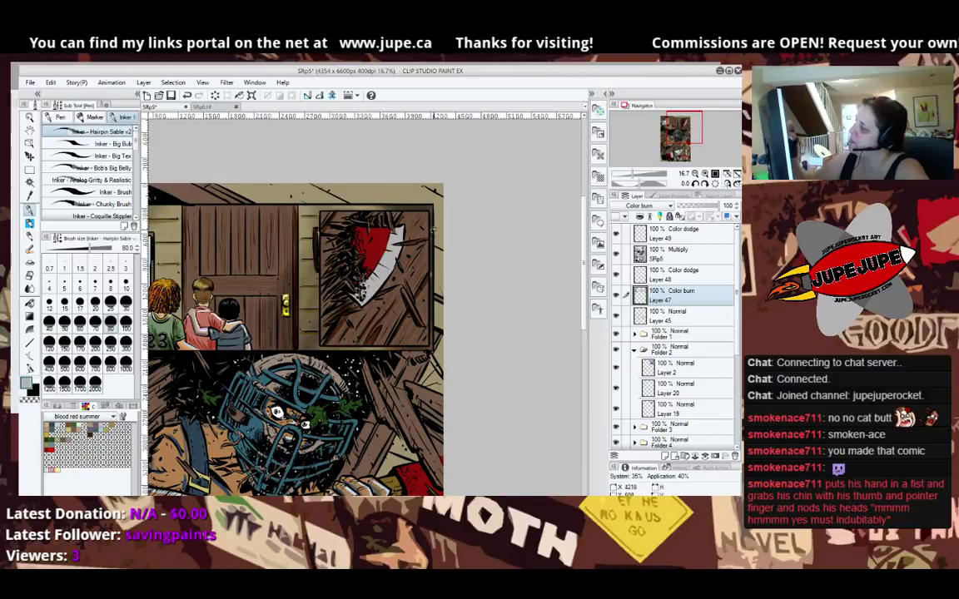
pyautogui.moveTo(386, 215); pyautogui.dragTo(363, 248)
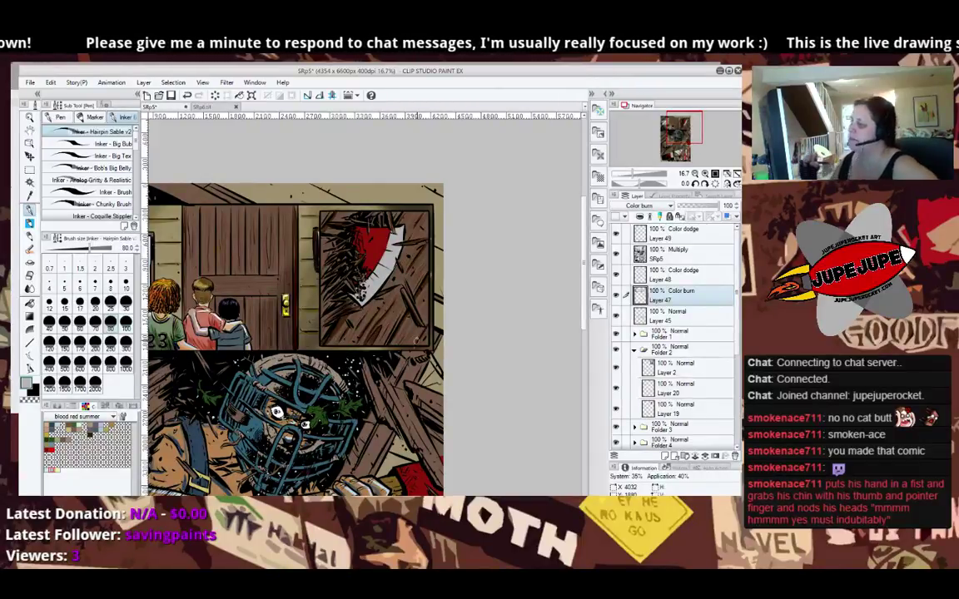
pyautogui.press('e')
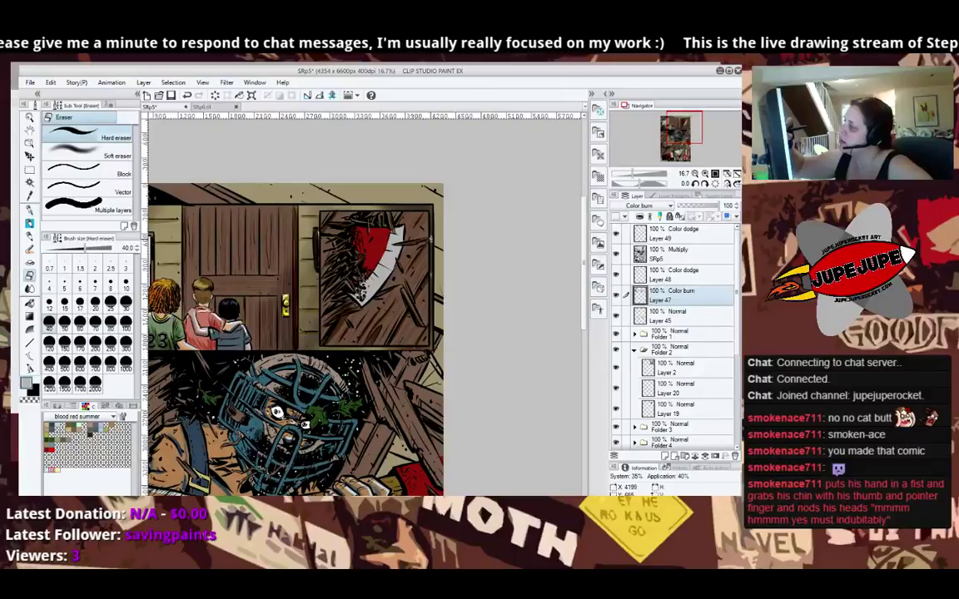
pyautogui.press('p')
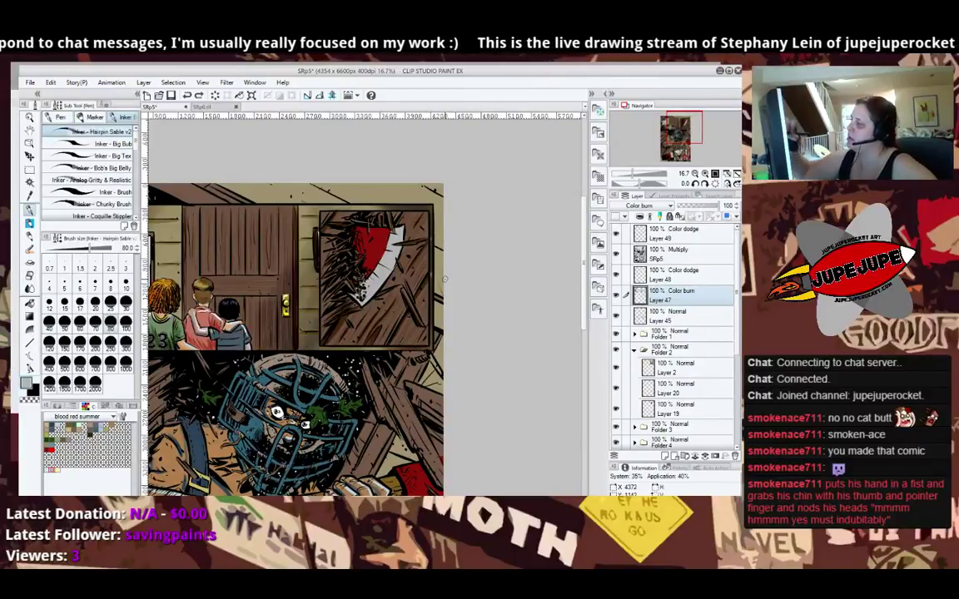
pyautogui.press('e')
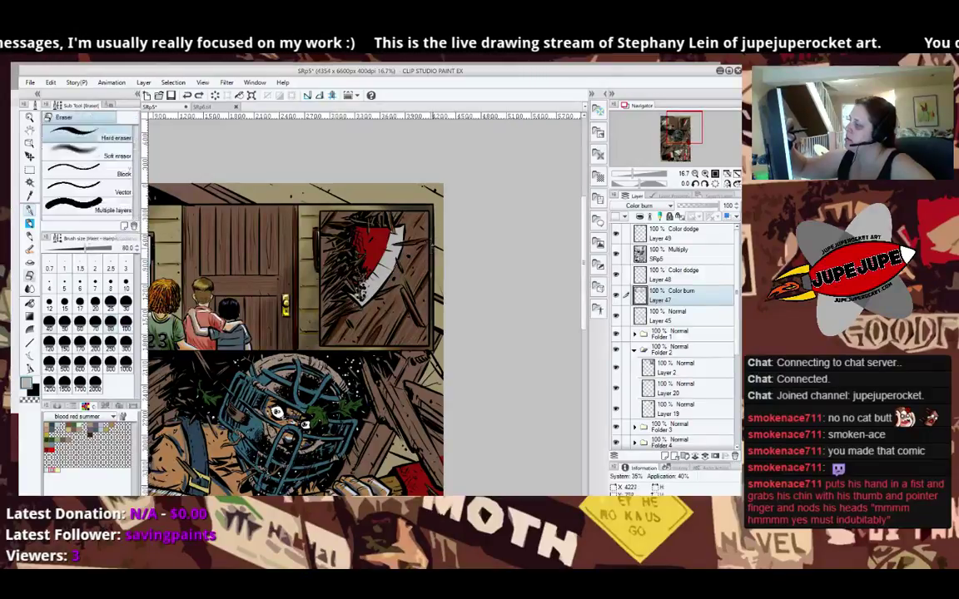
pyautogui.press('p')
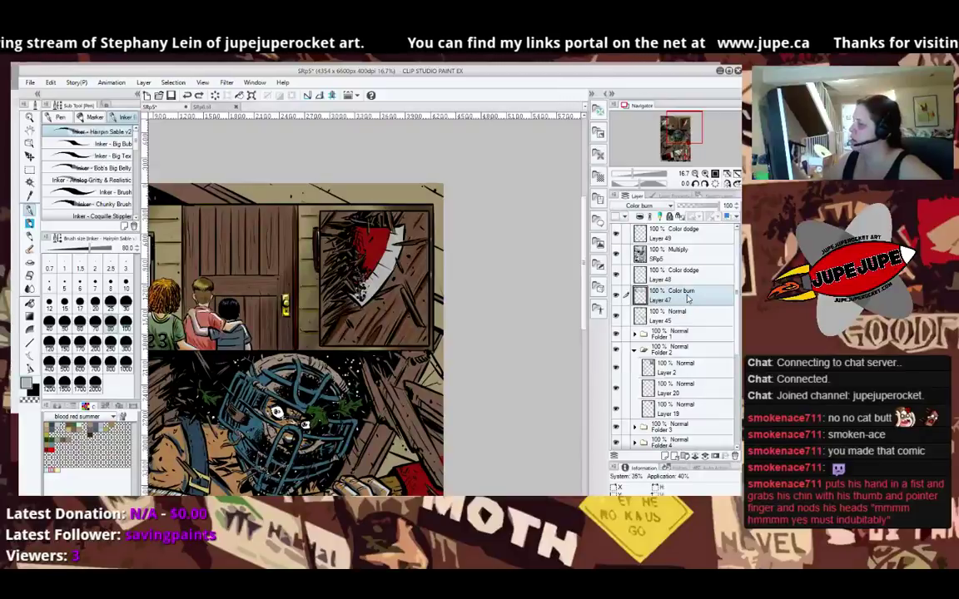
# Select the wall siding's painted area from Layer 6 in Folder 1 and erase stray burn strokes around the inset panel with the Hard eraser at size 40.
pyautogui.press('b')
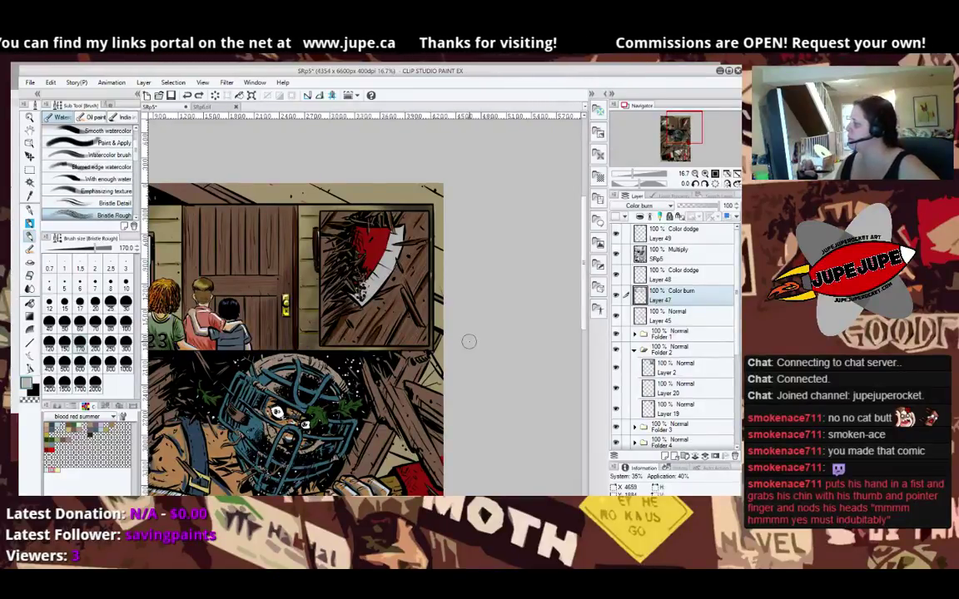
pyautogui.keyDown('ctrl'); pyautogui.click(651, 366); pyautogui.keyUp('ctrl')
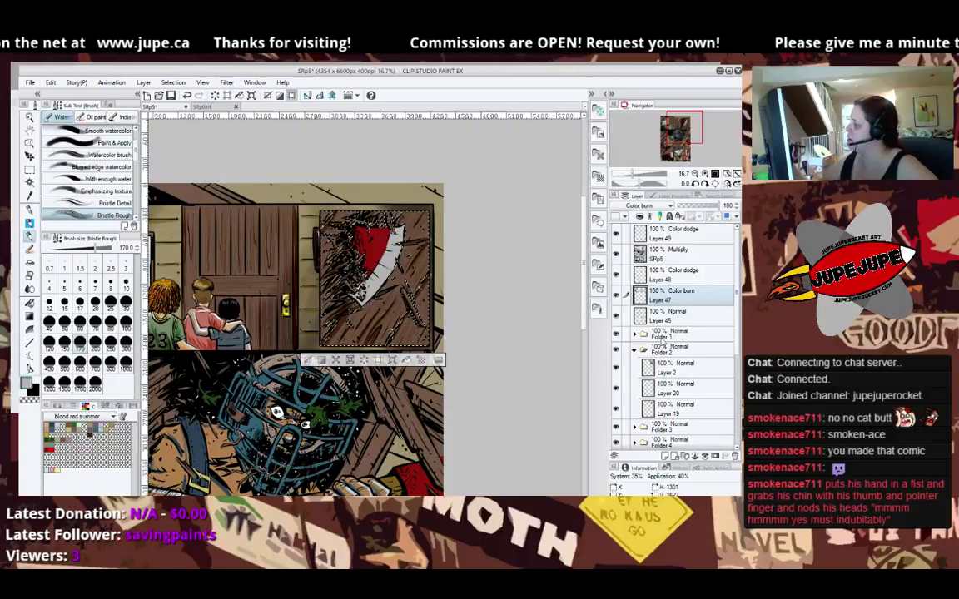
pyautogui.click(635, 336)
pyautogui.scroll(-5, 683, 349)
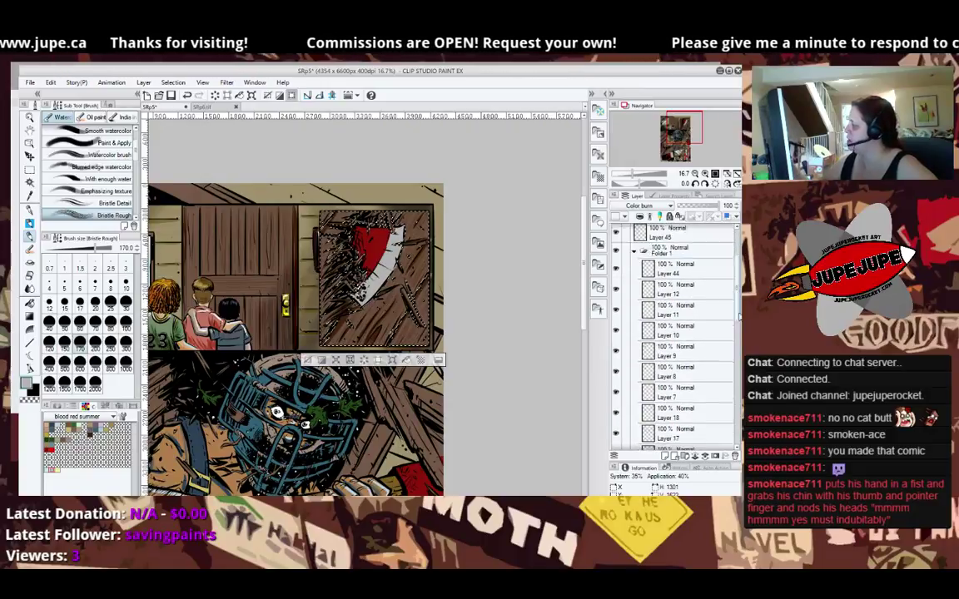
pyautogui.moveTo(738, 359); pyautogui.dragTo(737, 372)
pyautogui.keyDown('ctrl'); pyautogui.click(649, 390); pyautogui.keyUp('ctrl')
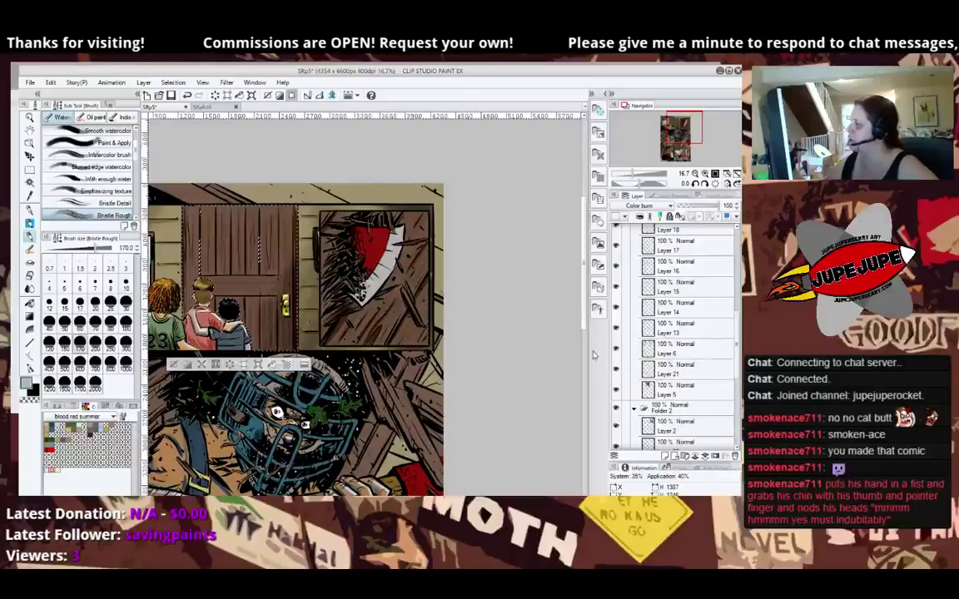
pyautogui.keyDown('ctrl'); pyautogui.click(648, 348); pyautogui.keyUp('ctrl')
pyautogui.press('e')
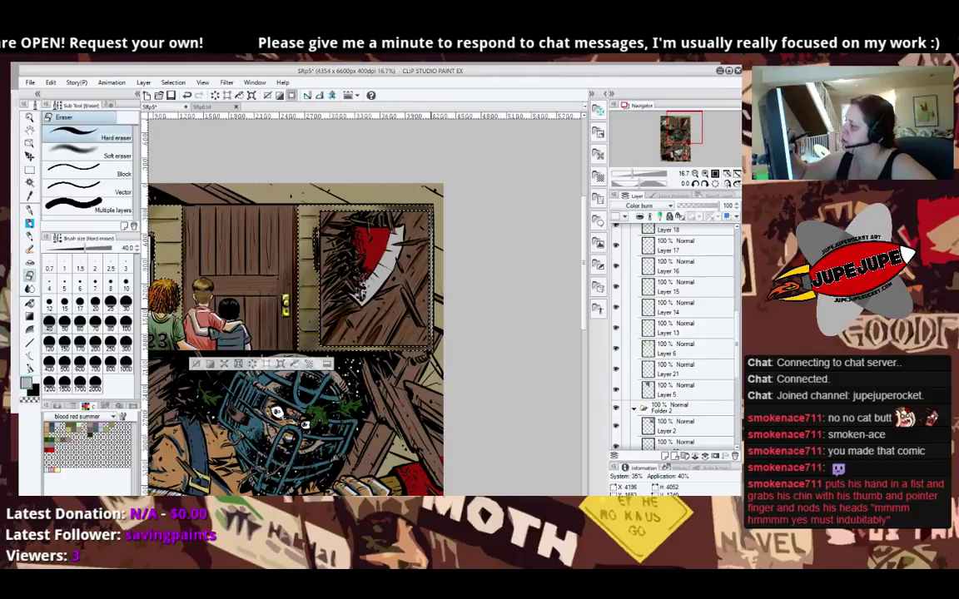
# Darken the selected siding around the inset panel on Layer 47 with dark grey Digital Soft Round at size 800, and deselect.
pyautogui.press('b')
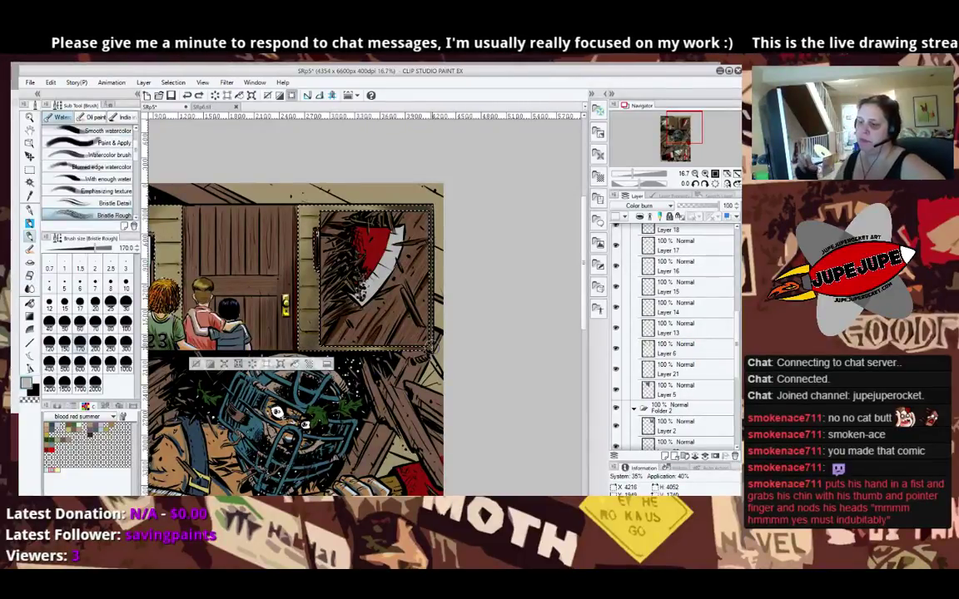
pyautogui.press('b')
pyautogui.press('b')
pyautogui.press('b')
pyautogui.press('b')
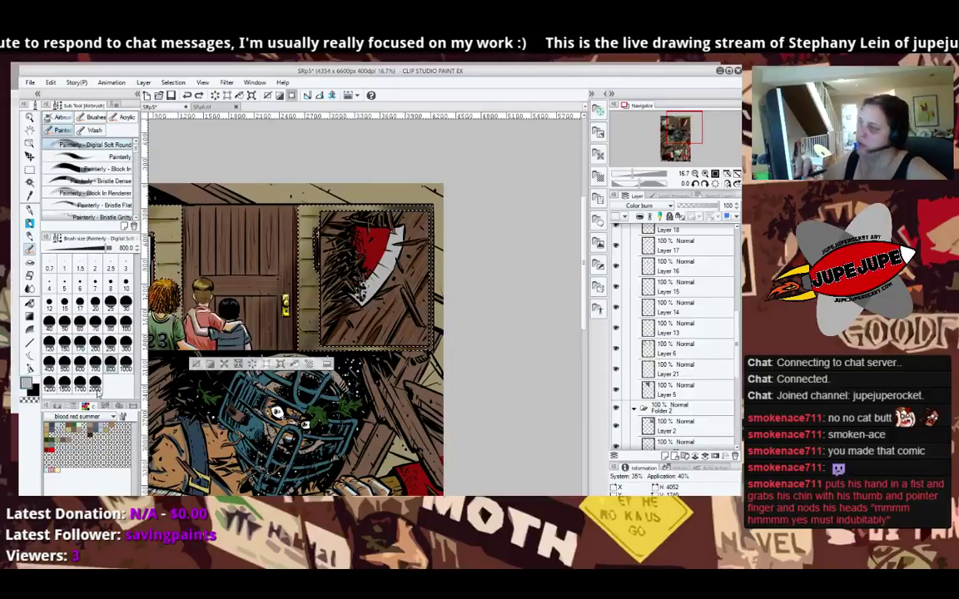
pyautogui.click(77, 405)
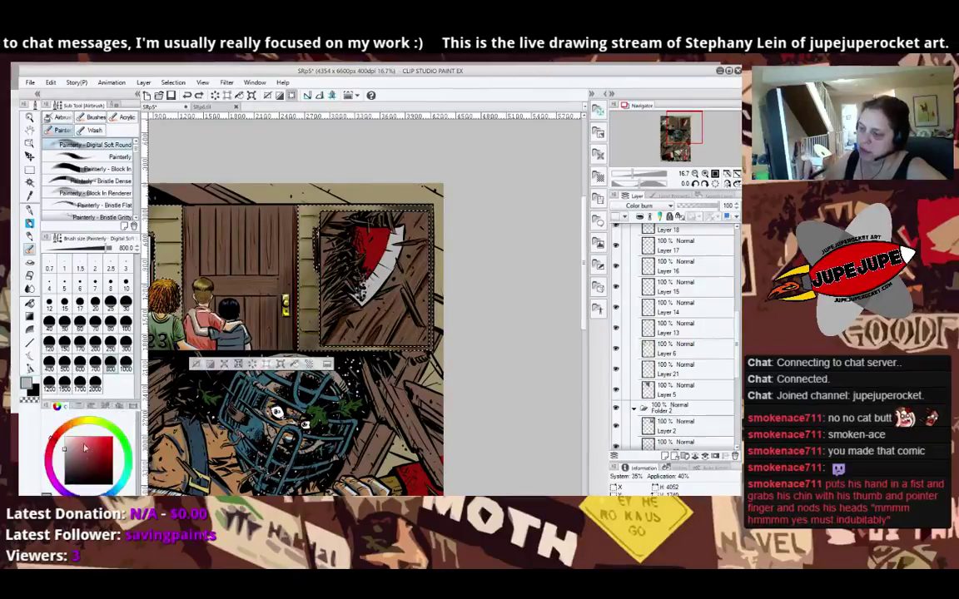
pyautogui.click(69, 471)
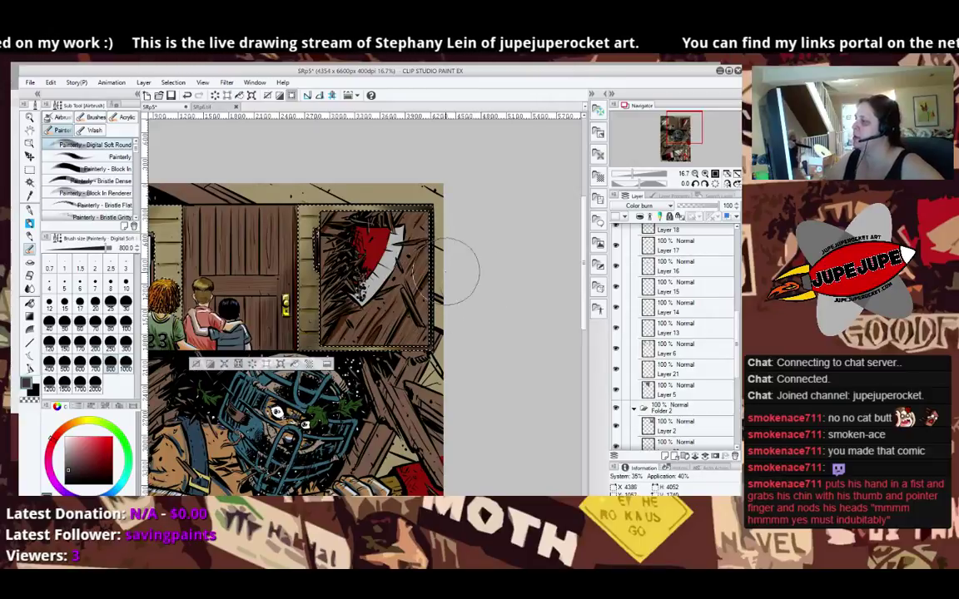
pyautogui.hotkey('ctrl', 'd')
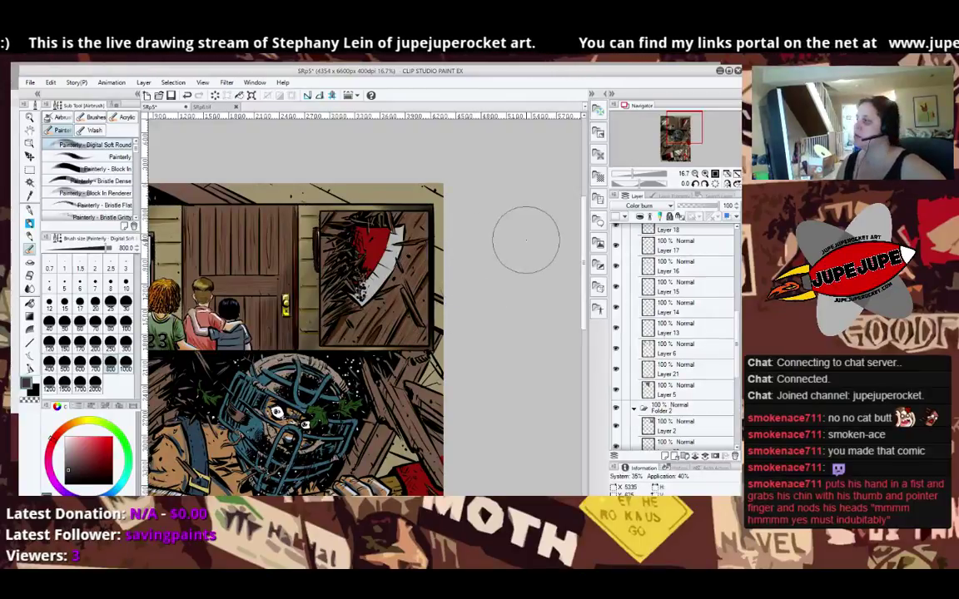
# Shade the axe blade on Color burn Layer 47 using the Hairpin Sable pen at size 80 and the blood red summer palette's pale grey.
pyautogui.scroll(-4, 526, 240)
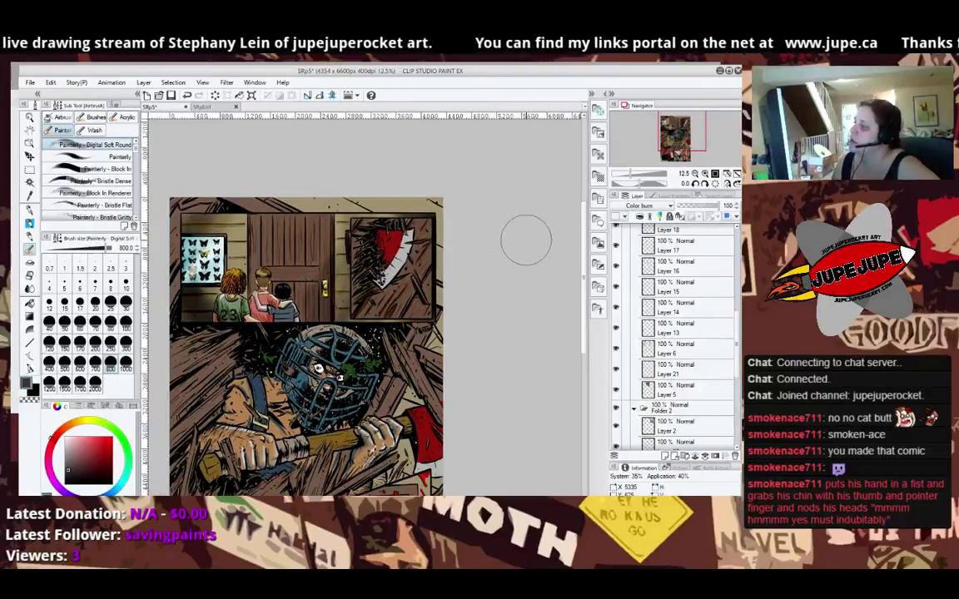
pyautogui.scroll(3, 384, 265)
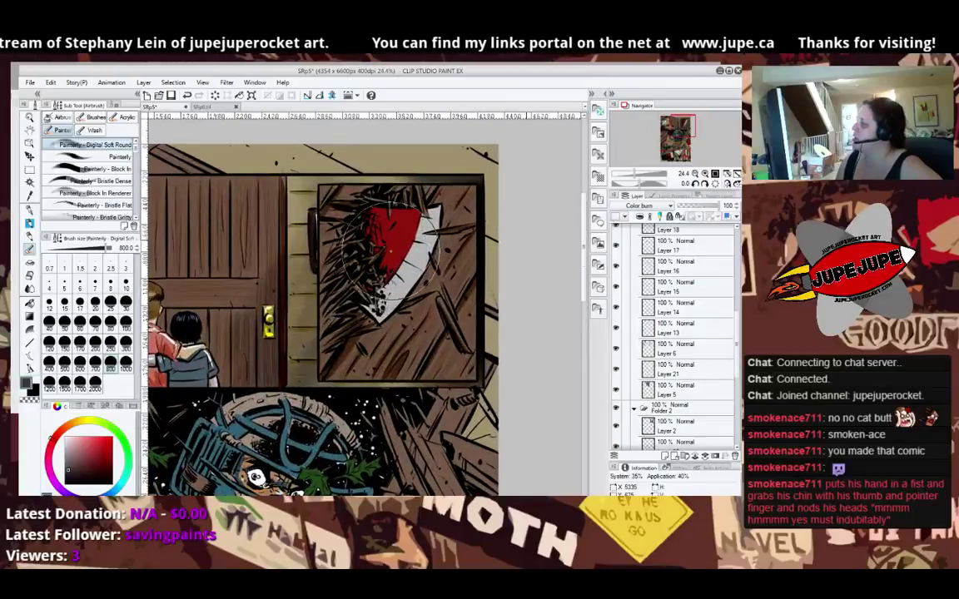
pyautogui.scroll(5, 738, 299)
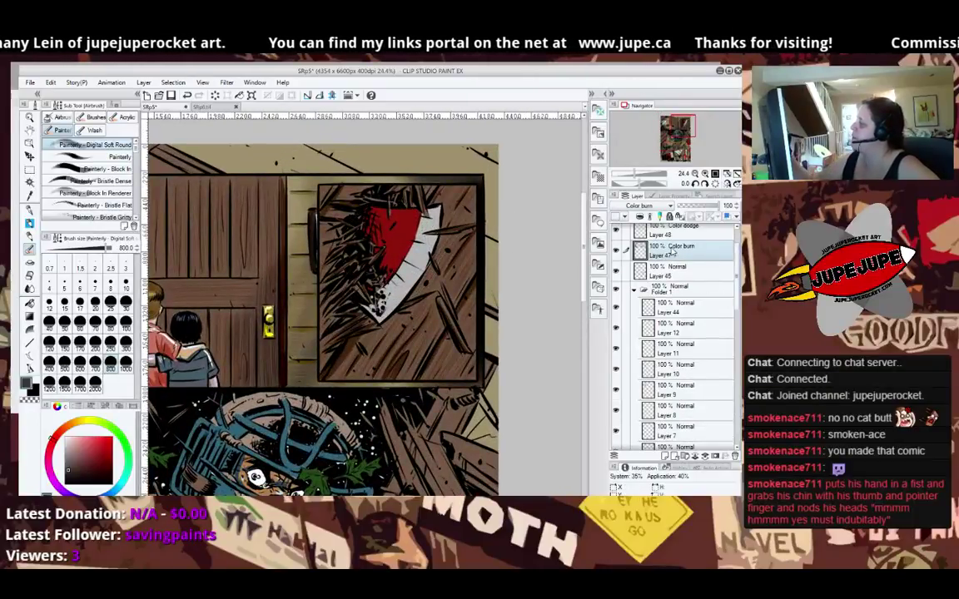
pyautogui.press('p')
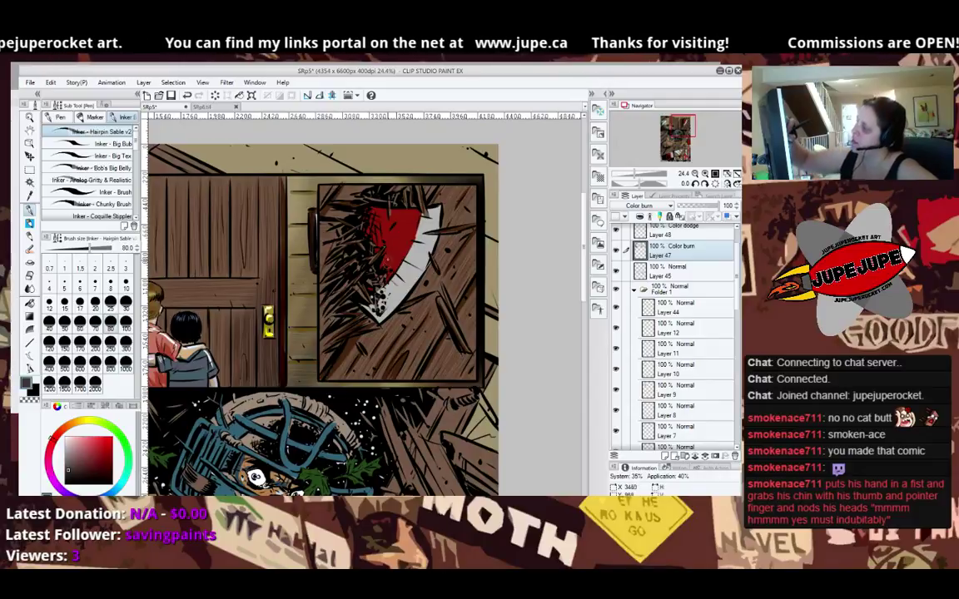
pyautogui.click(82, 407)
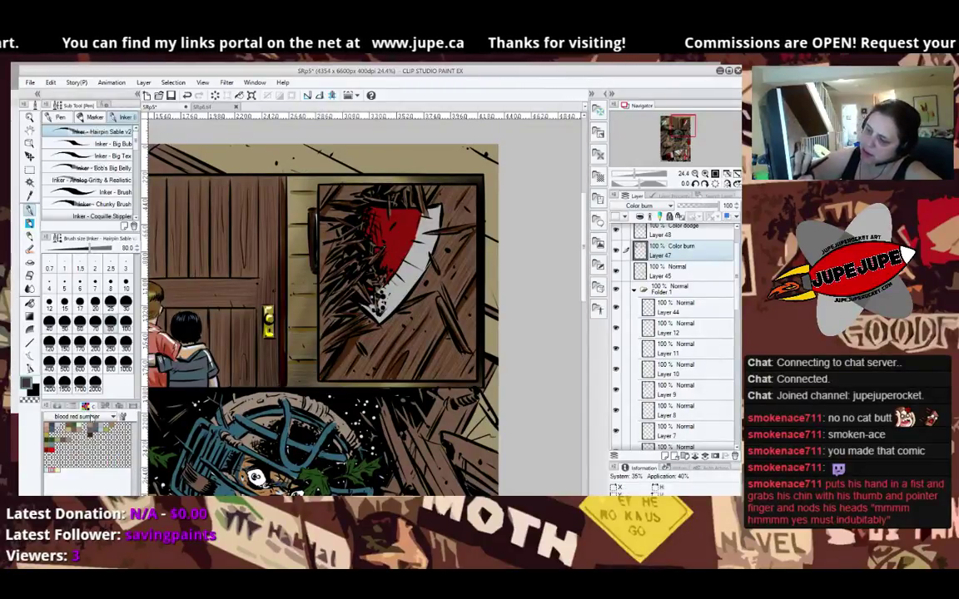
pyautogui.click(52, 469)
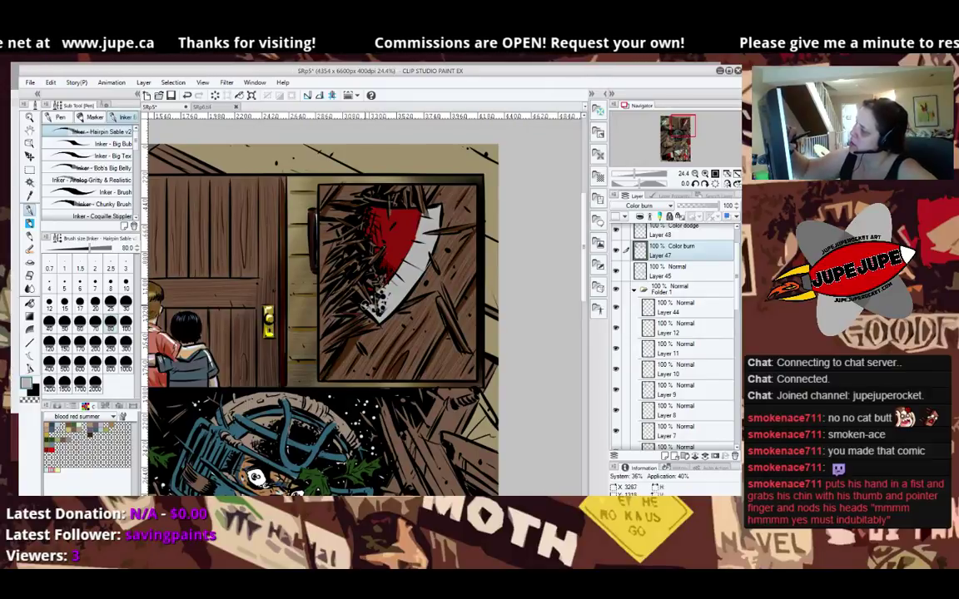
pyautogui.moveTo(367, 307)
pyautogui.mouseDown()
pyautogui.moveTo(402, 297)
pyautogui.moveTo(393, 291)
pyautogui.moveTo(399, 275)
pyautogui.moveTo(401, 299)
pyautogui.moveTo(392, 291)
pyautogui.moveTo(412, 261)
pyautogui.mouseUp()
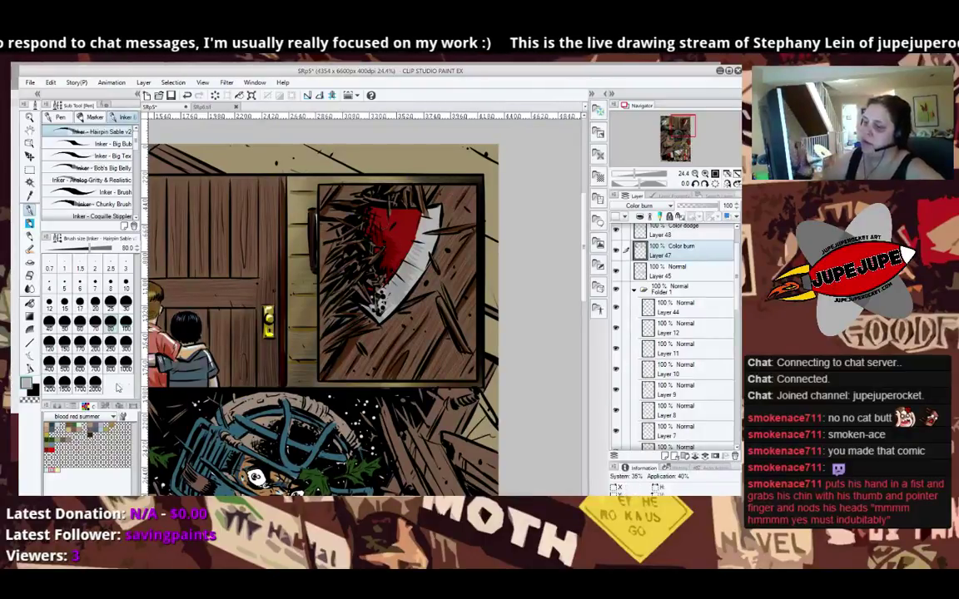
# Highlight the axe blade's cutting edge and red face on Color dodge Layer 48 with the pale grey Hairpin Sable pen at size 80.
pyautogui.click(701, 228)
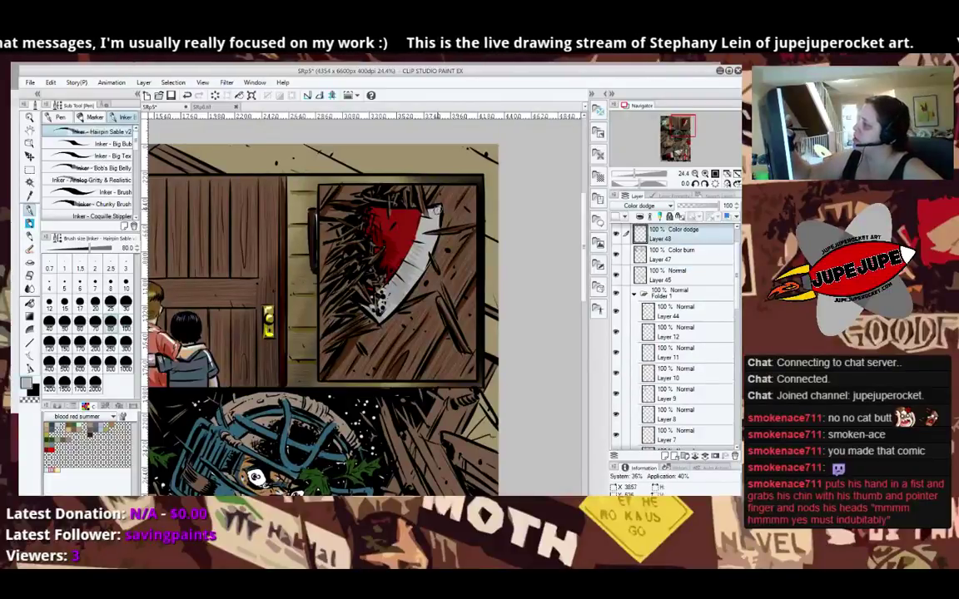
pyautogui.moveTo(439, 234)
pyautogui.mouseDown()
pyautogui.moveTo(419, 275)
pyautogui.moveTo(427, 258)
pyautogui.moveTo(381, 321)
pyautogui.mouseUp()
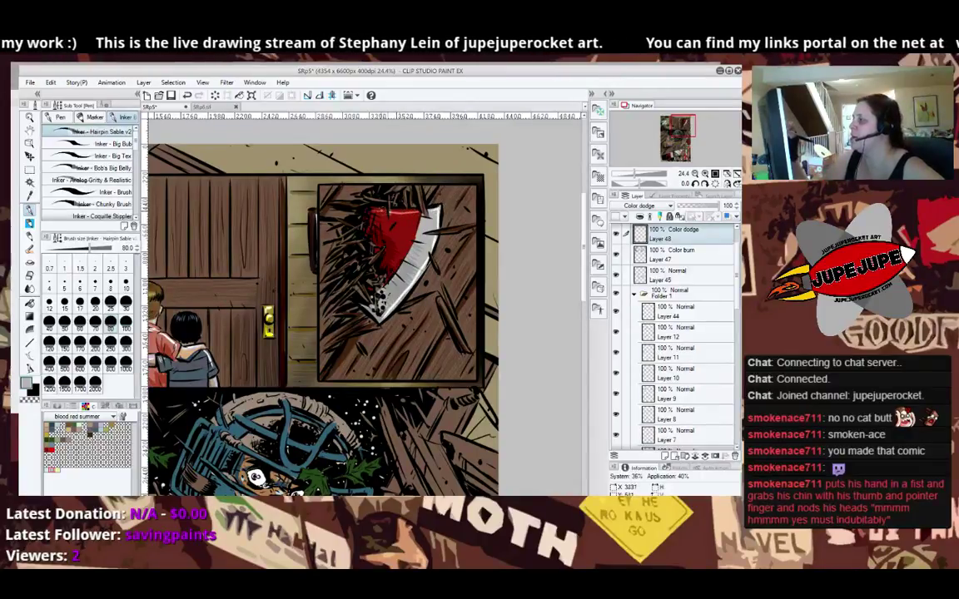
pyautogui.press('e')
pyautogui.press('p')
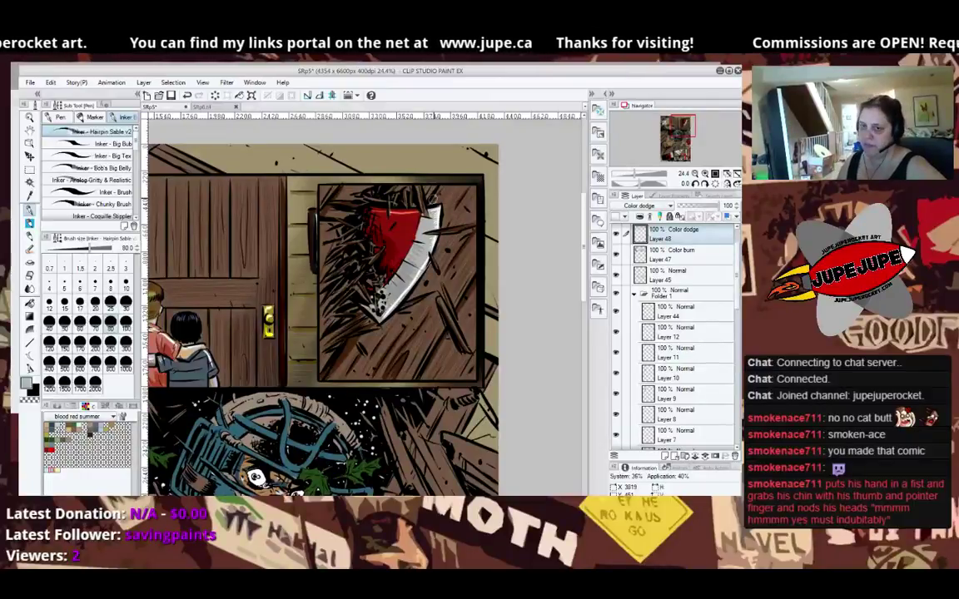
# Select the splintered planks' painted area from Layer 1 in Folder 3 and switch to the Bristle Rough brush at size 170.
pyautogui.scroll(-4, 392, 227)
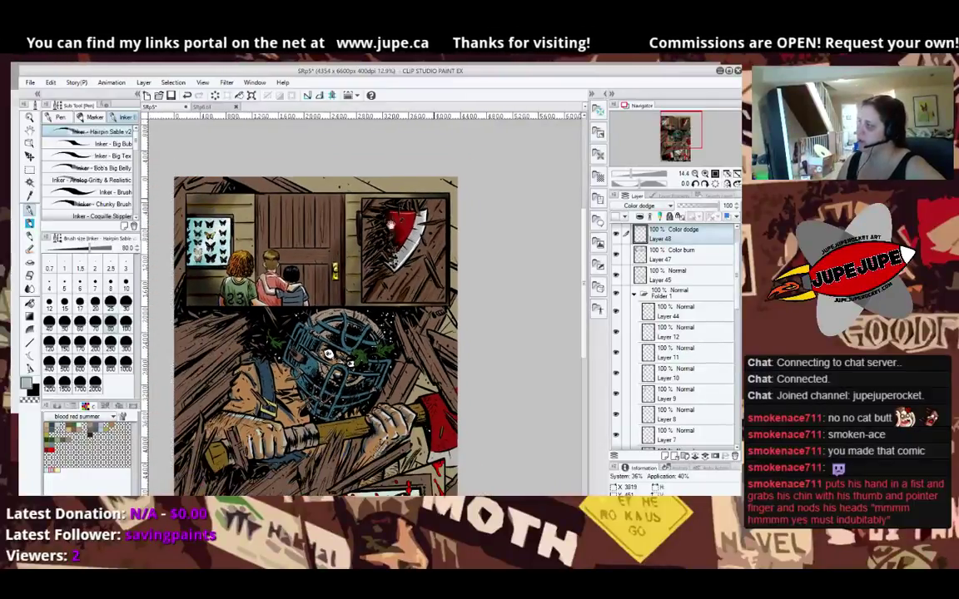
pyautogui.moveTo(331, 326); pyautogui.dragTo(390, 247)
pyautogui.scroll(2, 391, 247)
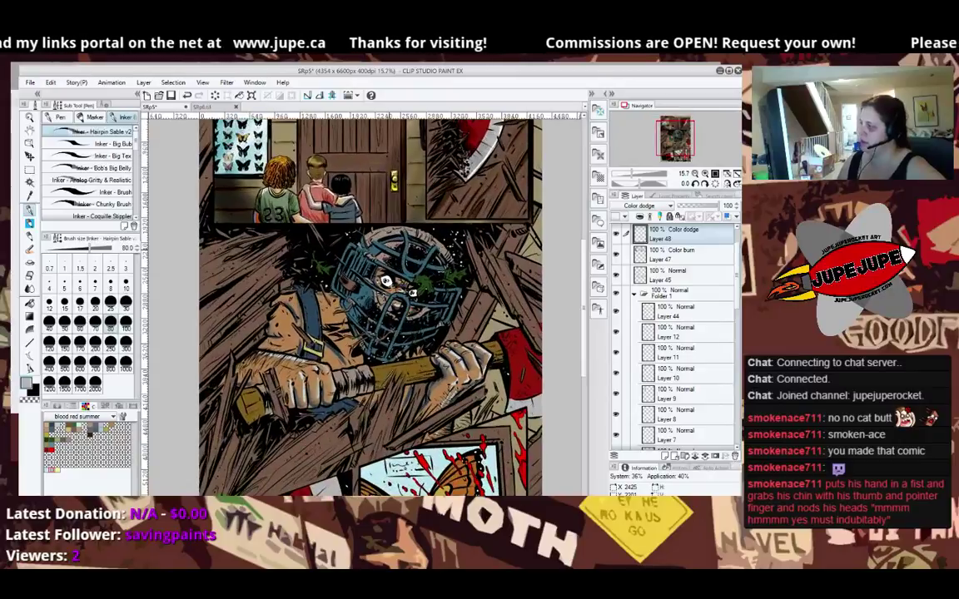
pyautogui.scroll(2, 386, 282)
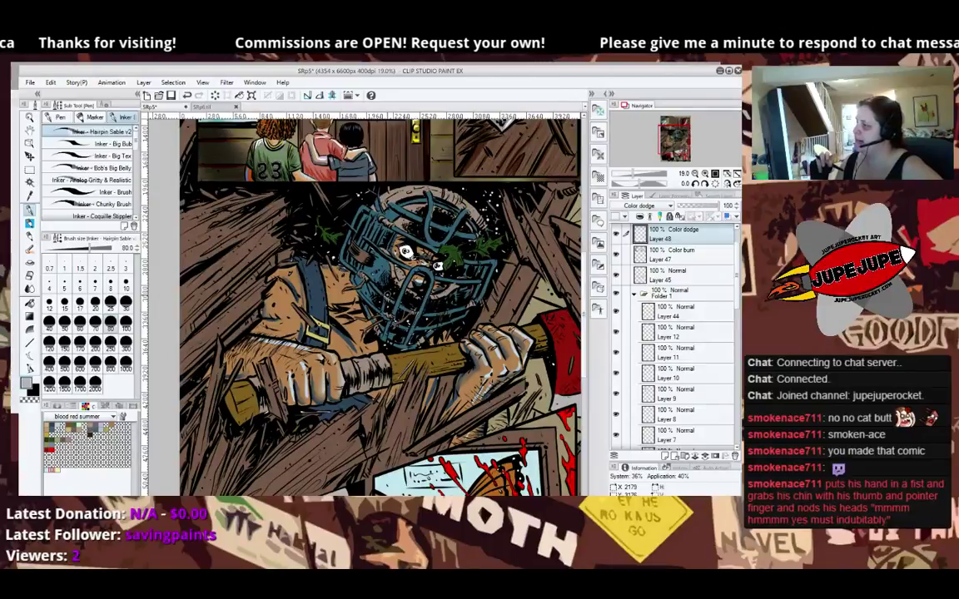
pyautogui.moveTo(316, 161); pyautogui.dragTo(390, 407)
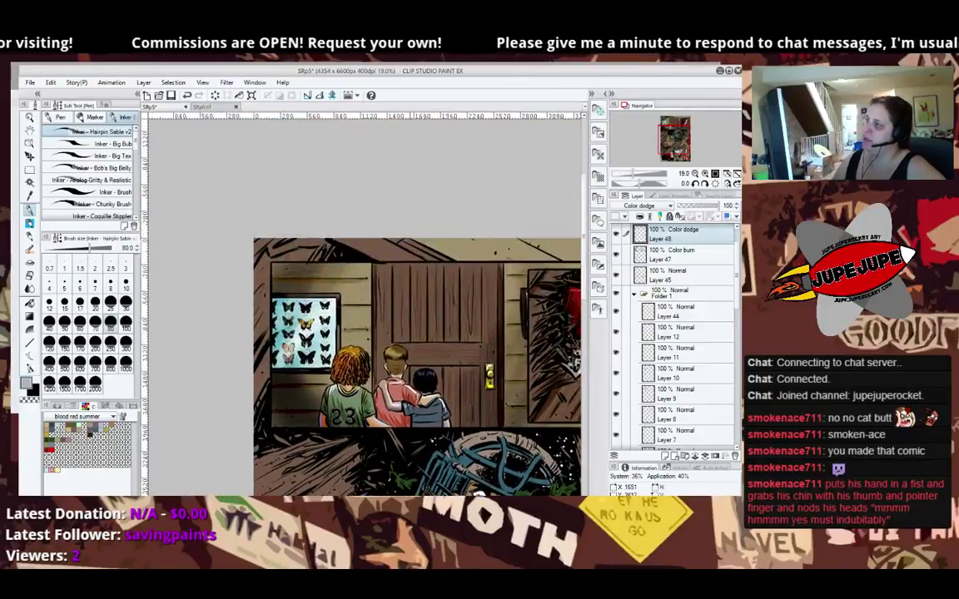
pyautogui.click(634, 293)
pyautogui.click(635, 310)
pyautogui.click(635, 325)
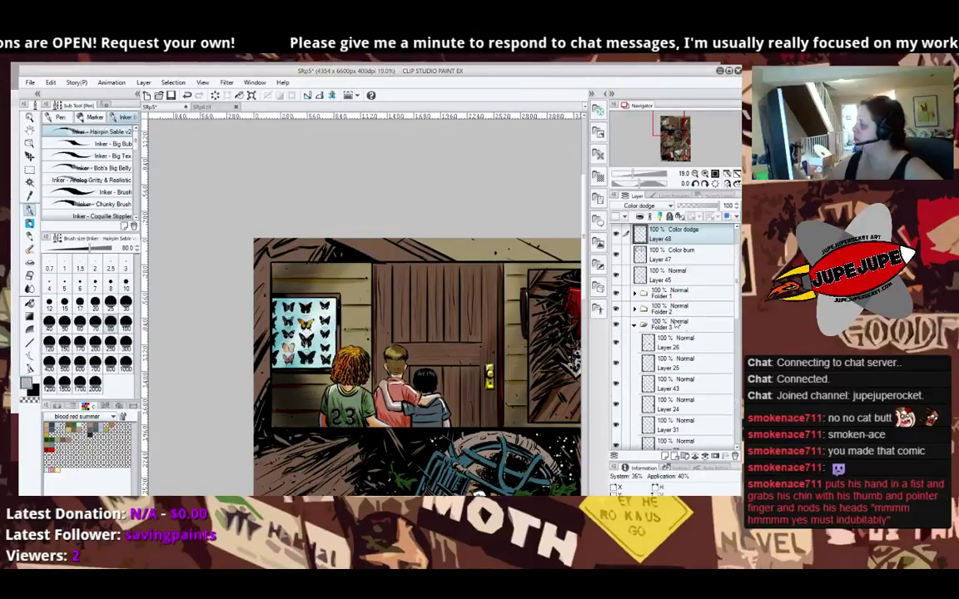
pyautogui.moveTo(736, 319); pyautogui.dragTo(740, 385)
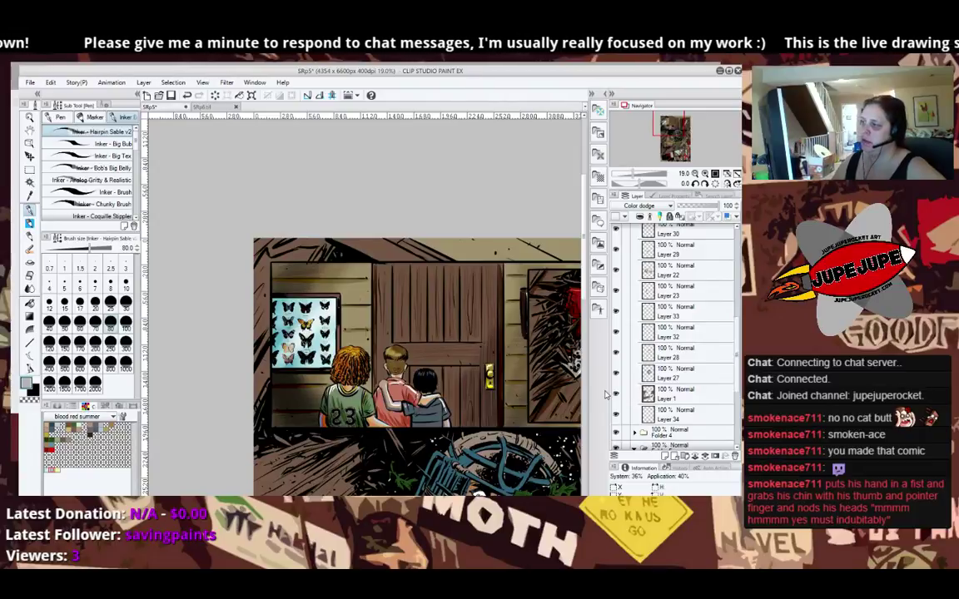
pyautogui.hotkey('ctrl', 'shift', 'd')
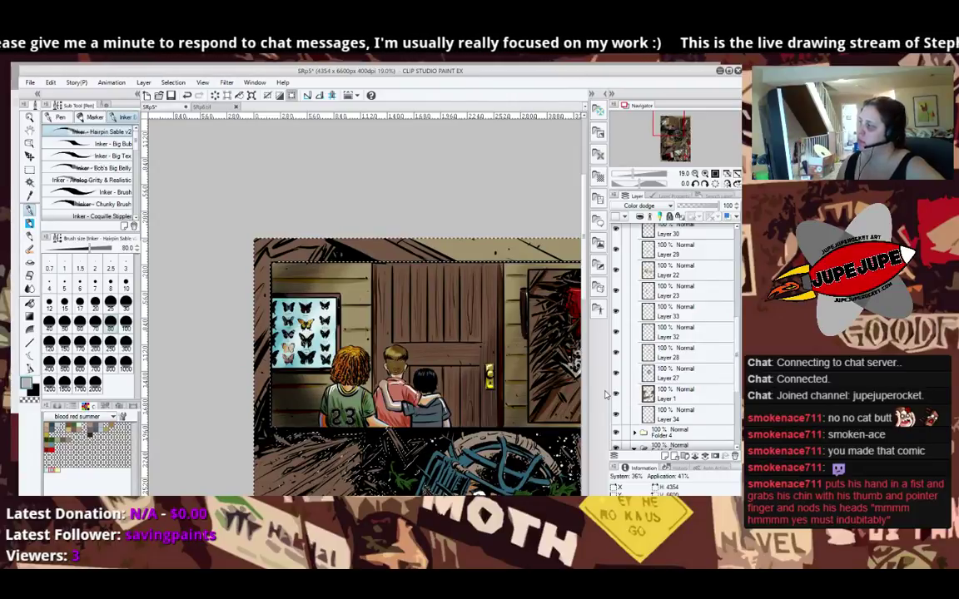
pyautogui.press('b')
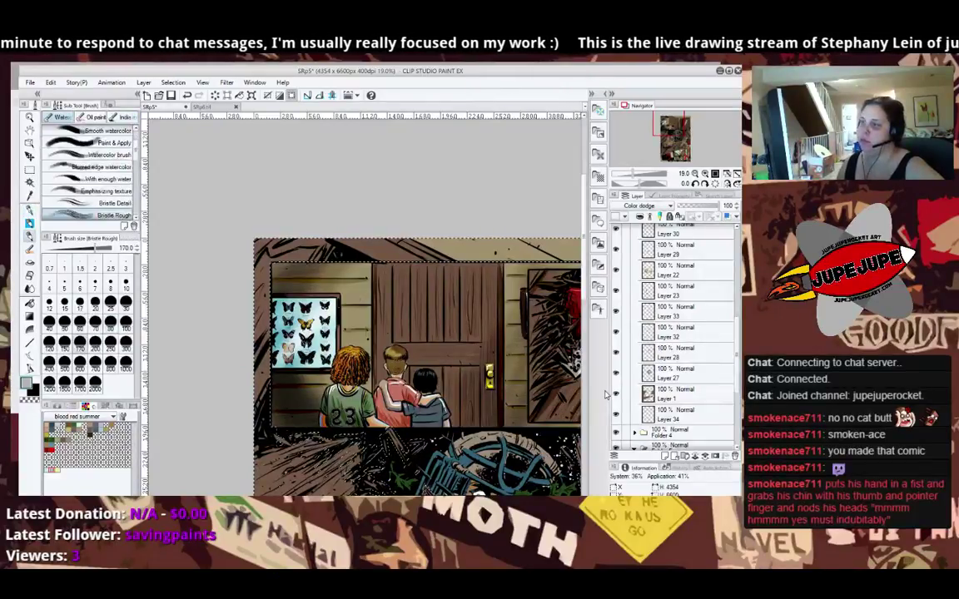
# Shade the splintered planks along the page's right edge on Color burn Layer 47 with pale grey Bristle Rough at size 170.
pyautogui.moveTo(466, 283)
pyautogui.mouseDown()
pyautogui.moveTo(372, 247)
pyautogui.moveTo(263, 240)
pyautogui.mouseUp()
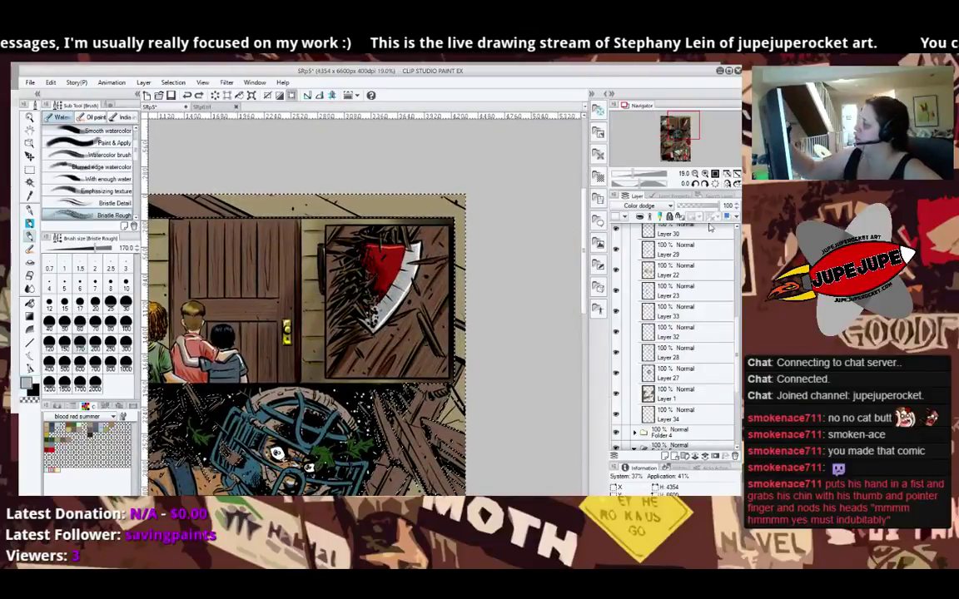
pyautogui.click(738, 244)
pyautogui.click(710, 263)
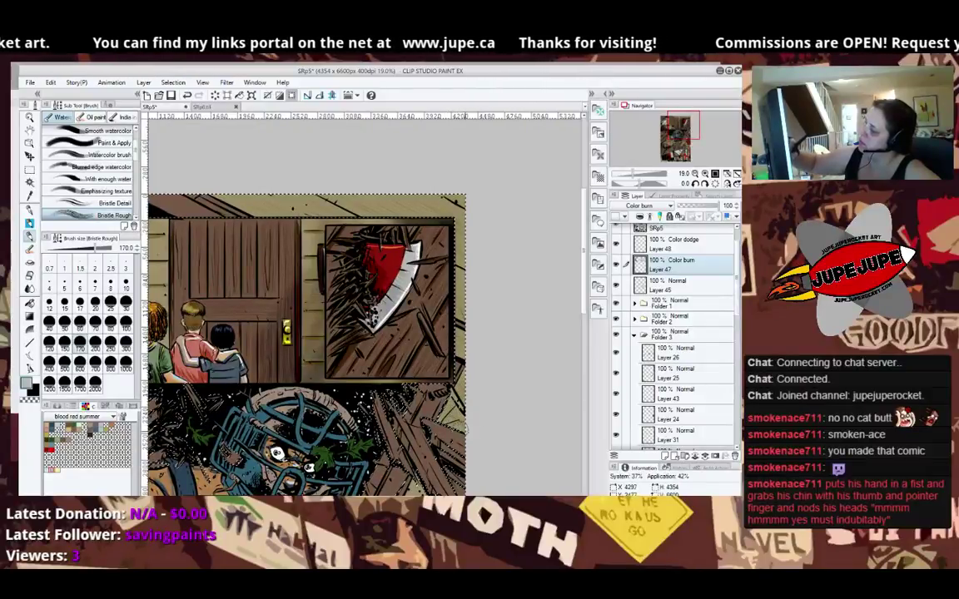
pyautogui.moveTo(419, 495); pyautogui.dragTo(427, 324)
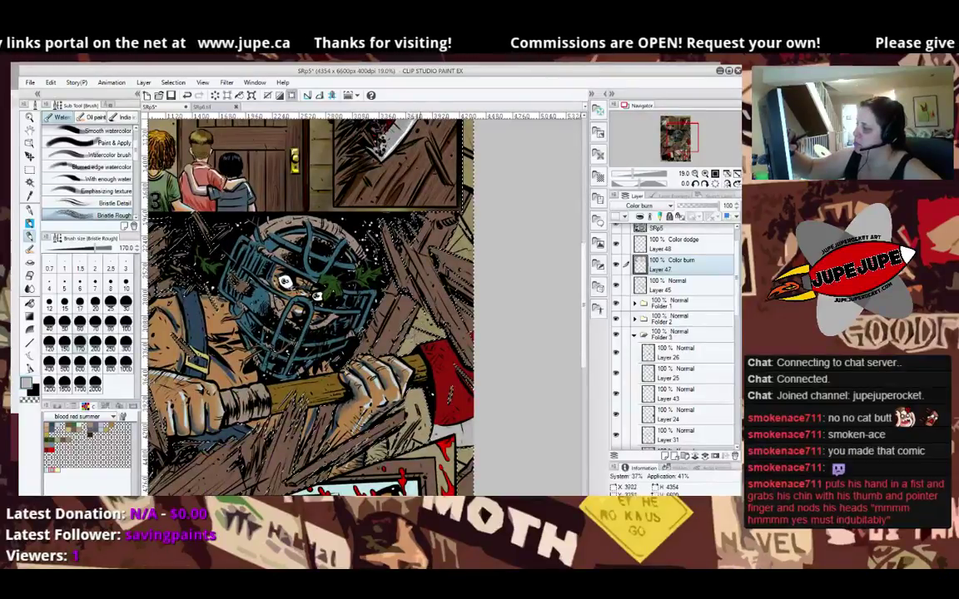
pyautogui.moveTo(405, 356); pyautogui.dragTo(496, 255)
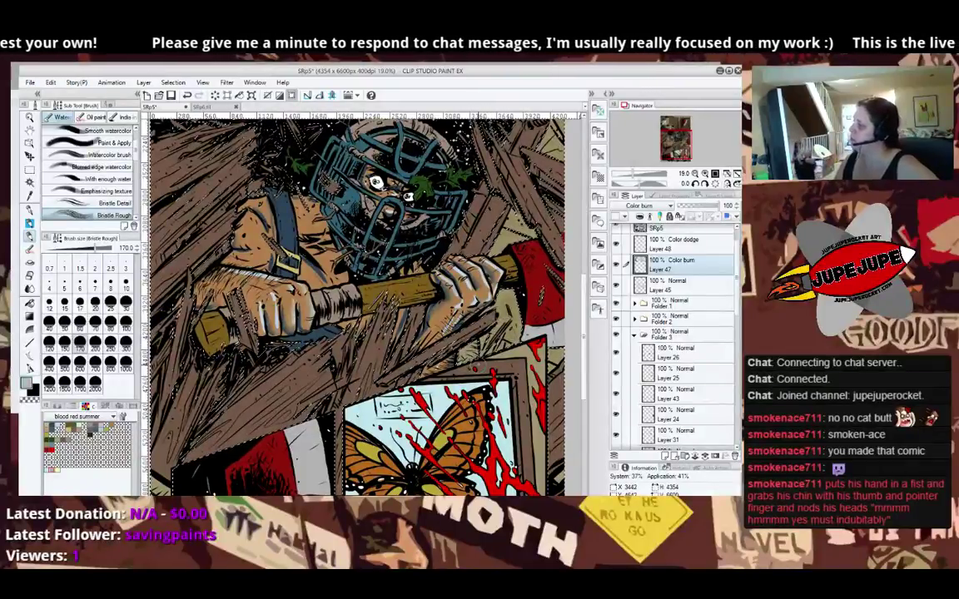
# Deselect, sample the skin tone from the gripping hand, and fill the forearm patch between the planks on Layer 22.
pyautogui.scroll(-5, 734, 358)
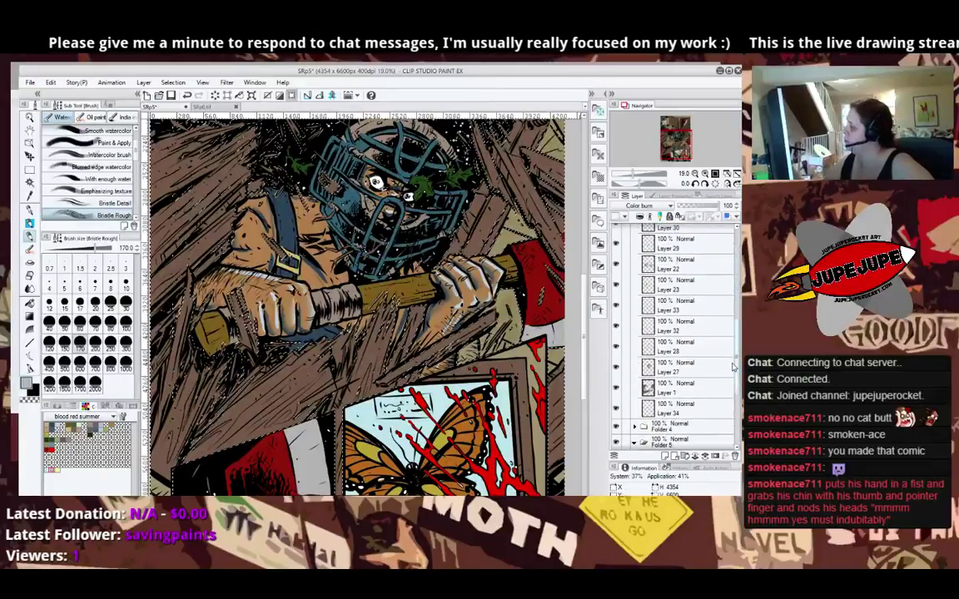
pyautogui.scroll(1, 733, 359)
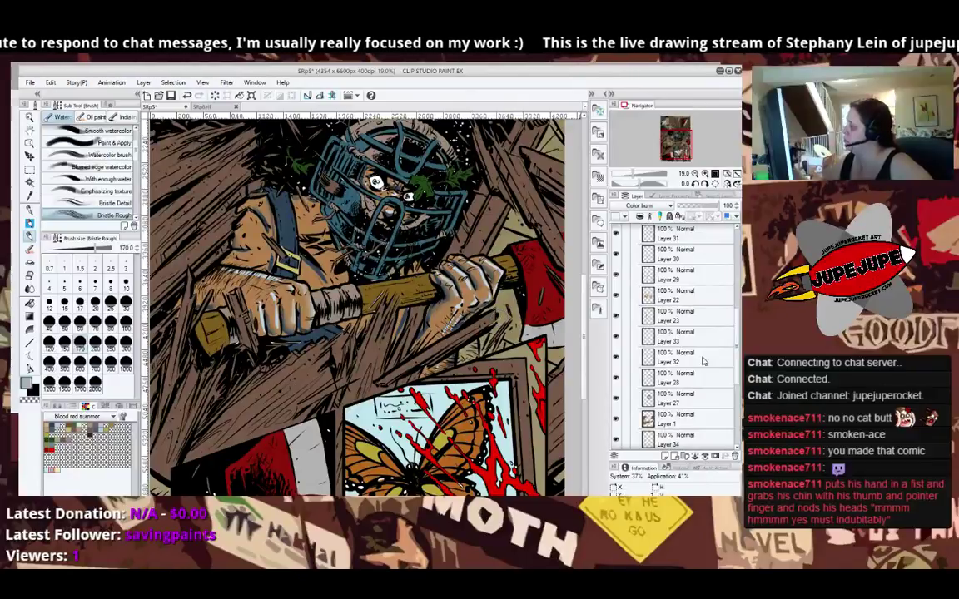
pyautogui.moveTo(739, 361)
pyautogui.mouseDown()
pyautogui.moveTo(739, 375)
pyautogui.moveTo(738, 359)
pyautogui.mouseUp()
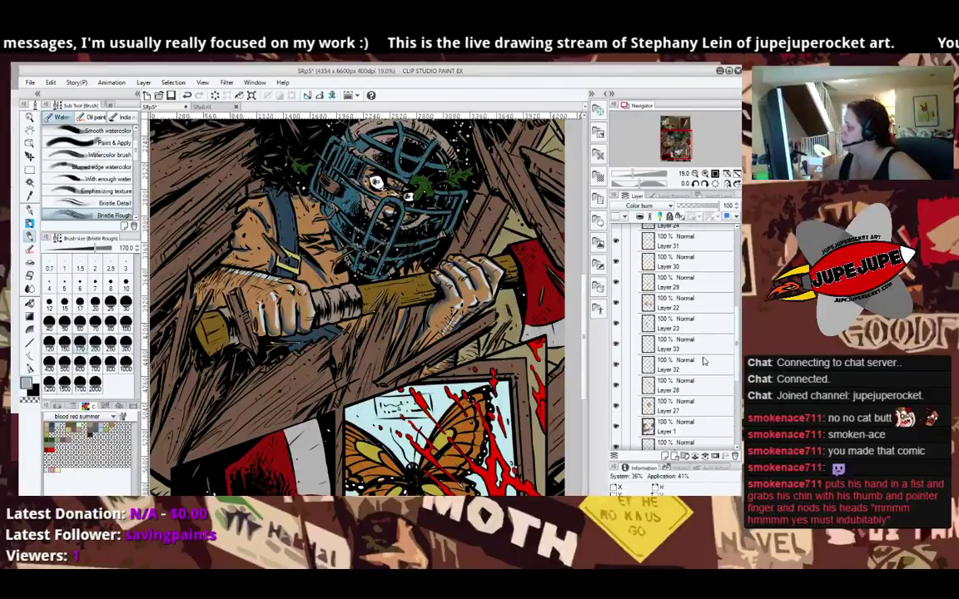
pyautogui.click(616, 426)
pyautogui.click(616, 426)
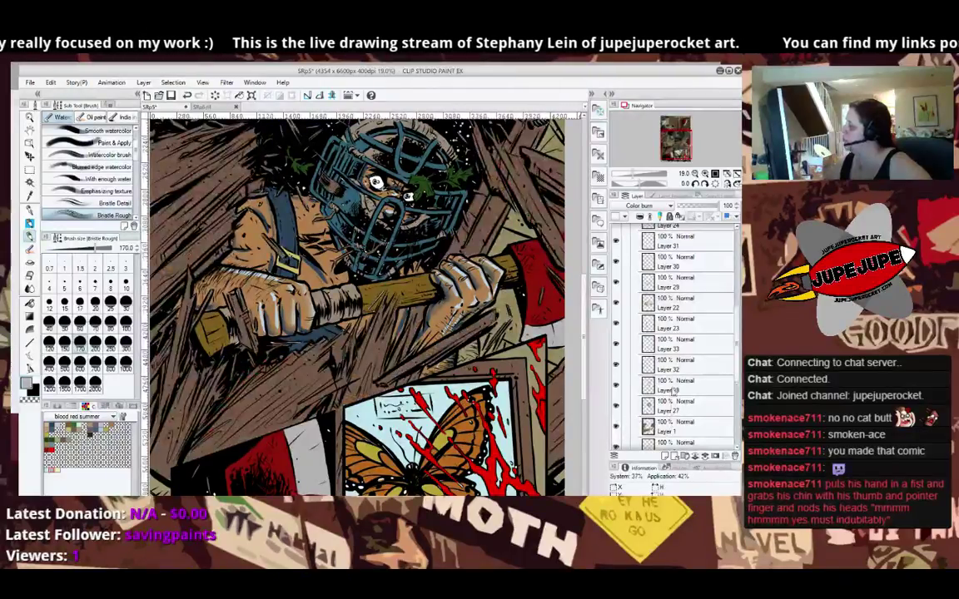
pyautogui.moveTo(739, 359); pyautogui.dragTo(738, 357)
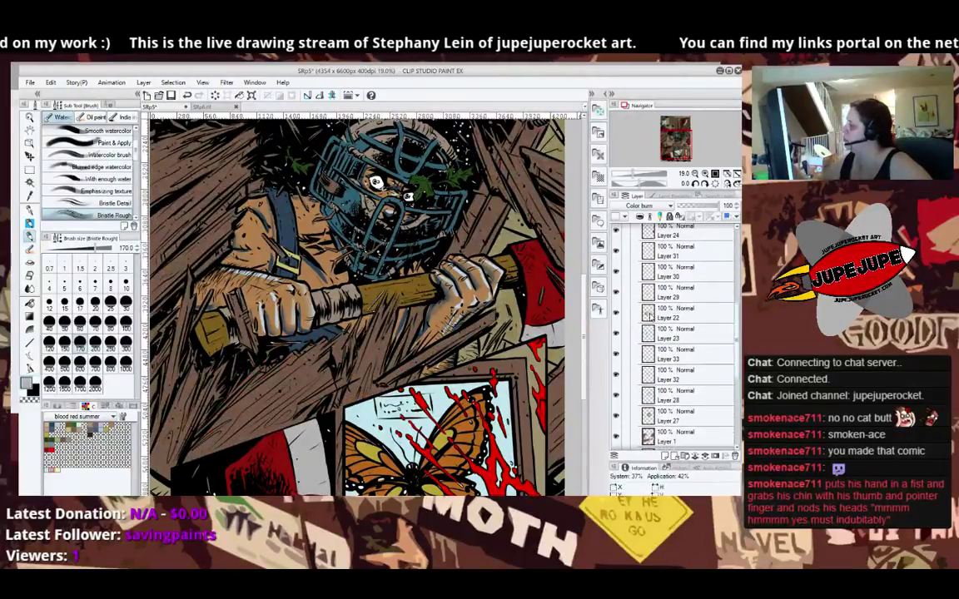
pyautogui.click(653, 314)
pyautogui.keyDown('alt'); pyautogui.click(482, 297); pyautogui.keyUp('alt')
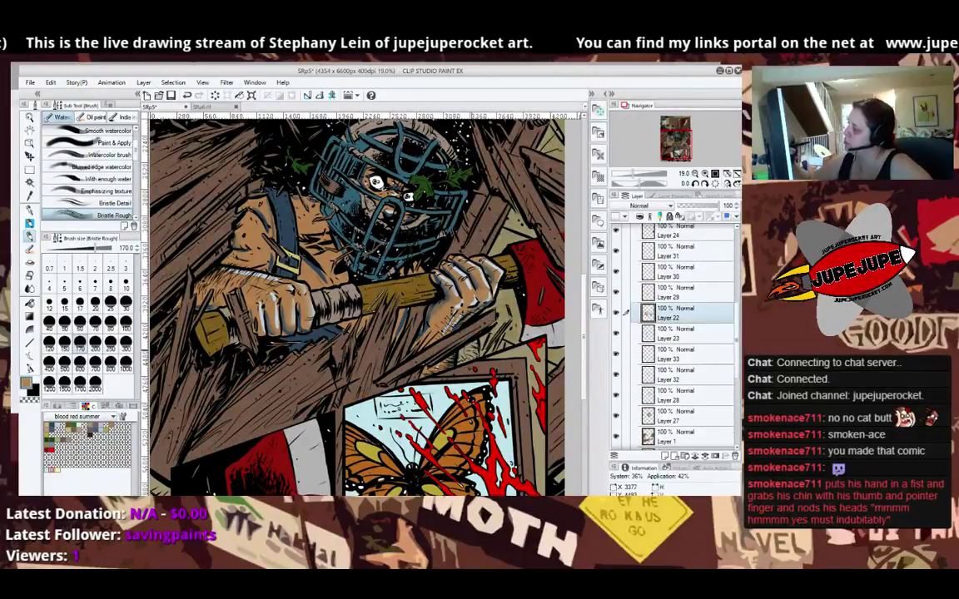
pyautogui.press('g')
pyautogui.press('g')
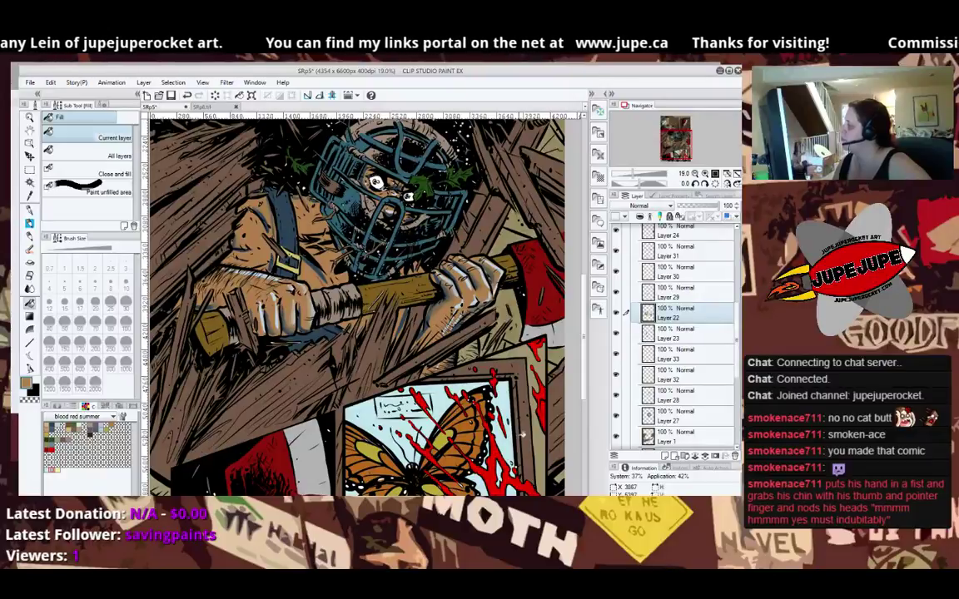
# Toggle the visibility of Layers 25 to 31 and 43 in Folder 3 to examine which parts of the figure each holds.
pyautogui.scroll(5, 660, 293)
pyautogui.moveTo(739, 291); pyautogui.dragTo(739, 292)
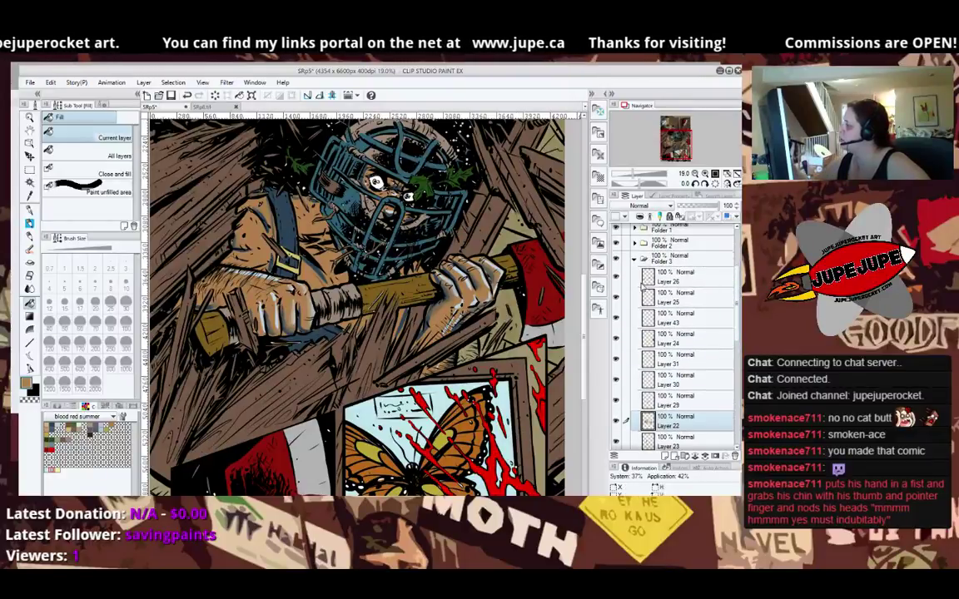
pyautogui.click(617, 403)
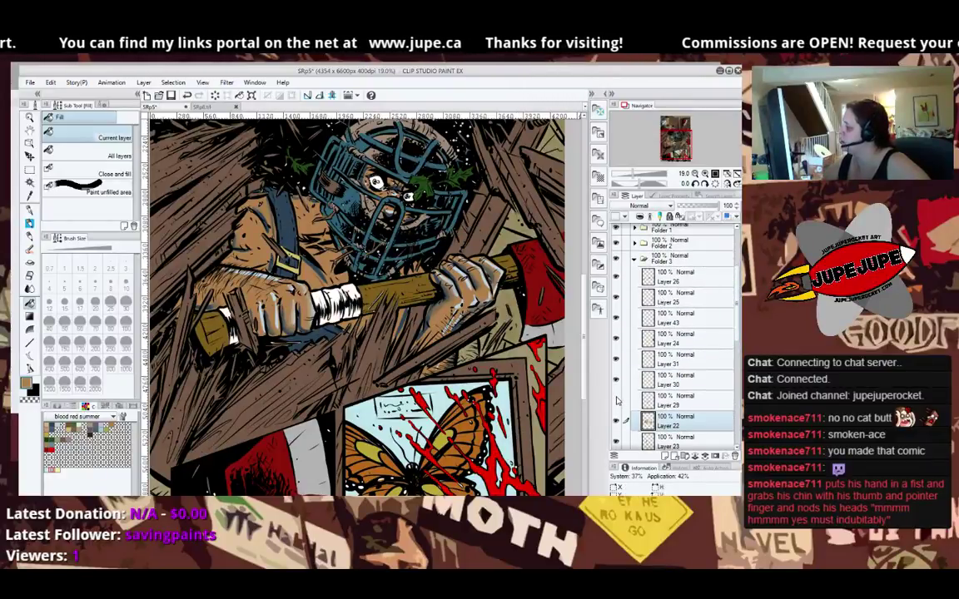
pyautogui.click(617, 399)
pyautogui.click(617, 381)
pyautogui.click(616, 360)
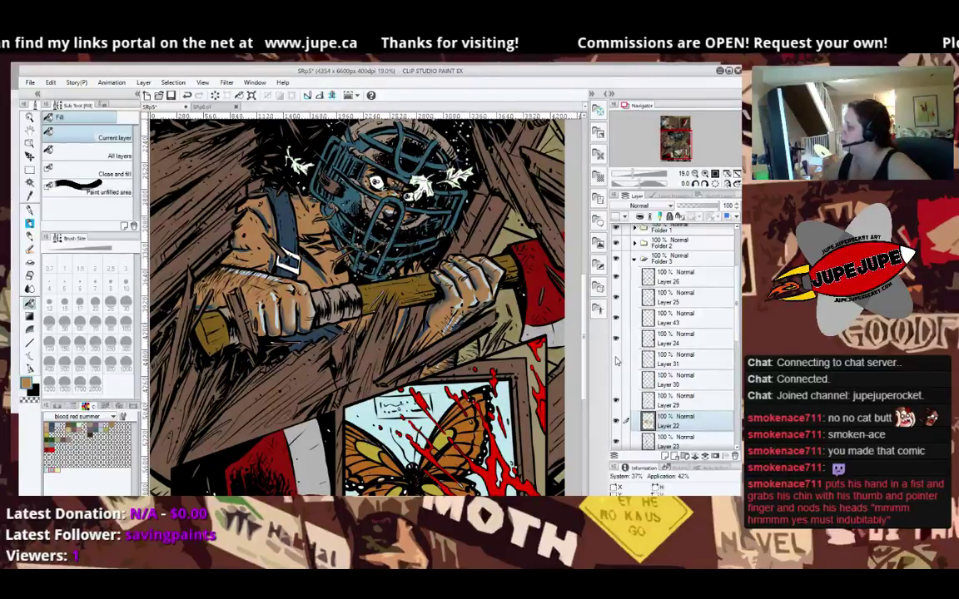
pyautogui.click(616, 339)
pyautogui.click(616, 319)
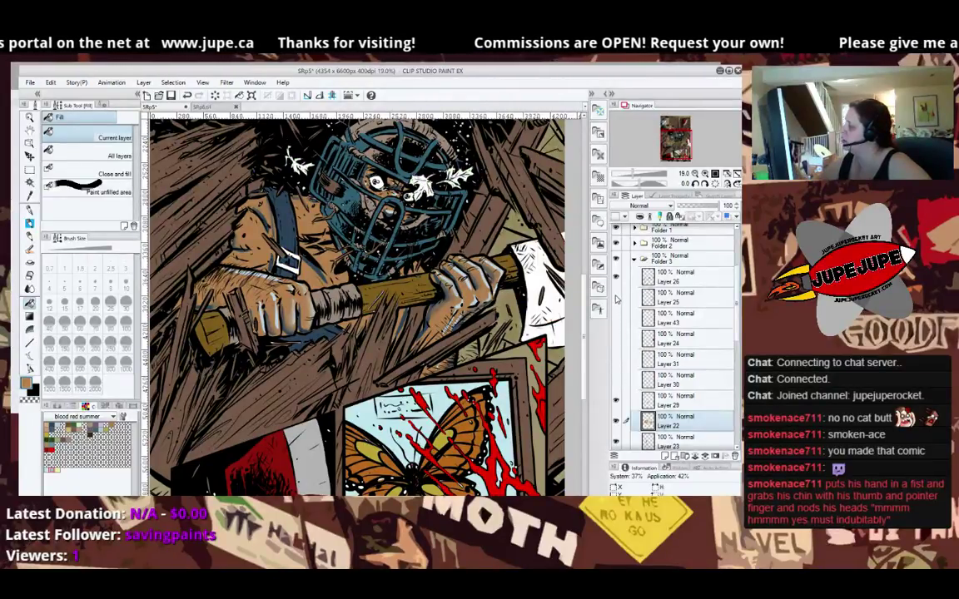
pyautogui.click(617, 299)
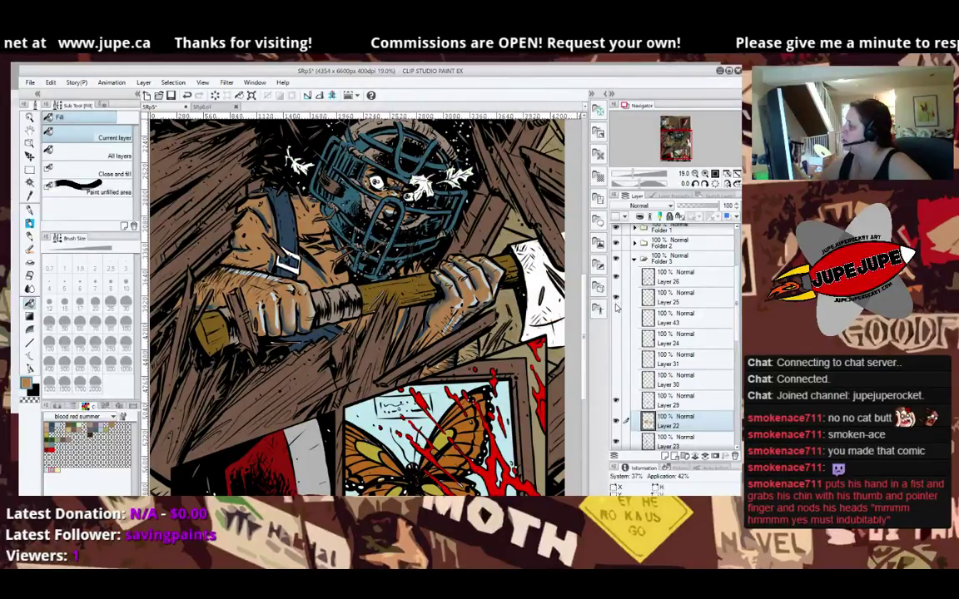
pyautogui.moveTo(617, 299); pyautogui.dragTo(616, 380)
# Erase the stray background paint over the forearm patch on Layer 25 with the Hard eraser at size 40.
pyautogui.click(656, 299)
pyautogui.press('e')
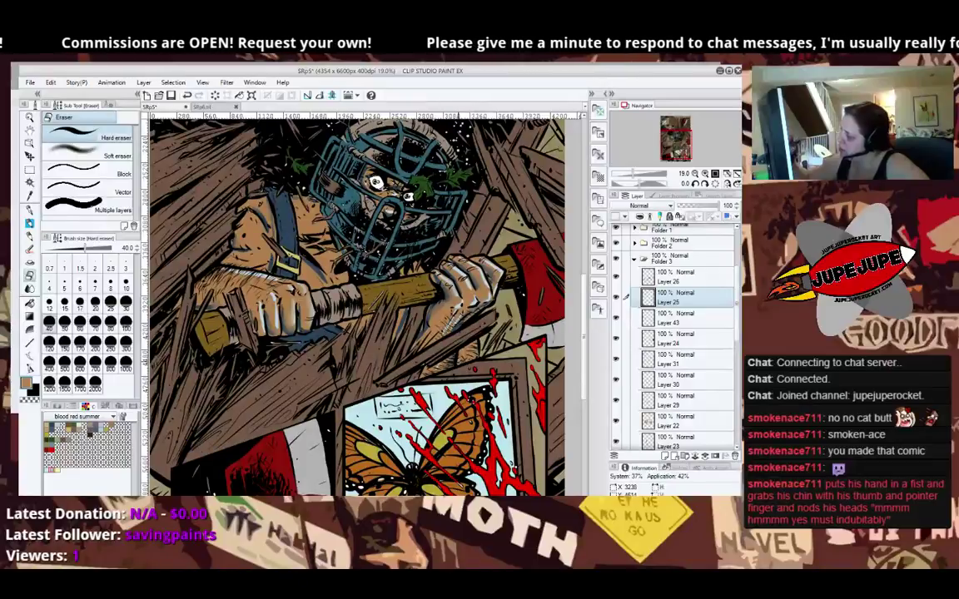
pyautogui.press('g')
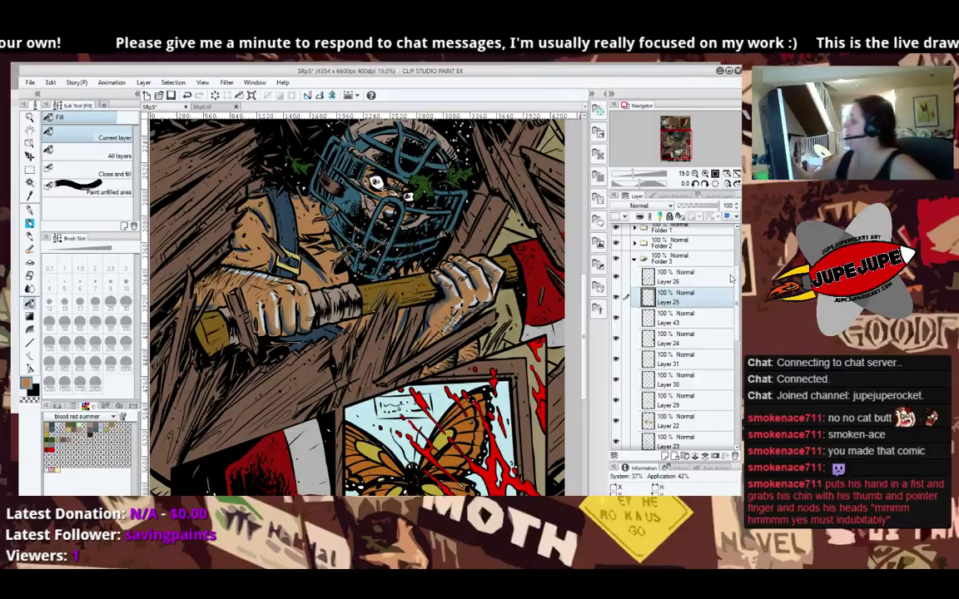
# Shade the forearm patch on Color burn Layer 47 with the pale grey Hairpin Sable pen at size 80.
pyautogui.scroll(4, 666, 250)
pyautogui.click(687, 296)
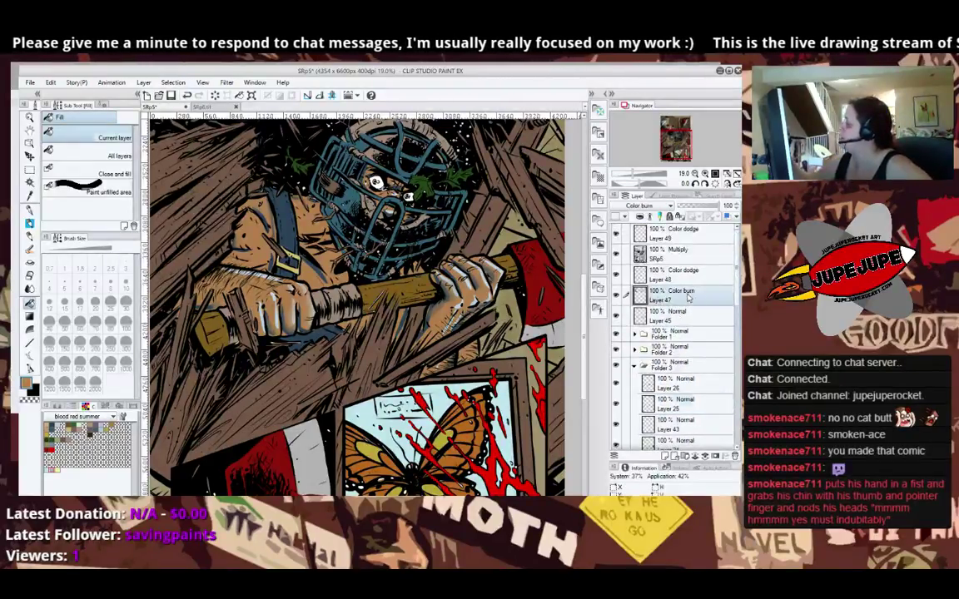
pyautogui.press('p')
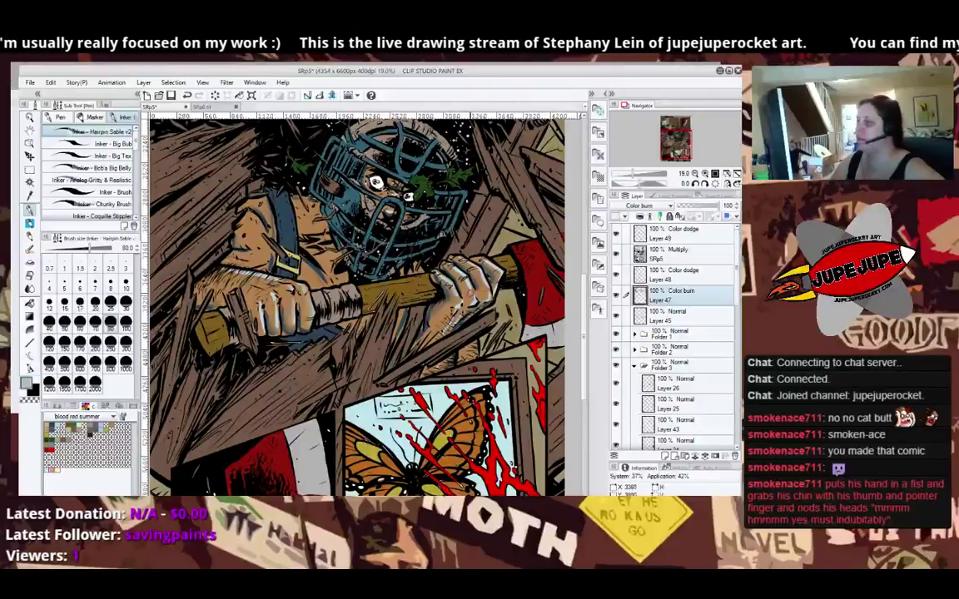
# Reselect the planks' painted area and shade the planks beside the mask and axe head on Layer 47 with Bristle Rough.
pyautogui.press('b')
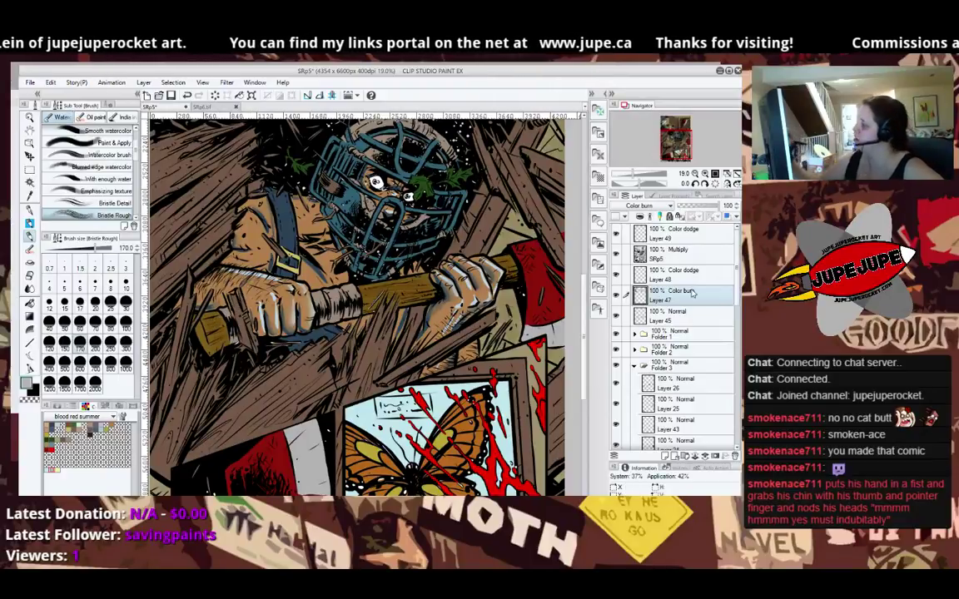
pyautogui.scroll(-5, 729, 369)
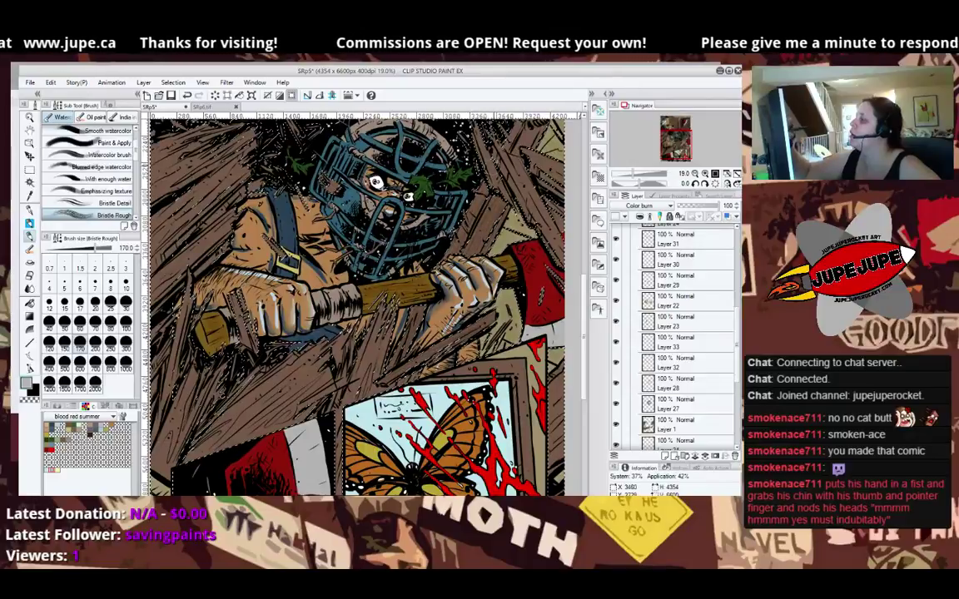
pyautogui.moveTo(479, 240); pyautogui.dragTo(322, 395)
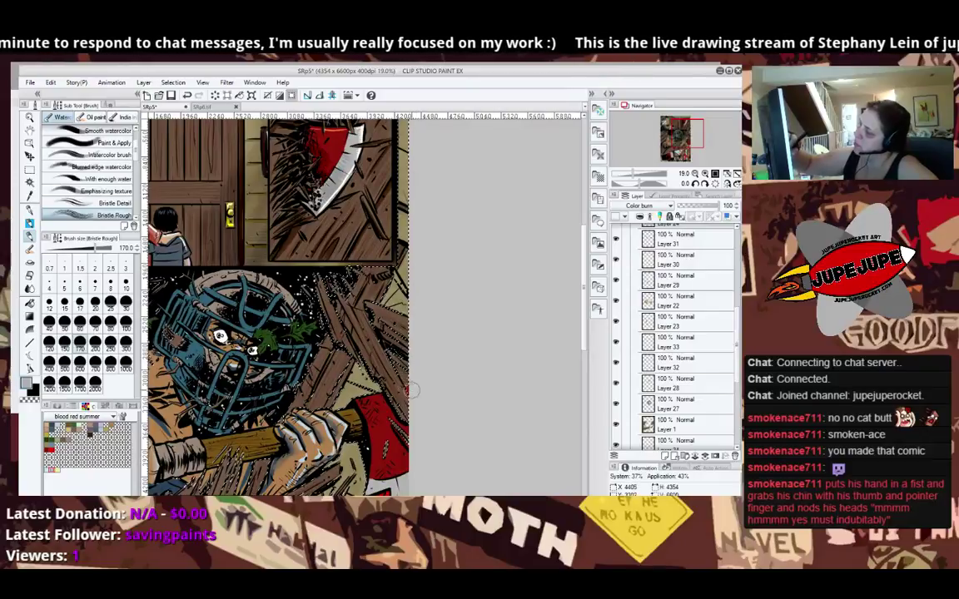
pyautogui.moveTo(358, 393); pyautogui.dragTo(522, 270)
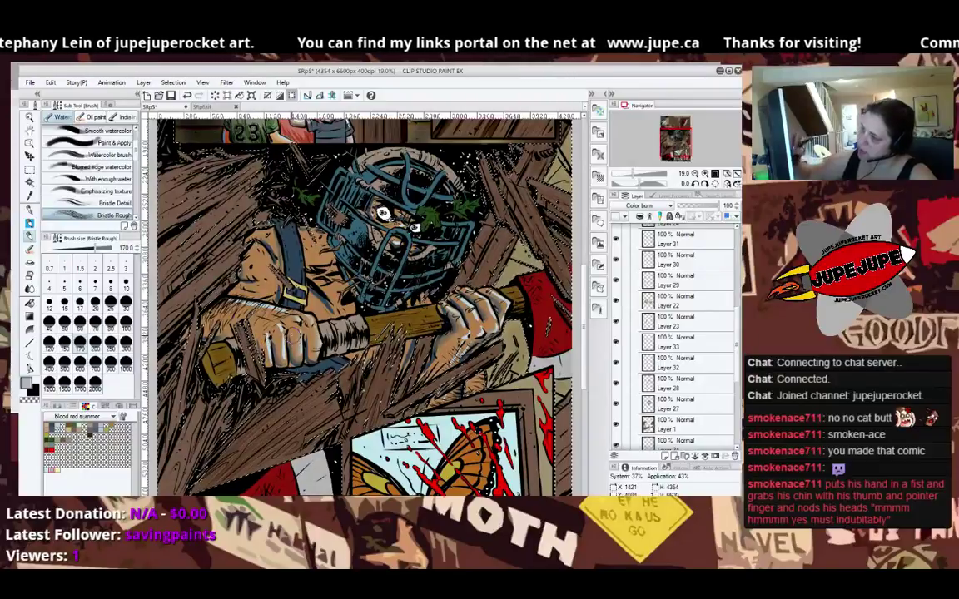
# Shade the planks beside and below the axe handle's butt end on Color burn Layer 47 with Bristle Rough at size 170.
pyautogui.moveTo(204, 358); pyautogui.dragTo(181, 414)
pyautogui.moveTo(188, 378); pyautogui.dragTo(157, 441)
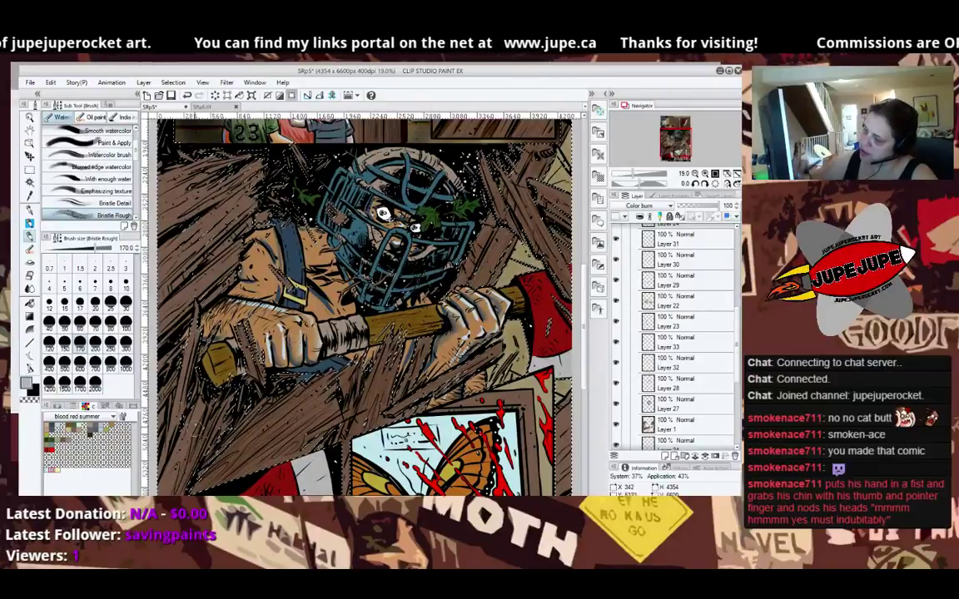
pyautogui.moveTo(190, 353); pyautogui.dragTo(162, 424)
pyautogui.moveTo(229, 375); pyautogui.dragTo(201, 397)
pyautogui.moveTo(190, 353); pyautogui.dragTo(151, 437)
pyautogui.moveTo(181, 326); pyautogui.dragTo(176, 426)
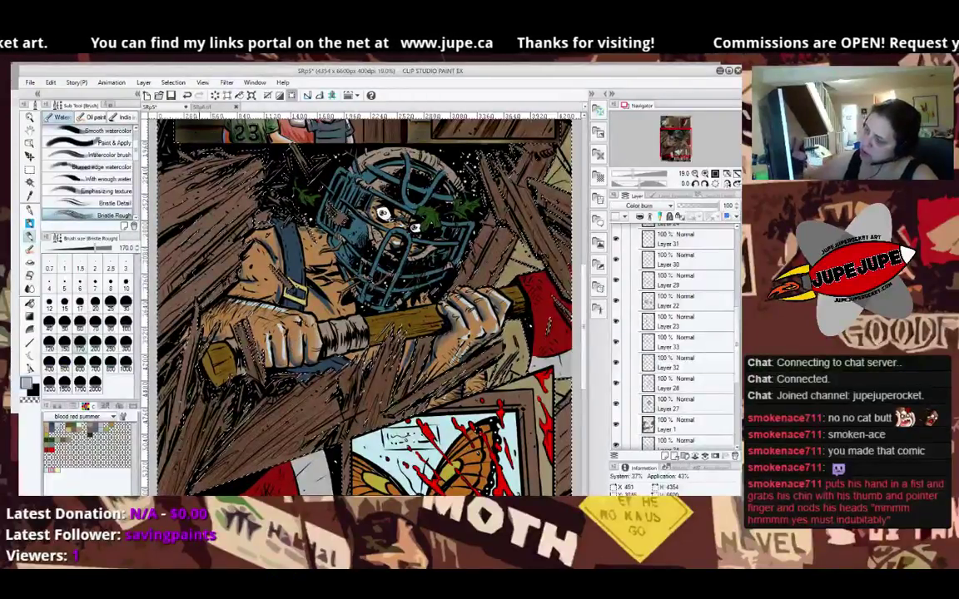
pyautogui.moveTo(184, 275); pyautogui.dragTo(160, 369)
pyautogui.moveTo(174, 323); pyautogui.dragTo(155, 406)
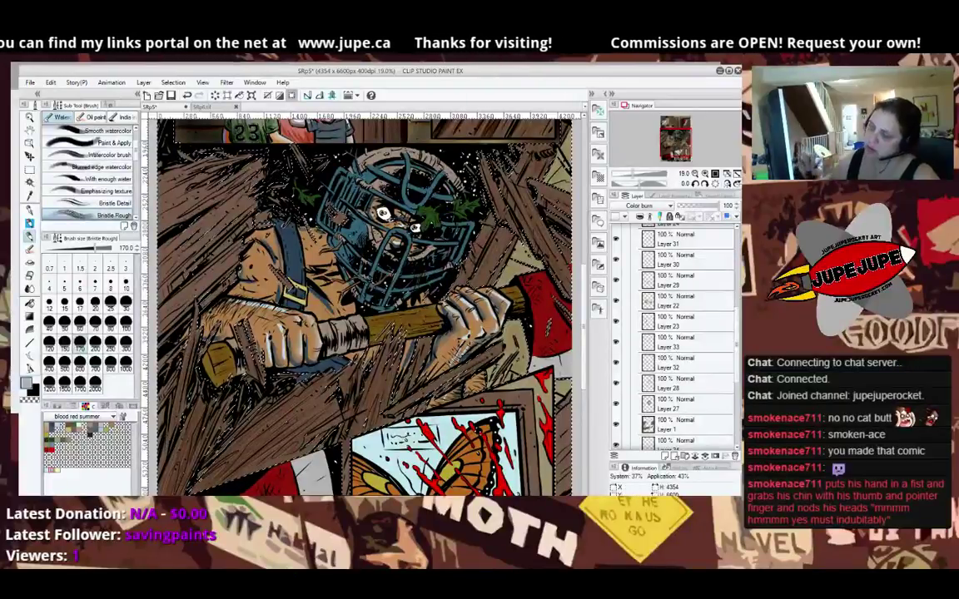
# Extend the Bristle Rough shading on Layer 47 to the planks around the lower axe panel and the butterfly frame.
pyautogui.moveTo(177, 367); pyautogui.dragTo(339, 356)
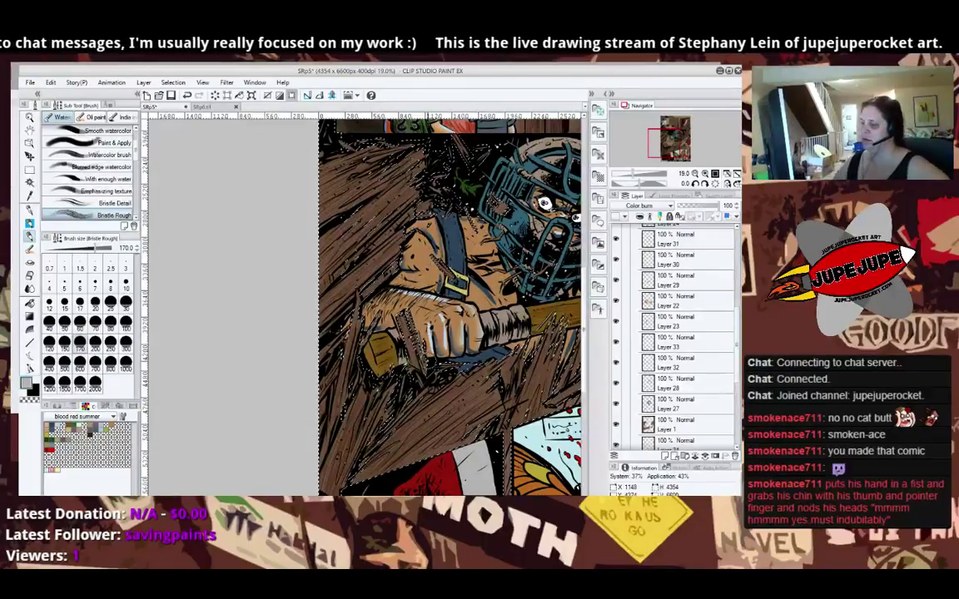
pyautogui.scroll(-5, 360, 408)
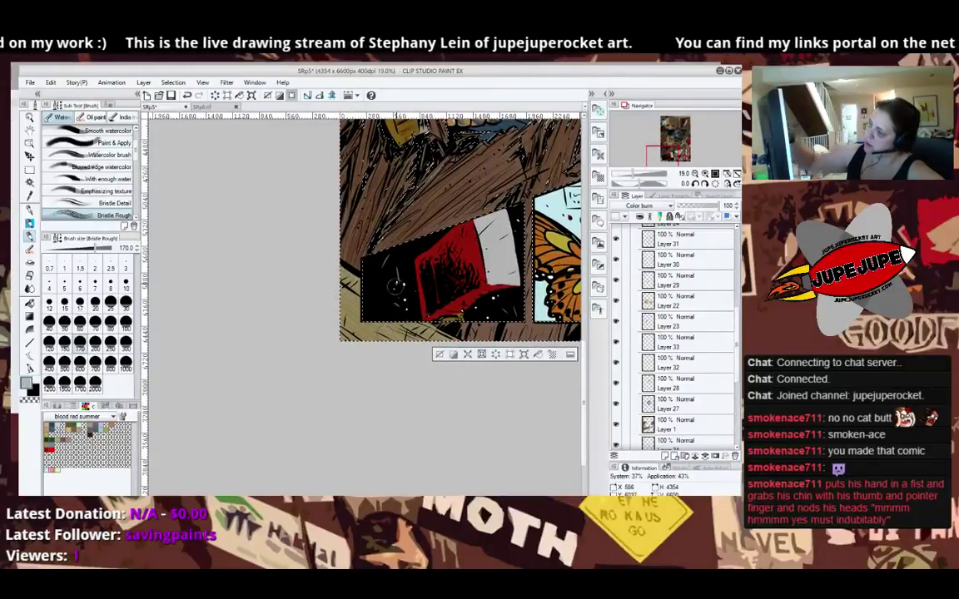
pyautogui.moveTo(530, 273); pyautogui.dragTo(363, 293)
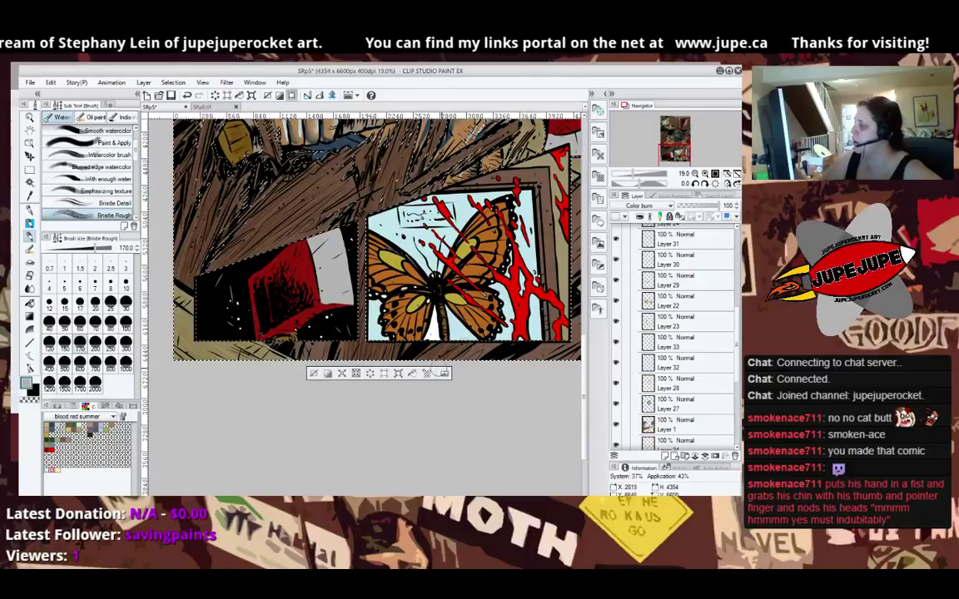
pyautogui.moveTo(517, 283); pyautogui.dragTo(429, 307)
pyautogui.moveTo(259, 356)
pyautogui.mouseDown()
pyautogui.moveTo(243, 373)
pyautogui.moveTo(226, 373)
pyautogui.moveTo(215, 355)
pyautogui.moveTo(181, 366)
pyautogui.mouseUp()
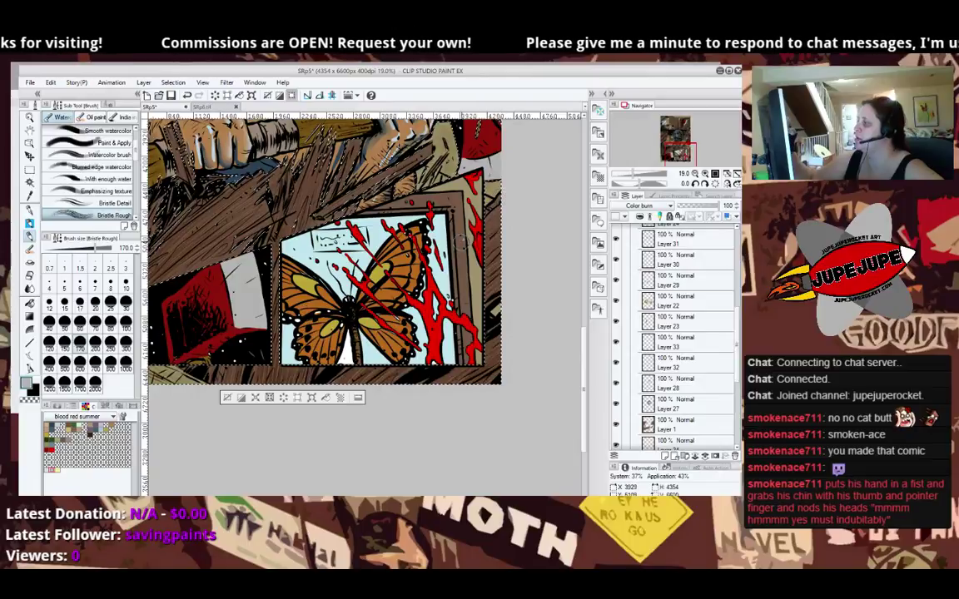
# Shade the planks along the page's upper border on Layer 47 with Bristle Rough and review the whole page.
pyautogui.moveTo(221, 223); pyautogui.dragTo(415, 345)
pyautogui.moveTo(379, 423); pyautogui.dragTo(341, 493)
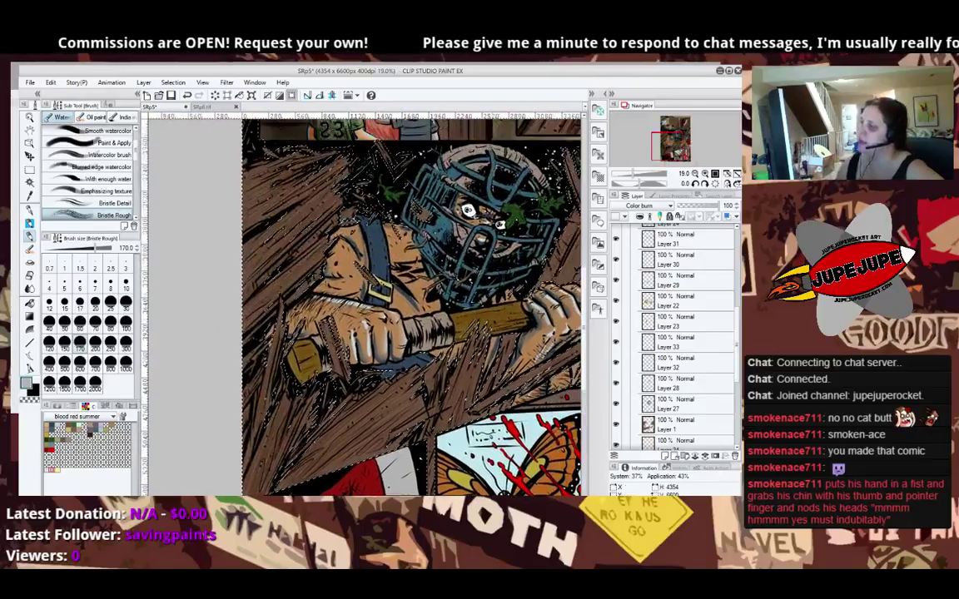
pyautogui.moveTo(443, 399); pyautogui.dragTo(382, 489)
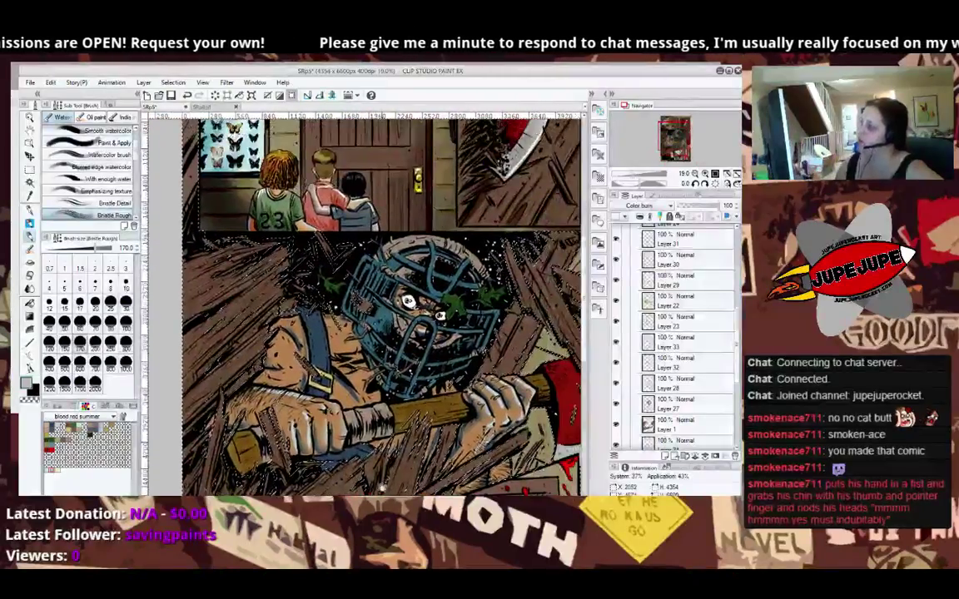
pyautogui.moveTo(427, 418); pyautogui.dragTo(309, 496)
pyautogui.moveTo(345, 427); pyautogui.dragTo(464, 488)
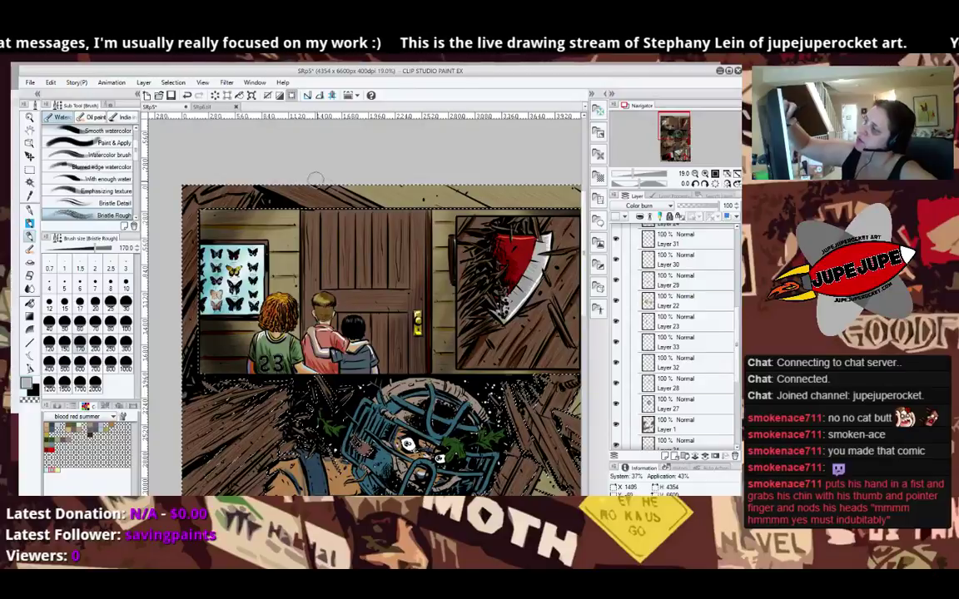
pyautogui.scroll(-2, 406, 232)
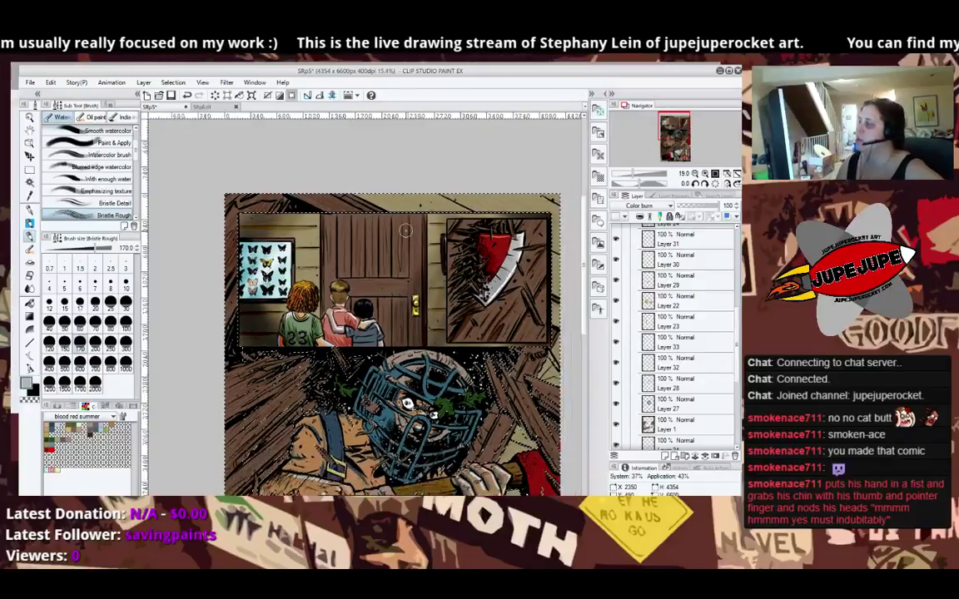
pyautogui.scroll(-3, 405, 232)
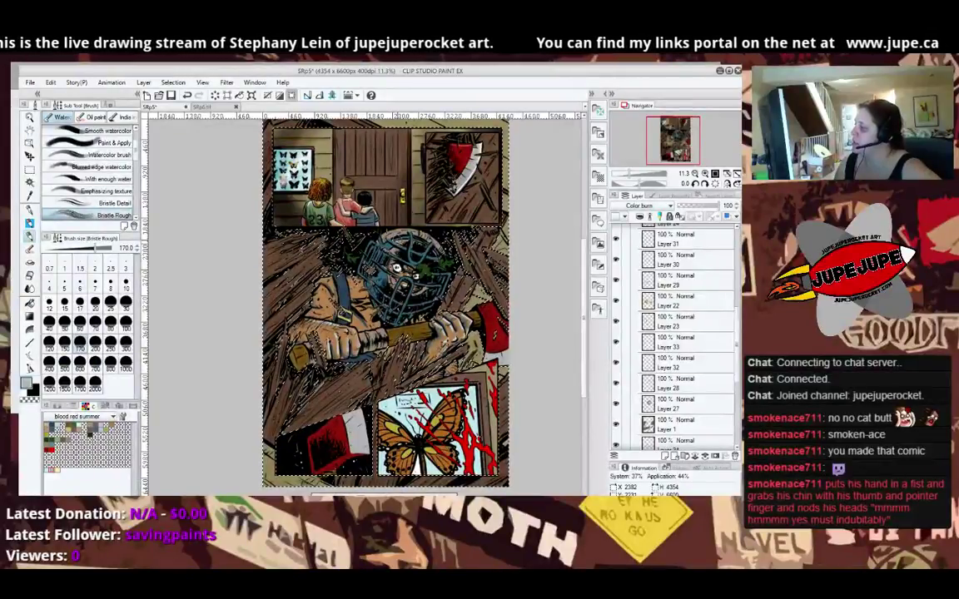
pyautogui.scroll(2, 398, 268)
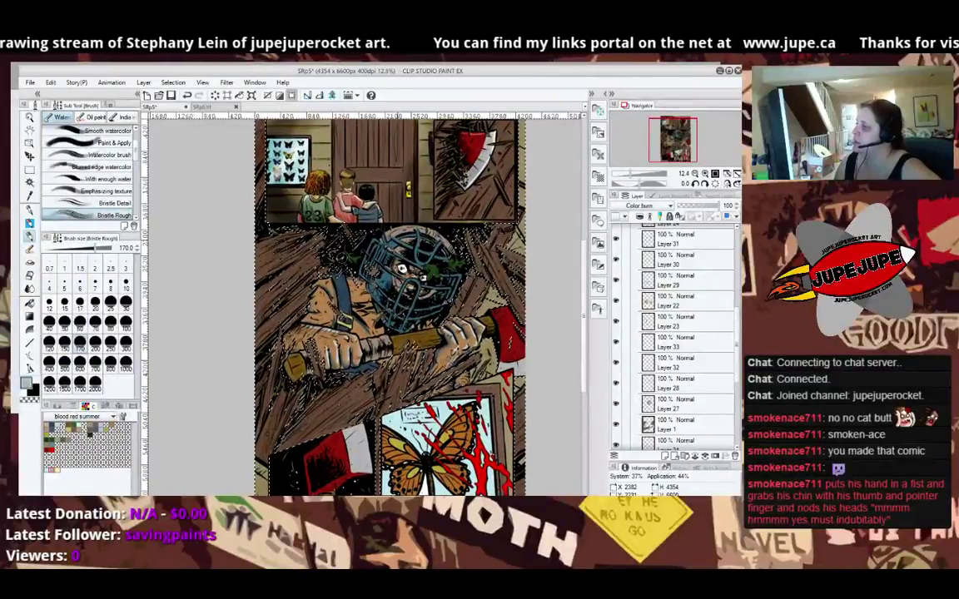
pyautogui.scroll(1, 408, 269)
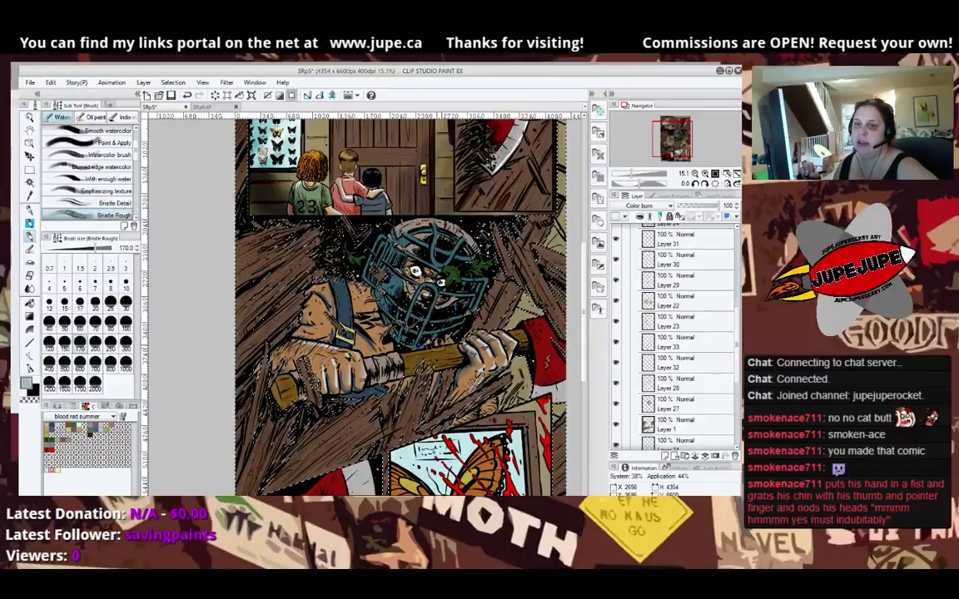
# Clear the planks selection and switch to the Inker Hairpin Sable v2 pen at size 80.
pyautogui.hotkey('ctrl', 'd')
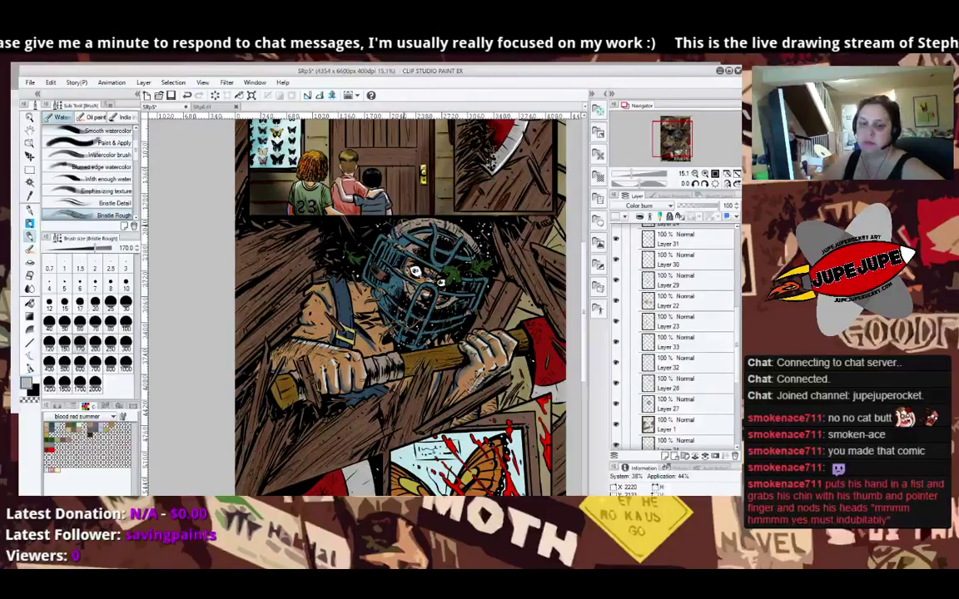
pyautogui.press('p')
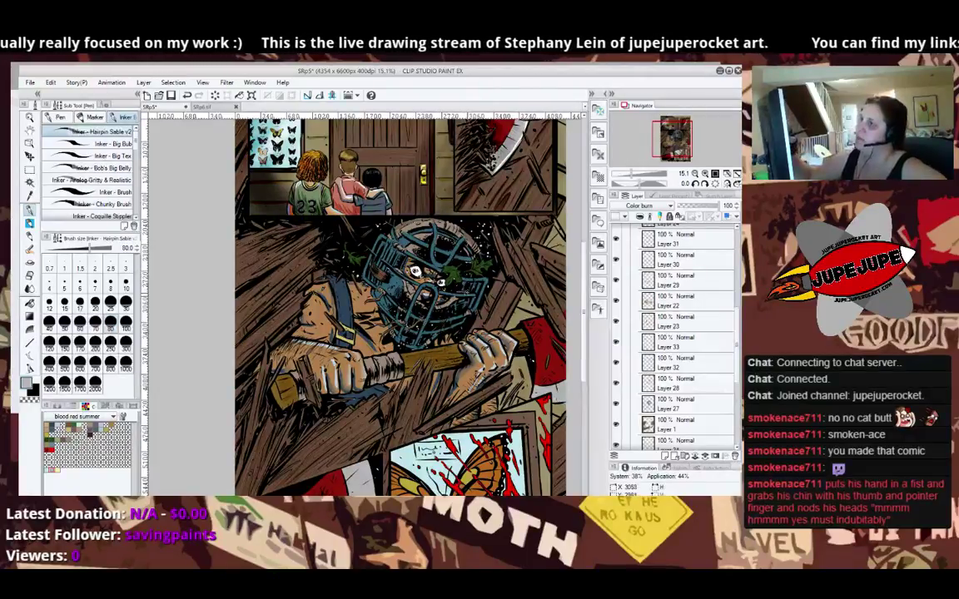
pyautogui.moveTo(448, 288); pyautogui.dragTo(427, 330)
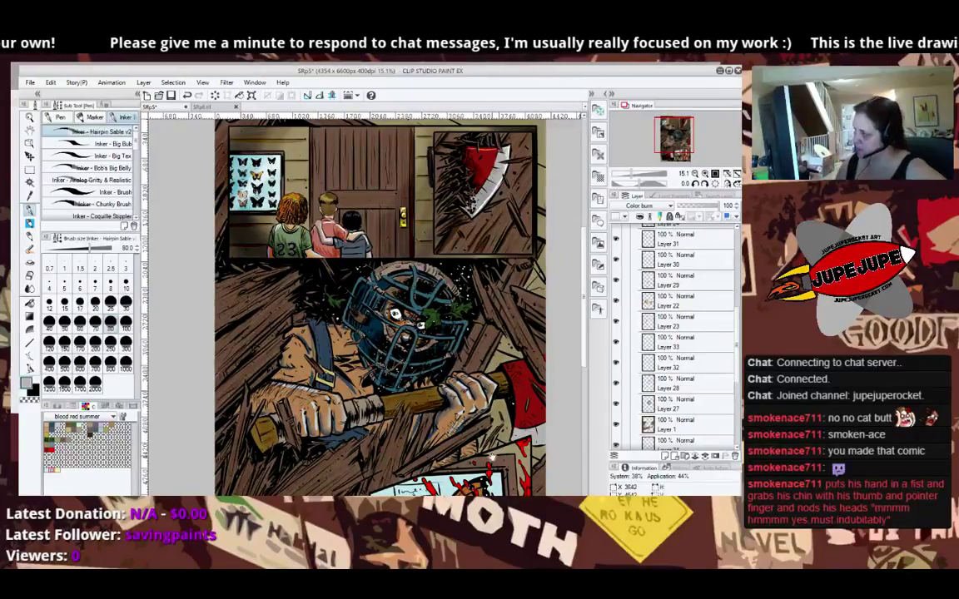
pyautogui.moveTo(492, 456); pyautogui.dragTo(393, 451)
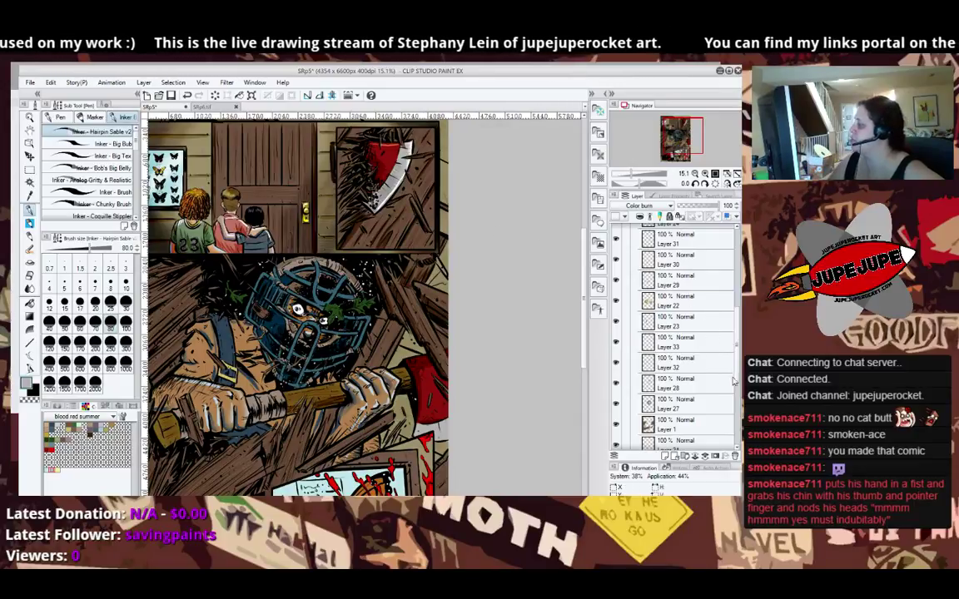
# Add a new Normal layer above Layer 26 at the start of Folder 3.
pyautogui.scroll(4, 663, 338)
pyautogui.moveTo(737, 316); pyautogui.dragTo(737, 278)
pyautogui.click(679, 360)
pyautogui.click(664, 456)
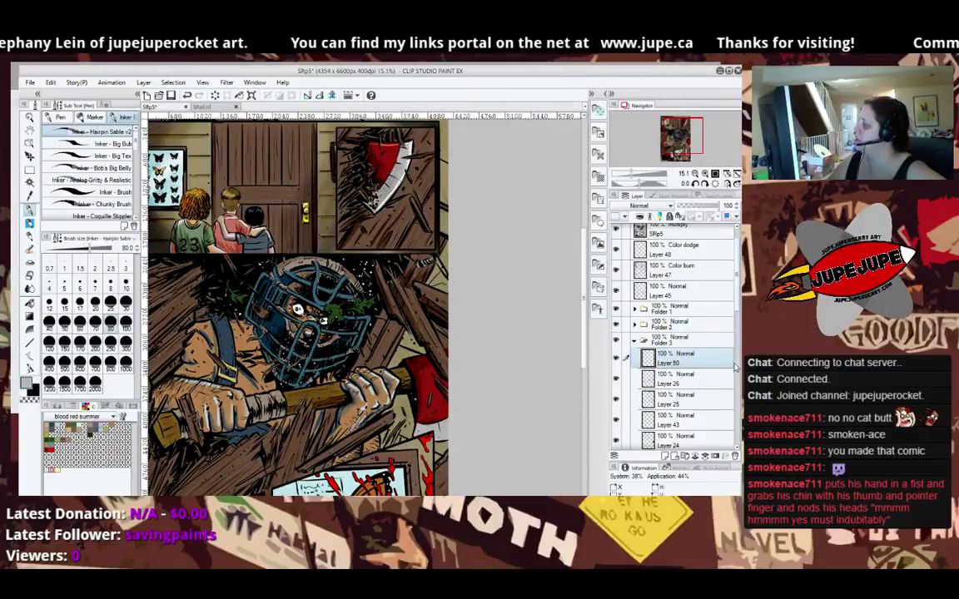
pyautogui.click(737, 343)
pyautogui.click(736, 313)
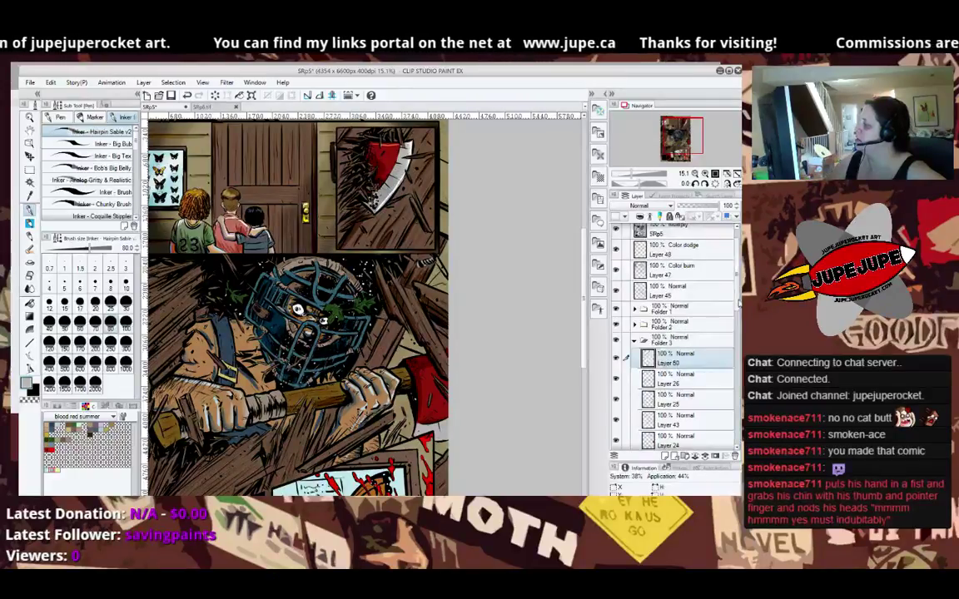
# Shade the beige siding around the page border on Color burn Layer 47 with the pale grey Hairpin Sable pen at size 80.
pyautogui.click(681, 268)
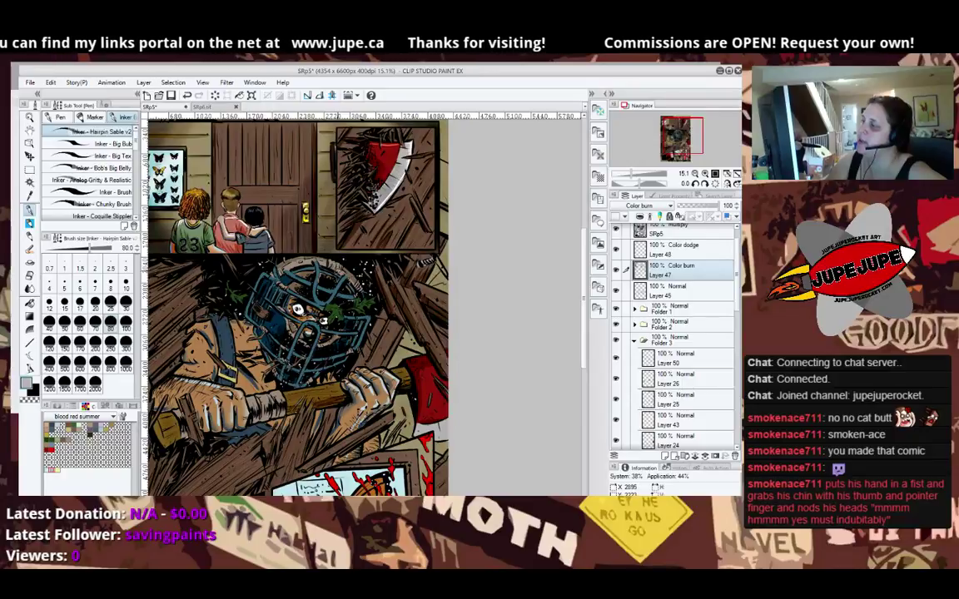
pyautogui.moveTo(295, 393); pyautogui.dragTo(467, 390)
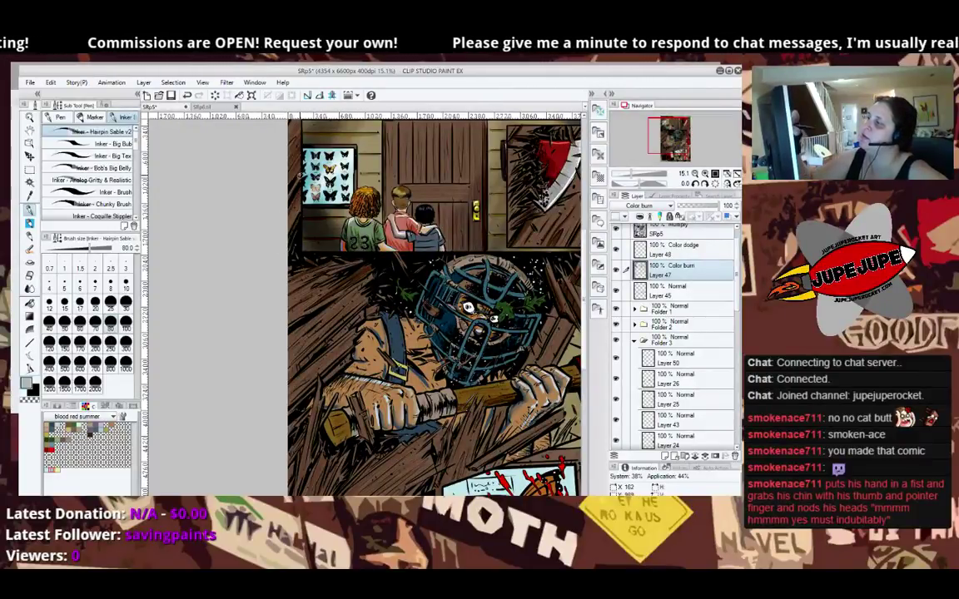
pyautogui.moveTo(303, 175); pyautogui.dragTo(301, 355)
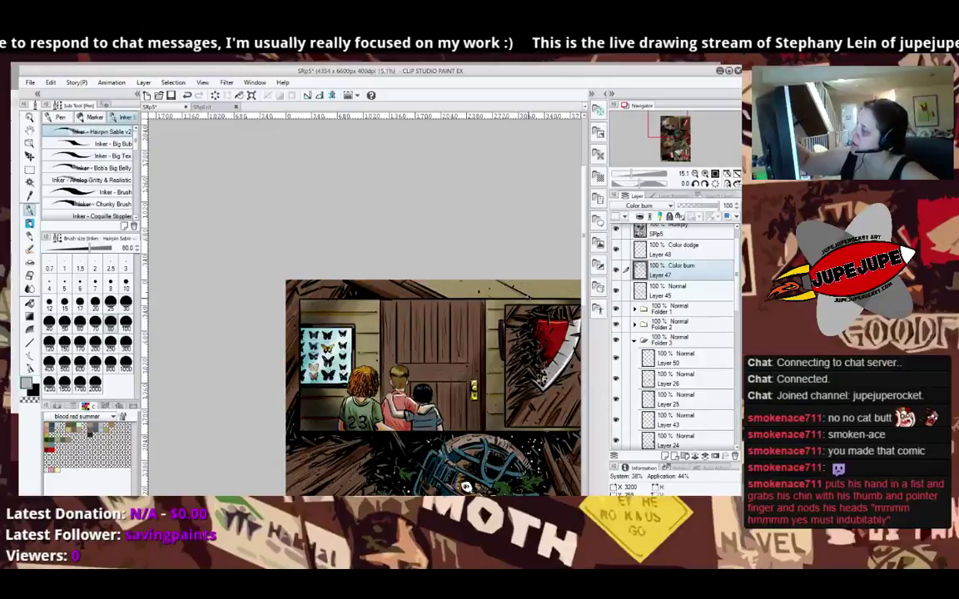
pyautogui.moveTo(467, 487); pyautogui.dragTo(269, 486)
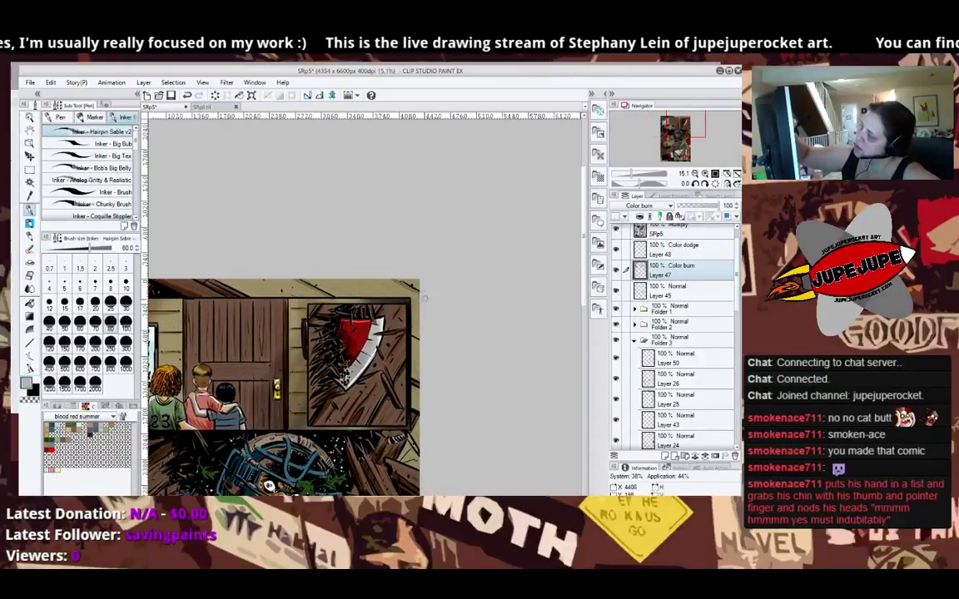
pyautogui.moveTo(454, 418); pyautogui.dragTo(511, 259)
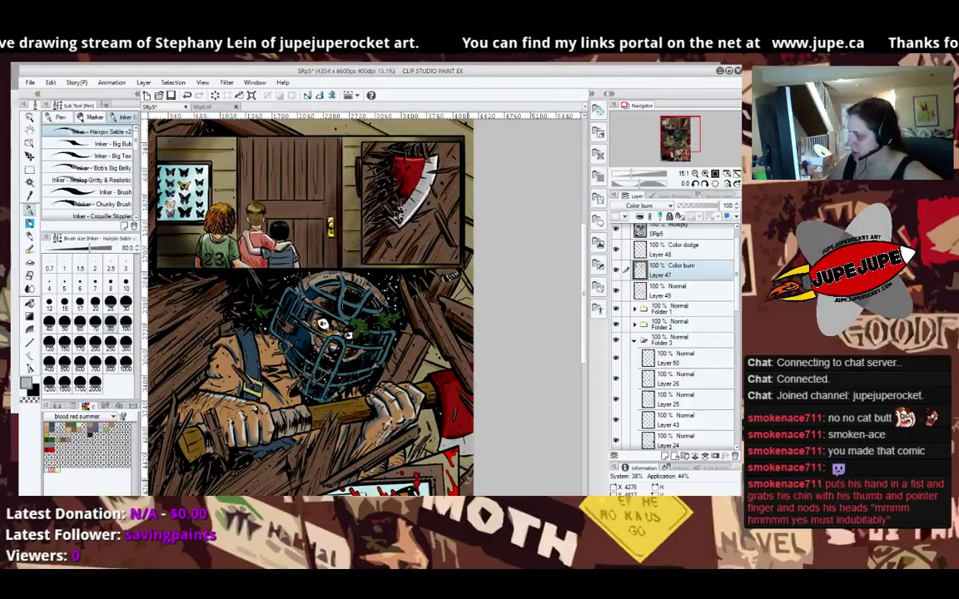
pyautogui.moveTo(485, 471); pyautogui.dragTo(478, 383)
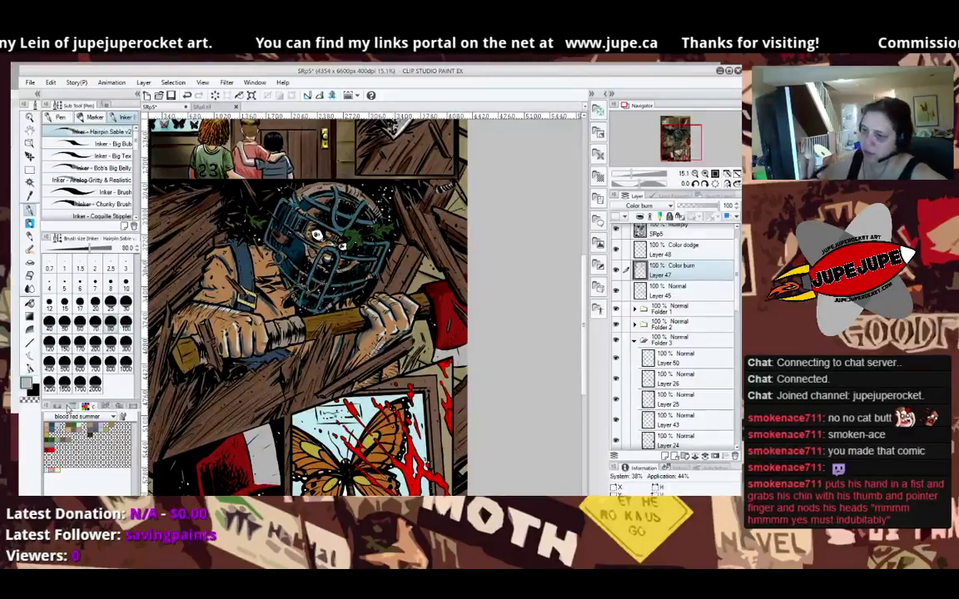
# Choose a darker grey, switch back to the Bristle Rough brush at size 170 and restore the planks selection.
pyautogui.click(58, 406)
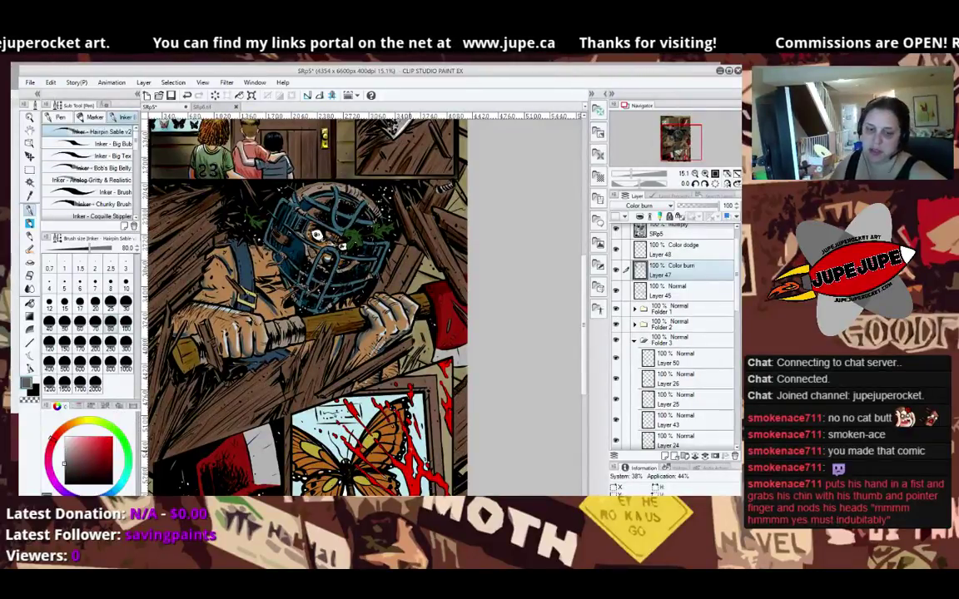
pyautogui.press('b')
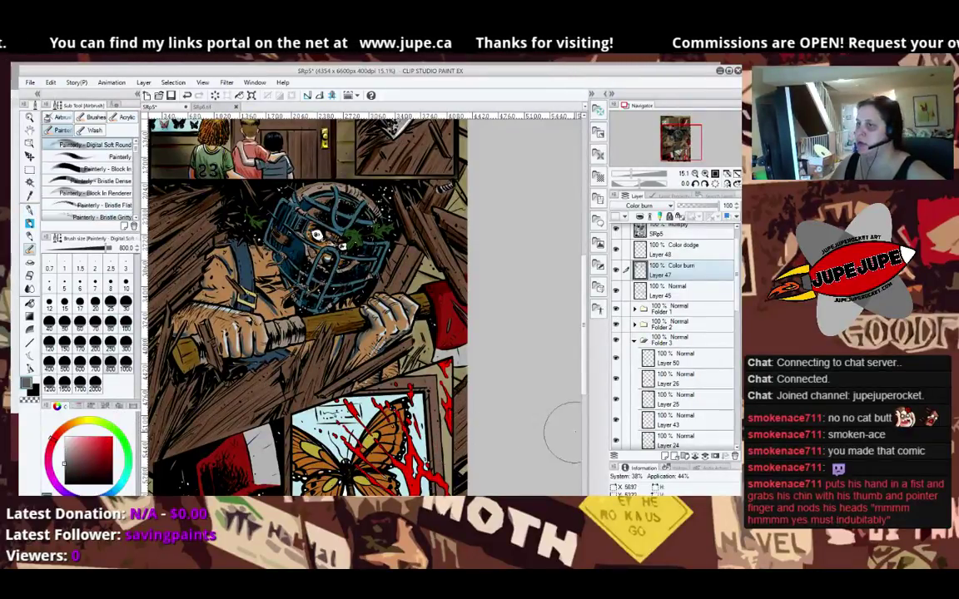
pyautogui.press('b')
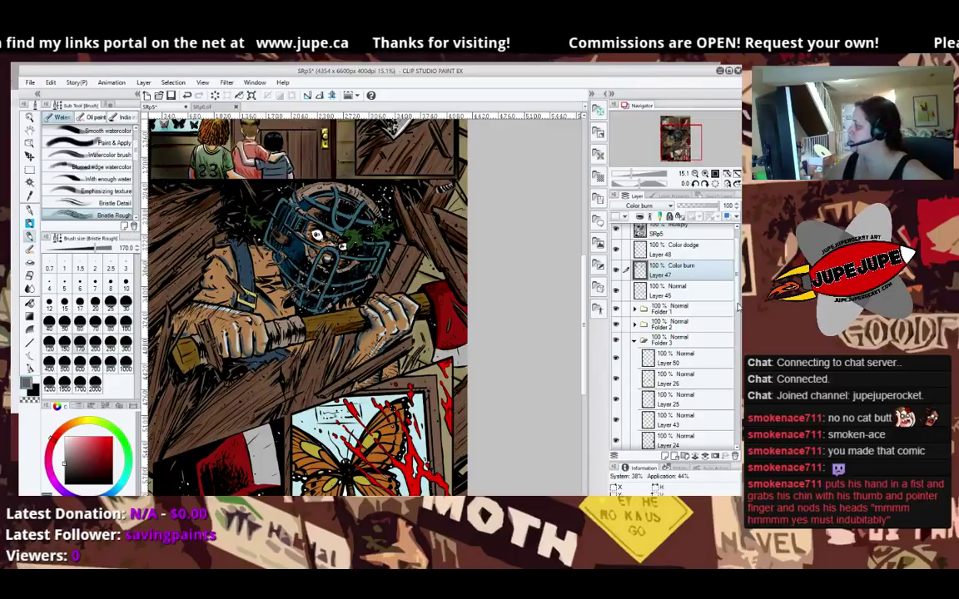
pyautogui.scroll(-10, 739, 308)
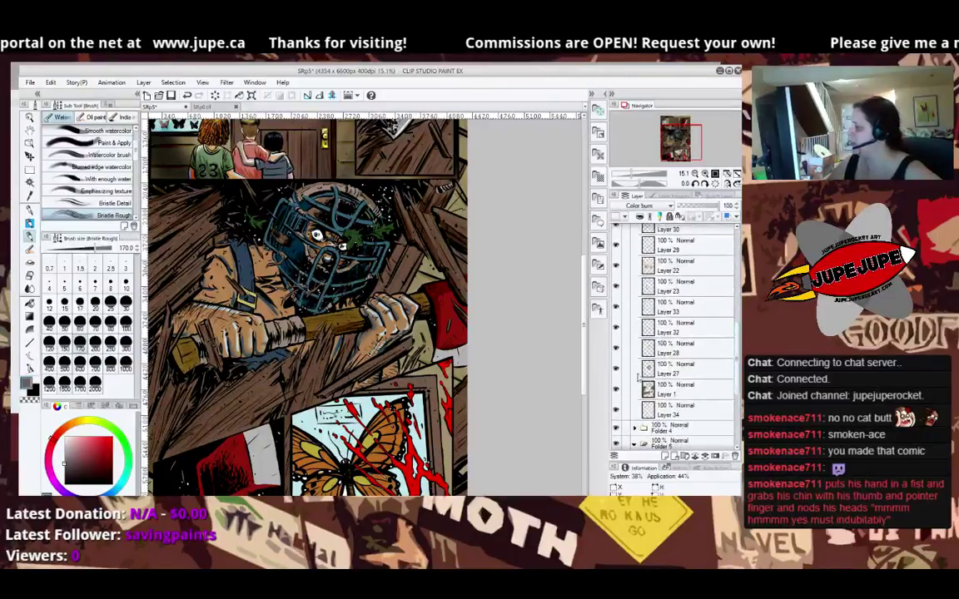
pyautogui.hotkey('ctrl', 'z')
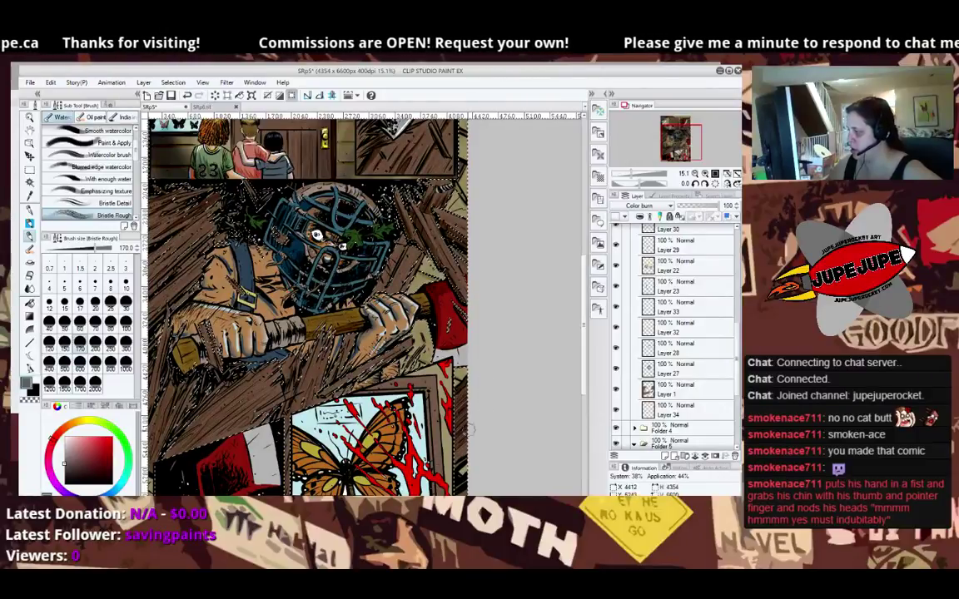
# Deepen the shadows on the planks along the page's outer edges on Layer 47 with the darker grey Bristle Rough.
pyautogui.moveTo(498, 471); pyautogui.dragTo(539, 297)
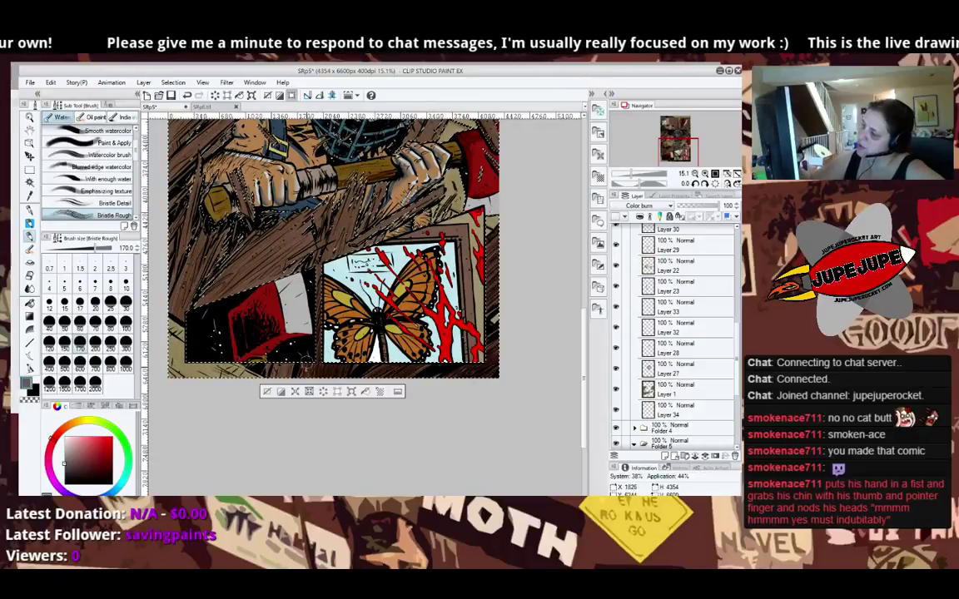
pyautogui.moveTo(198, 237); pyautogui.dragTo(266, 222)
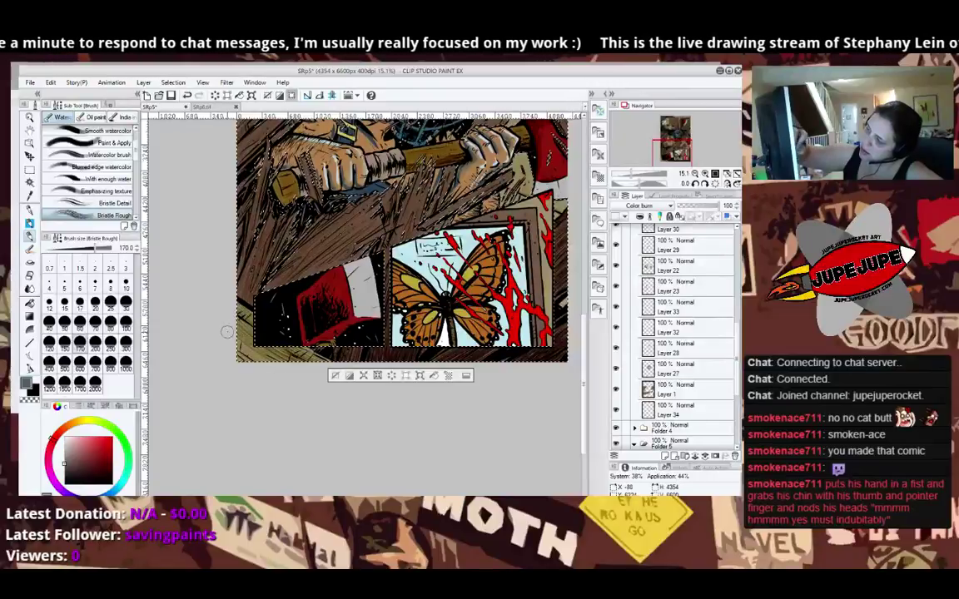
pyautogui.moveTo(258, 367); pyautogui.dragTo(245, 469)
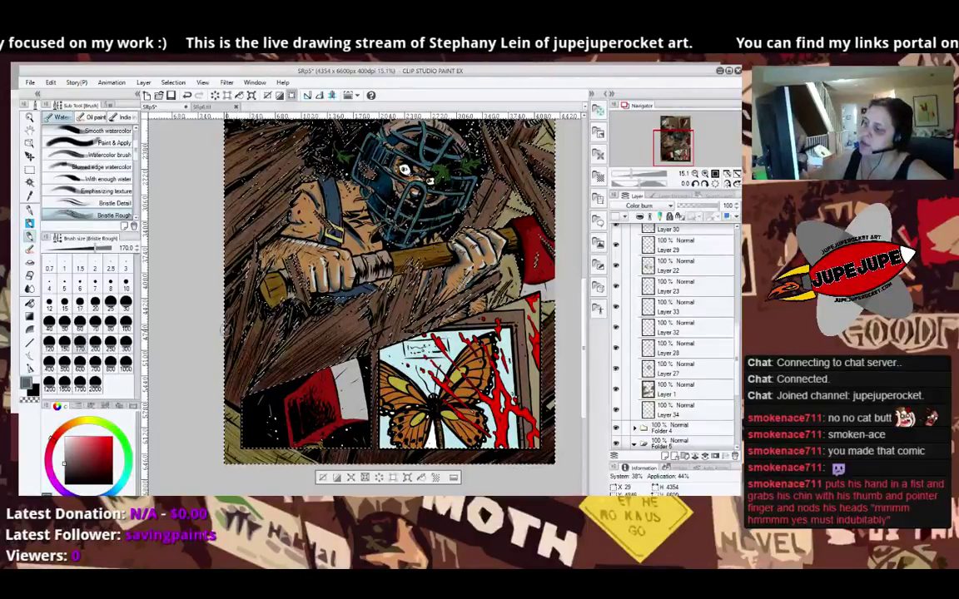
pyautogui.moveTo(341, 216); pyautogui.dragTo(296, 368)
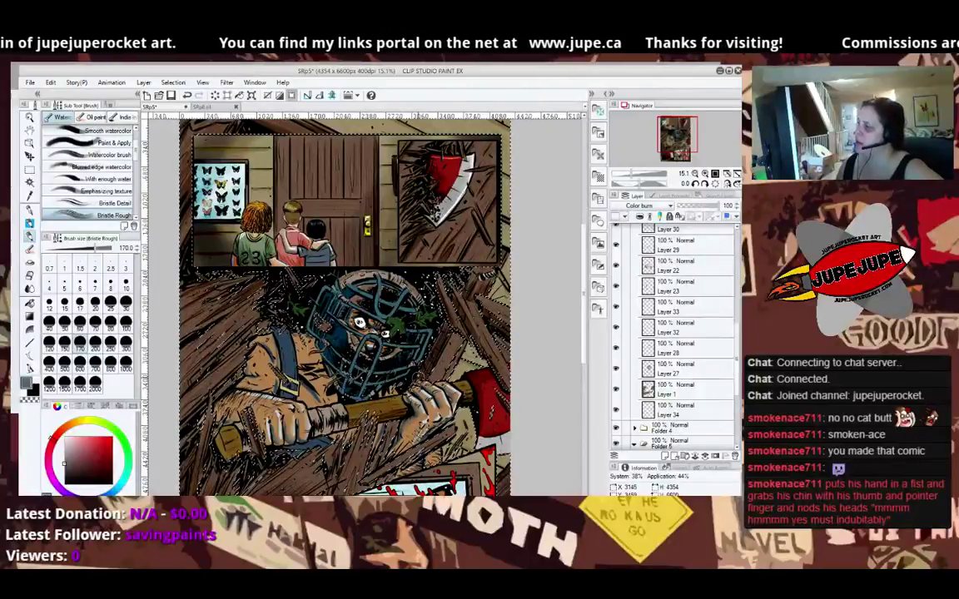
# Clear the selection and shade the masked man's arms and clothing on Color burn Layer 47 with the pale grey Hairpin Sable pen at size 80.
pyautogui.moveTo(419, 376); pyautogui.dragTo(435, 298)
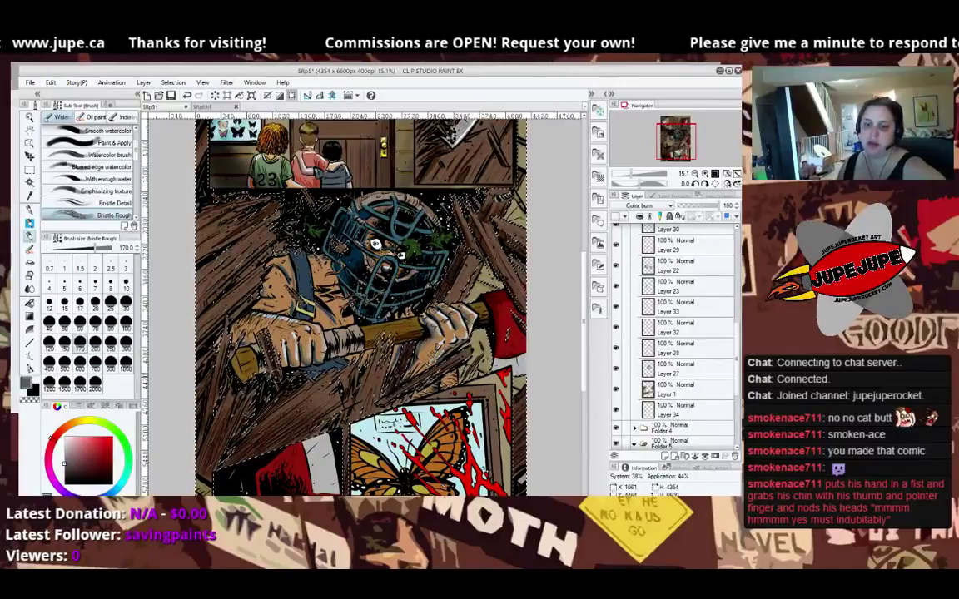
pyautogui.press('p')
pyautogui.hotkey('ctrl', 'd')
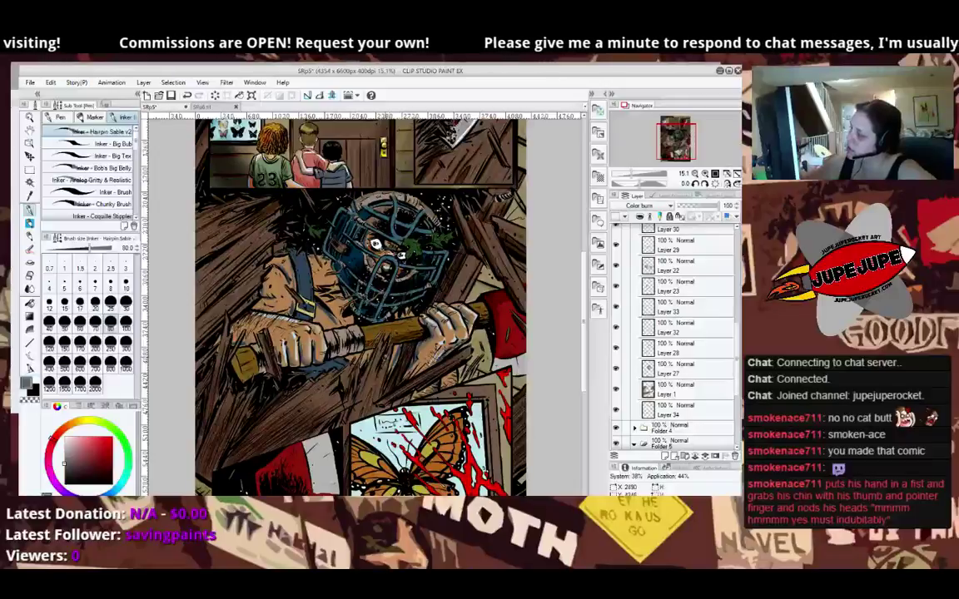
pyautogui.click(92, 406)
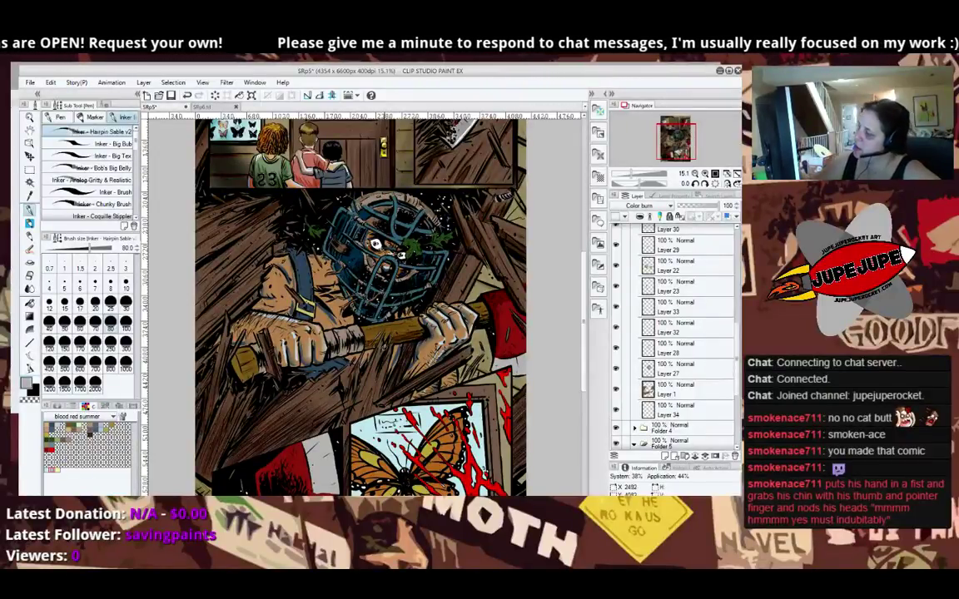
pyautogui.moveTo(345, 307)
pyautogui.mouseDown()
pyautogui.moveTo(332, 354)
pyautogui.moveTo(329, 342)
pyautogui.moveTo(309, 376)
pyautogui.moveTo(308, 339)
pyautogui.mouseUp()
pyautogui.moveTo(342, 388)
pyautogui.mouseDown()
pyautogui.moveTo(349, 372)
pyautogui.moveTo(348, 395)
pyautogui.moveTo(328, 367)
pyautogui.mouseUp()
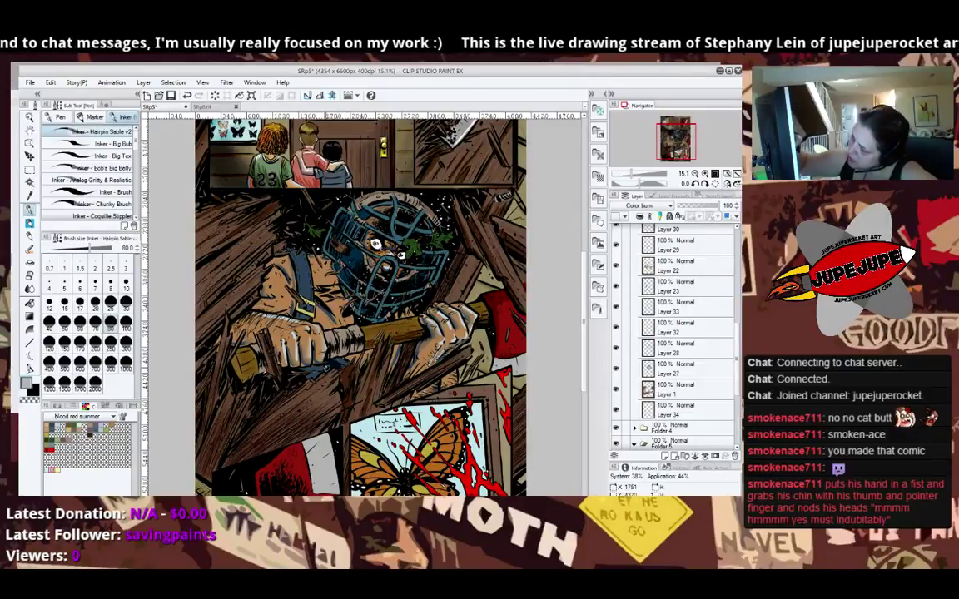
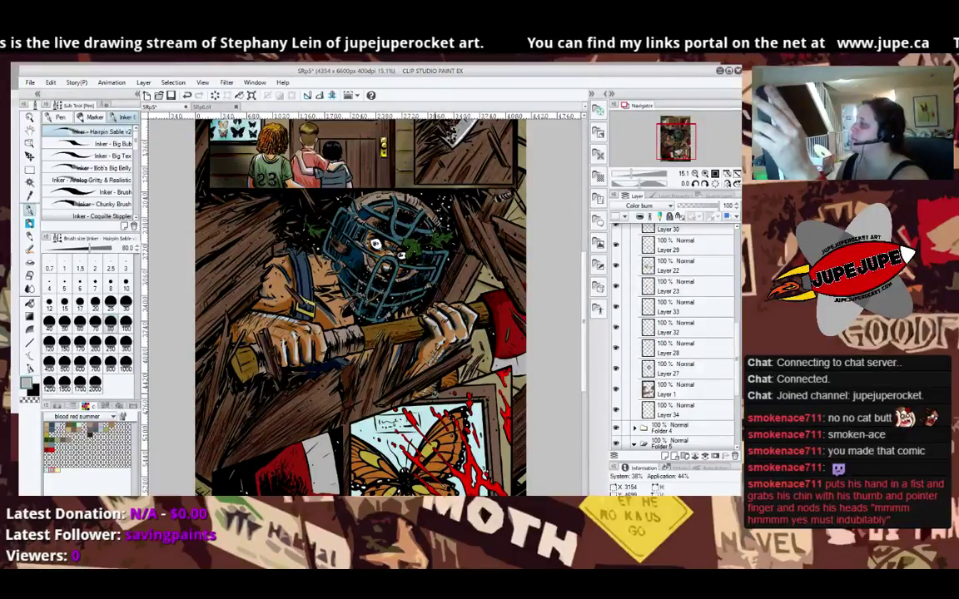
# Highlight the masked man's arms, hands and axe handle on Color dodge Layer 48 with the pale grey Hairpin Sable pen.
pyautogui.scroll(5, 731, 297)
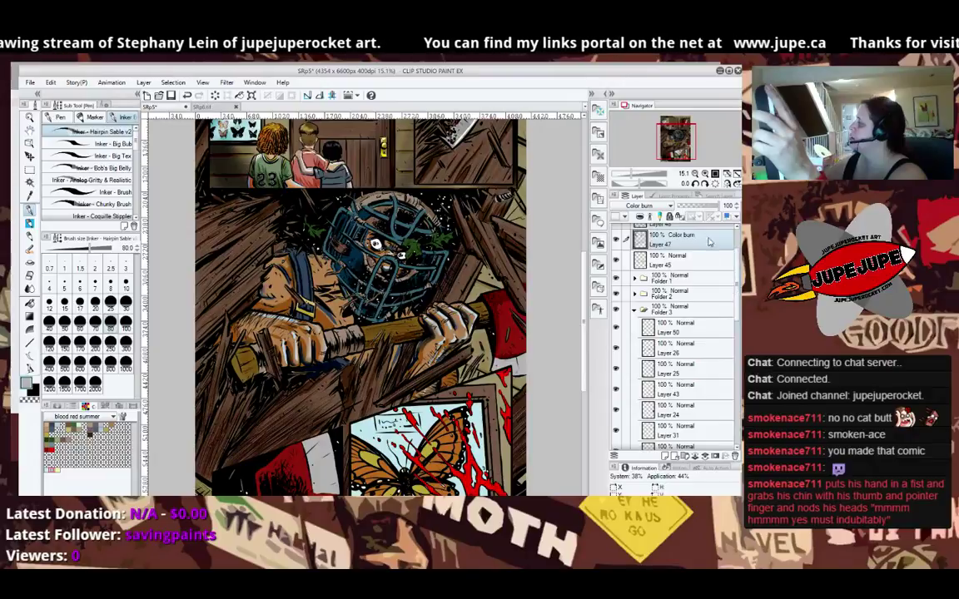
pyautogui.scroll(1, 713, 238)
pyautogui.click(712, 237)
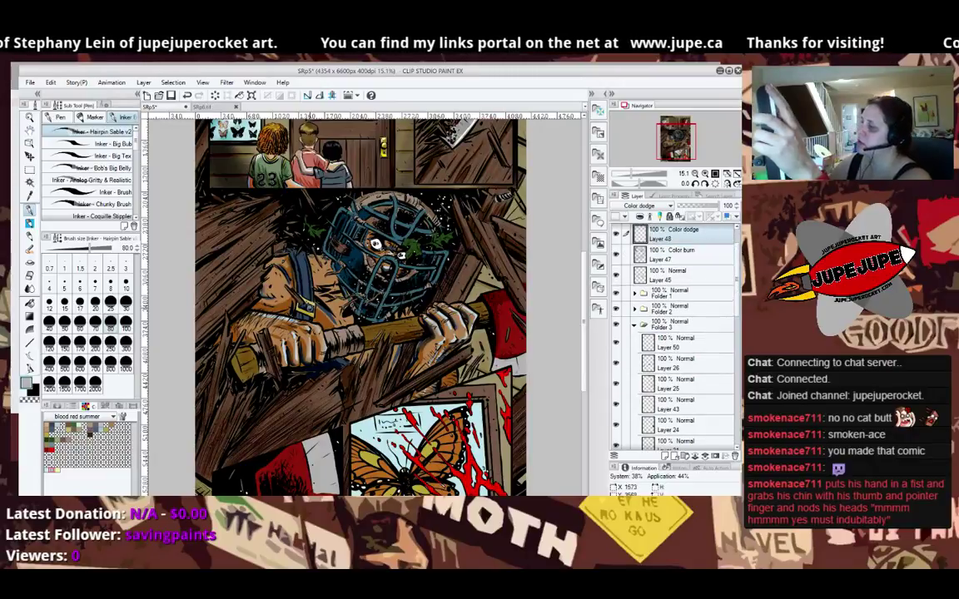
pyautogui.moveTo(267, 287)
pyautogui.mouseDown()
pyautogui.moveTo(293, 311)
pyautogui.moveTo(292, 320)
pyautogui.moveTo(278, 305)
pyautogui.moveTo(282, 320)
pyautogui.mouseUp()
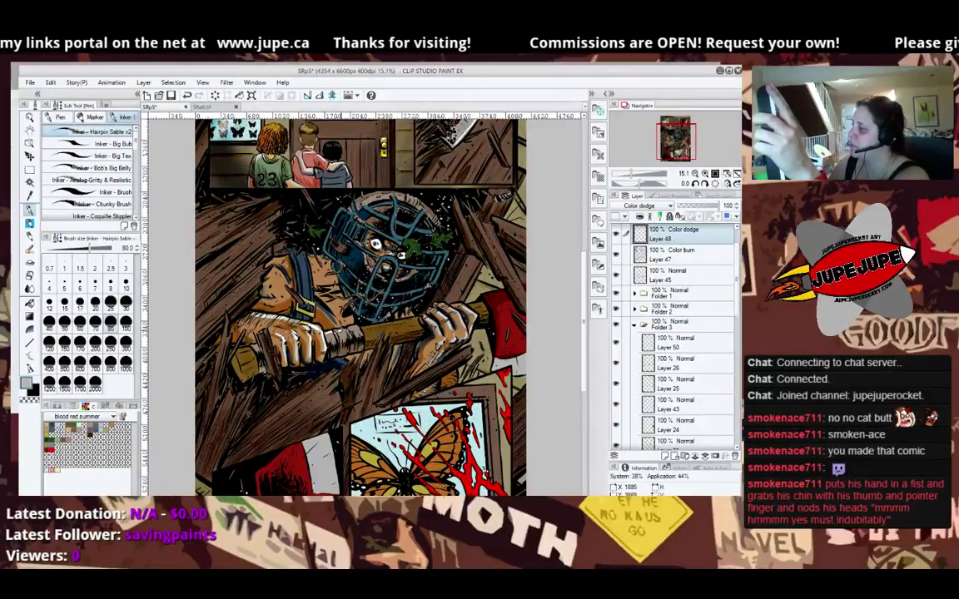
pyautogui.moveTo(305, 297); pyautogui.dragTo(379, 284)
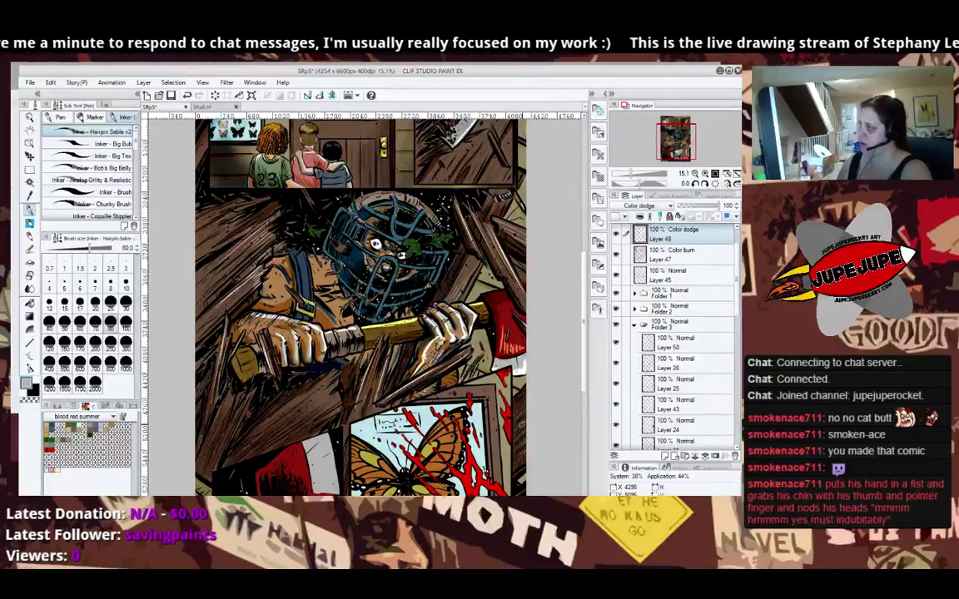
# Touch up the main panel's shadows on Color burn Layer 47 and its helmet and plank highlights on Color dodge Layer 48.
pyautogui.hotkey('ctrl', '-')
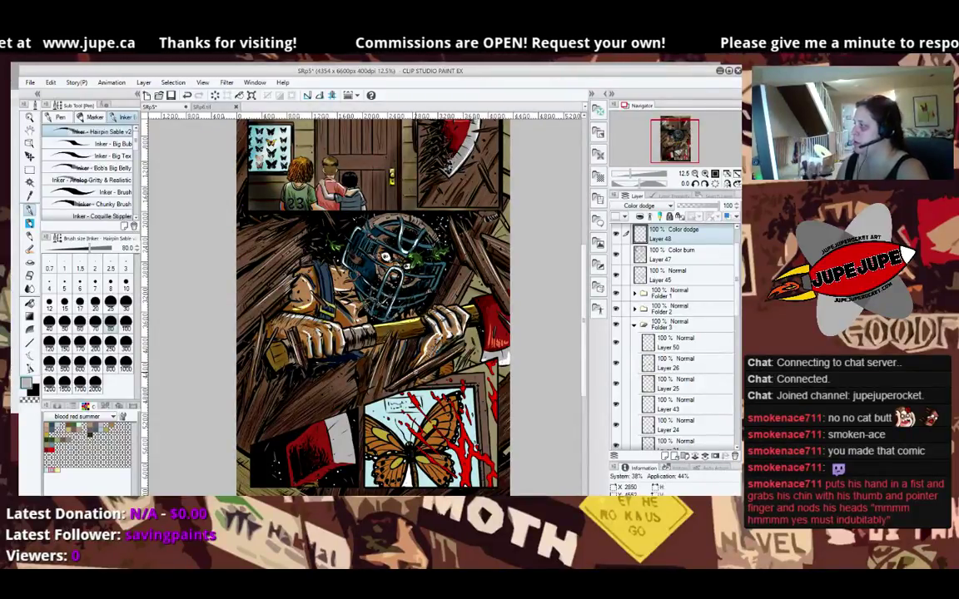
pyautogui.click(686, 261)
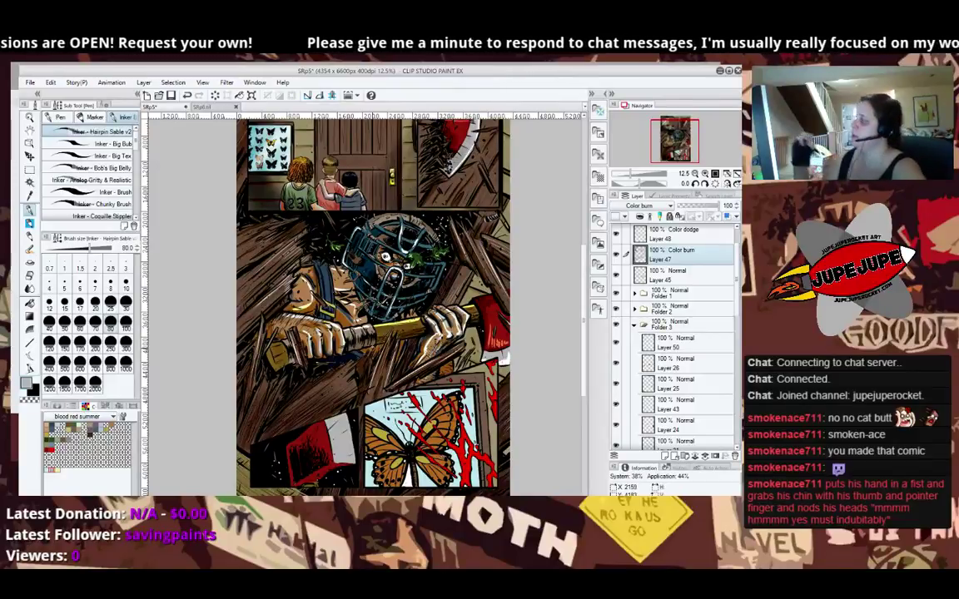
pyautogui.click(669, 230)
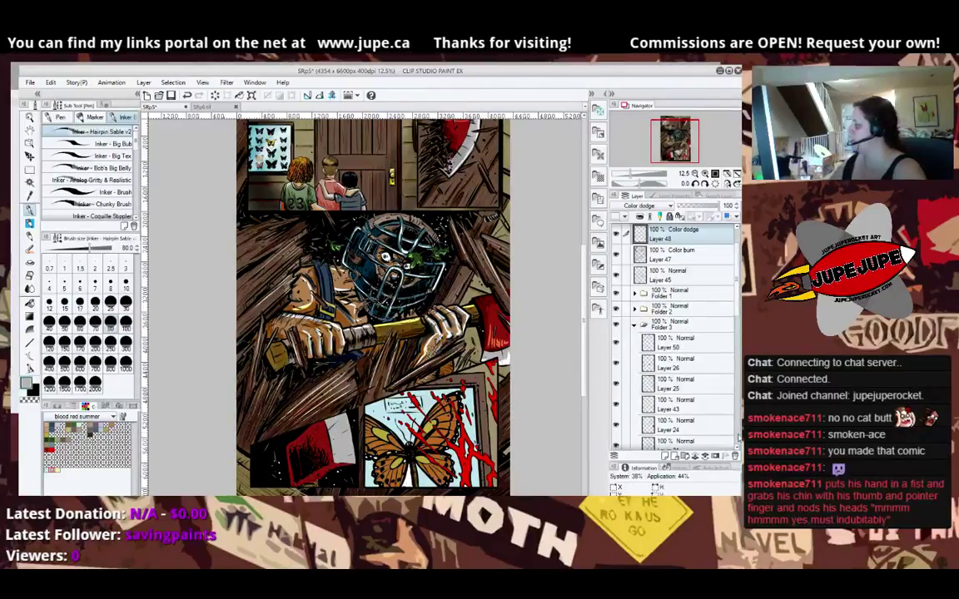
# Add a new Normal layer in Folder 3 and move it below Layer 34.
pyautogui.scroll(-5, 679, 391)
pyautogui.click(687, 426)
pyautogui.click(666, 457)
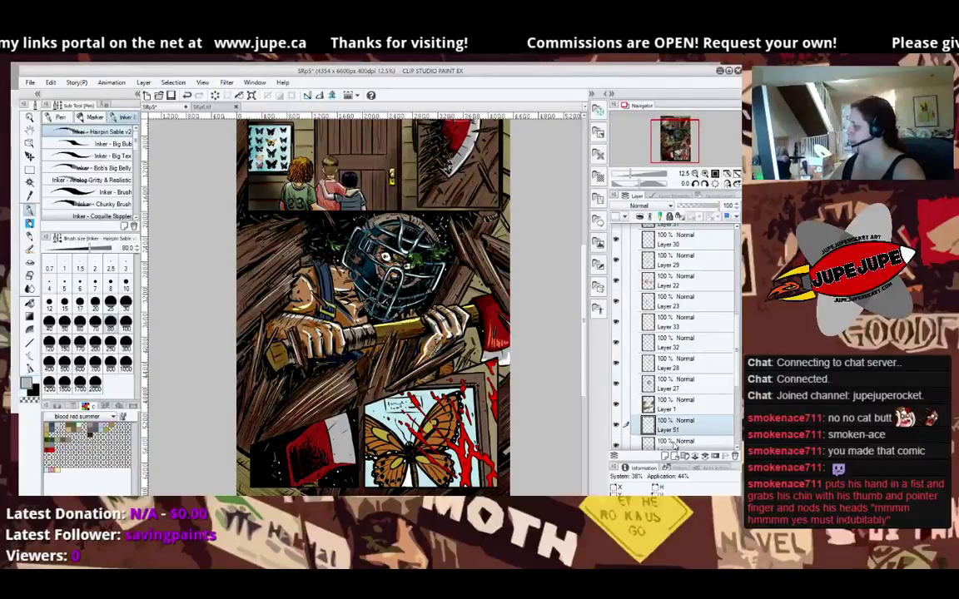
pyautogui.moveTo(682, 425)
pyautogui.mouseDown()
pyautogui.moveTo(682, 442)
pyautogui.moveTo(683, 427)
pyautogui.mouseUp()
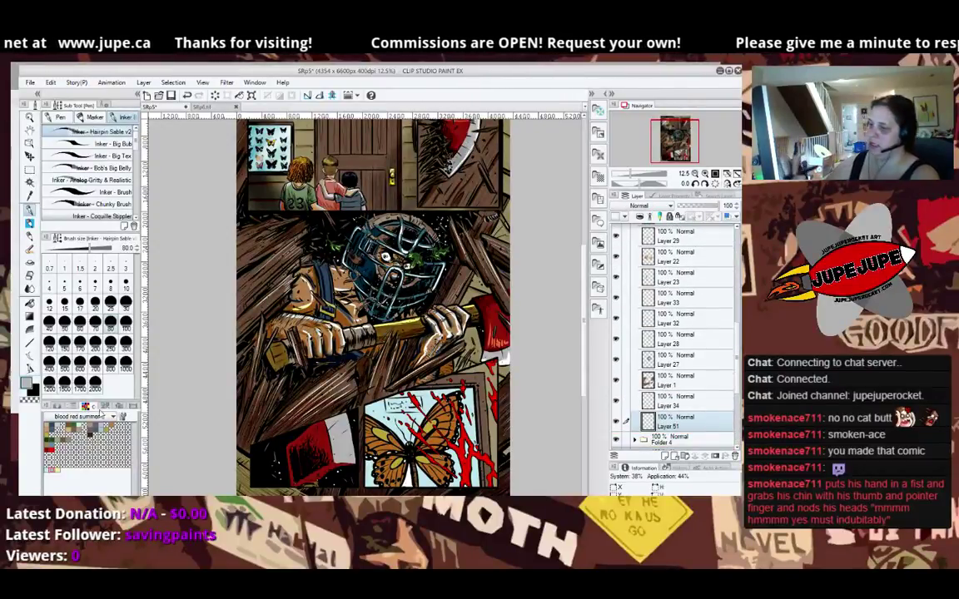
# Paint near-black color behind the main panel's artwork on Layer 51, enlarging the Hairpin Sable pen to size 250.
pyautogui.click(55, 406)
pyautogui.click(81, 463)
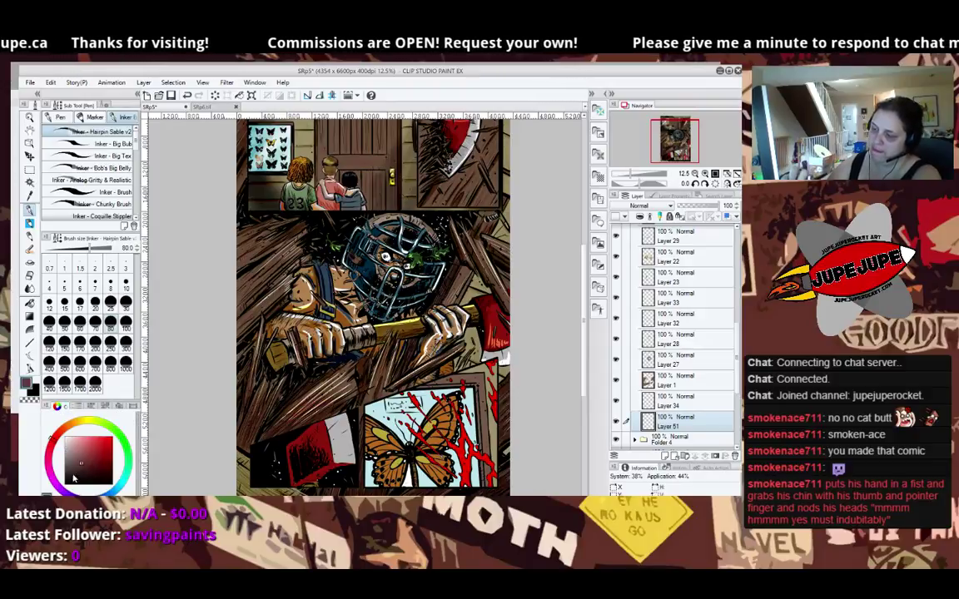
pyautogui.click(87, 406)
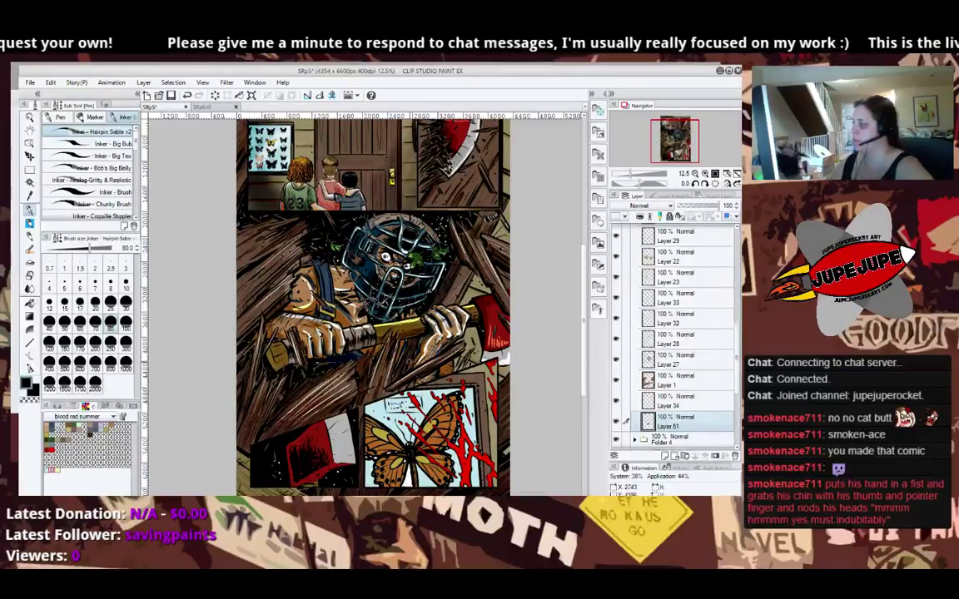
pyautogui.press('p')
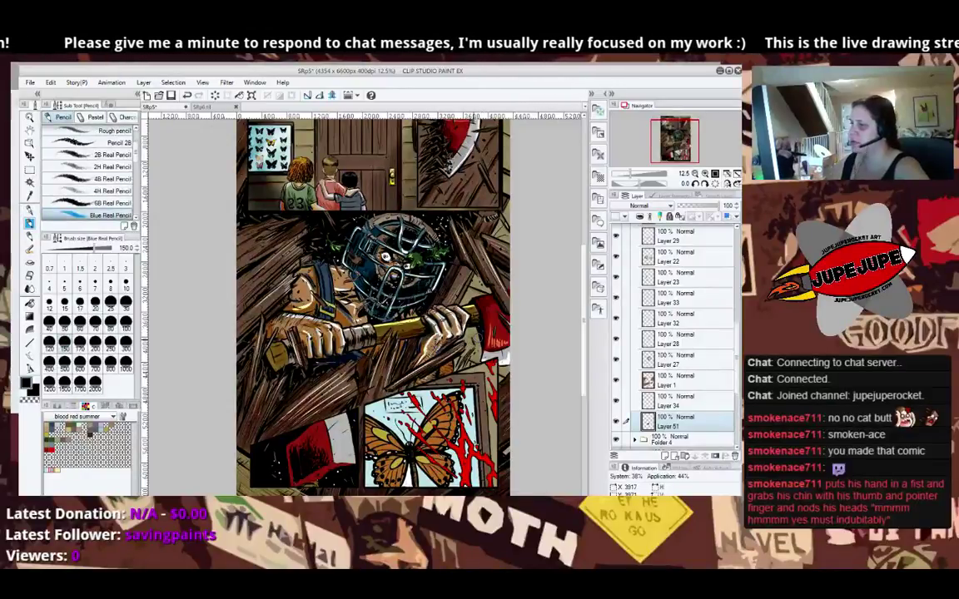
pyautogui.press('p')
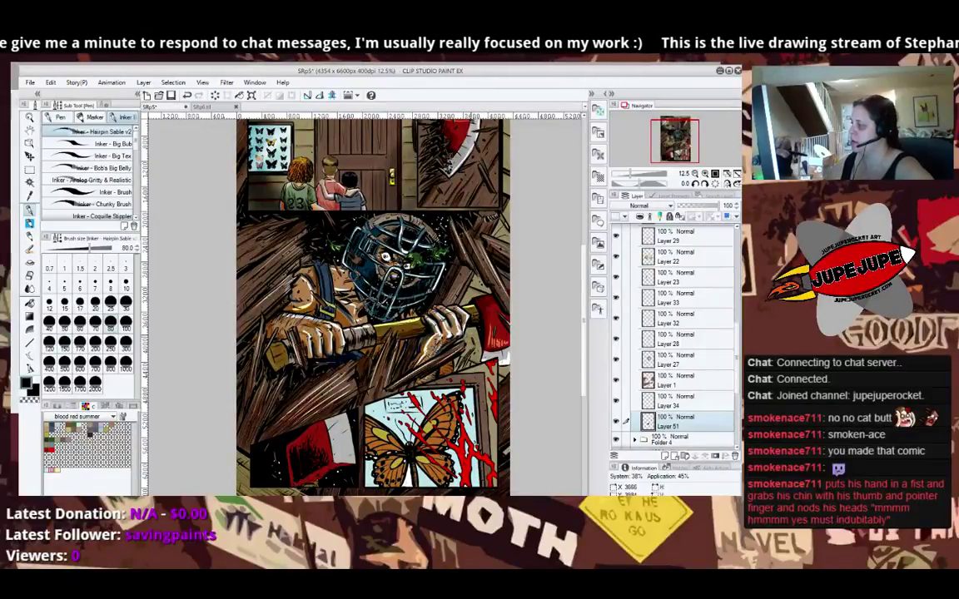
pyautogui.press(']')
pyautogui.press(']')
pyautogui.press(']')
pyautogui.press(']')
pyautogui.press(']')
pyautogui.press(']')
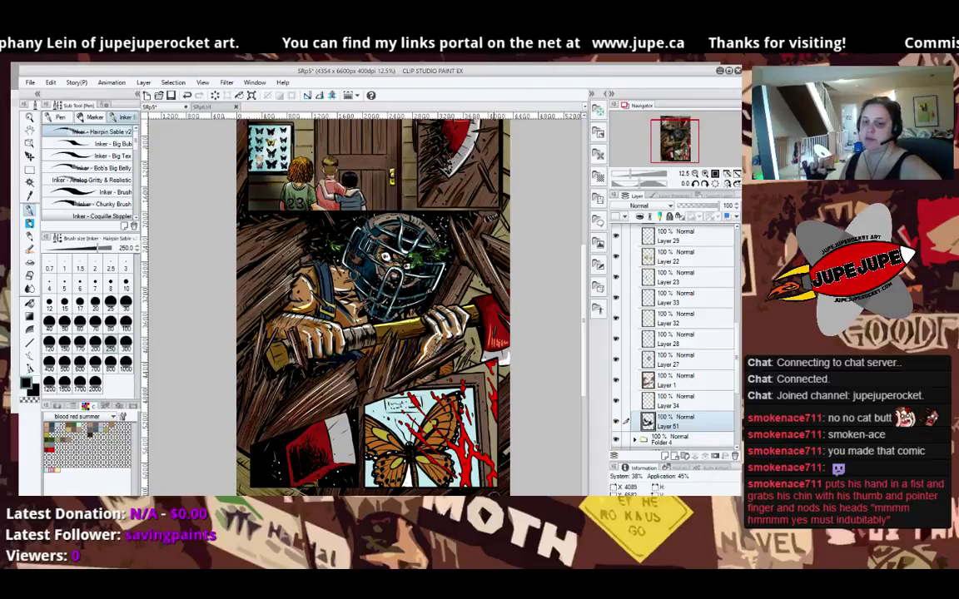
# Deepen the shadows with a darker grey size 250 pen on Color burn Layer 47 and brighten the lower axe on Color dodge Layer 48.
pyautogui.press('p')
pyautogui.moveTo(739, 329); pyautogui.dragTo(739, 239)
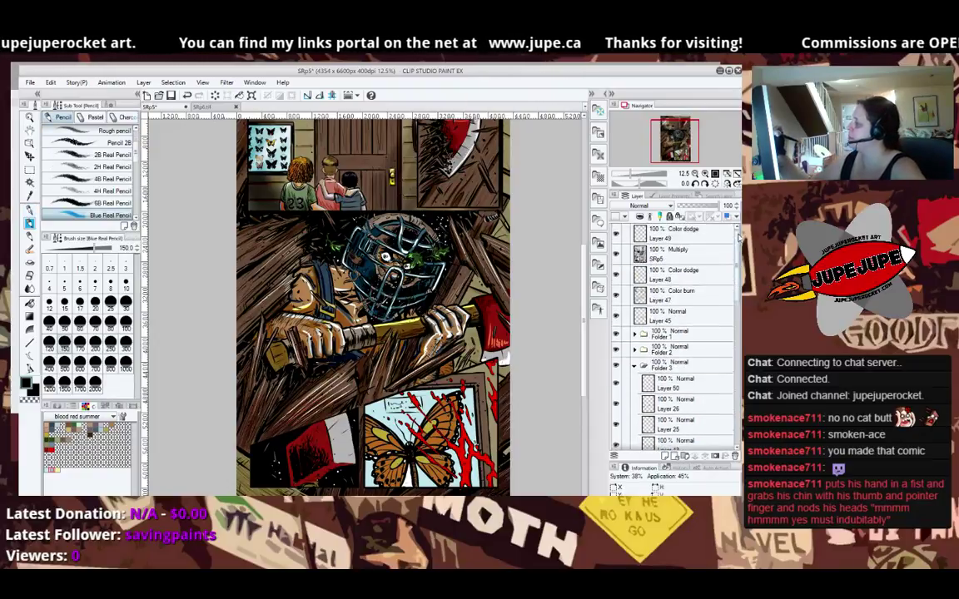
pyautogui.click(690, 291)
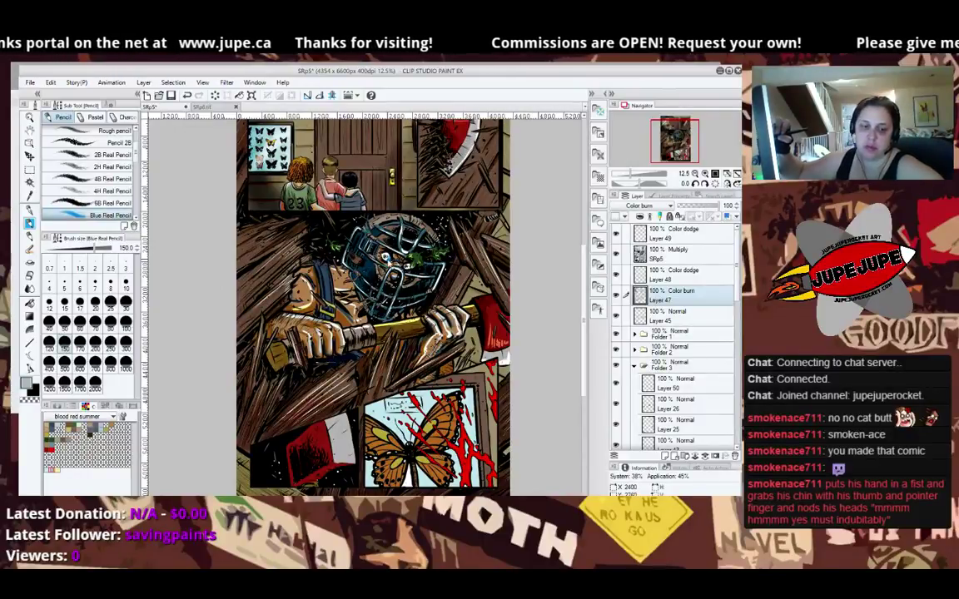
pyautogui.press('p')
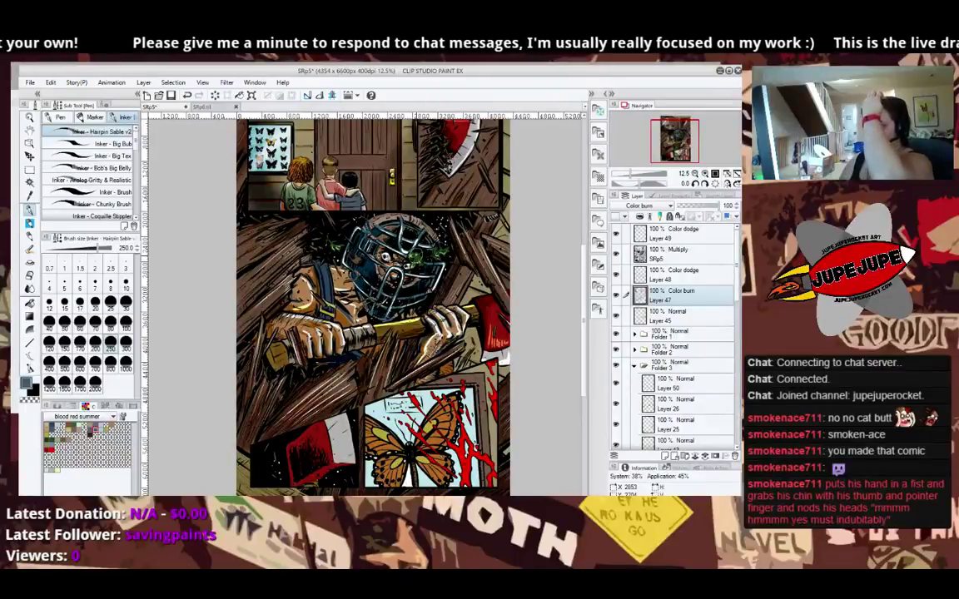
pyautogui.scroll(-2, 415, 258)
pyautogui.scroll(2, 396, 309)
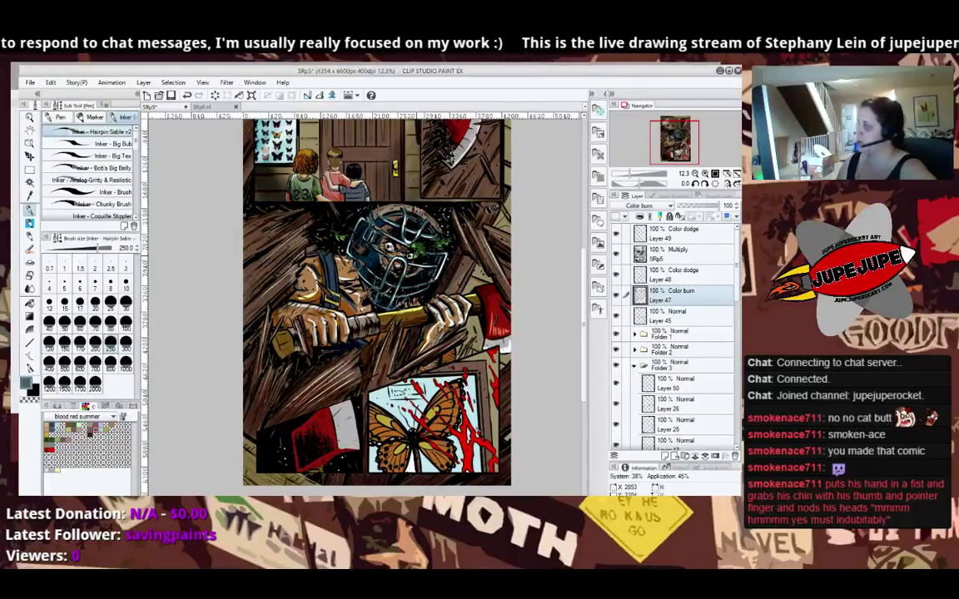
pyautogui.hotkey('alt', ']')
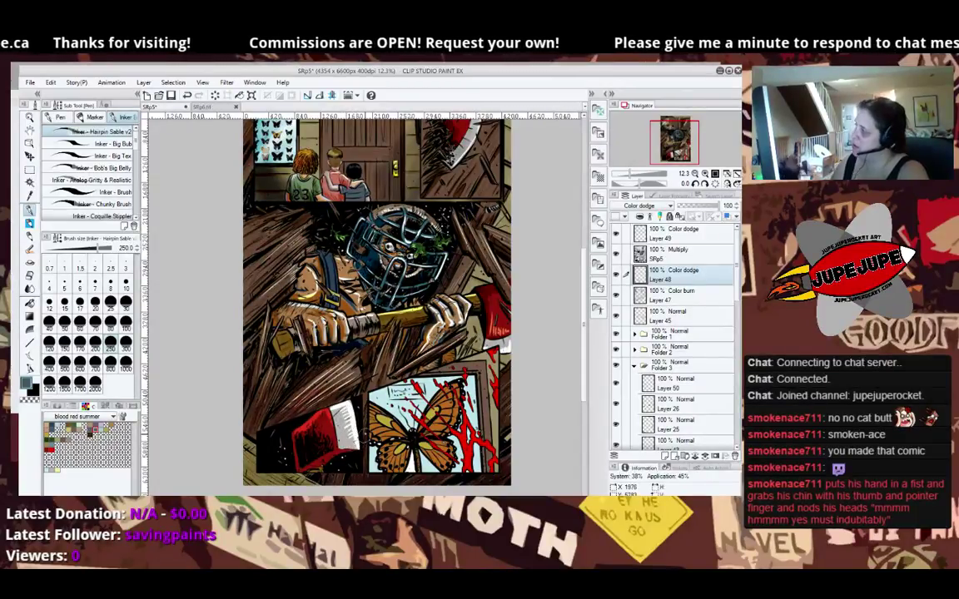
# Try to erase the burn shading from the lower panel's axe head on Layer 47 with the Hard eraser at size 800.
pyautogui.hotkey('alt', '[')
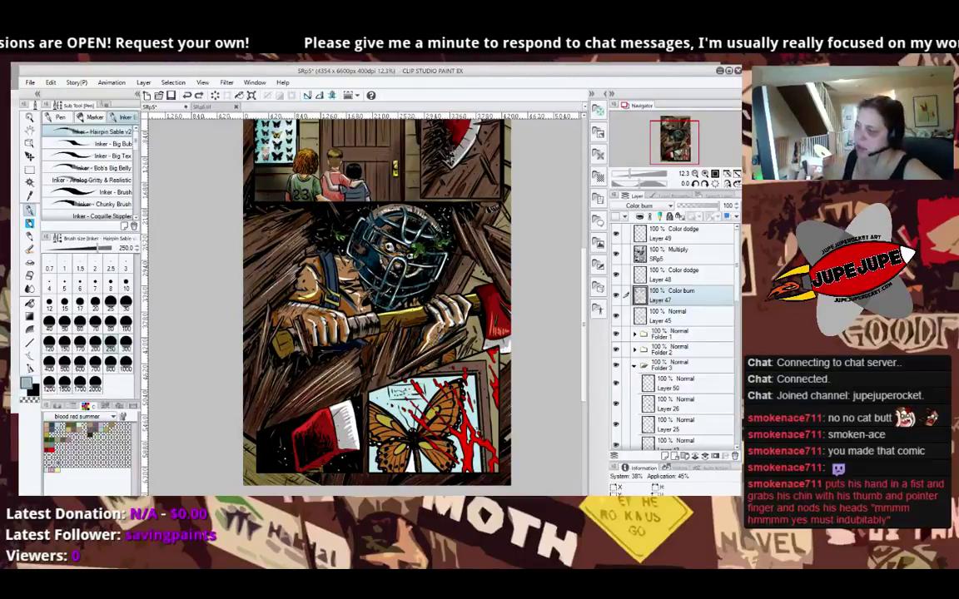
pyautogui.press('e')
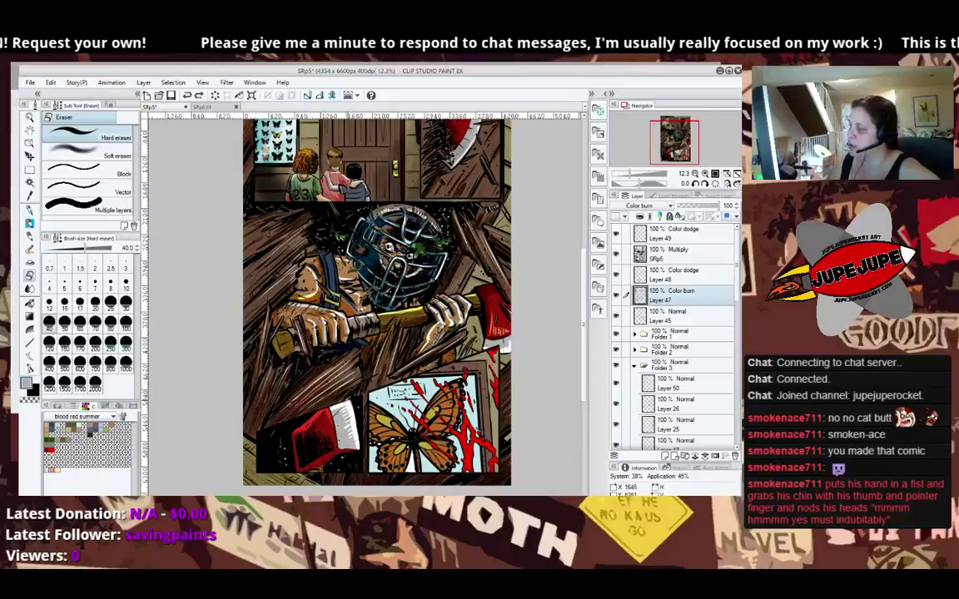
pyautogui.press(']')
pyautogui.press(']')
pyautogui.press(']')
pyautogui.press(']')
pyautogui.press(']')
pyautogui.press(']')
pyautogui.press(']')
pyautogui.press(']')
pyautogui.press(']')
pyautogui.press(']')
pyautogui.press(']')
pyautogui.press(']')
pyautogui.press(']')
pyautogui.press(']')
pyautogui.press(']')
pyautogui.press(']')
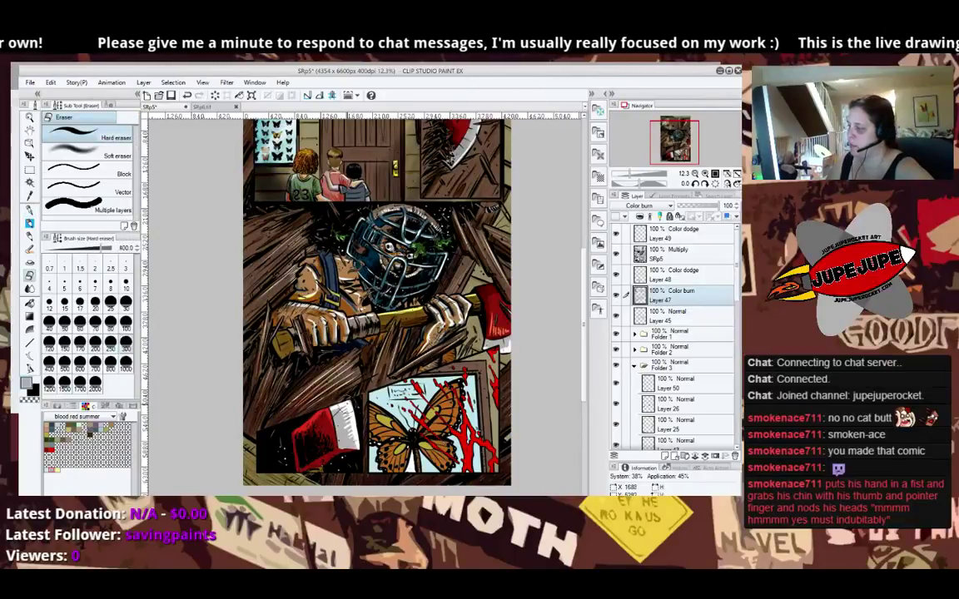
pyautogui.moveTo(349, 408)
pyautogui.mouseDown()
pyautogui.moveTo(295, 439)
pyautogui.moveTo(343, 417)
pyautogui.mouseUp()
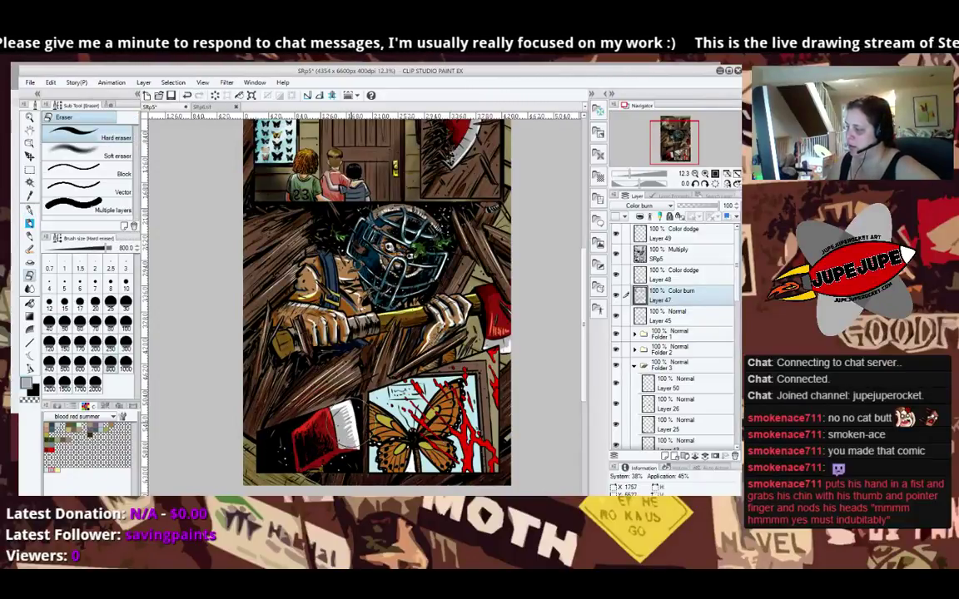
pyautogui.press('c')
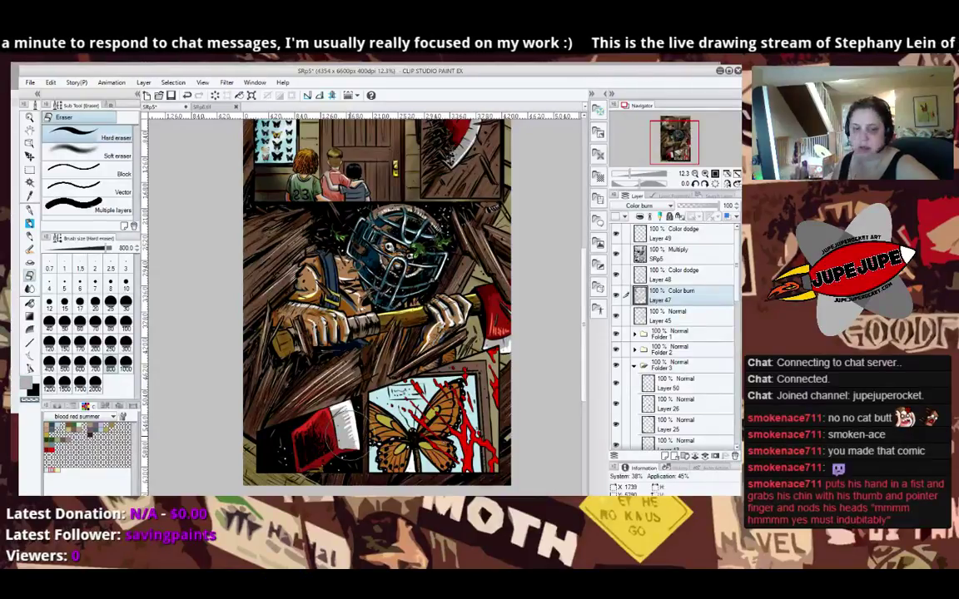
pyautogui.hotkey('ctrl', 'z')
pyautogui.hotkey('ctrl', 'z')
pyautogui.hotkey('ctrl', 'z')
pyautogui.hotkey('ctrl', 'z')
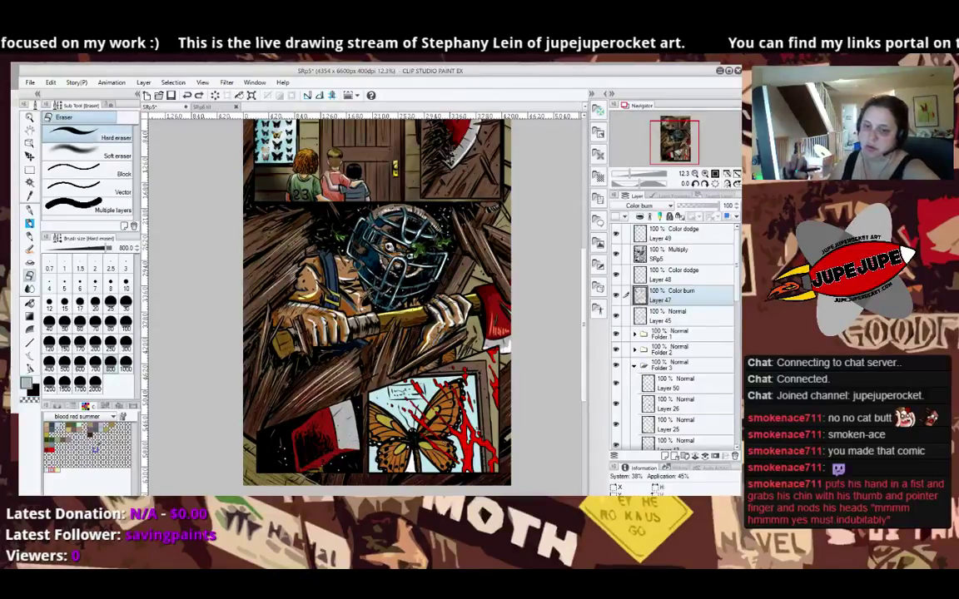
# Rework the lower panel's axe head on Layers 47 and 48 with the pale grey Hairpin Sable pen at size 250.
pyautogui.press('p')
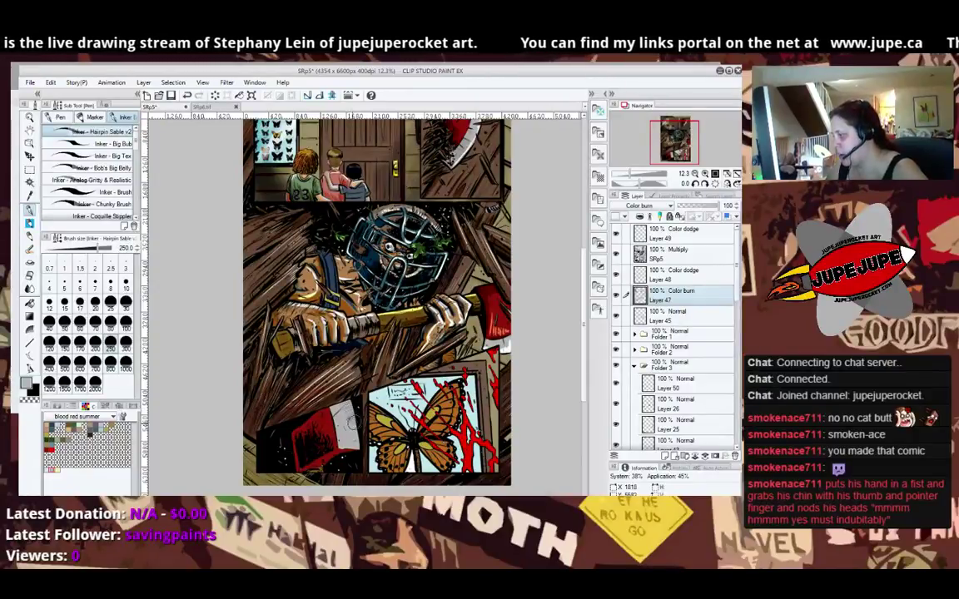
pyautogui.click(696, 280)
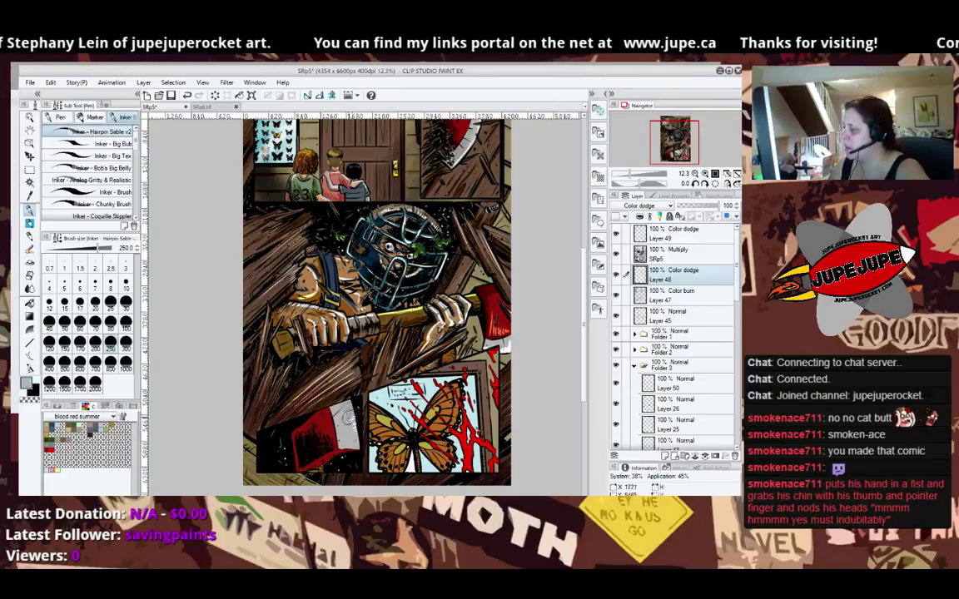
pyautogui.click(698, 293)
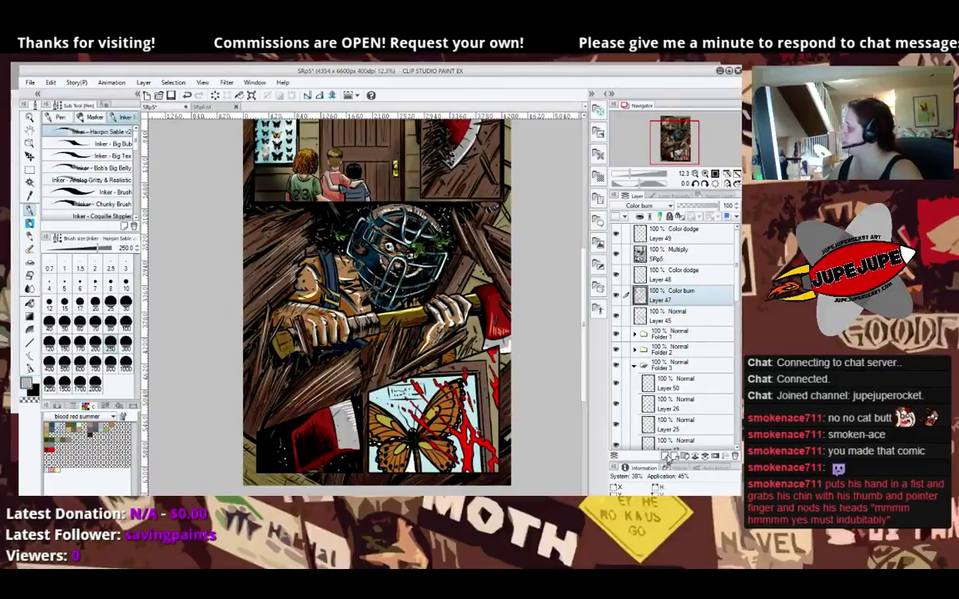
# Add a new layer at the bottom of Folder 4 and paint bright red on the lower panel's axe head.
pyautogui.click(675, 386)
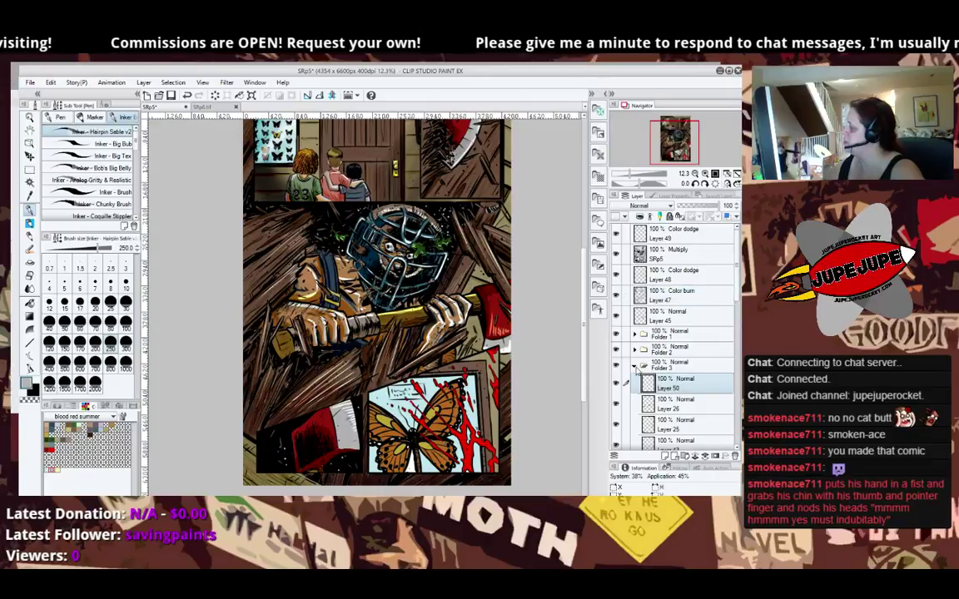
pyautogui.click(635, 366)
pyautogui.click(656, 383)
pyautogui.click(635, 382)
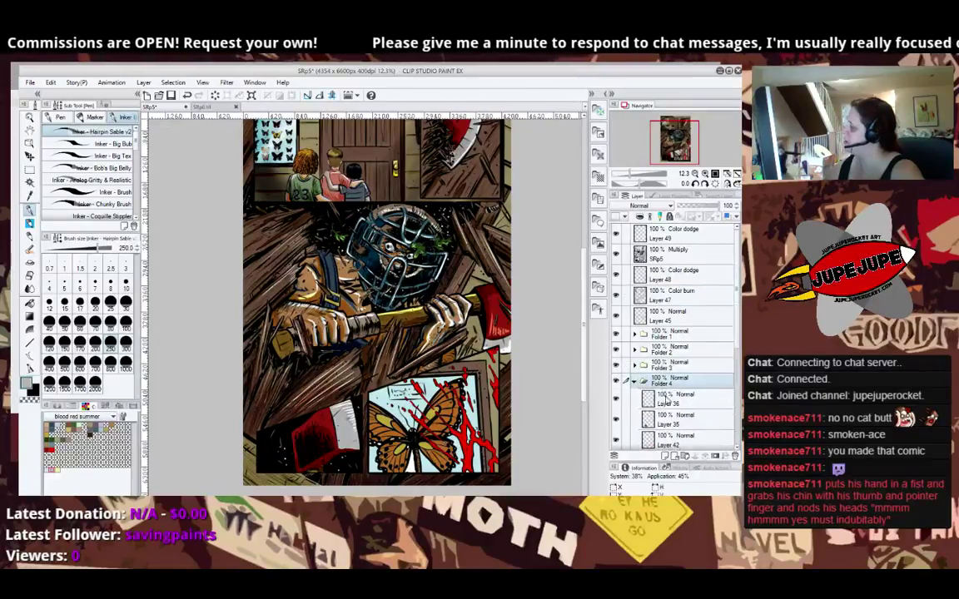
pyautogui.click(669, 404)
pyautogui.click(665, 456)
pyautogui.click(51, 450)
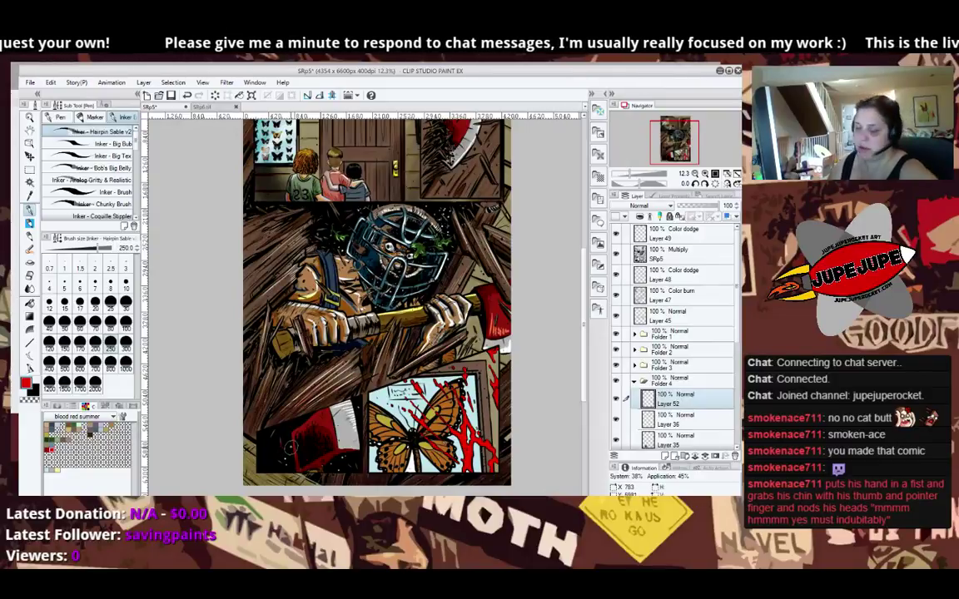
pyautogui.moveTo(676, 401)
pyautogui.mouseDown()
pyautogui.moveTo(678, 448)
pyautogui.moveTo(679, 397)
pyautogui.mouseUp()
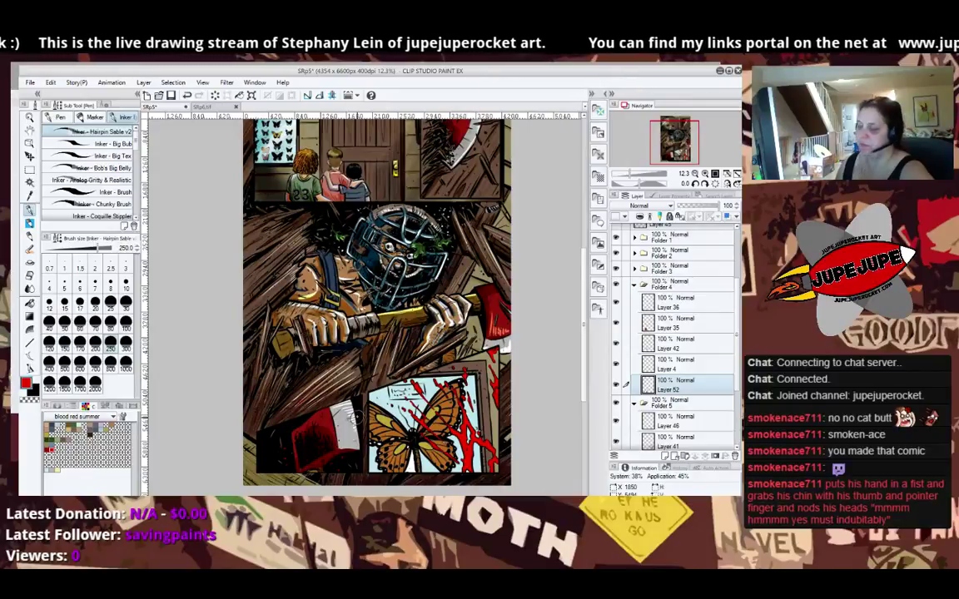
# Shade the lower panel's axe head on Color burn Layer 47 and highlight it on Color dodge Layer 48 with the pale grey pen.
pyautogui.press('p')
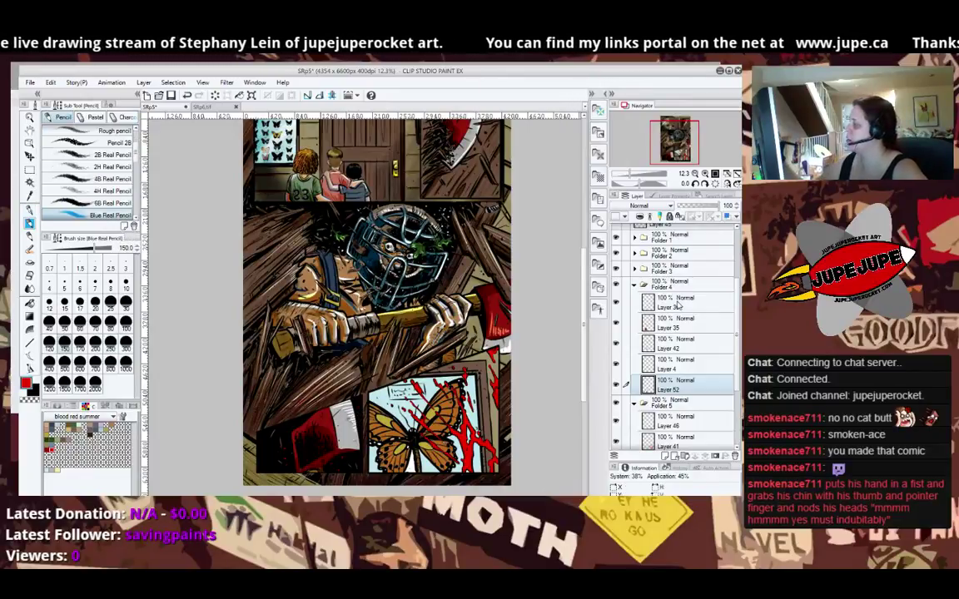
pyautogui.click(634, 304)
pyautogui.press('p')
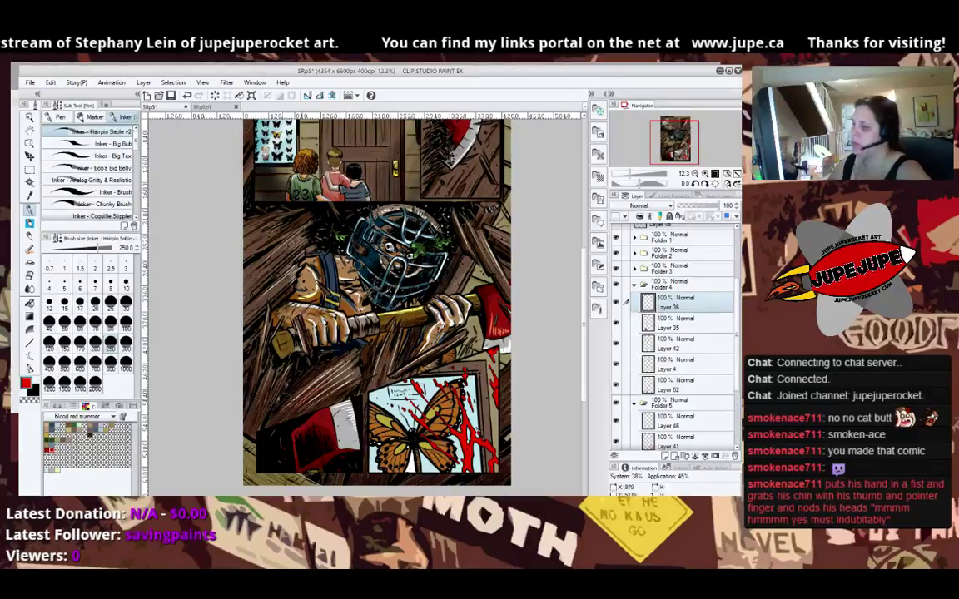
pyautogui.click(55, 470)
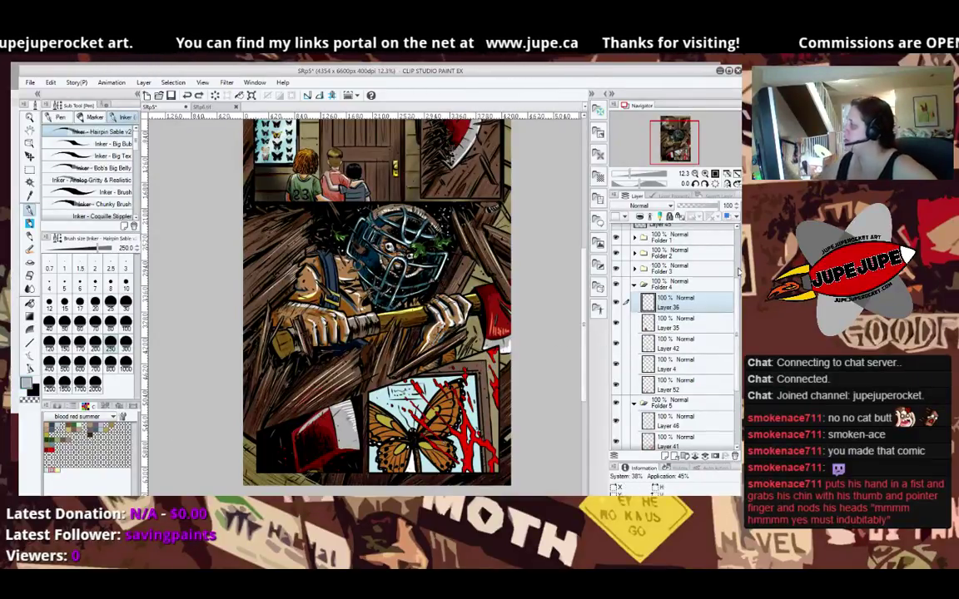
pyautogui.scroll(3, 695, 275)
pyautogui.click(689, 296)
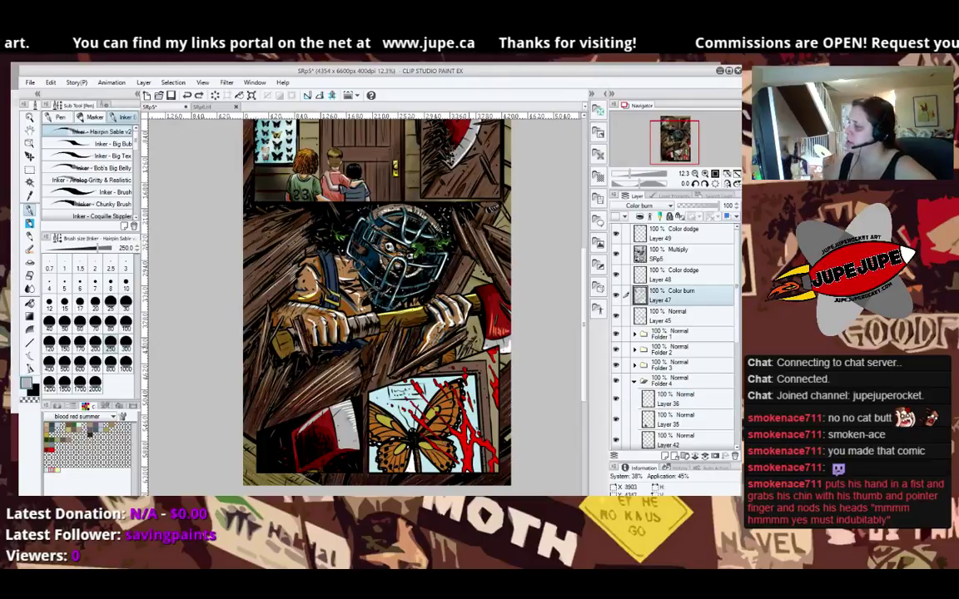
pyautogui.click(675, 274)
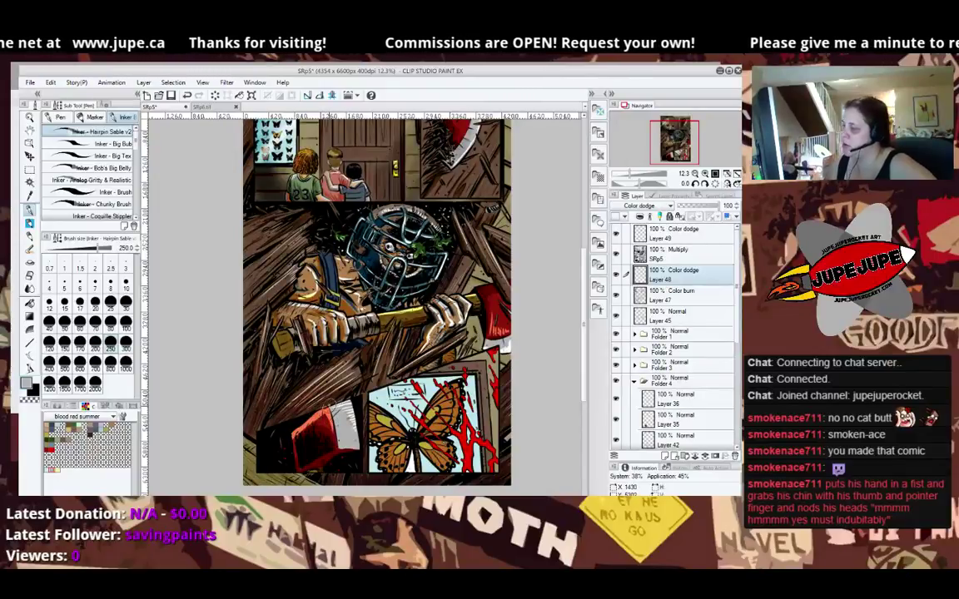
pyautogui.press('e')
pyautogui.press('p')
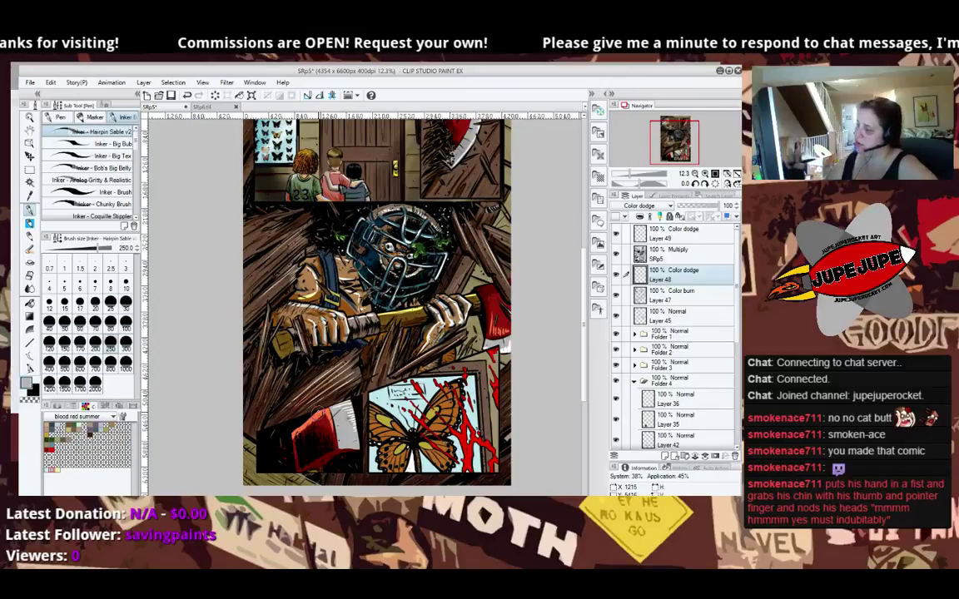
pyautogui.click(666, 295)
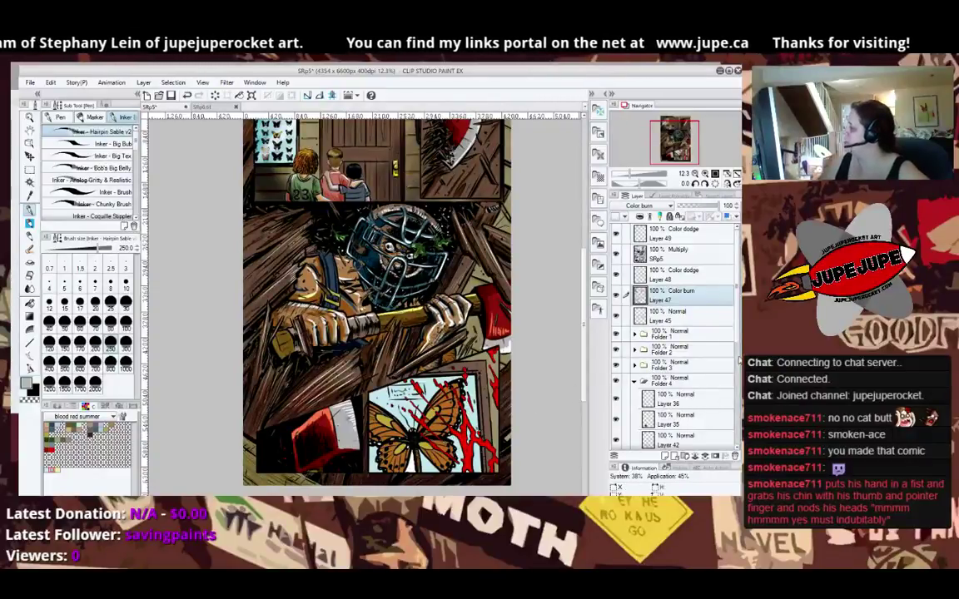
# Select the butterfly panel's blood splatter from Layer 41's contents and choose the Watercolor (Random) brush.
pyautogui.moveTo(739, 360); pyautogui.dragTo(739, 445)
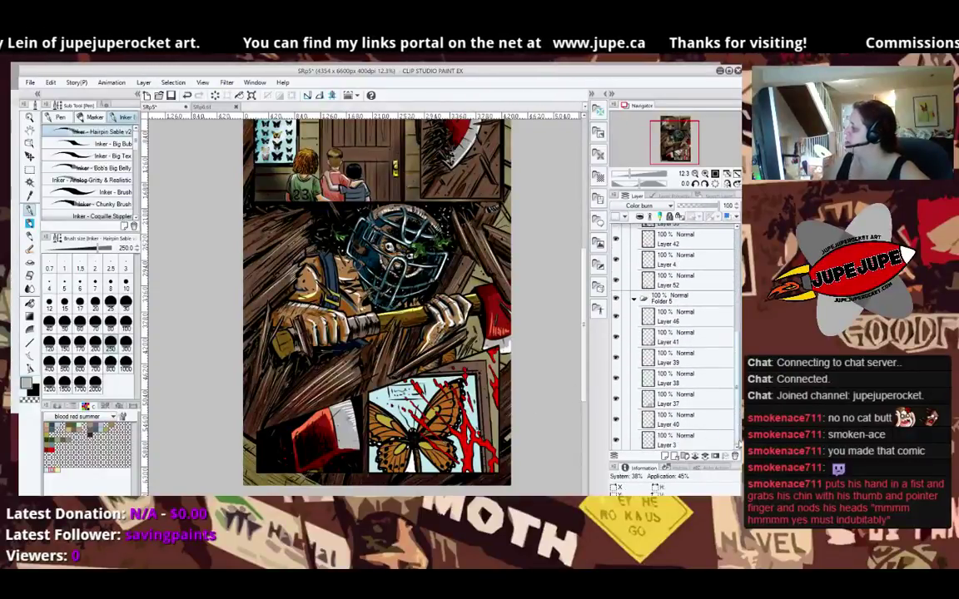
pyautogui.keyDown('ctrl'); pyautogui.click(649, 338); pyautogui.keyUp('ctrl')
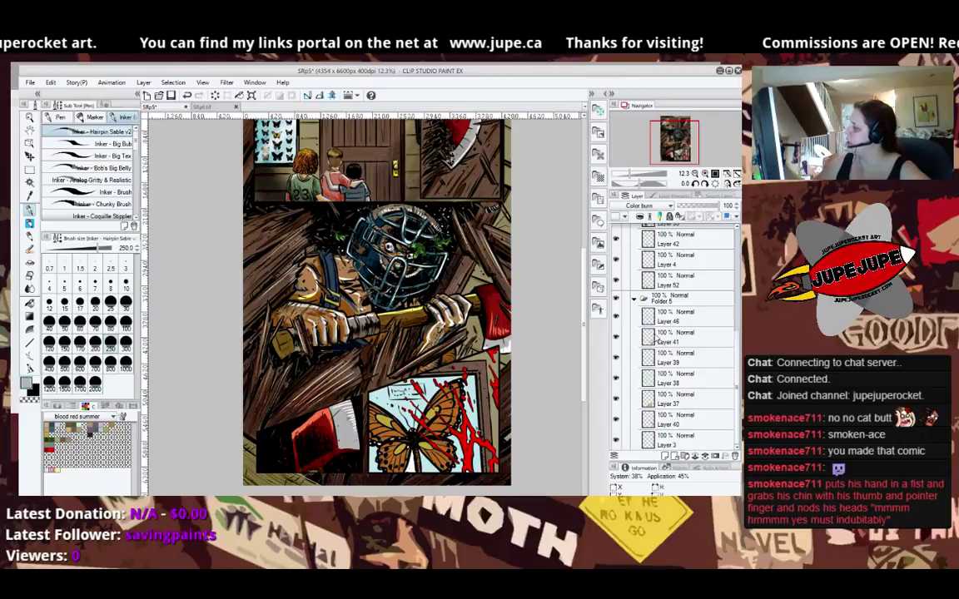
pyautogui.press('b')
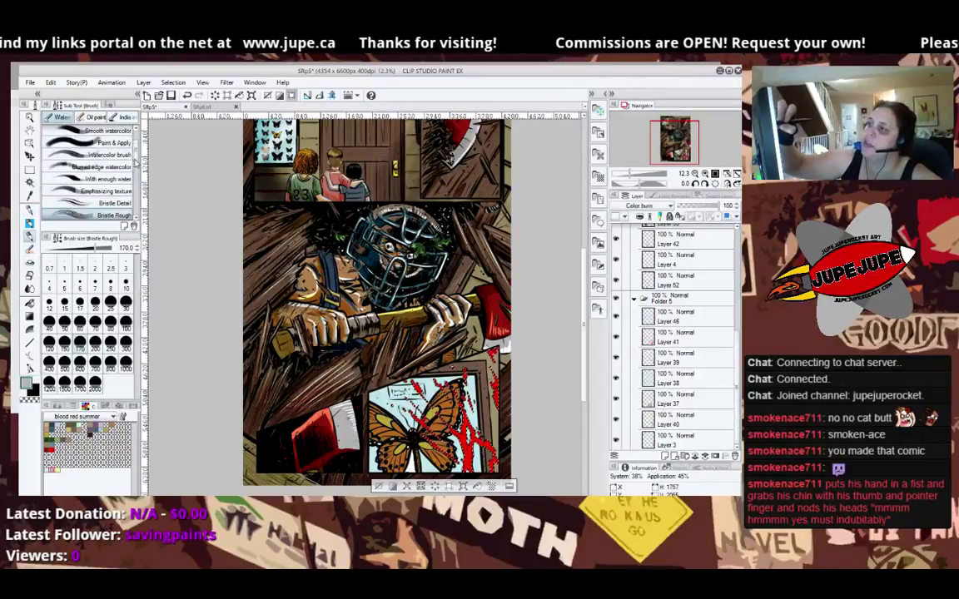
pyautogui.moveTo(136, 156); pyautogui.dragTo(136, 208)
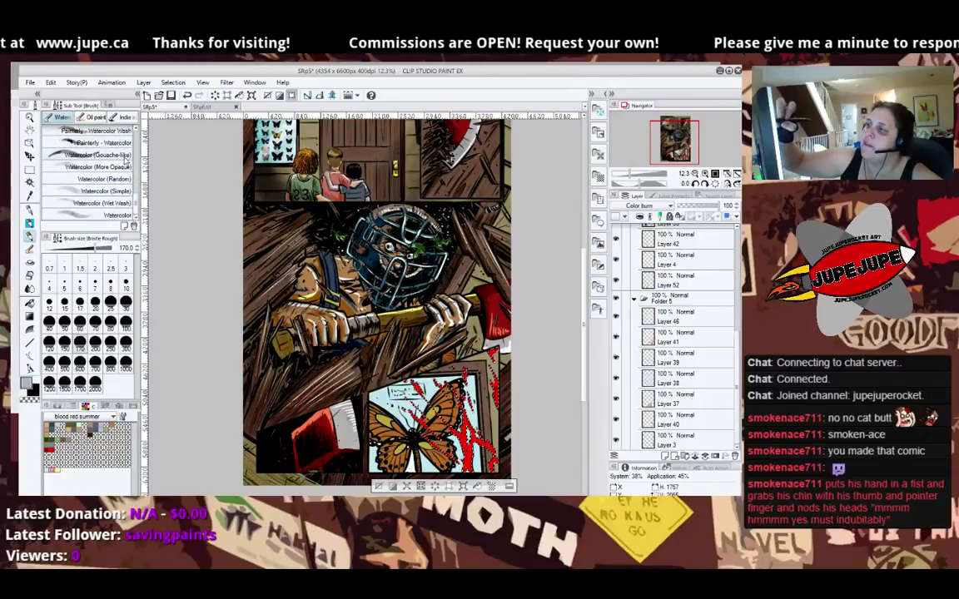
pyautogui.scroll(5, 136, 190)
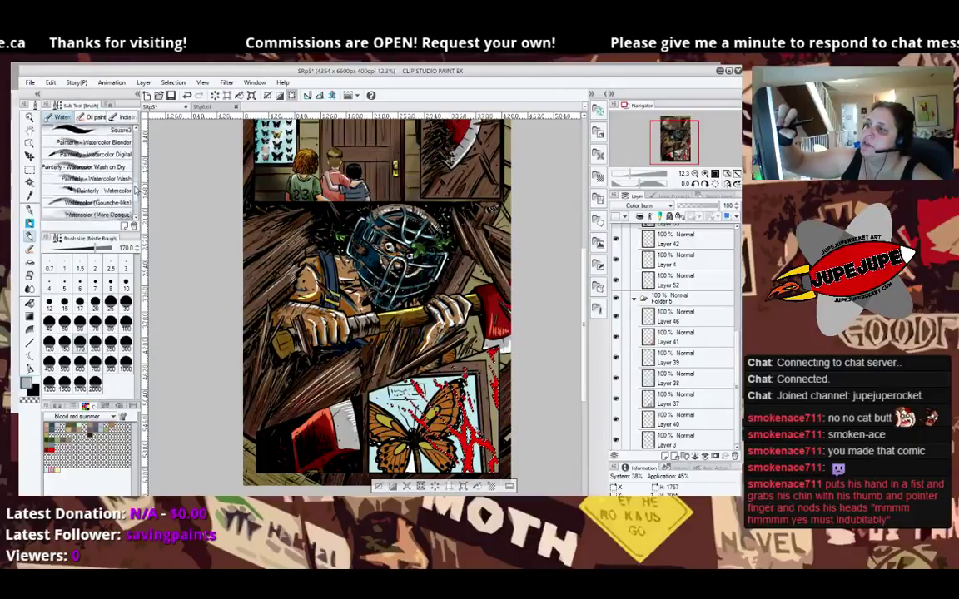
pyautogui.scroll(-4, 134, 187)
pyautogui.click(125, 181)
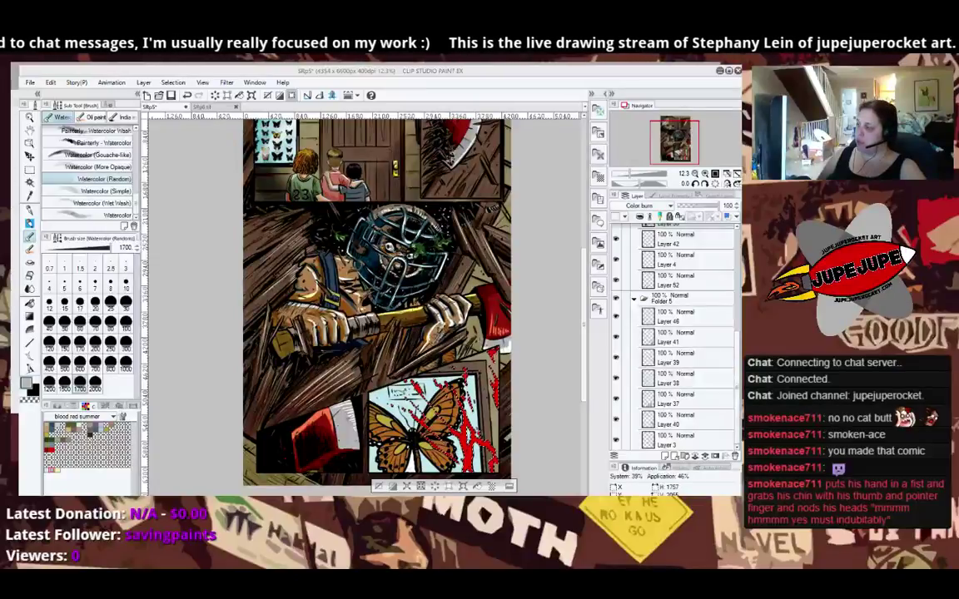
# Add a new layer above Color dodge Layer 49 and set the watercolor brush to size 300 with dark red.
pyautogui.scroll(5, 698, 280)
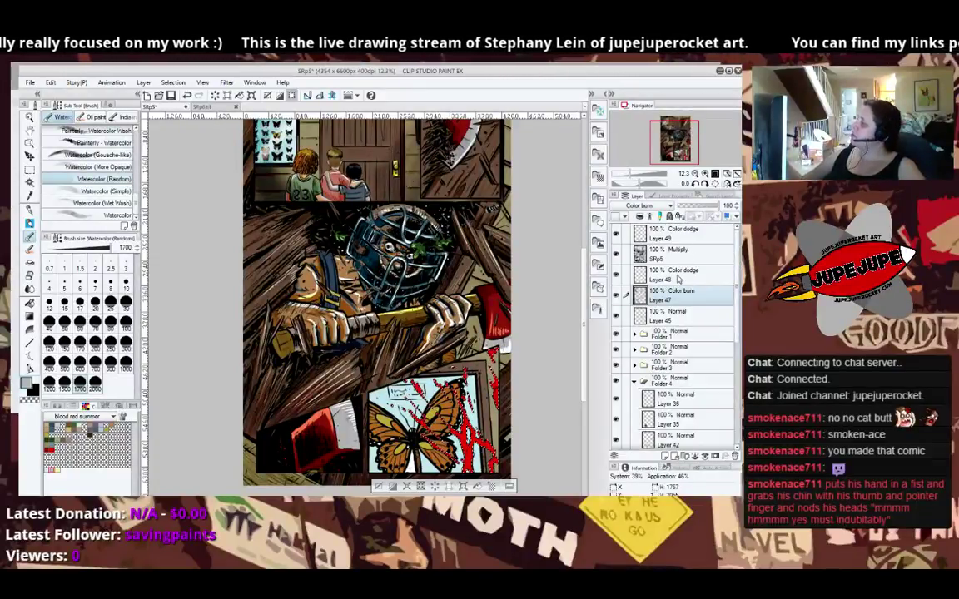
pyautogui.click(675, 232)
pyautogui.click(665, 455)
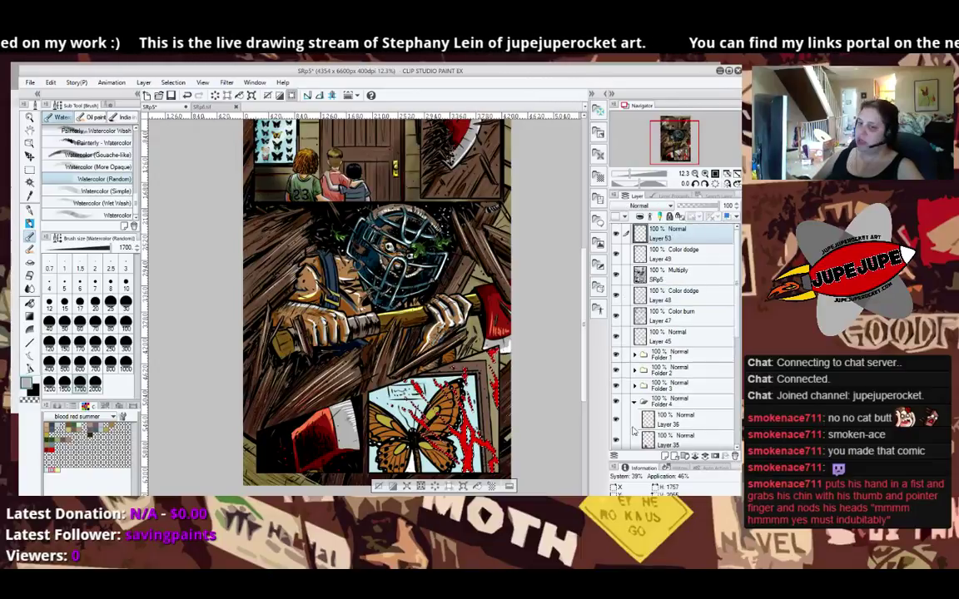
pyautogui.press('[')
pyautogui.press('[')
pyautogui.press('[')
pyautogui.press('[')
pyautogui.press('[')
pyautogui.press('[')
pyautogui.press('[')
pyautogui.press('[')
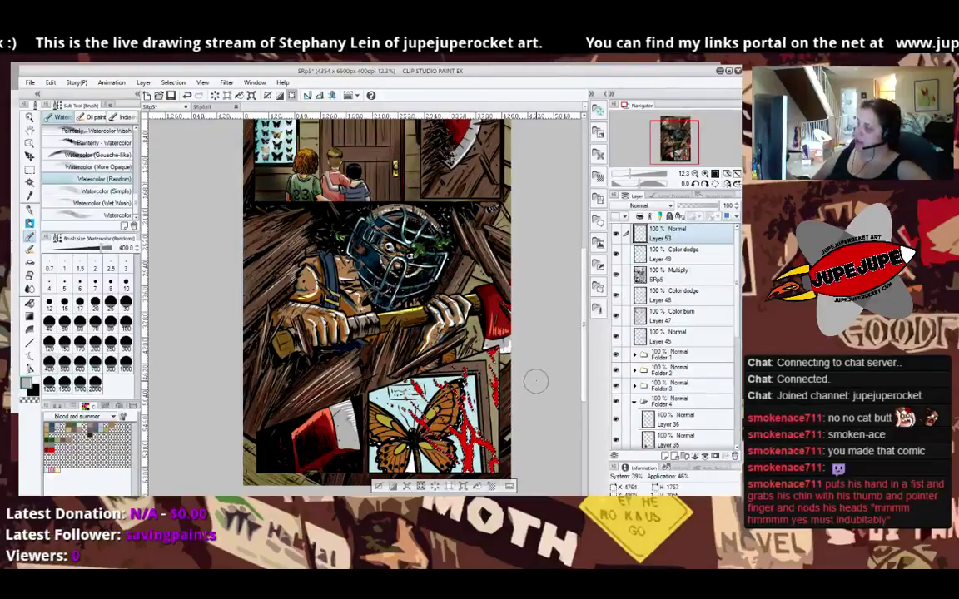
pyautogui.press('[')
pyautogui.click(52, 451)
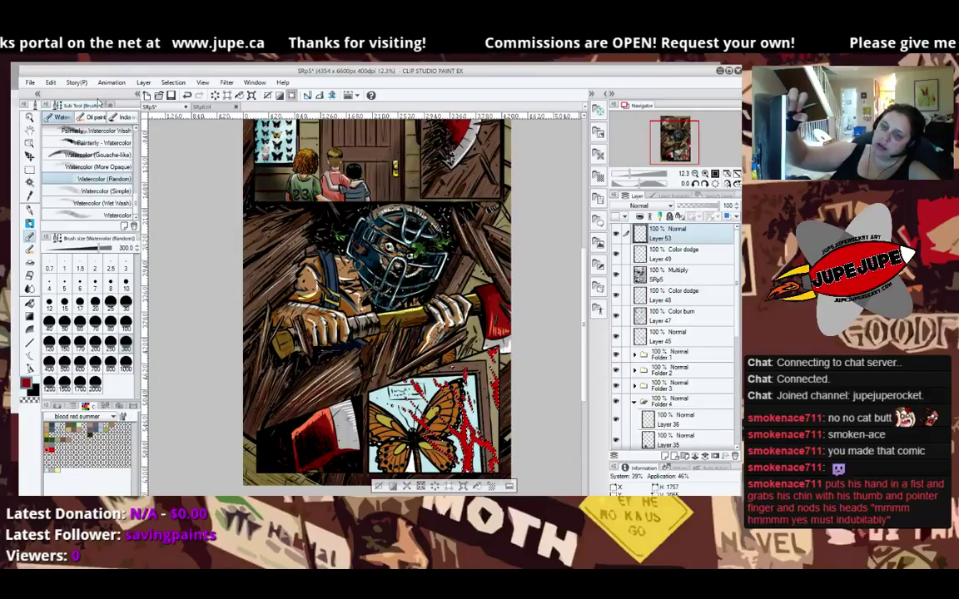
# Spray darker red over the selected blood splatter on Layer 53 with the Droplet airbrush at size 200, and deselect.
pyautogui.press('b')
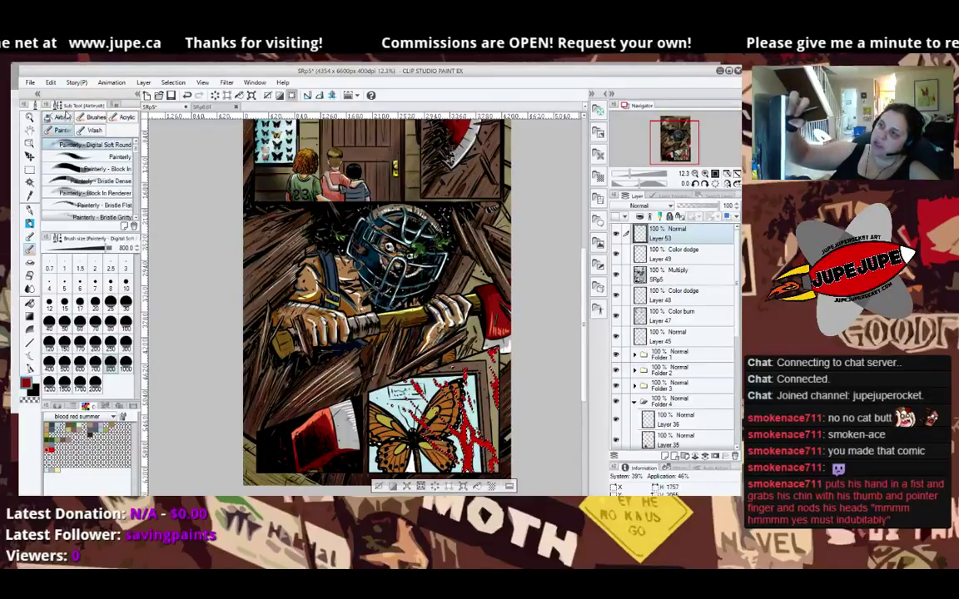
pyautogui.click(62, 117)
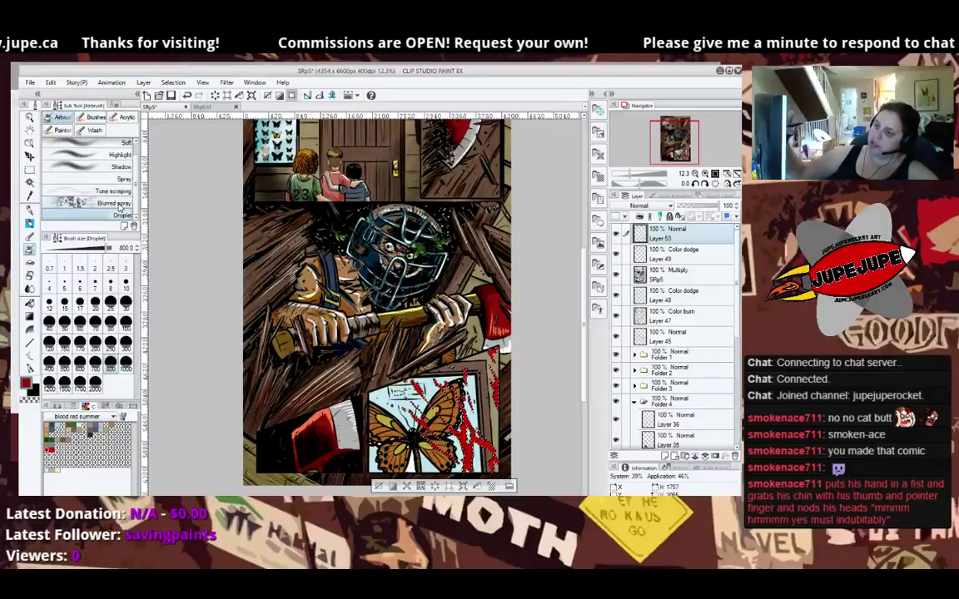
pyautogui.click(58, 407)
pyautogui.click(112, 466)
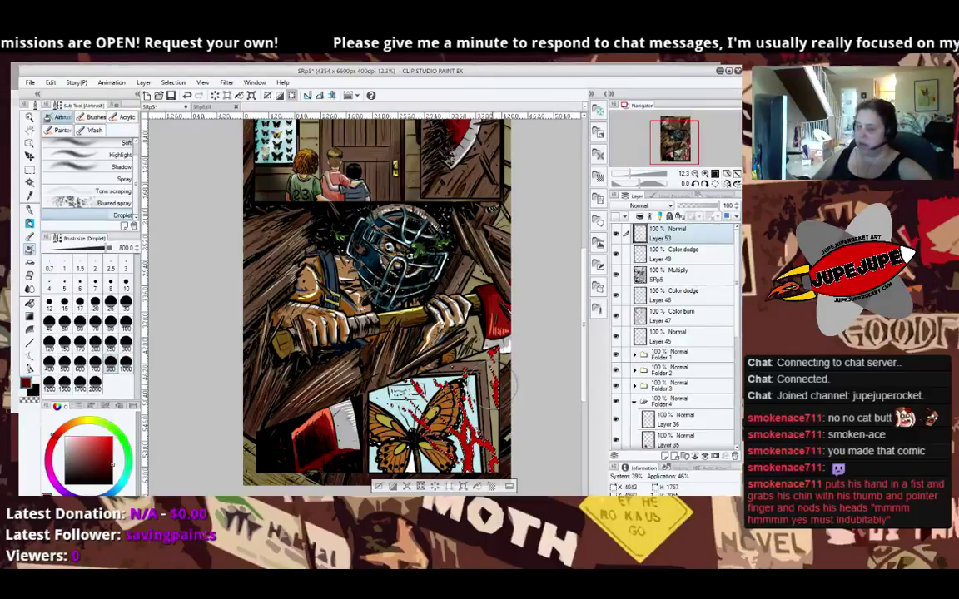
pyautogui.press('[')
pyautogui.press('[')
pyautogui.press('[')
pyautogui.press('[')
pyautogui.press('[')
pyautogui.press('[')
pyautogui.press('[')
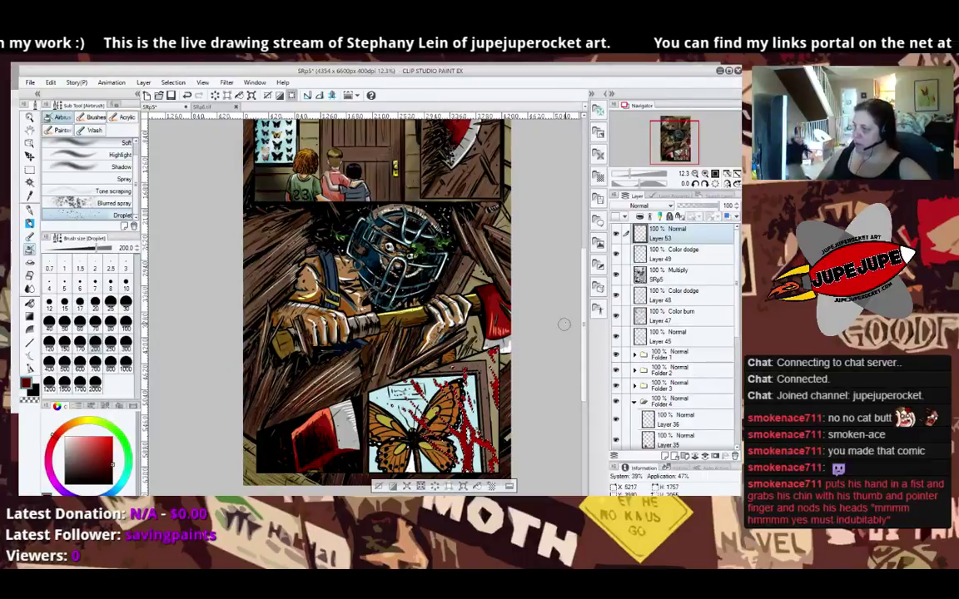
pyautogui.hotkey('ctrl', 'd')
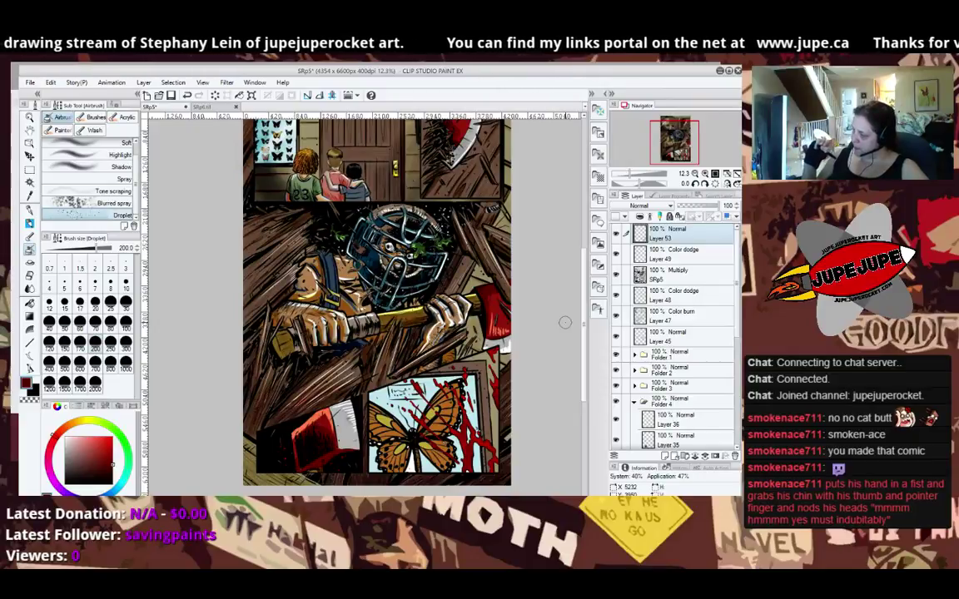
# Add a new layer beneath Layer 3 in Folder 5 and paint black behind the butterfly panel with the Hairpin Sable pen.
pyautogui.press('p')
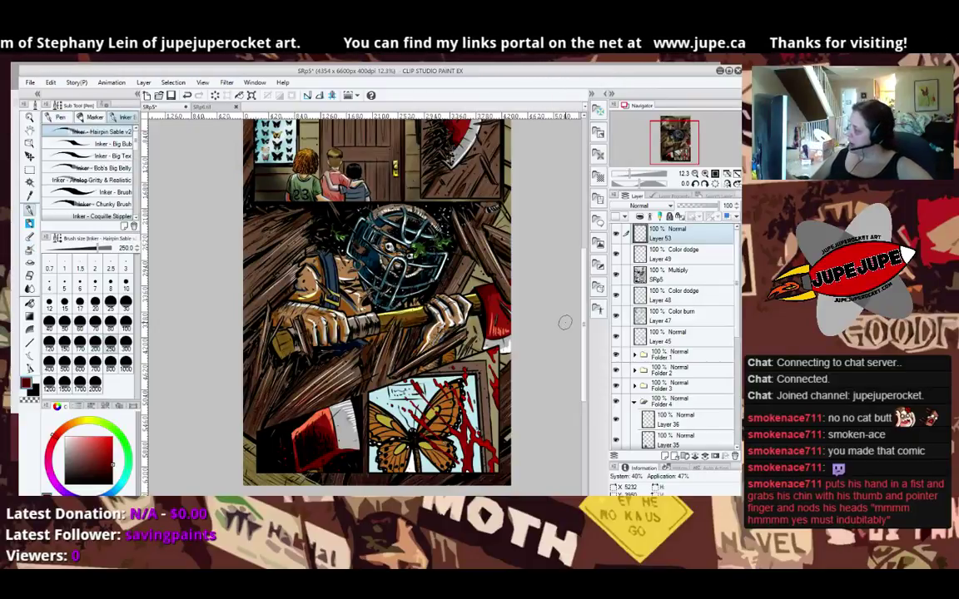
pyautogui.scroll(-5, 682, 350)
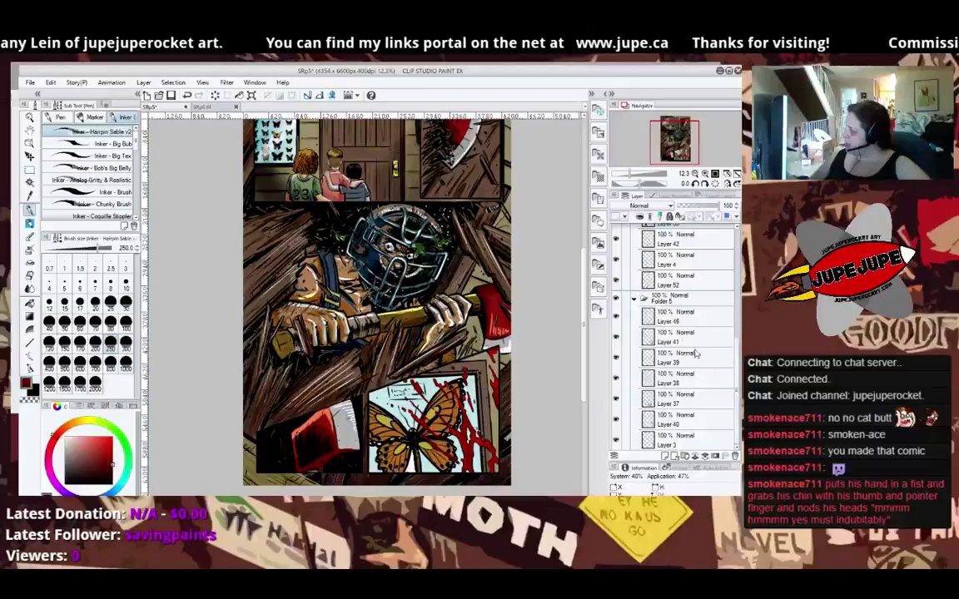
pyautogui.click(686, 440)
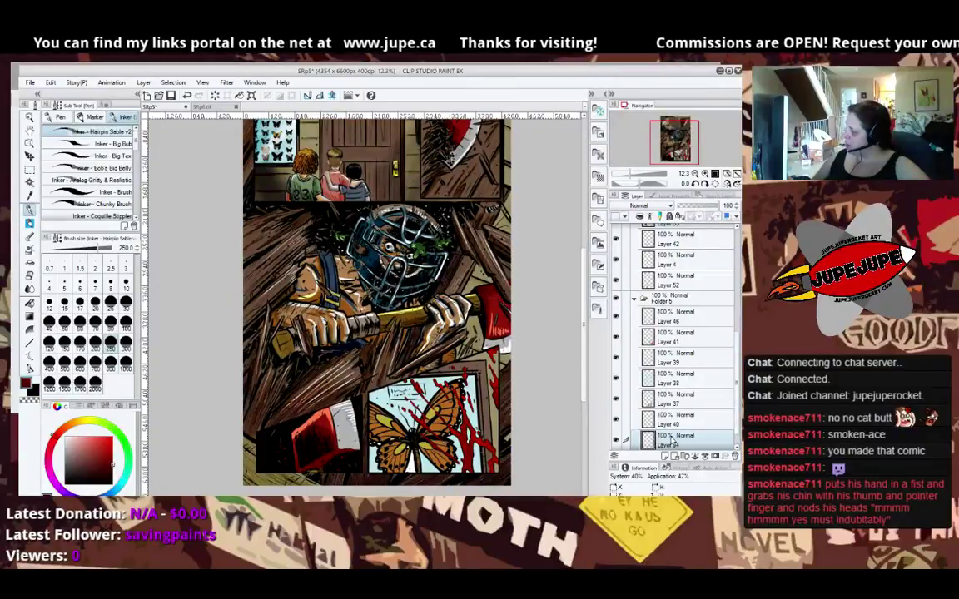
pyautogui.scroll(-1, 673, 439)
pyautogui.moveTo(672, 420); pyautogui.dragTo(677, 445)
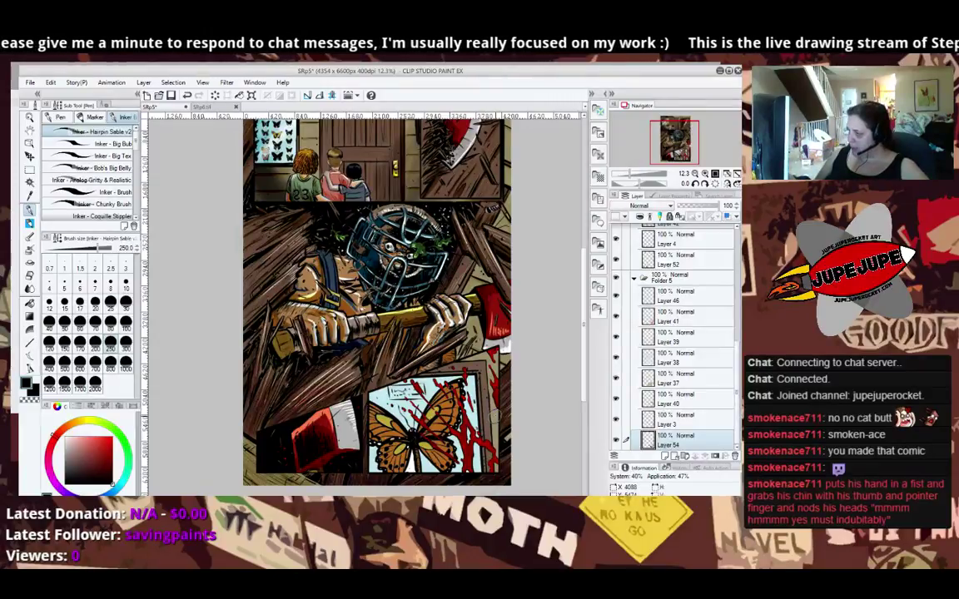
# Brighten the butterfly's wings on Color dodge Layer 48 and deepen the panel's shading on Color burn Layer 47 with the pale grey pen.
pyautogui.scroll(5, 729, 271)
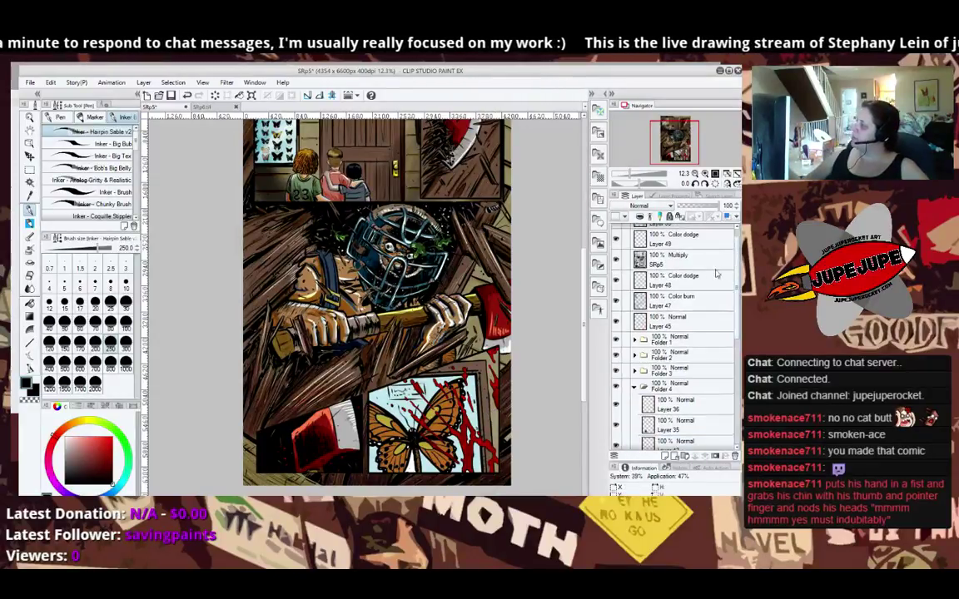
pyautogui.click(722, 279)
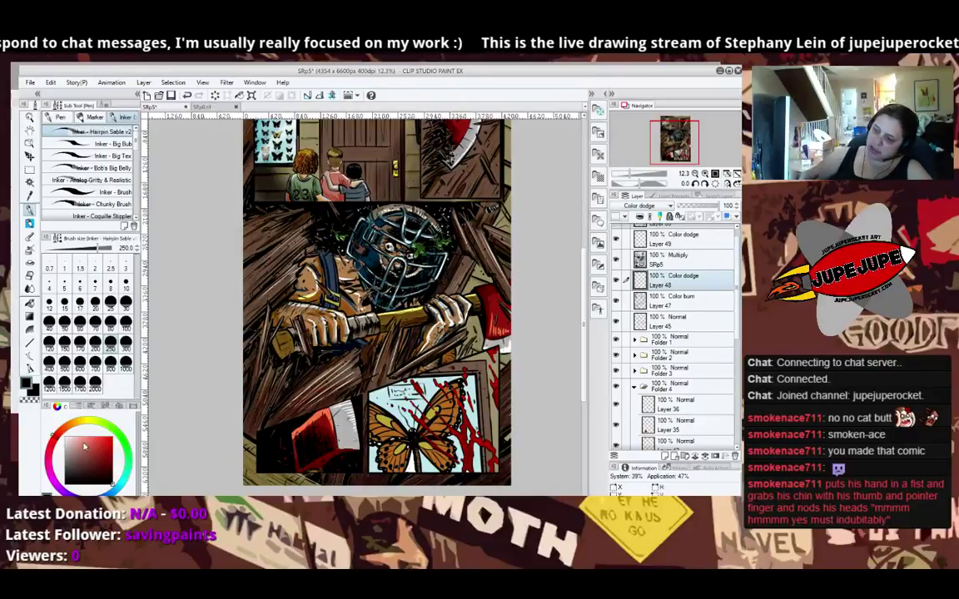
pyautogui.click(93, 406)
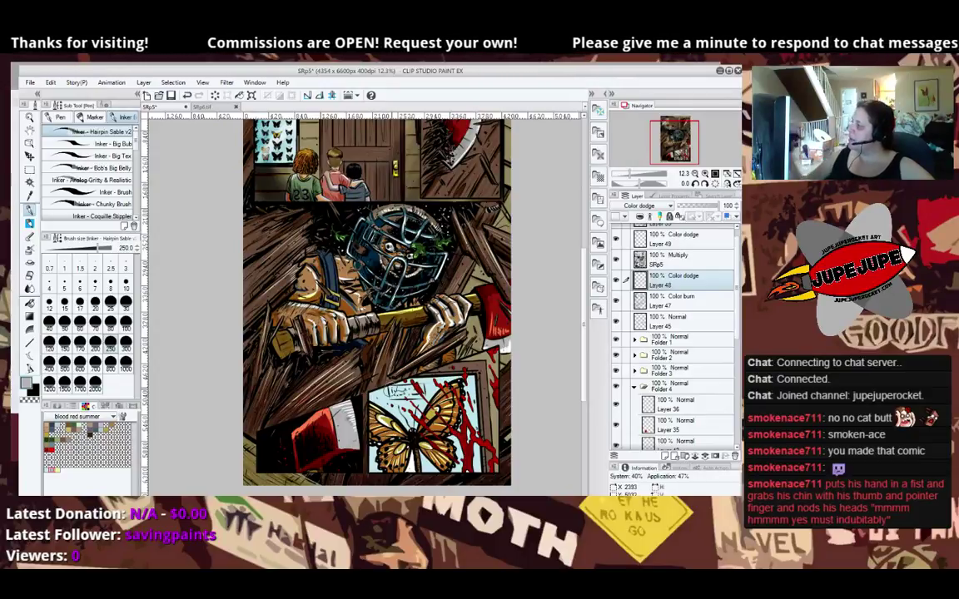
pyautogui.click(658, 300)
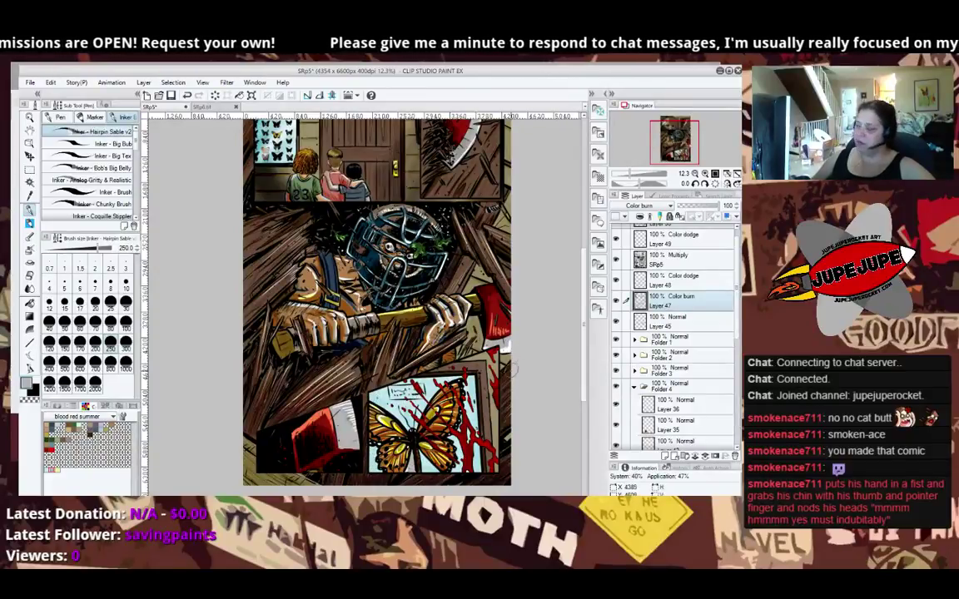
pyautogui.press('b')
pyautogui.press('b')
pyautogui.press('b')
pyautogui.press('b')
pyautogui.press('b')
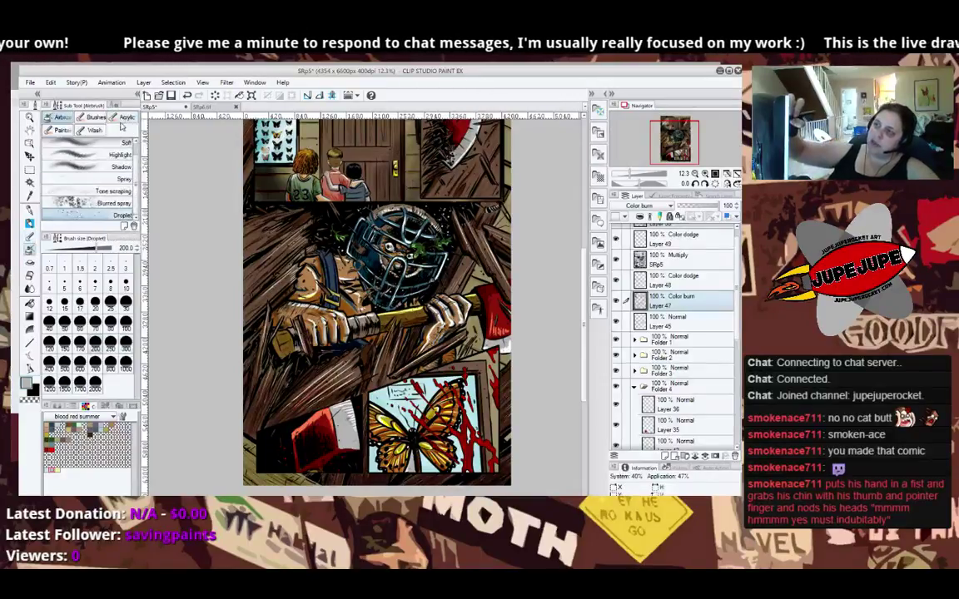
pyautogui.press('b')
pyautogui.press('b')
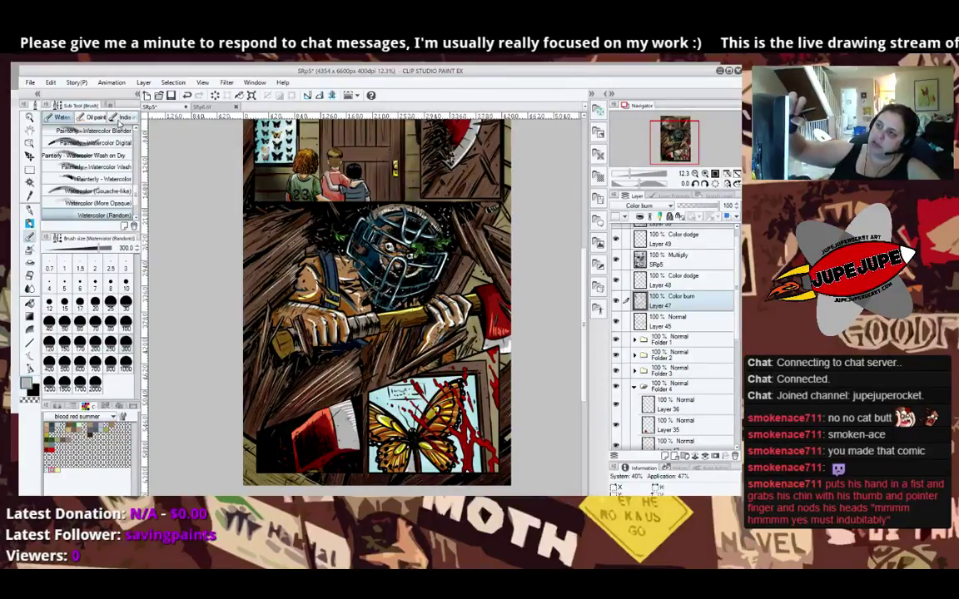
pyautogui.click(136, 153)
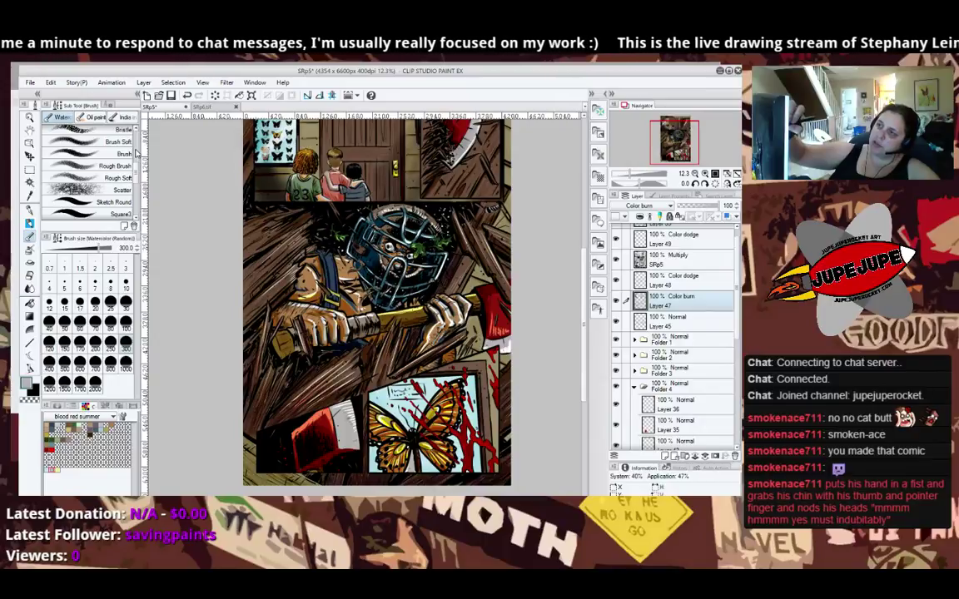
pyautogui.click(135, 129)
pyautogui.click(114, 131)
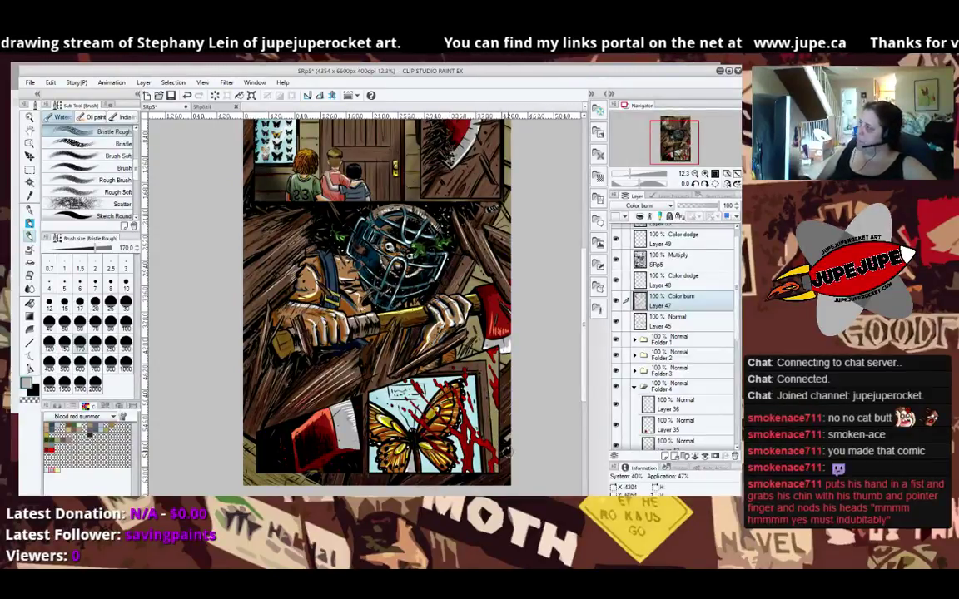
# Add a soft glow over the butterfly on Color dodge Layer 49 with the Painterly Digital Soft Round brush at size 800.
pyautogui.moveTo(740, 254); pyautogui.dragTo(740, 227)
pyautogui.click(694, 254)
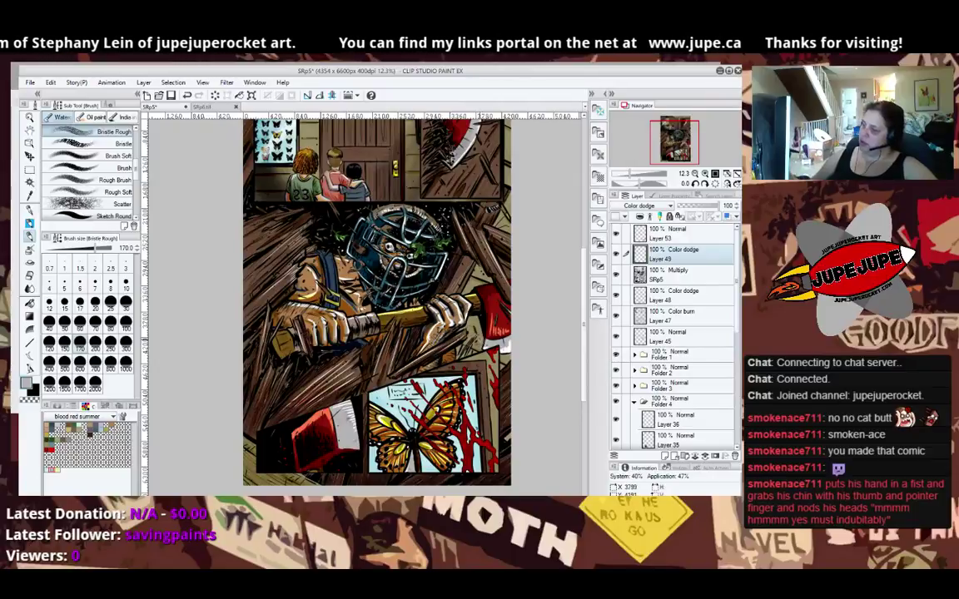
pyautogui.press('b')
pyautogui.press('b')
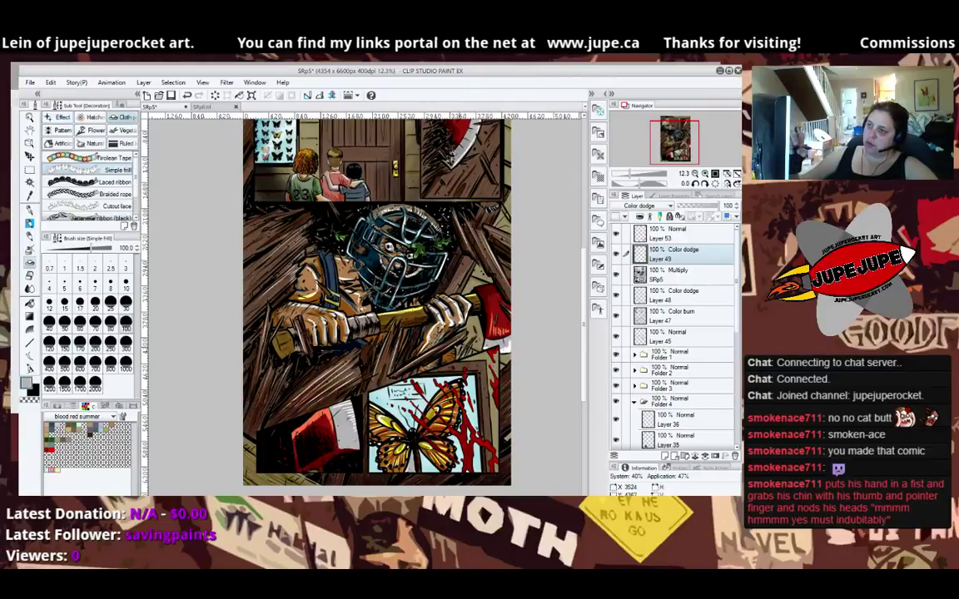
pyautogui.press('b')
pyautogui.press('b')
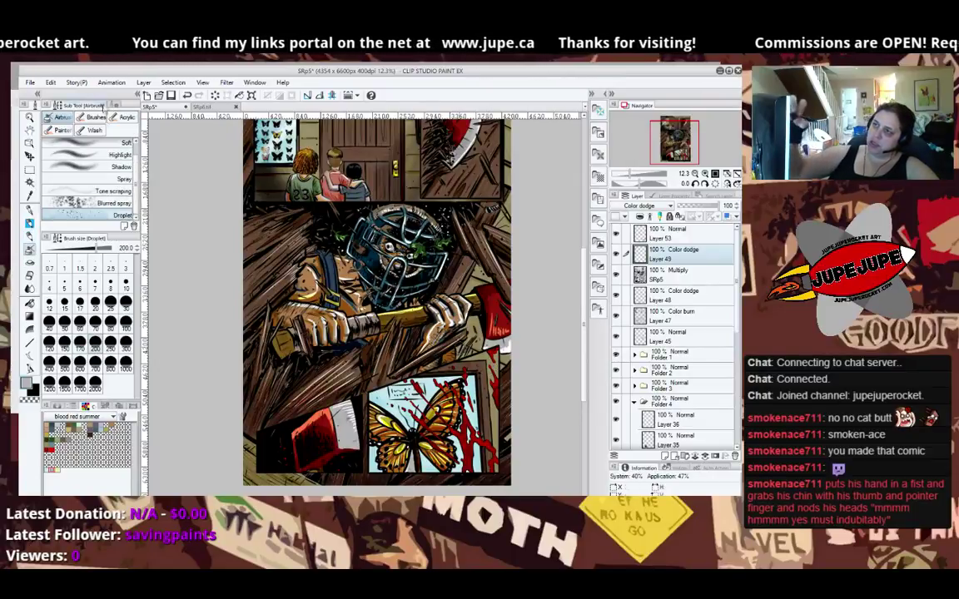
pyautogui.click(61, 130)
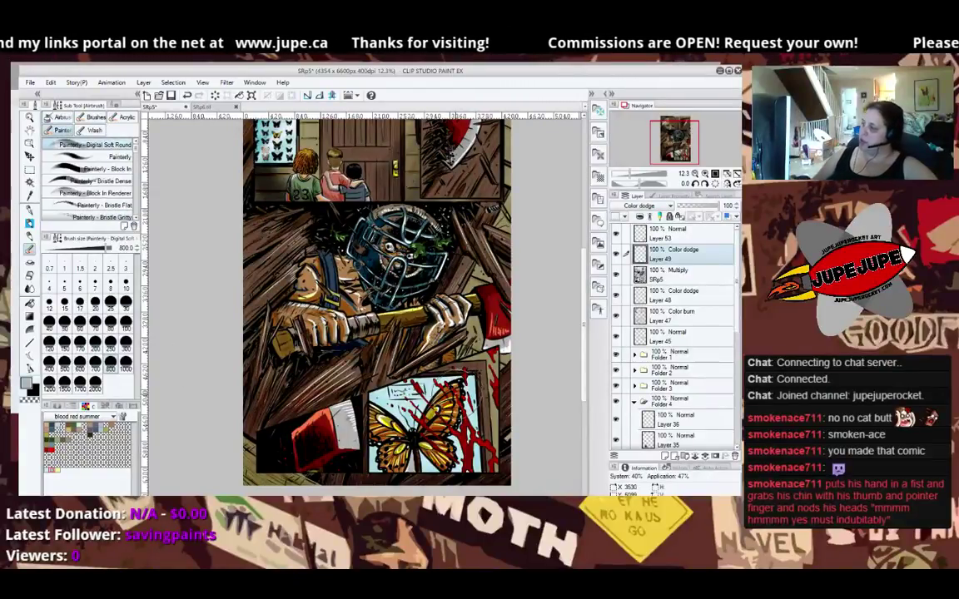
pyautogui.moveTo(415, 351); pyautogui.dragTo(374, 396)
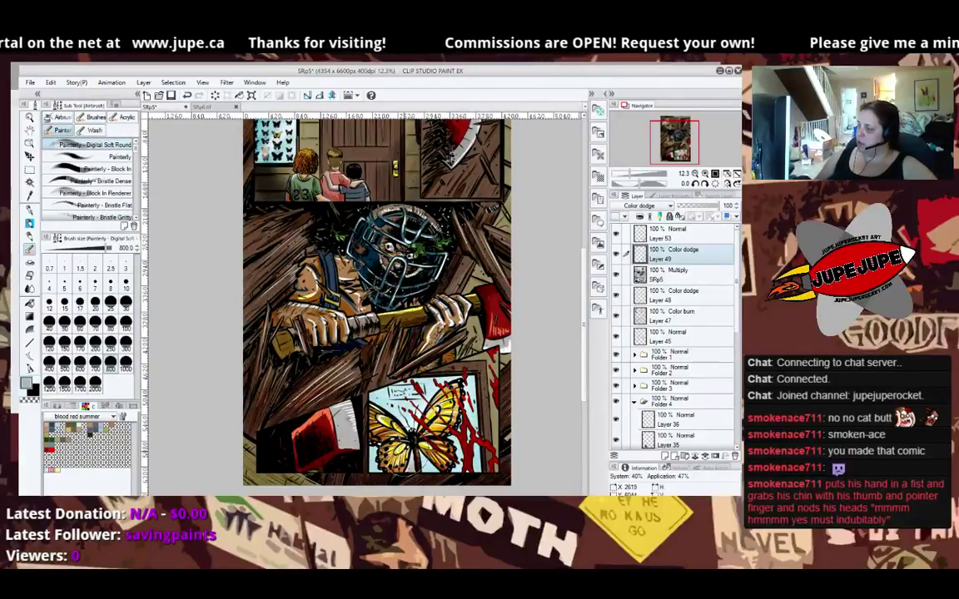
# Load the blood splatter on Layer 41 in Folder 5 as a selection and release it.
pyautogui.hotkey('ctrl', '-')
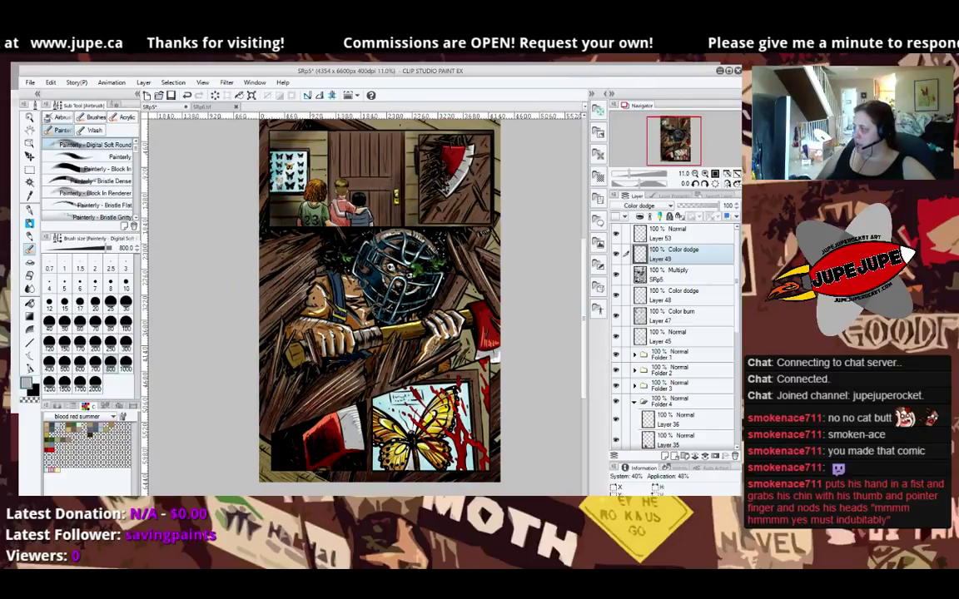
pyautogui.scroll(-5, 737, 328)
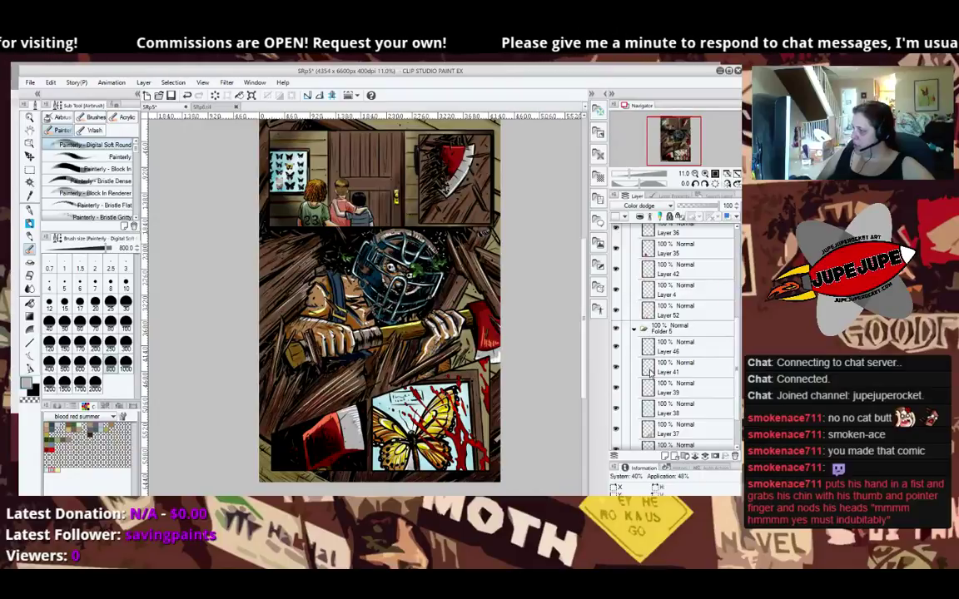
pyautogui.keyDown('ctrl'); pyautogui.click(651, 371); pyautogui.keyUp('ctrl')
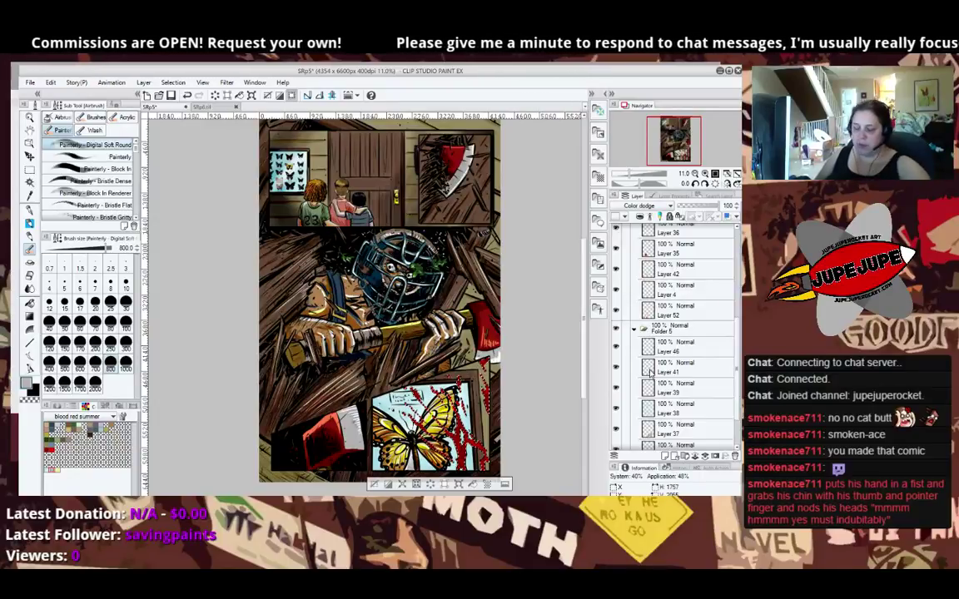
pyautogui.scroll(-1, 520, 264)
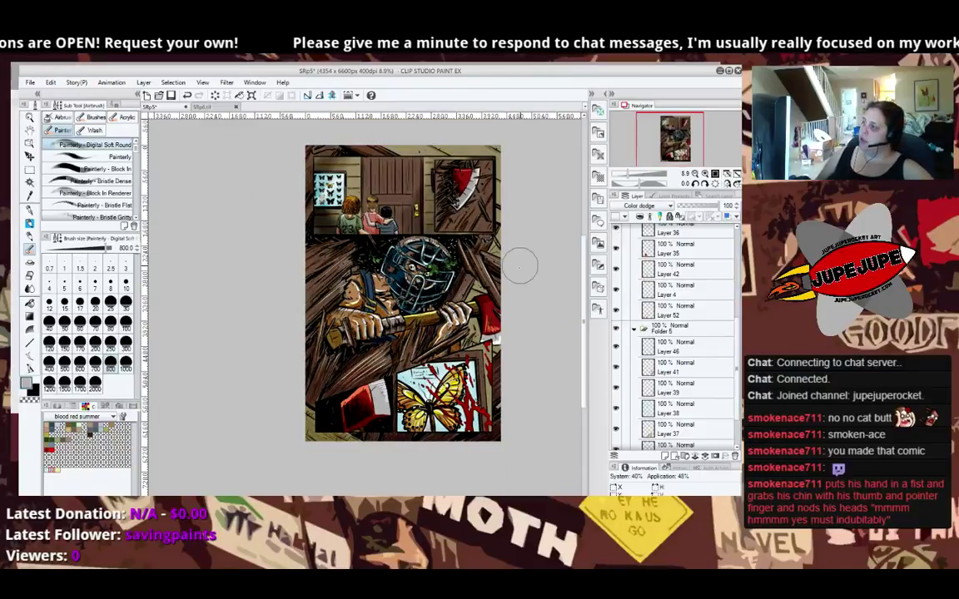
pyautogui.scroll(1, 519, 265)
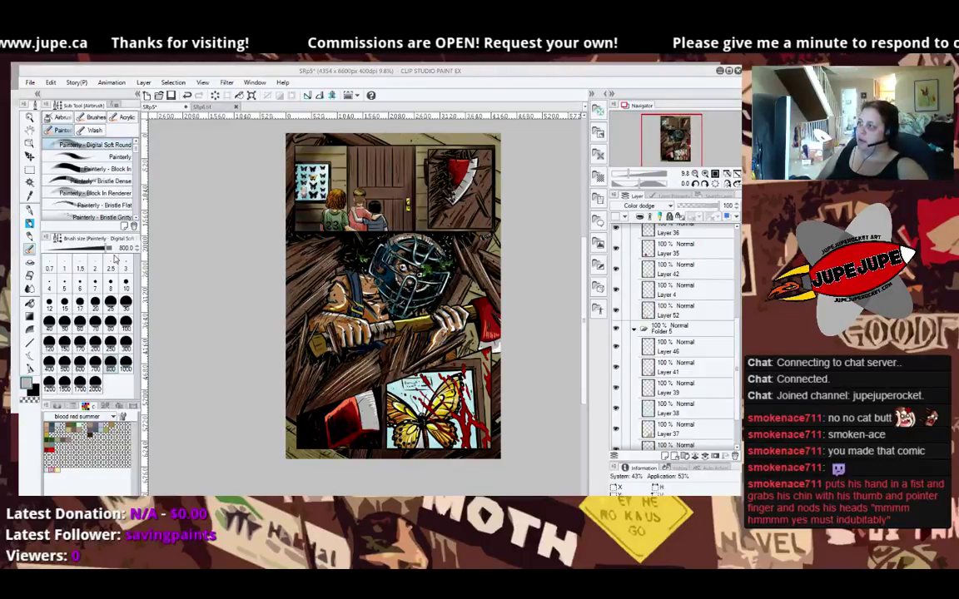
# On the SRp6 page, set the line-art layer's blending mode to Multiply and add a new folder beneath it.
pyautogui.click(212, 108)
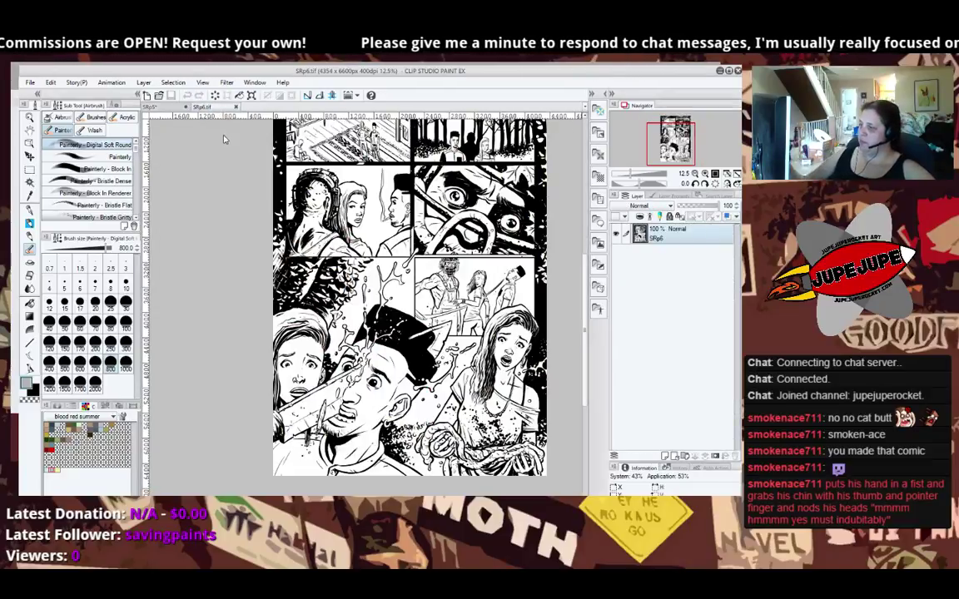
pyautogui.scroll(5, 223, 139)
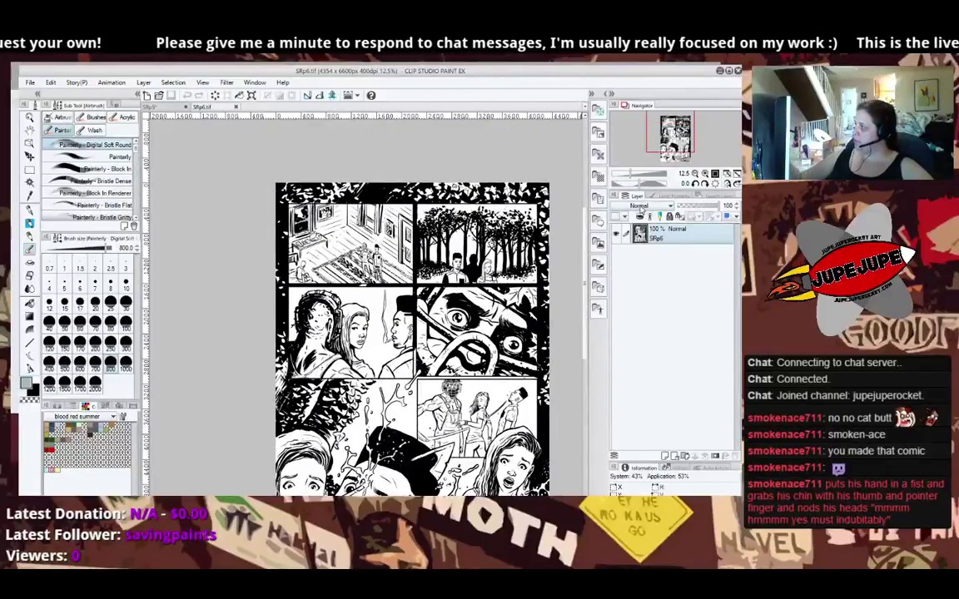
pyautogui.click(653, 231)
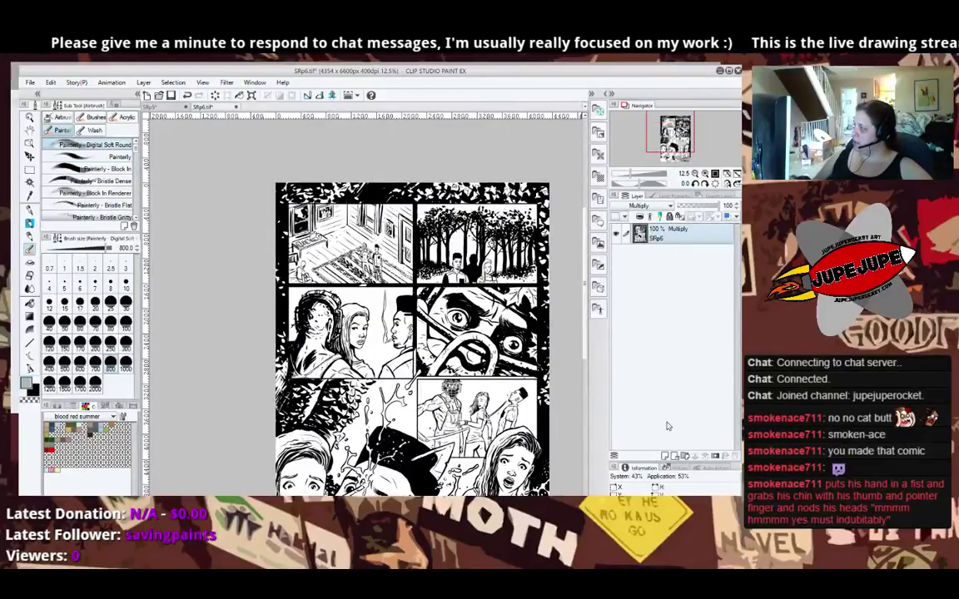
pyautogui.click(685, 456)
pyautogui.moveTo(669, 235); pyautogui.dragTo(674, 264)
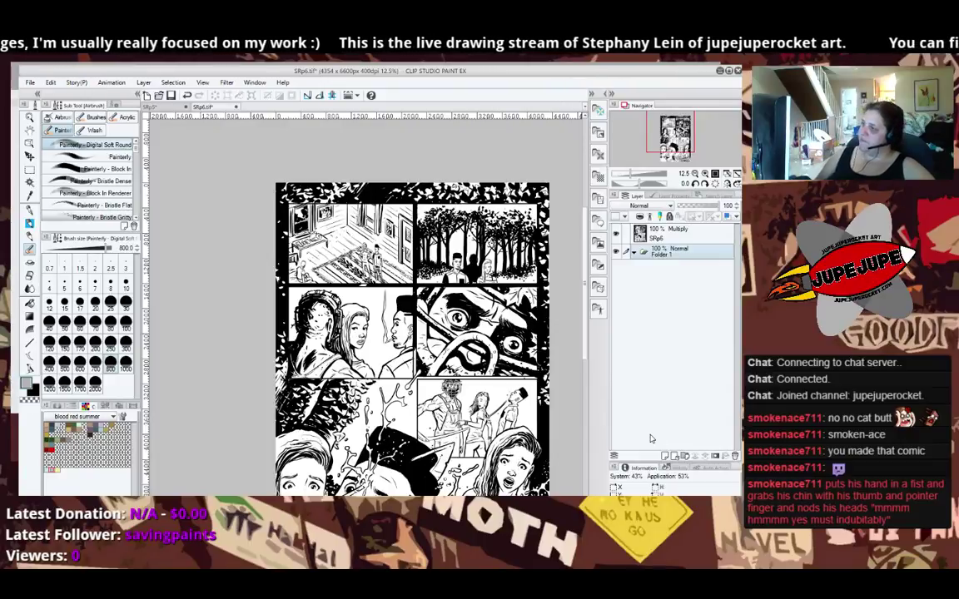
# Add a layer in Folder 1 and fill the first panel's left wall with brown, outlining its edges with the Hairpin Sable pen.
pyautogui.scroll(4, 372, 239)
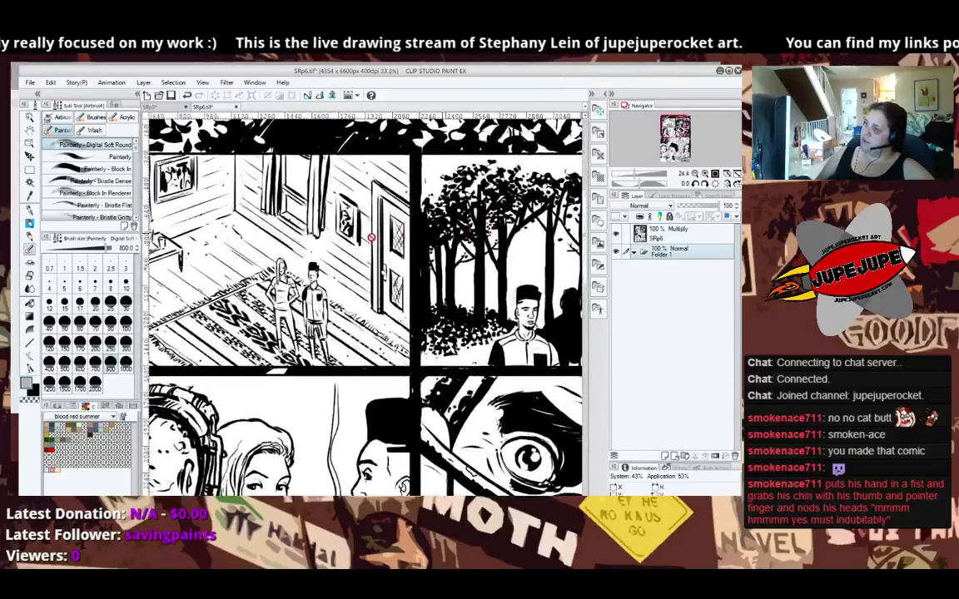
pyautogui.moveTo(306, 372); pyautogui.dragTo(427, 376)
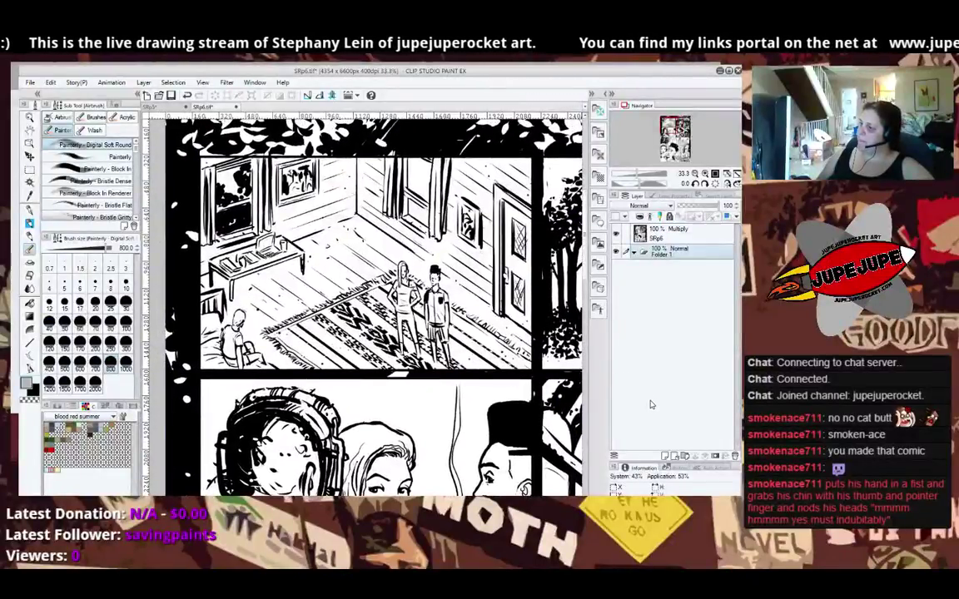
pyautogui.click(666, 459)
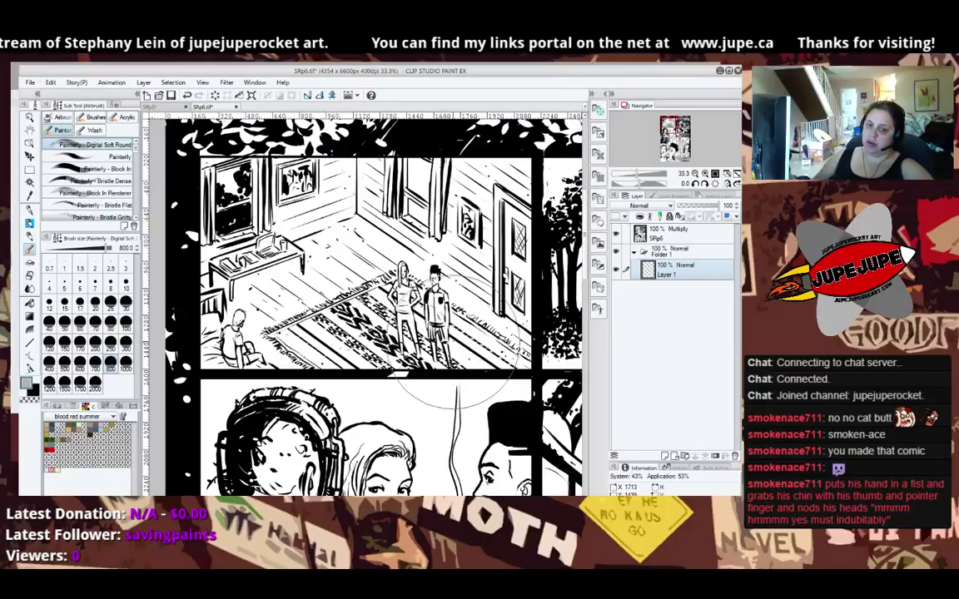
pyautogui.press('p')
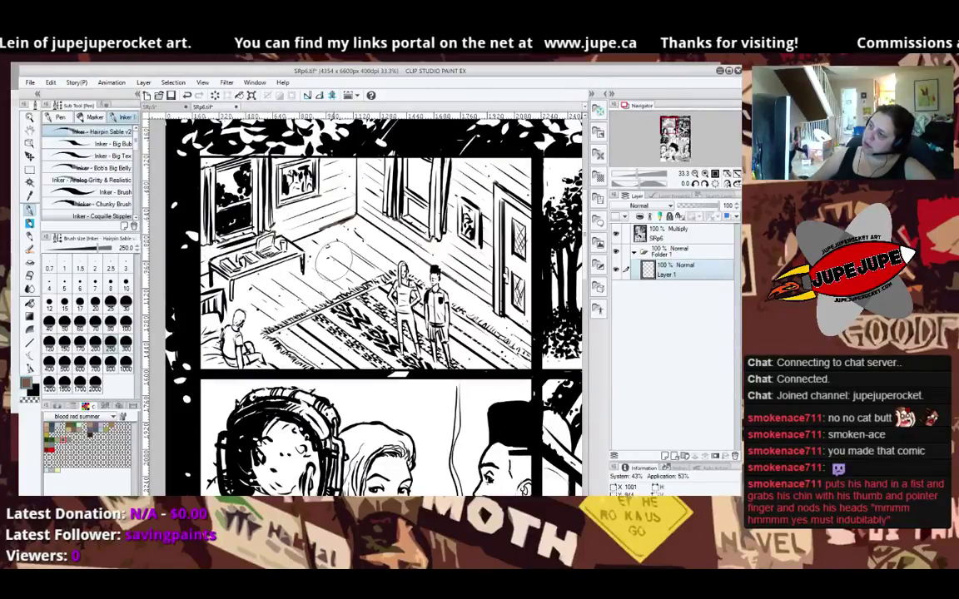
pyautogui.press('g')
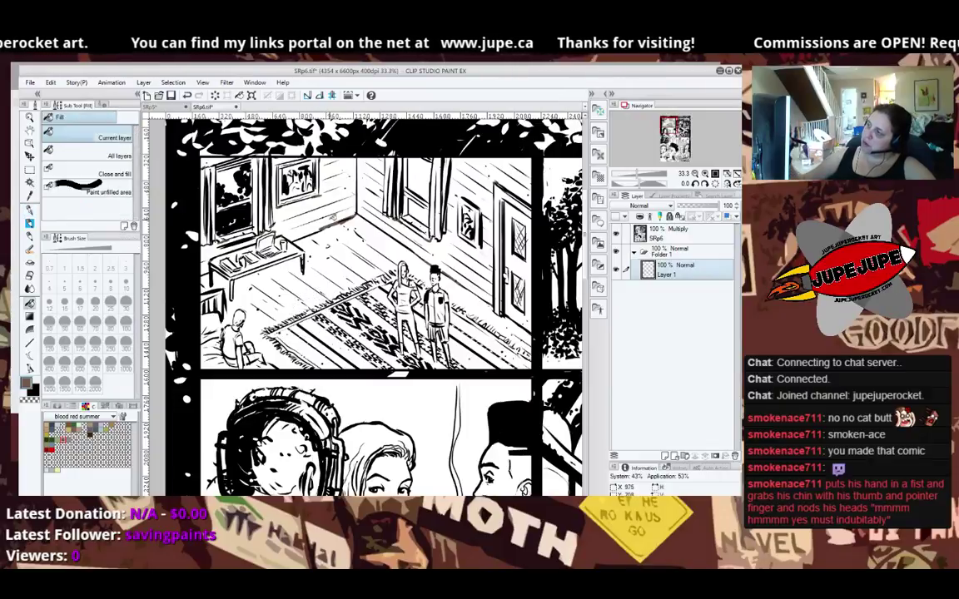
pyautogui.click(333, 216)
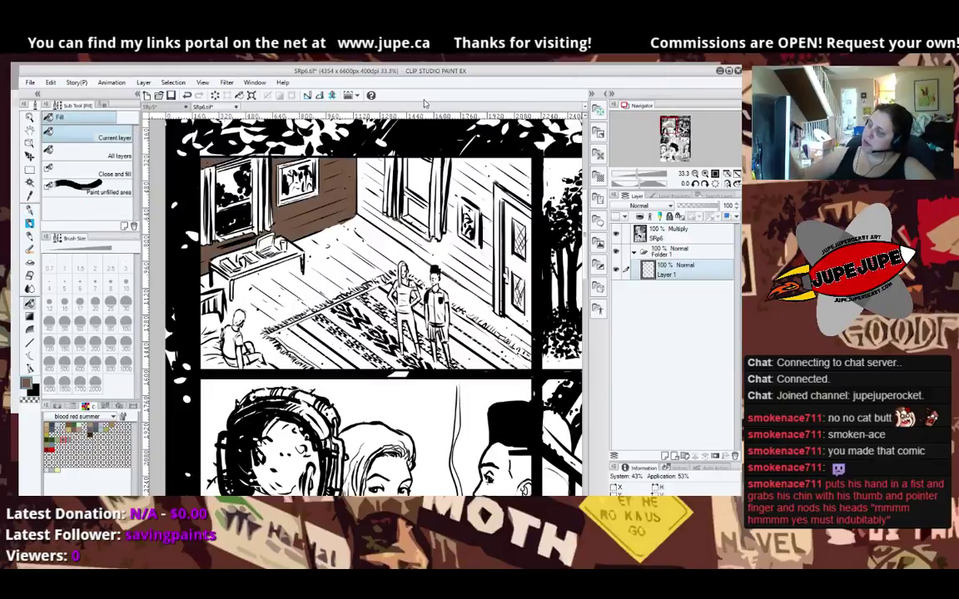
# Fill the first panel's right wall with brown, undoing the first fill and closing the outline around the framed picture and door.
pyautogui.click(467, 221)
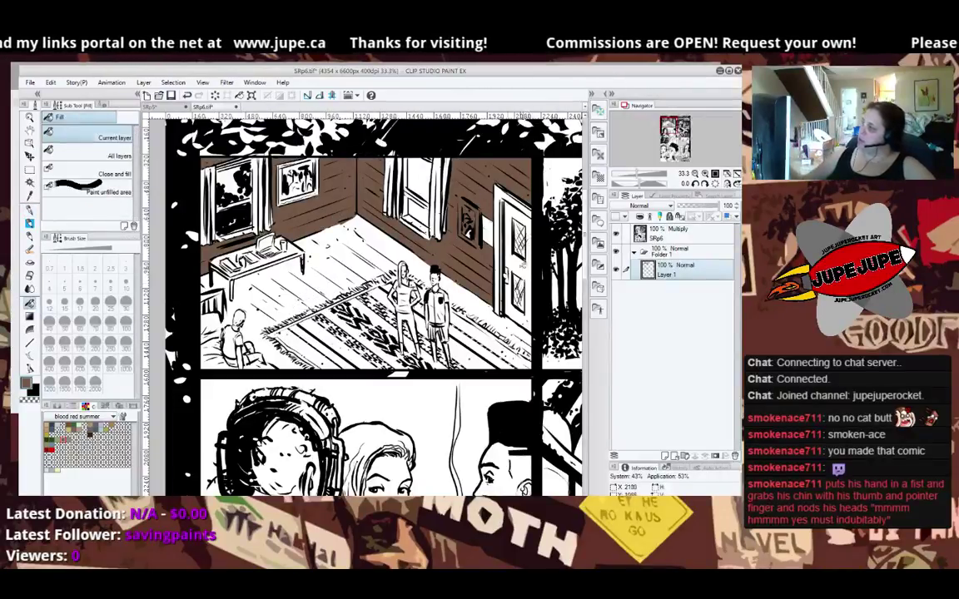
pyautogui.hotkey('ctrl', 'z')
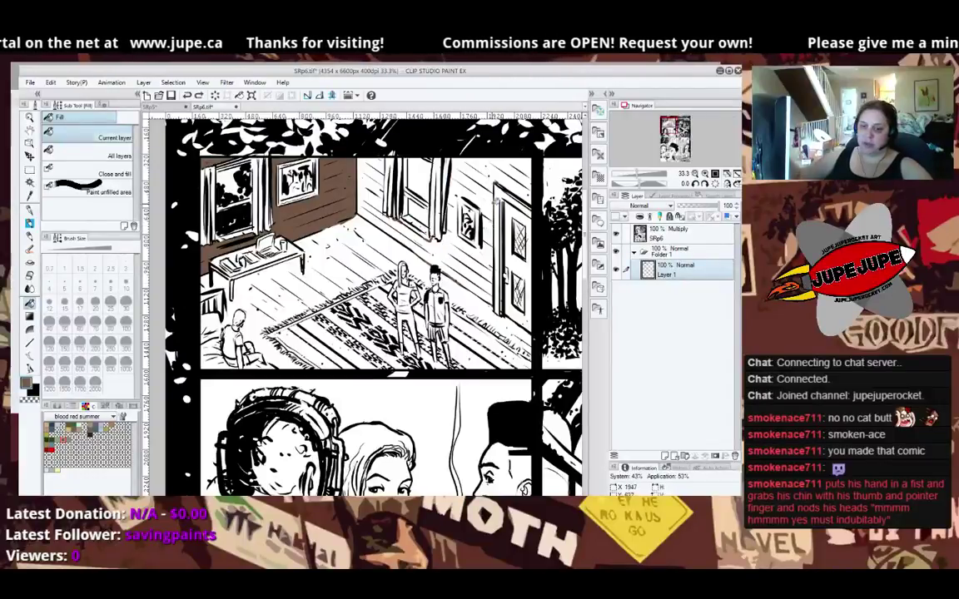
pyautogui.press('p')
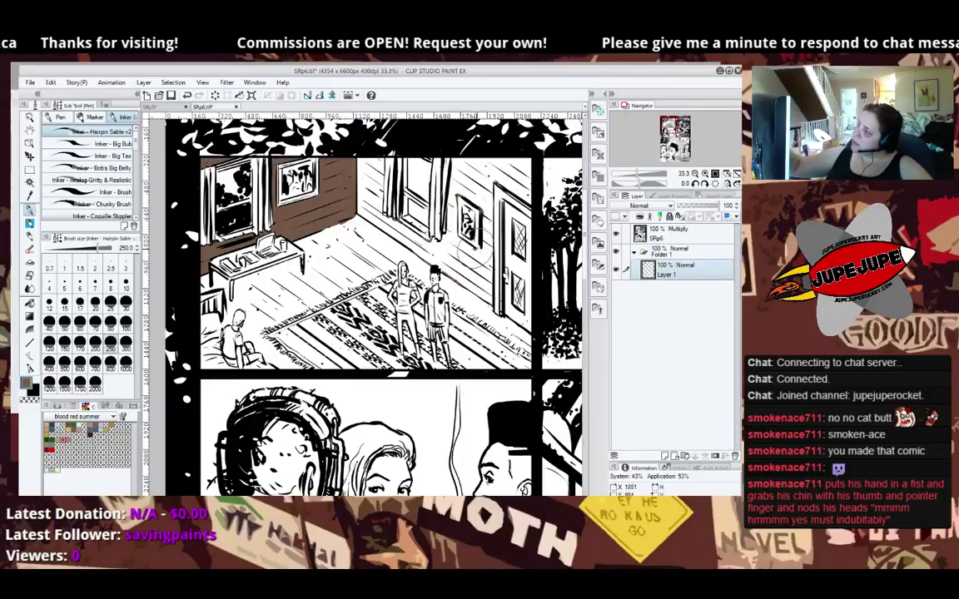
pyautogui.press('g')
pyautogui.click(445, 213)
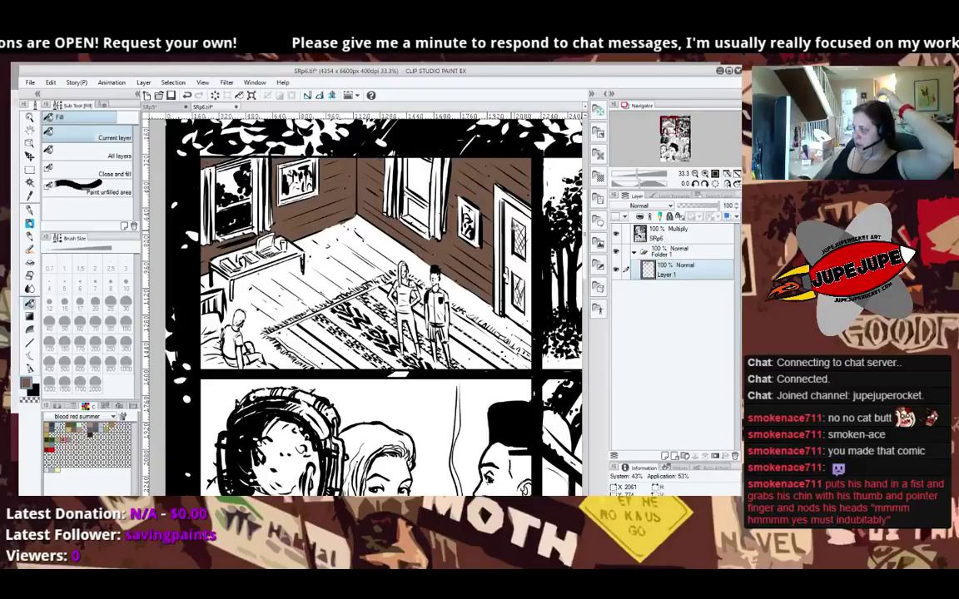
# Add a layer above Layer 1, choose a golden brown, and outline and fill the floor strip between the rug and the door.
pyautogui.click(666, 456)
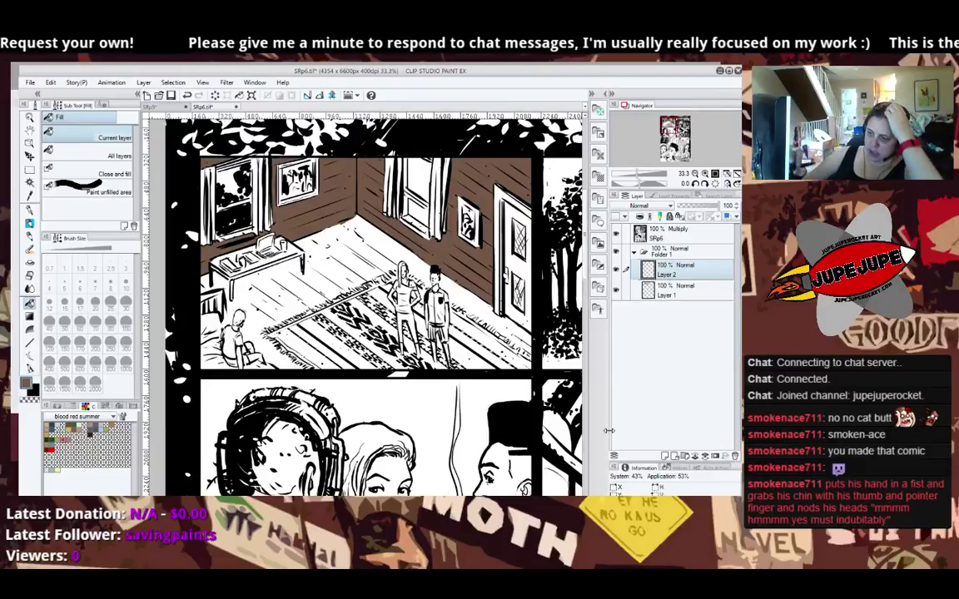
pyautogui.click(59, 406)
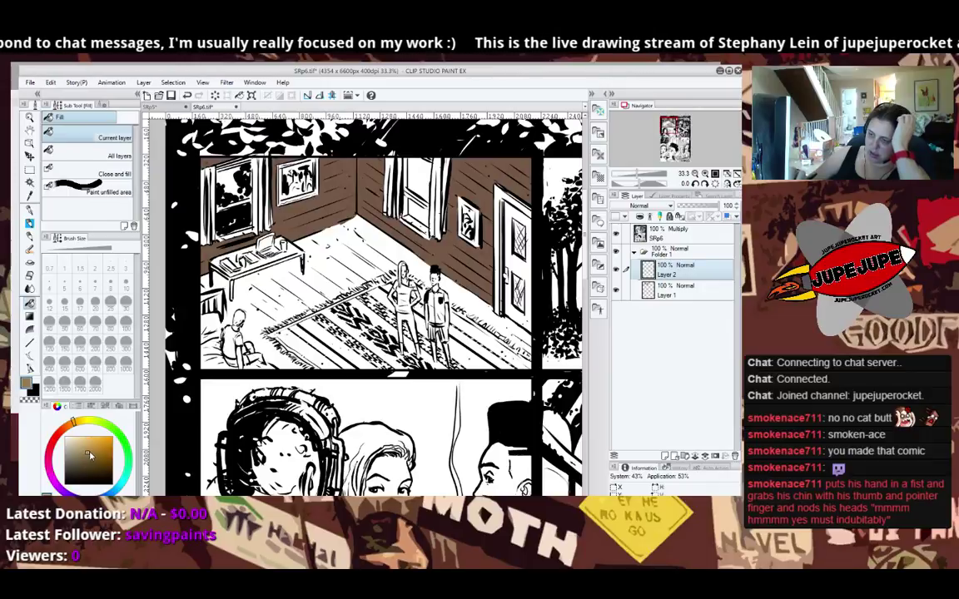
pyautogui.press('p')
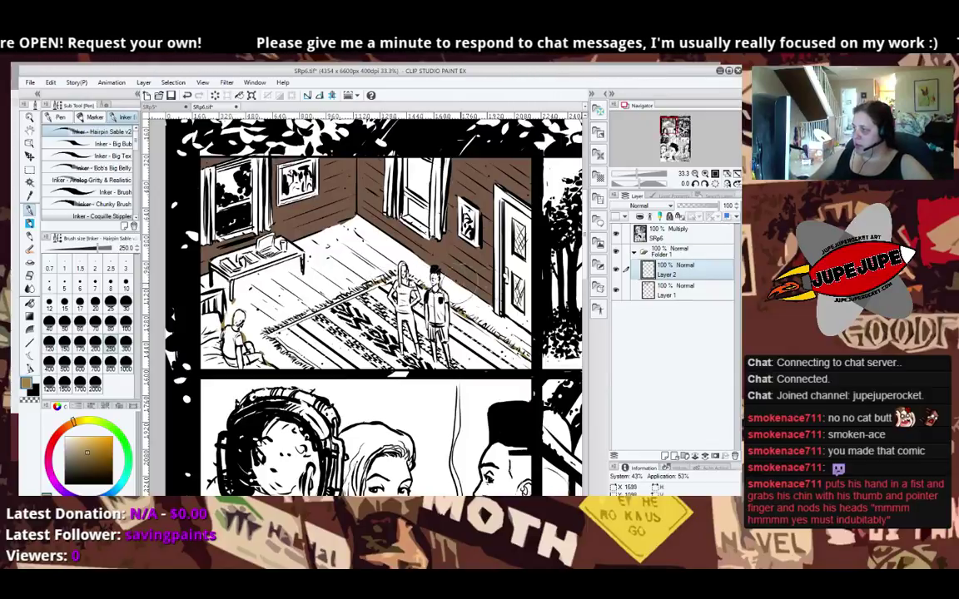
pyautogui.press('g')
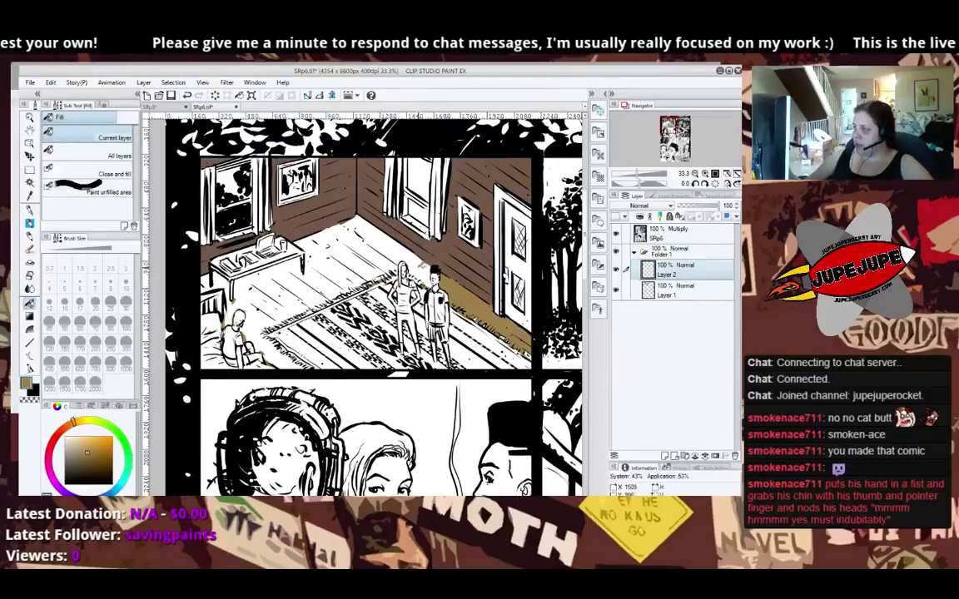
# Fill the rest of the first panel's floor with golden brown, undoing overflowing fills and closing the outline around the desk with the pen.
pyautogui.click(386, 240)
pyautogui.hotkey('ctrl', 'z')
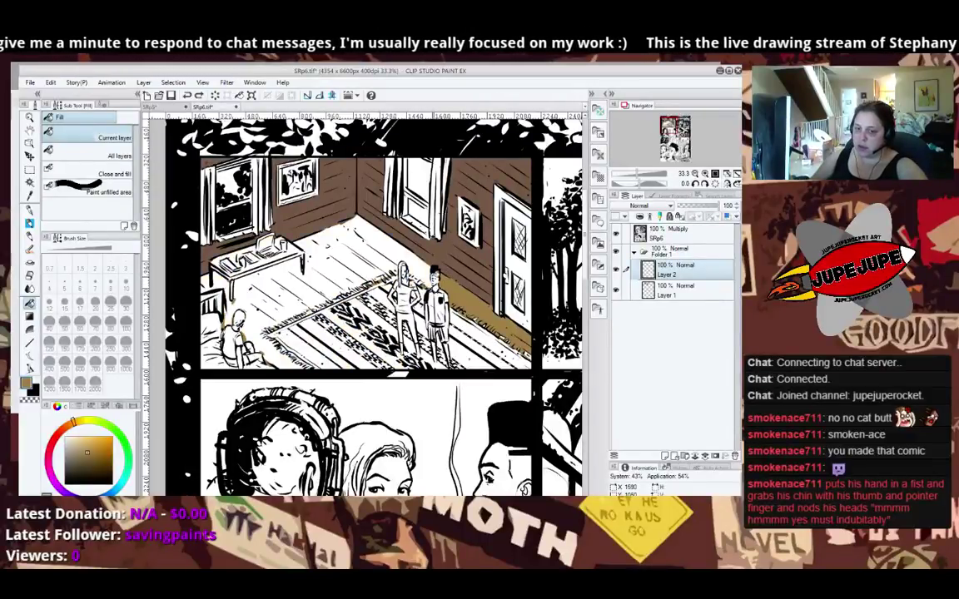
pyautogui.press('p')
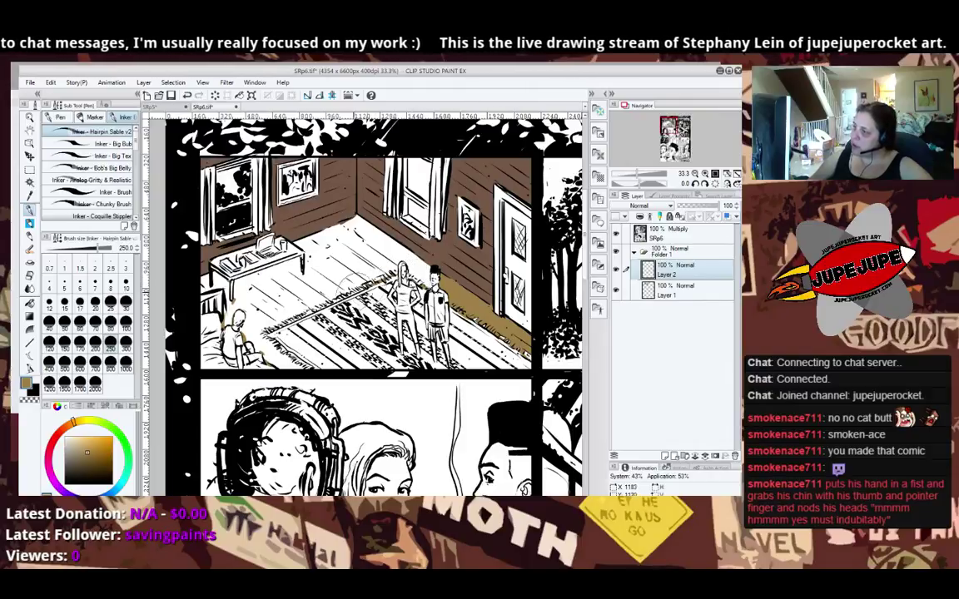
pyautogui.press('g')
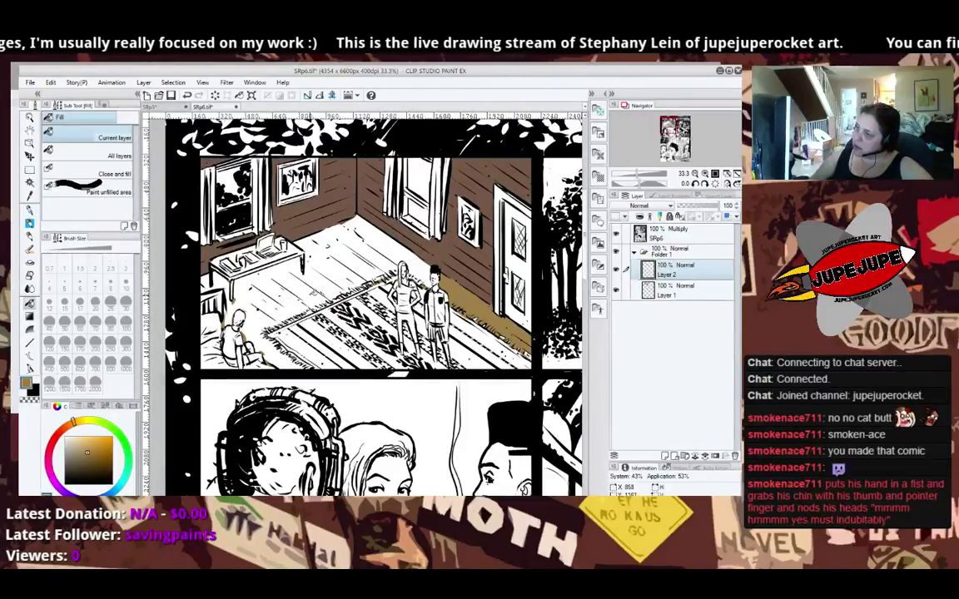
pyautogui.click(340, 286)
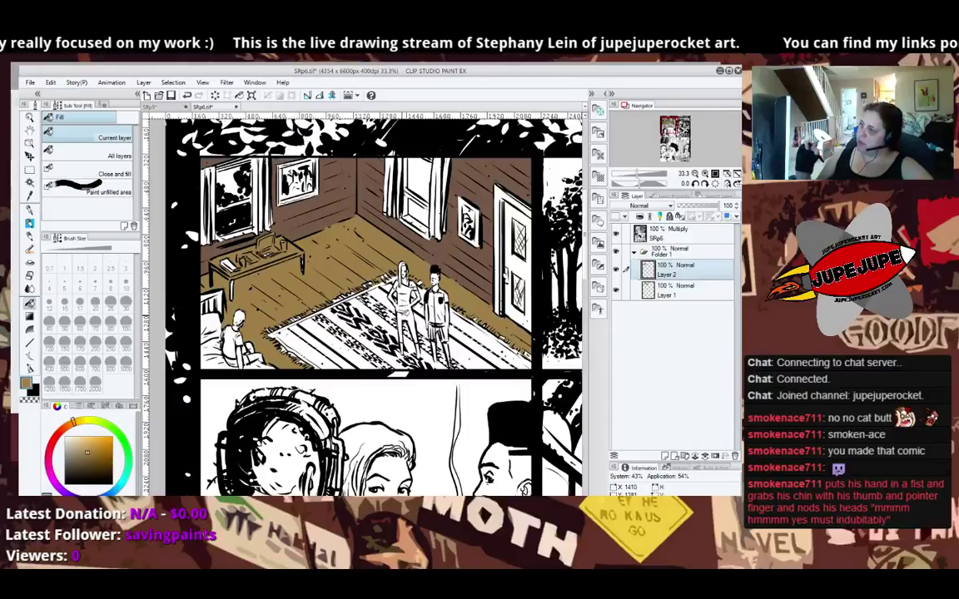
pyautogui.hotkey('ctrl', 'z')
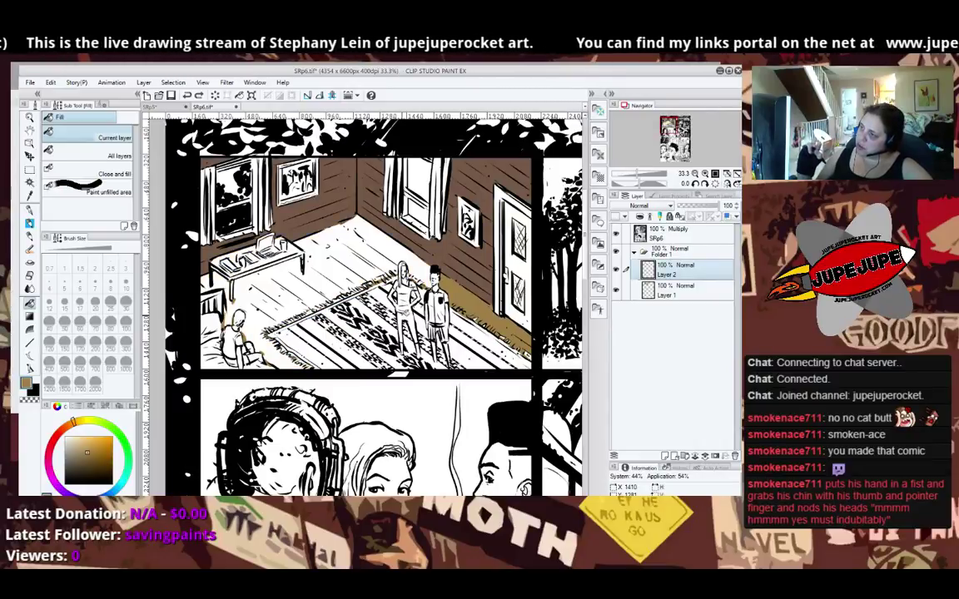
pyautogui.press('p')
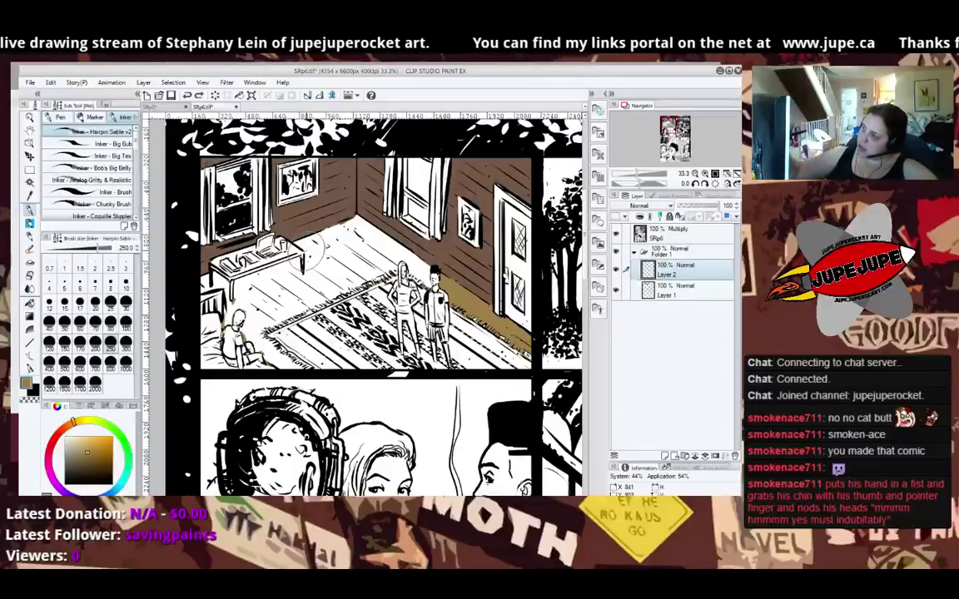
pyautogui.press('g')
pyautogui.click(342, 265)
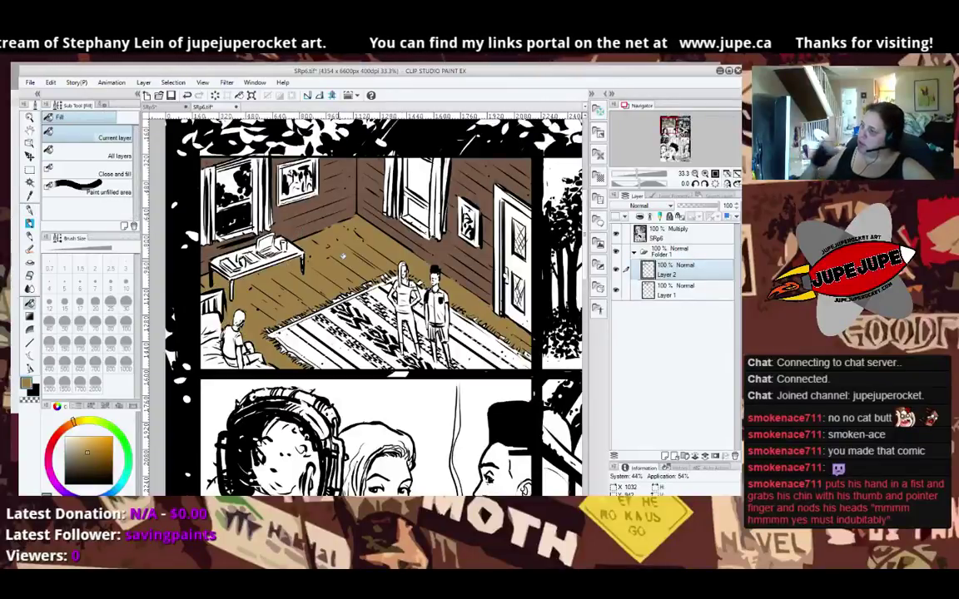
# Choose a muted green from the blood red summer color set and fill the curtains of both windows in the first panel.
pyautogui.press('p')
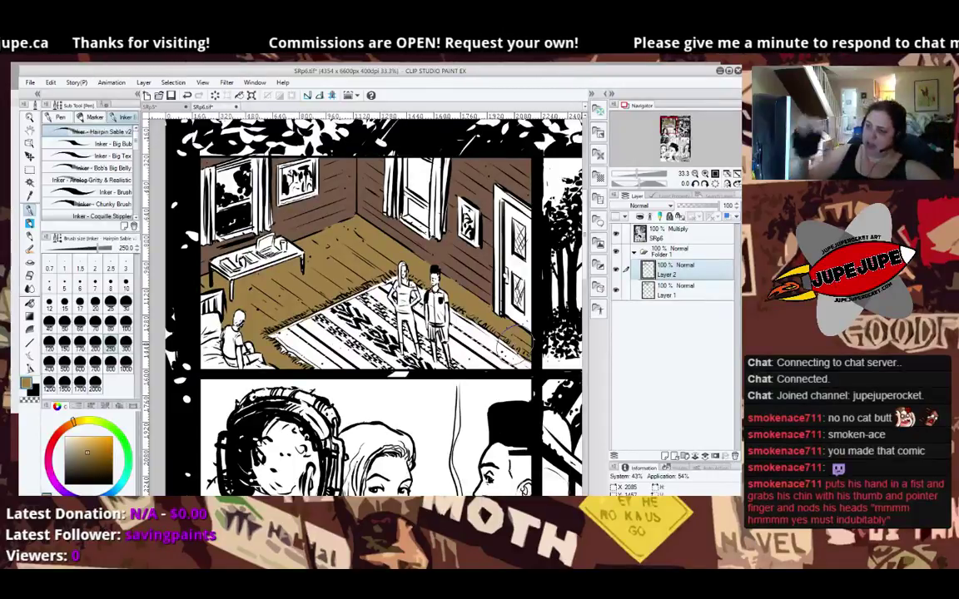
pyautogui.click(86, 407)
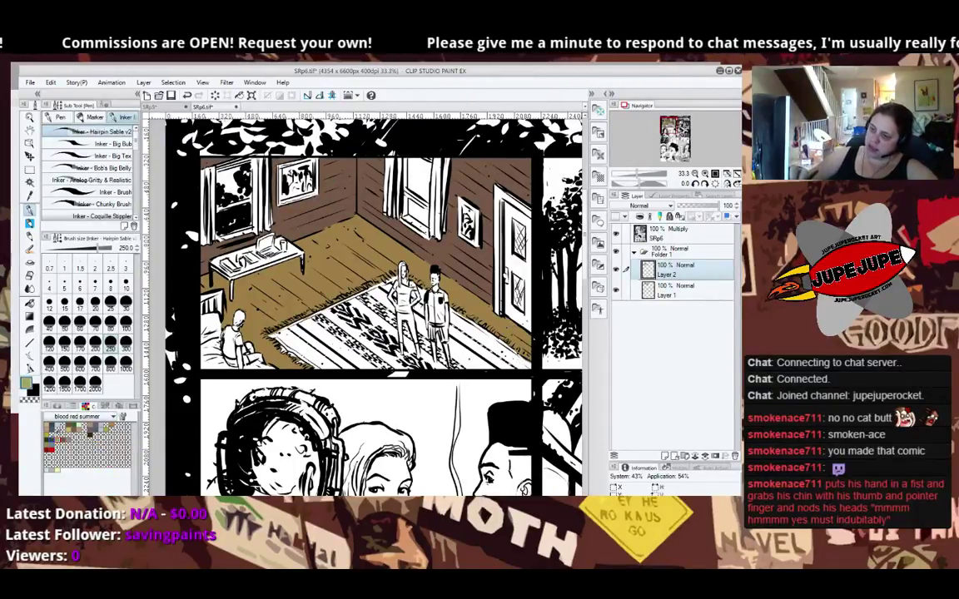
pyautogui.press('g')
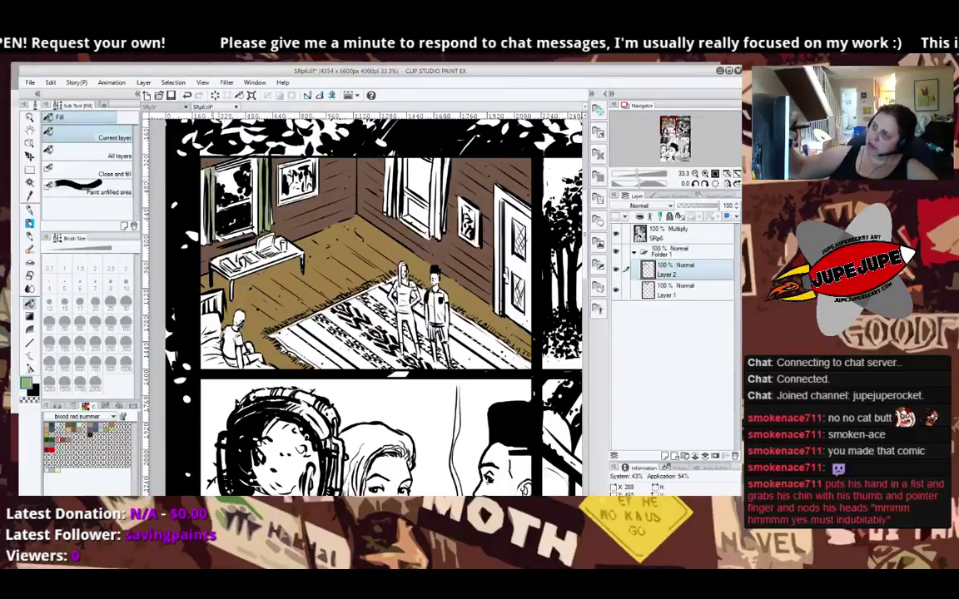
pyautogui.click(390, 193)
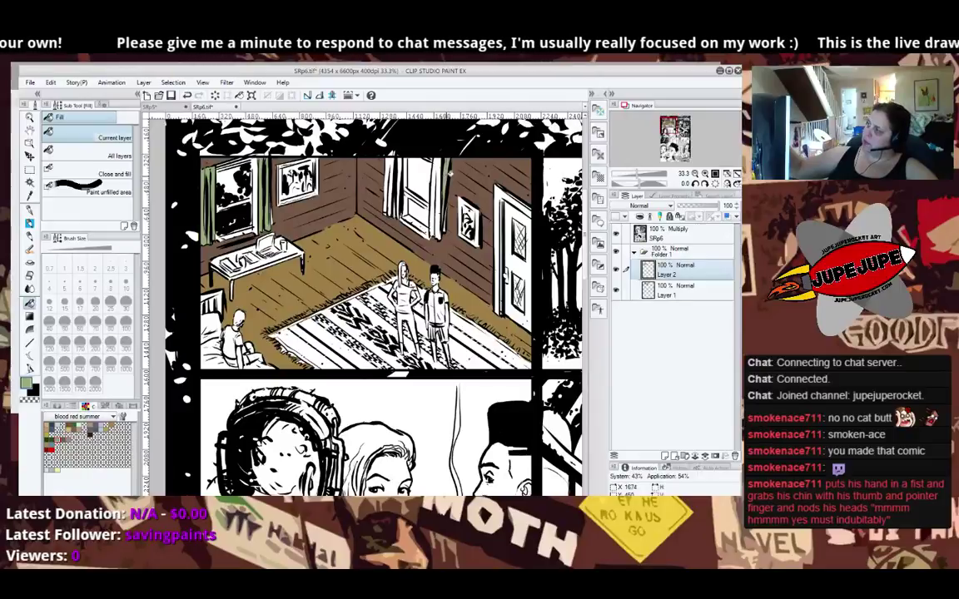
pyautogui.click(442, 175)
pyautogui.click(394, 171)
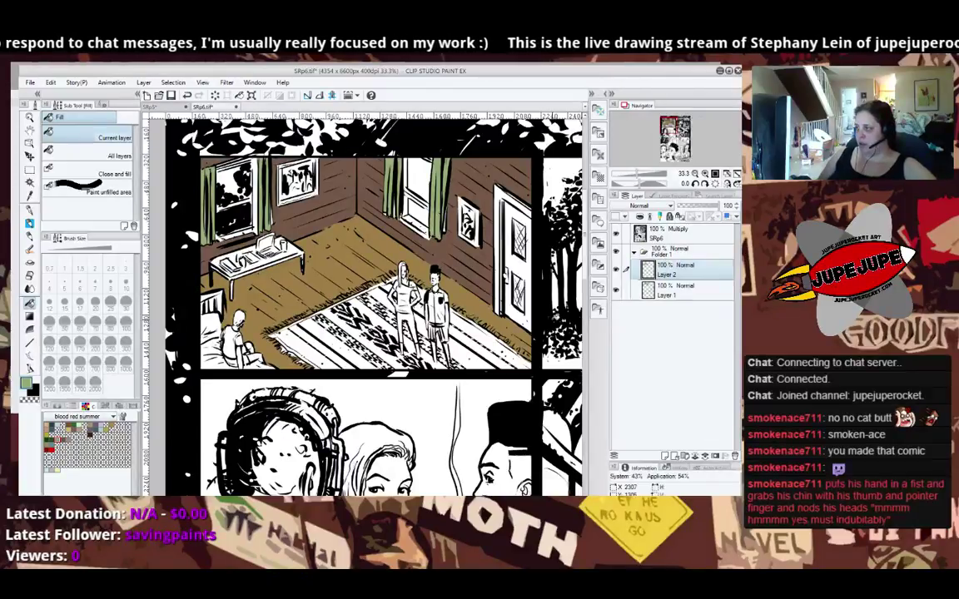
# Fill the rug's outer bands and central stripes with muted green, undoing one overflowing fill and closing gaps around the standing figures.
pyautogui.click(498, 340)
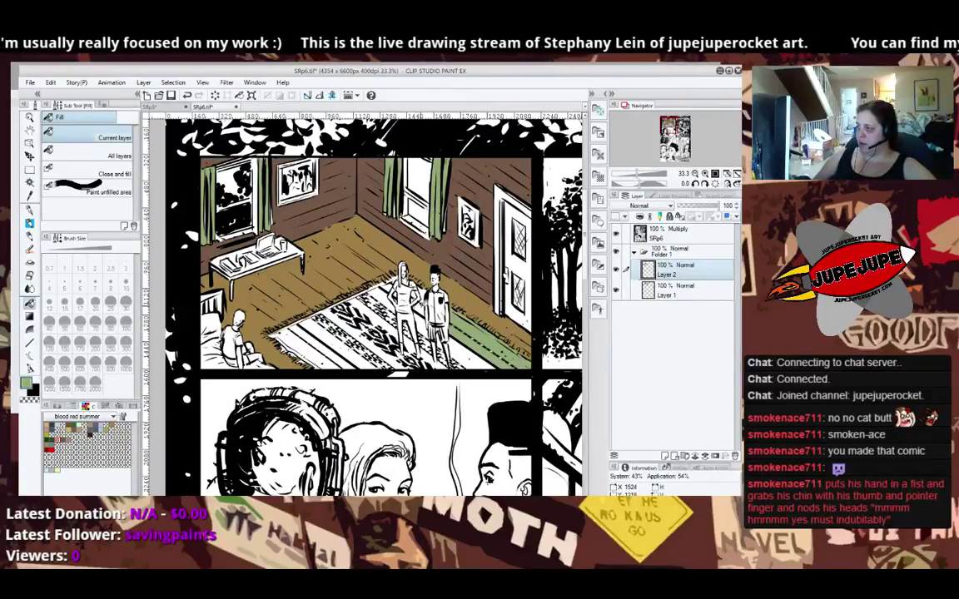
pyautogui.click(354, 256)
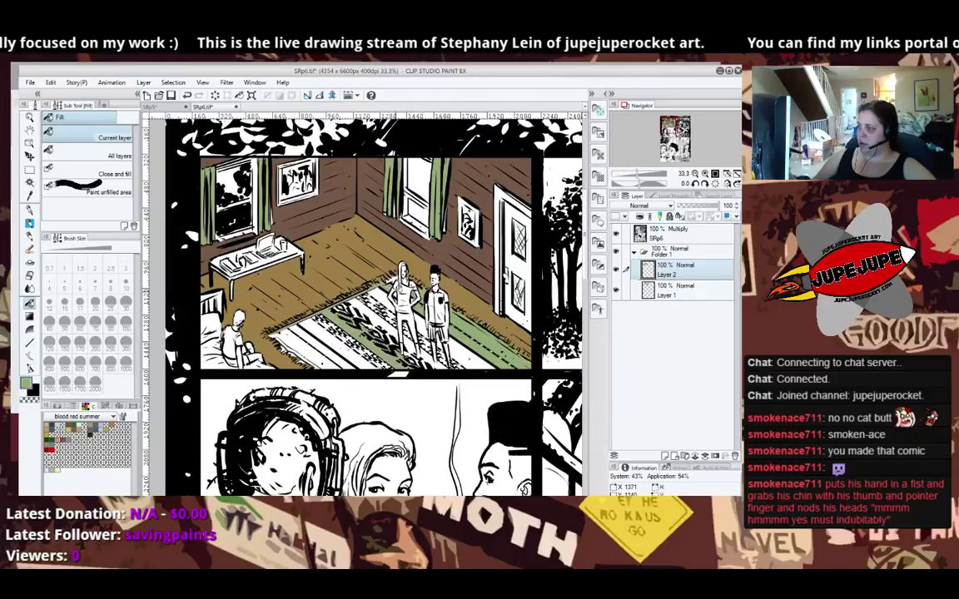
pyautogui.hotkey('ctrl', 'z')
pyautogui.press('p')
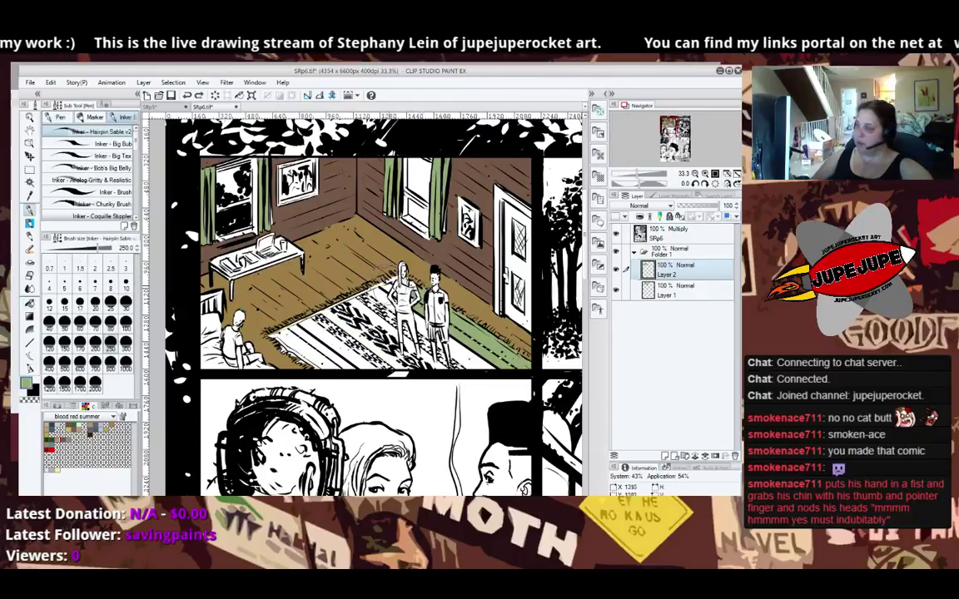
pyautogui.press('g')
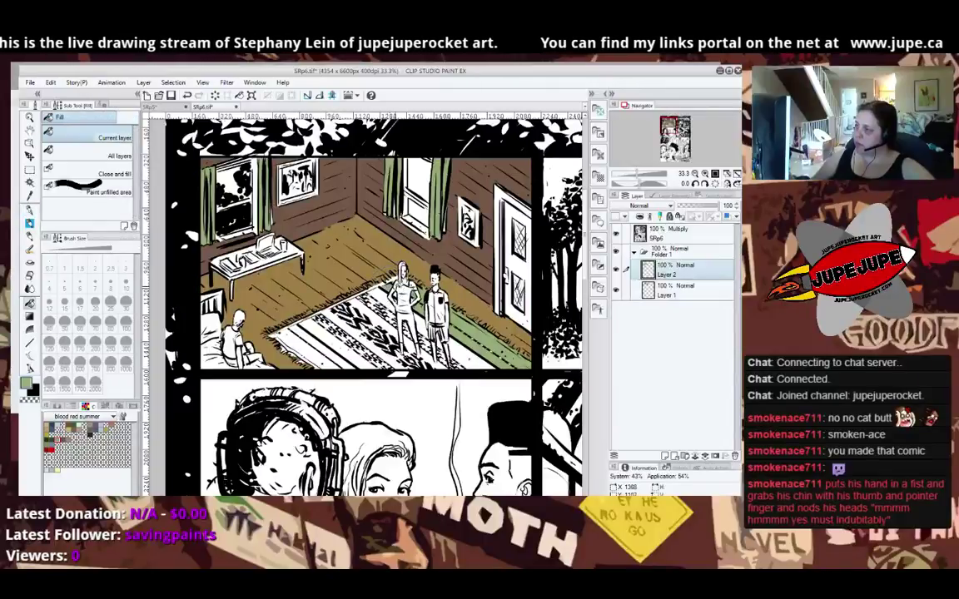
pyautogui.click(321, 338)
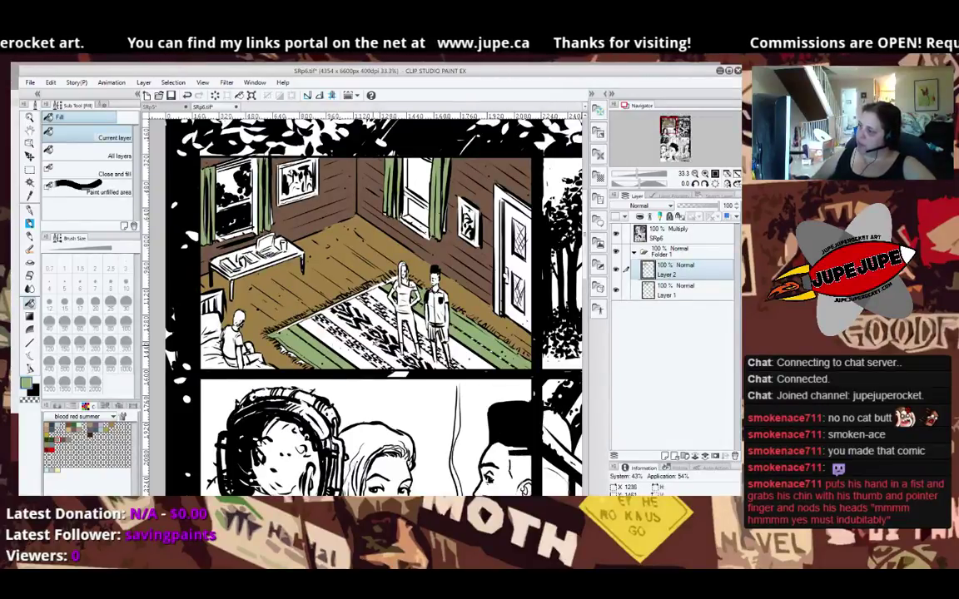
pyautogui.click(340, 307)
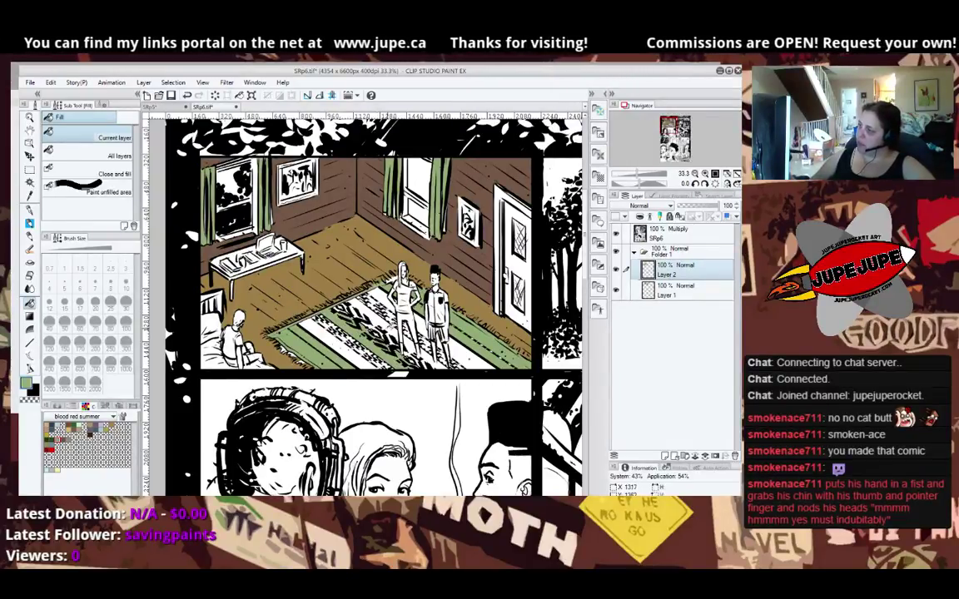
pyautogui.click(385, 313)
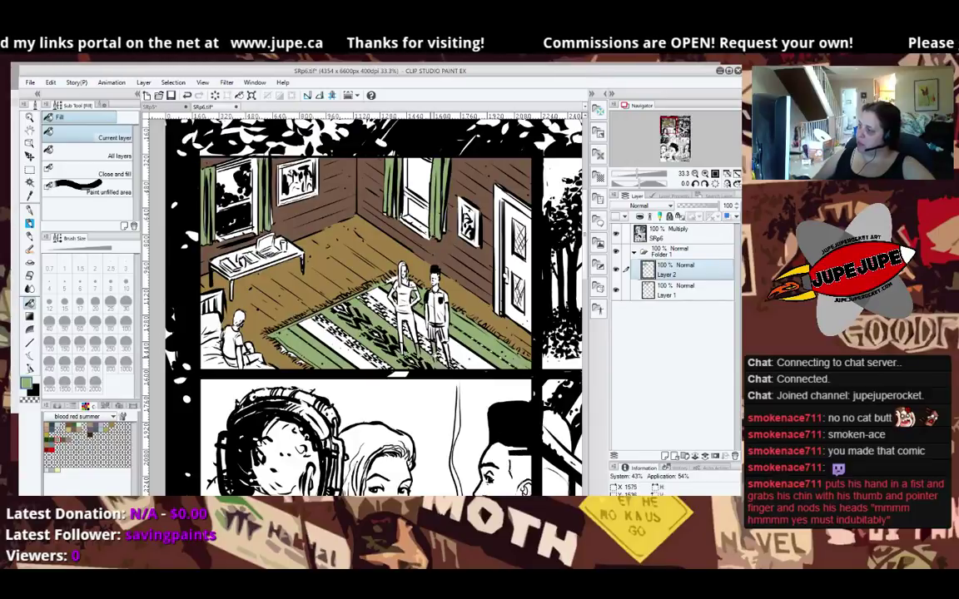
pyautogui.press('e')
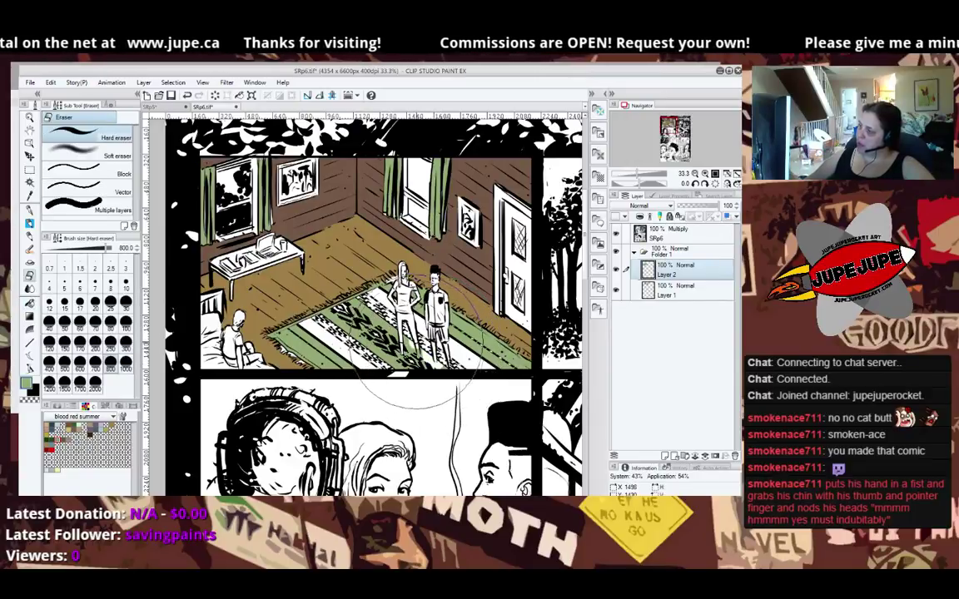
pyautogui.press('g')
pyautogui.press('p')
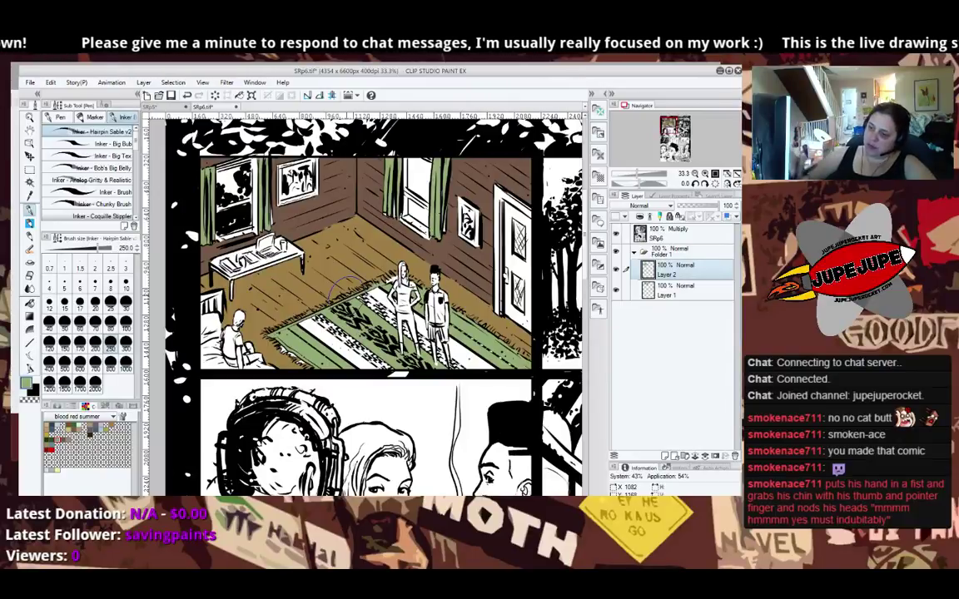
# Choose a dark green and fill the rug's remaining white stripes, including the sections between and beside the standing figures.
pyautogui.press('g')
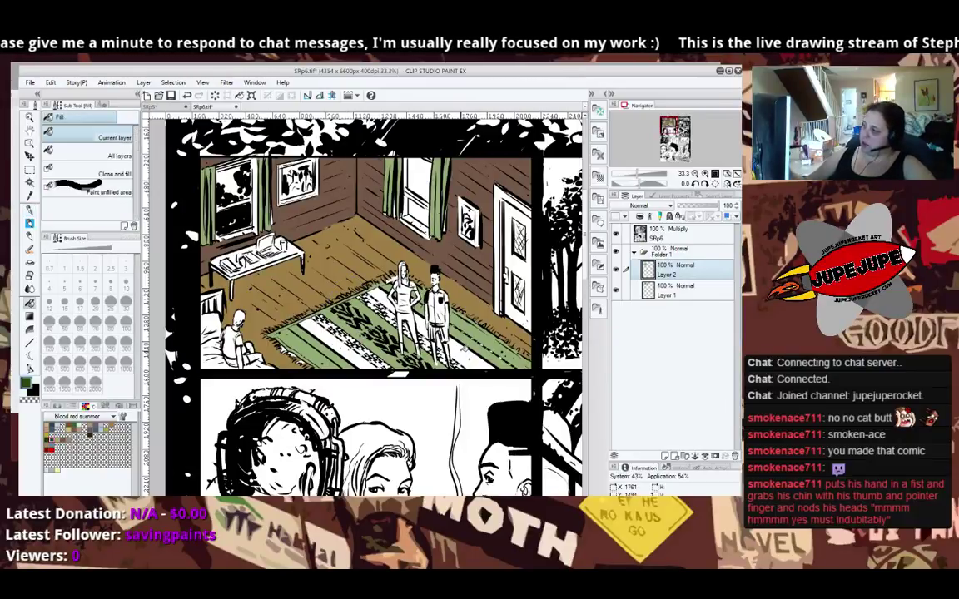
pyautogui.click(442, 321)
pyautogui.click(401, 316)
pyautogui.click(384, 299)
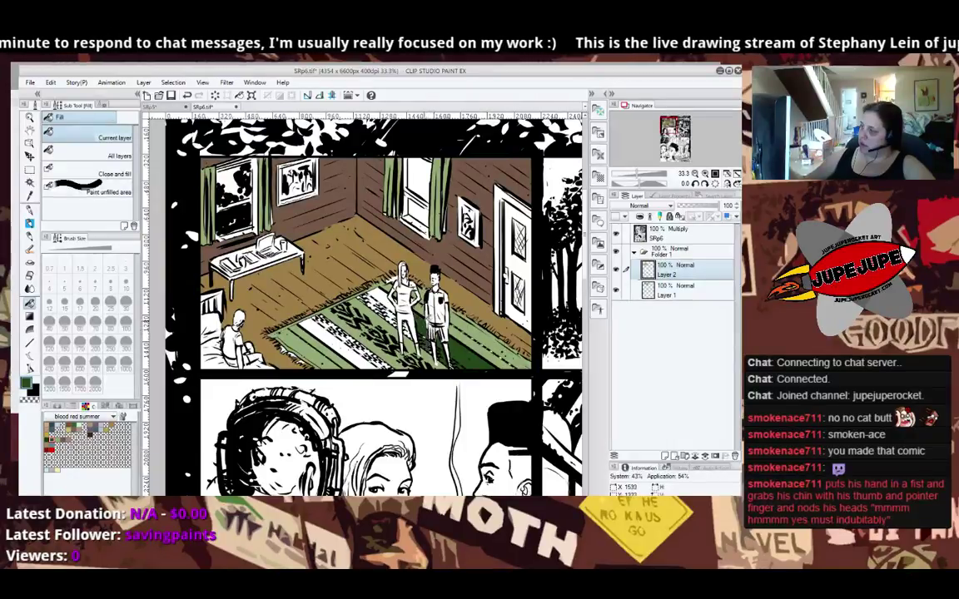
pyautogui.click(370, 297)
pyautogui.click(342, 282)
pyautogui.click(354, 270)
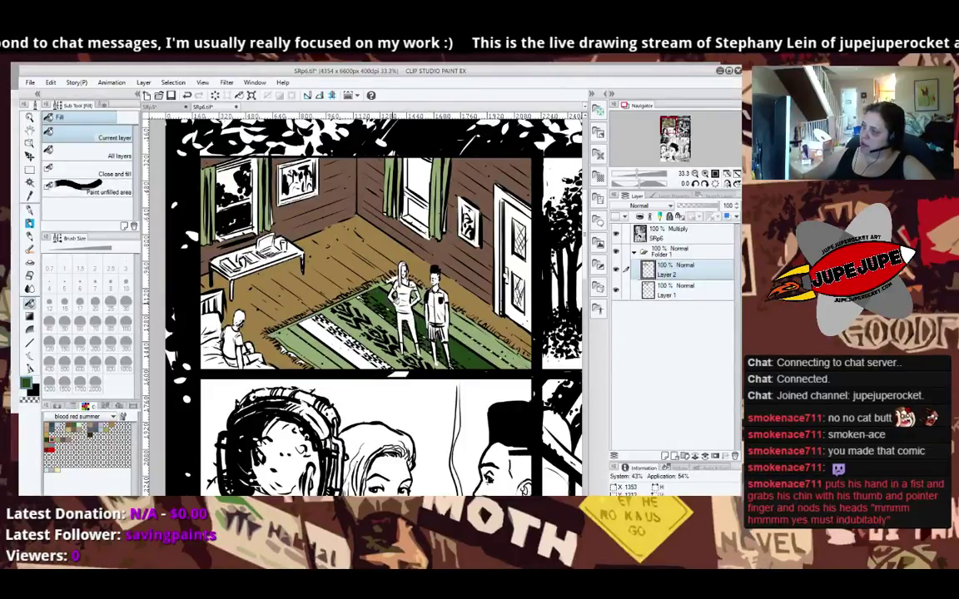
pyautogui.click(345, 337)
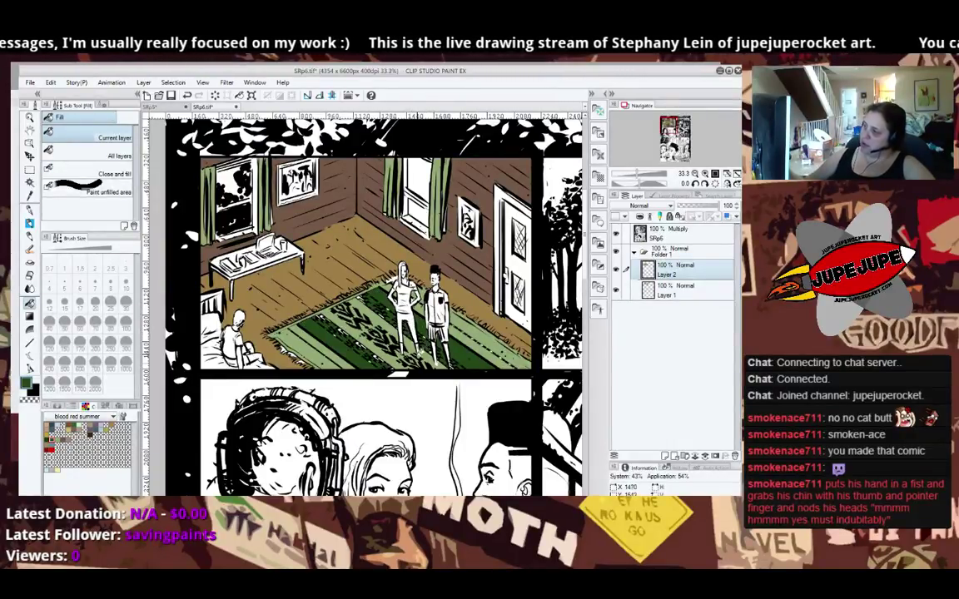
# Color the rug's central zigzag pattern brown with the pen, and outline and fill the door with dark green.
pyautogui.press('p')
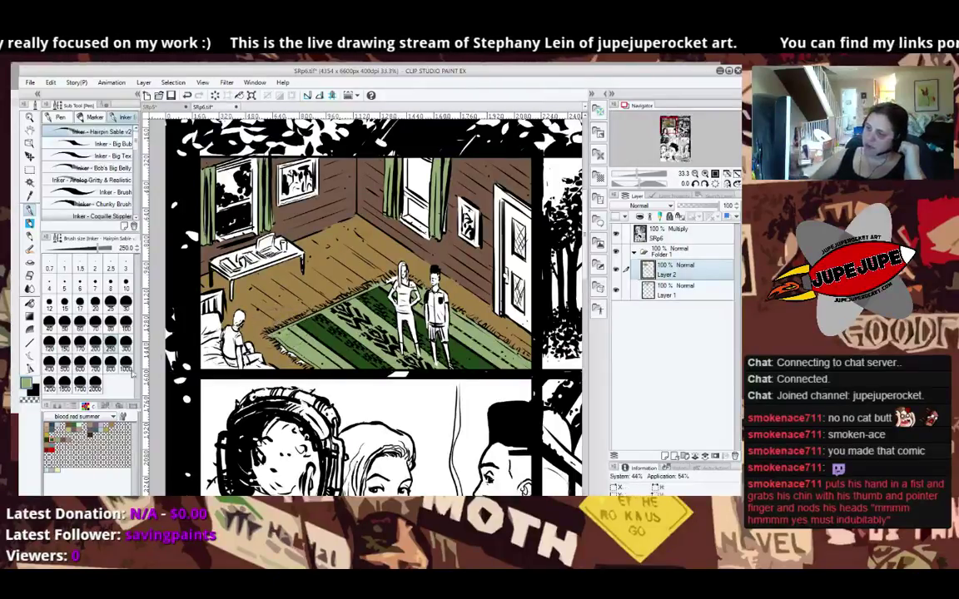
pyautogui.click(47, 440)
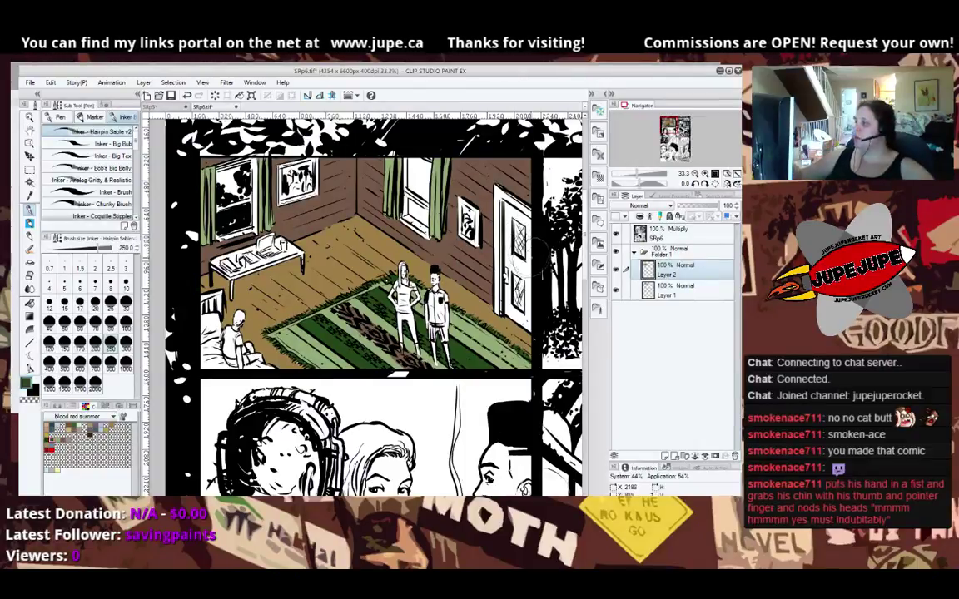
pyautogui.press('g')
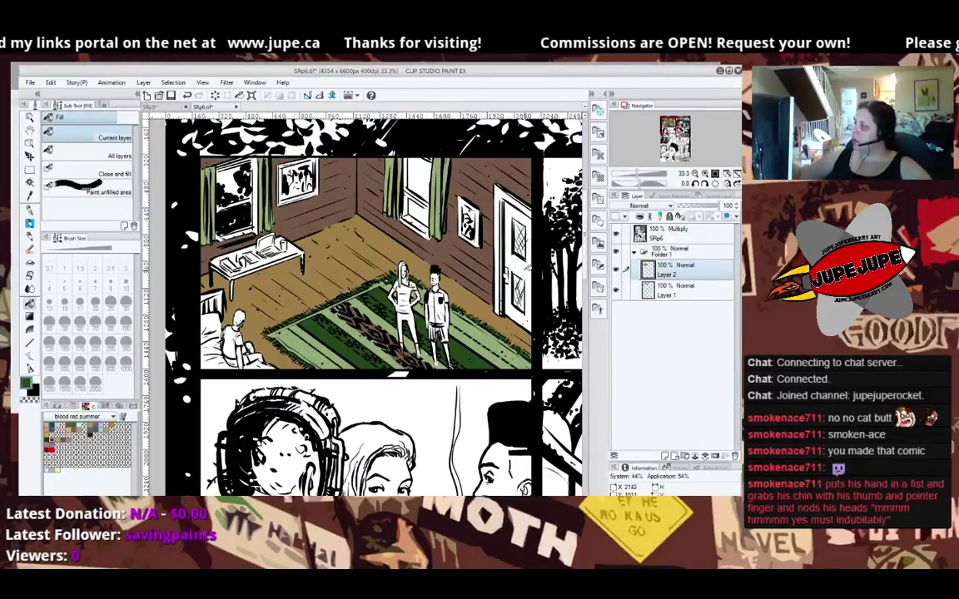
pyautogui.press('p')
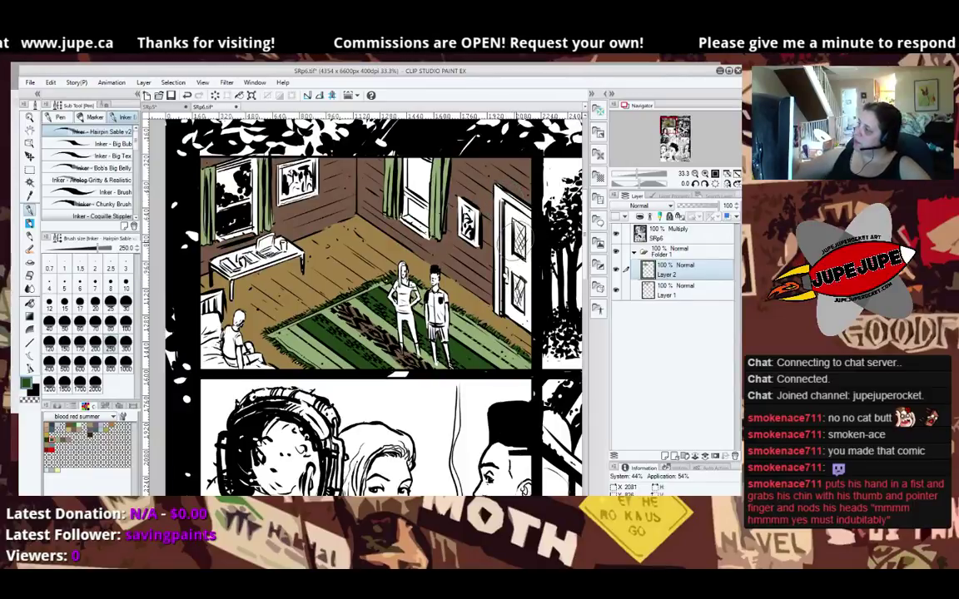
pyautogui.press('g')
pyautogui.click(515, 262)
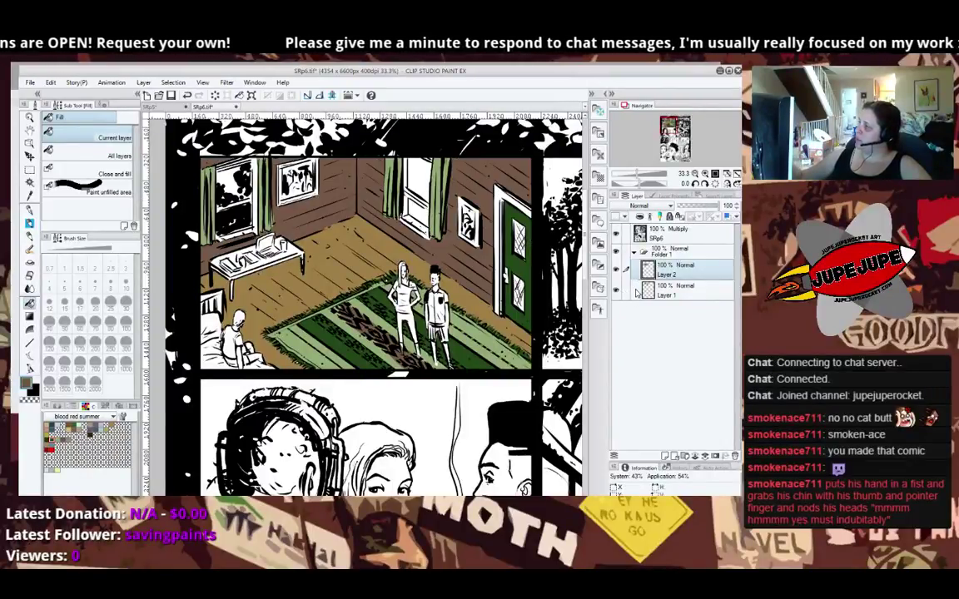
# On Layer 1, color the door frame and the frame of the window behind the desk brown, undoing the fill that covers the panes.
pyautogui.click(637, 290)
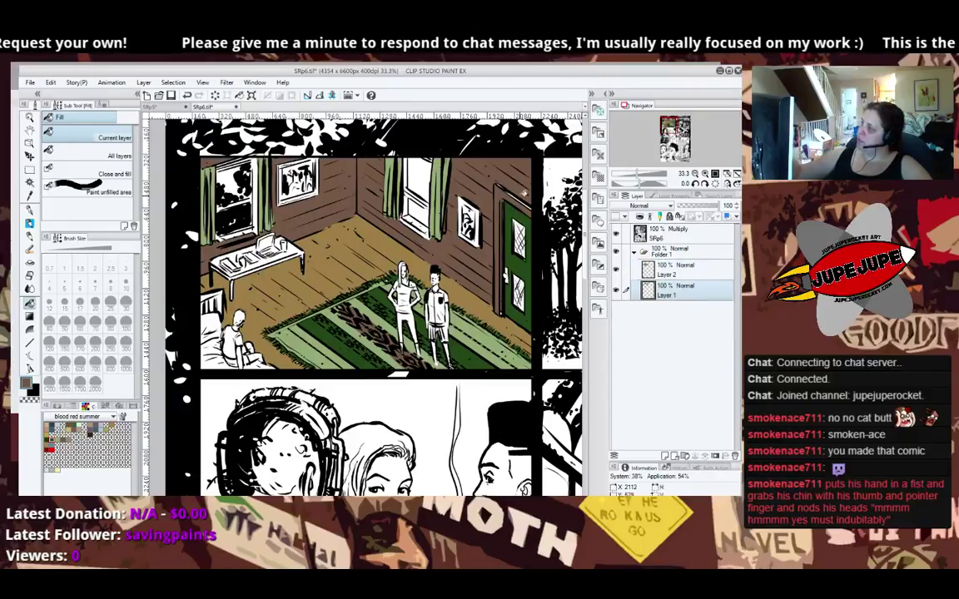
pyautogui.click(234, 171)
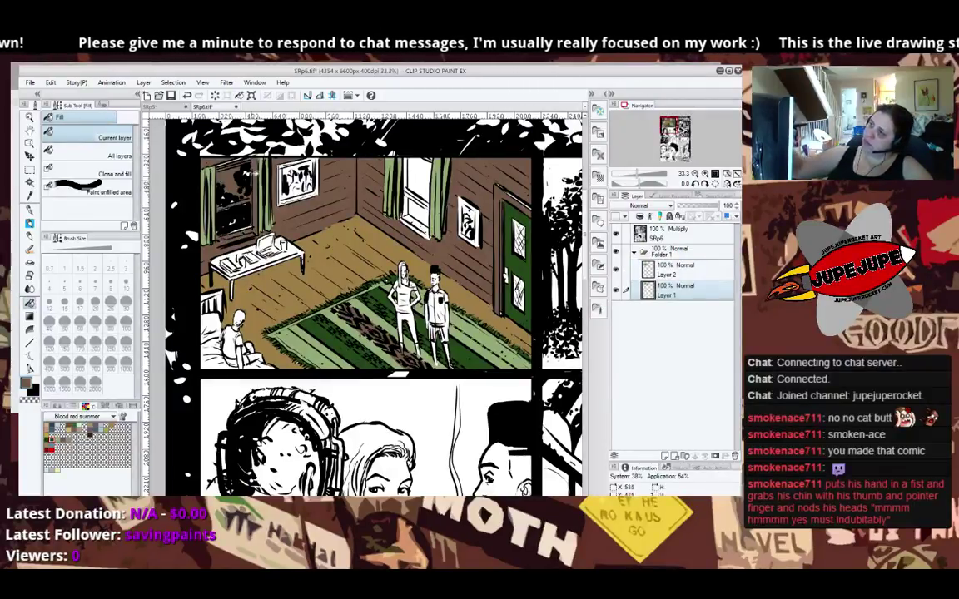
pyautogui.press('p')
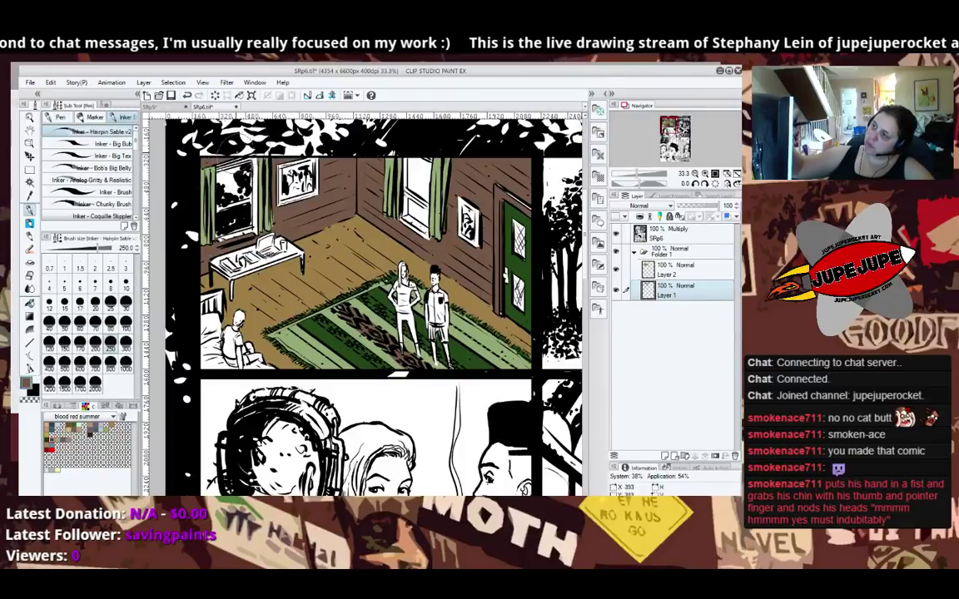
pyautogui.press('g')
pyautogui.press('g')
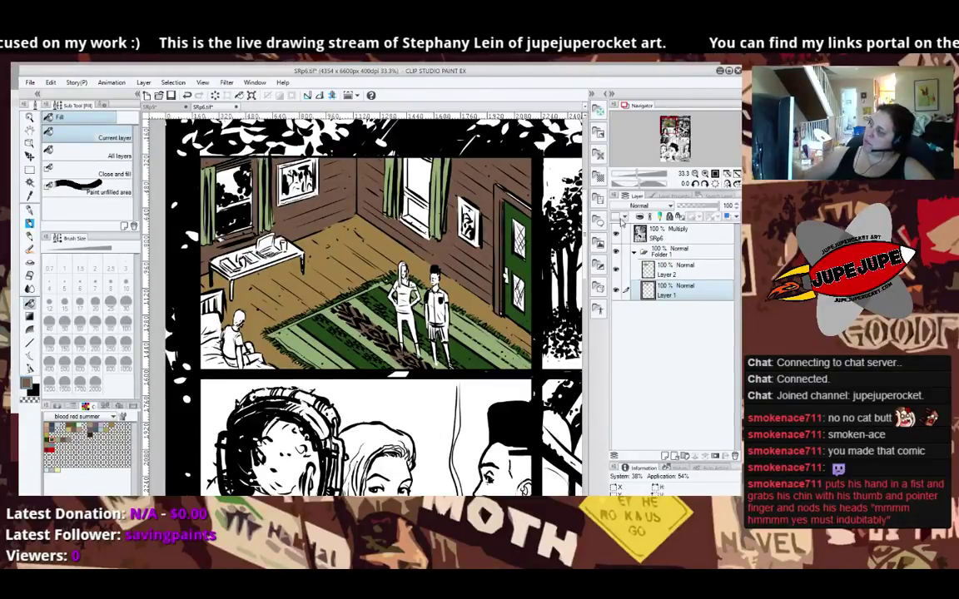
# On Layer 2, outline and fill both wall picture frames with the ochre brown sampled from the floor.
pyautogui.keyDown('ctrl'); pyautogui.click(649, 290); pyautogui.keyUp('ctrl')
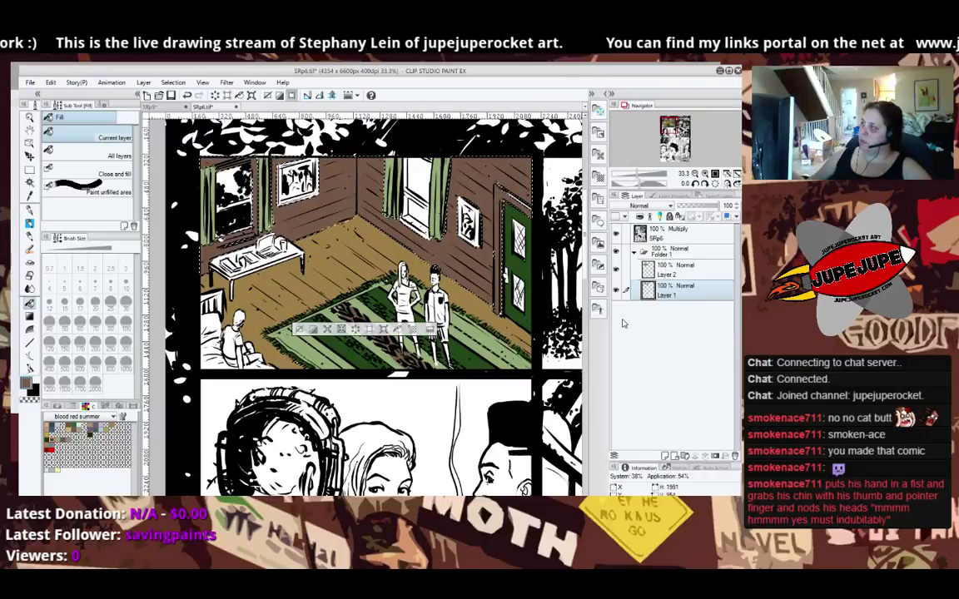
pyautogui.hotkey('ctrl', 'd')
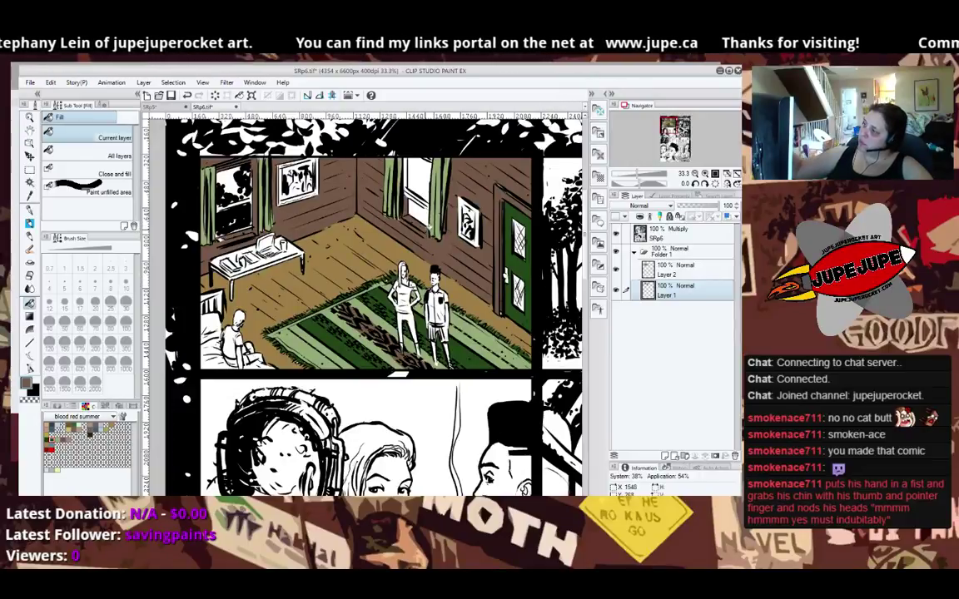
pyautogui.press('p')
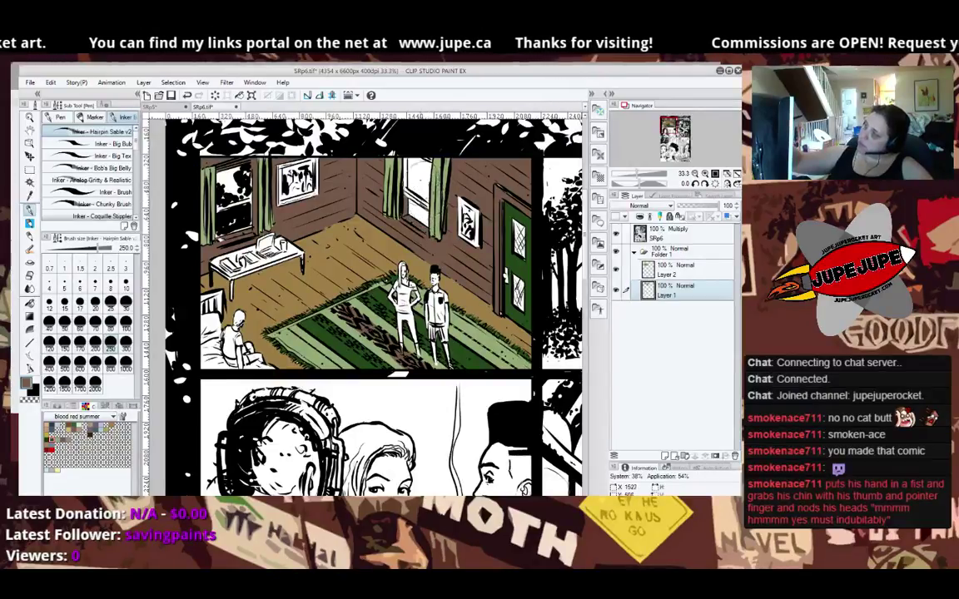
pyautogui.press('g')
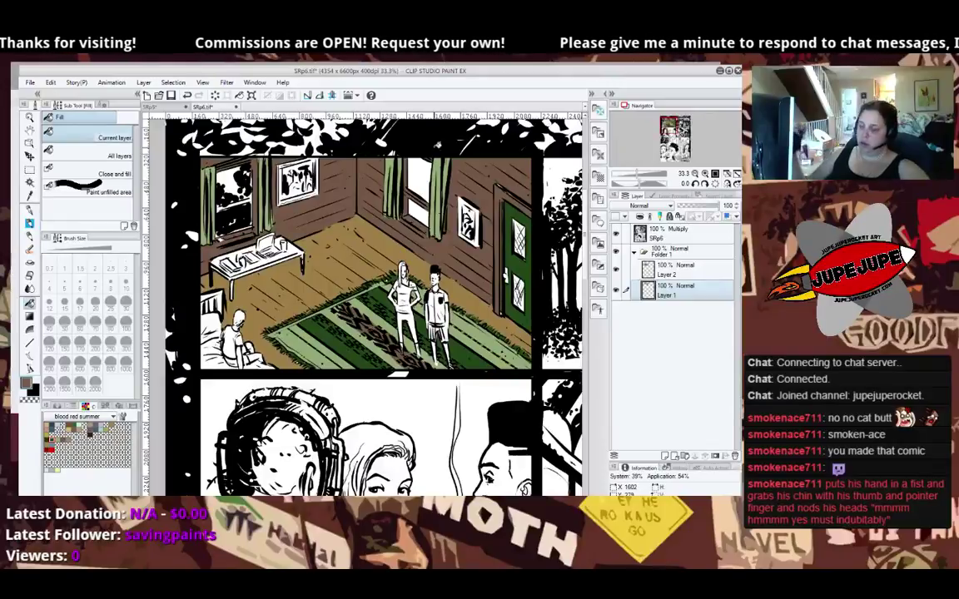
pyautogui.keyDown('alt'); pyautogui.click(425, 264); pyautogui.keyUp('alt')
pyautogui.click(668, 273)
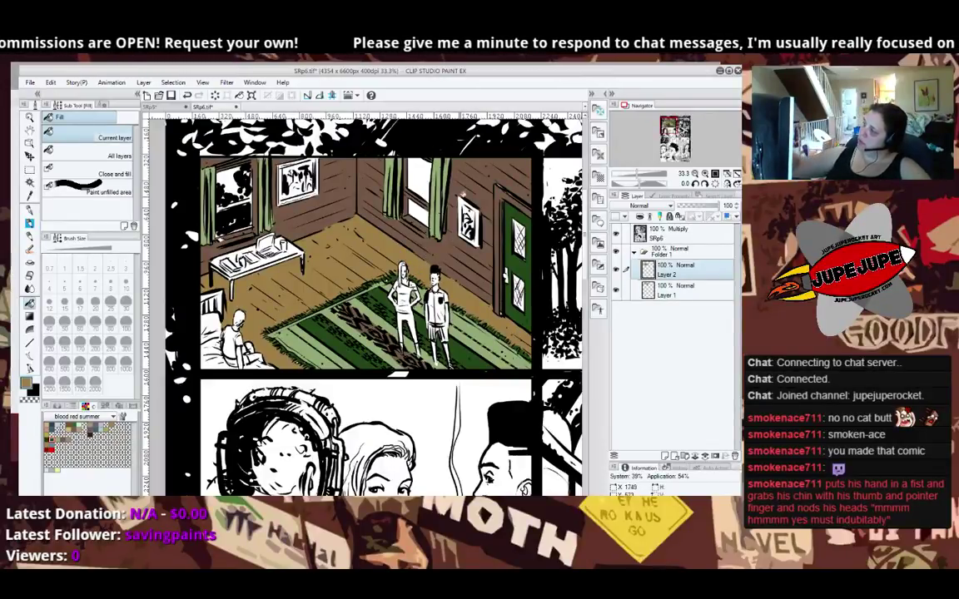
pyautogui.press('p')
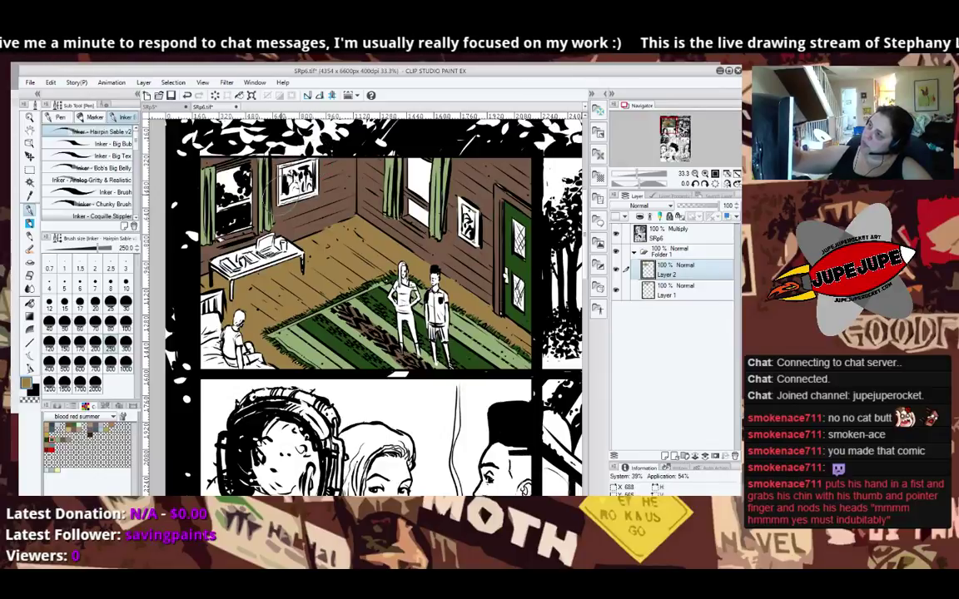
pyautogui.press('g')
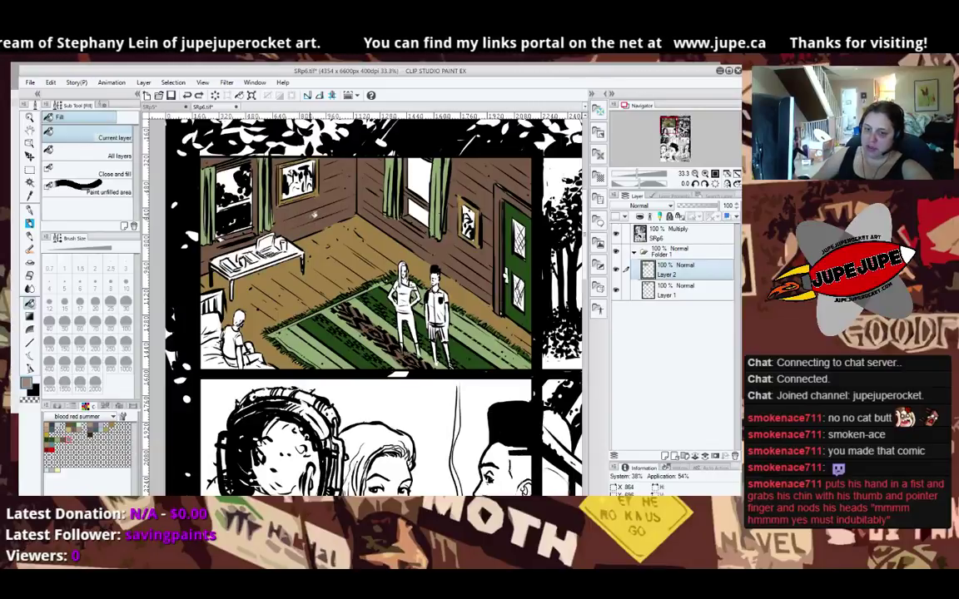
# Color the desk's top and legs grayish brown on Layer 2, leaving the papers and laptop white.
pyautogui.press('p')
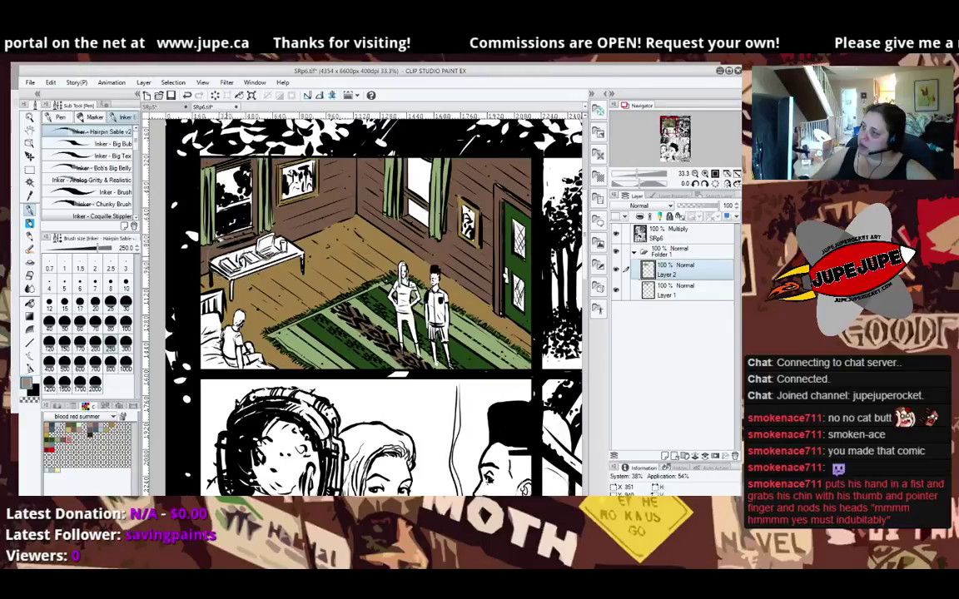
pyautogui.press('g')
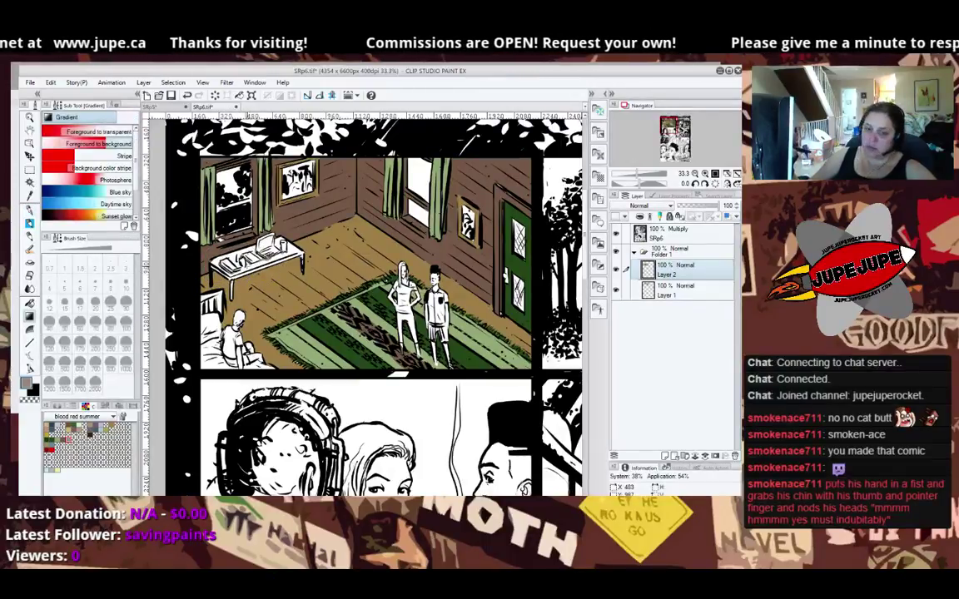
pyautogui.press('p')
pyautogui.press('g')
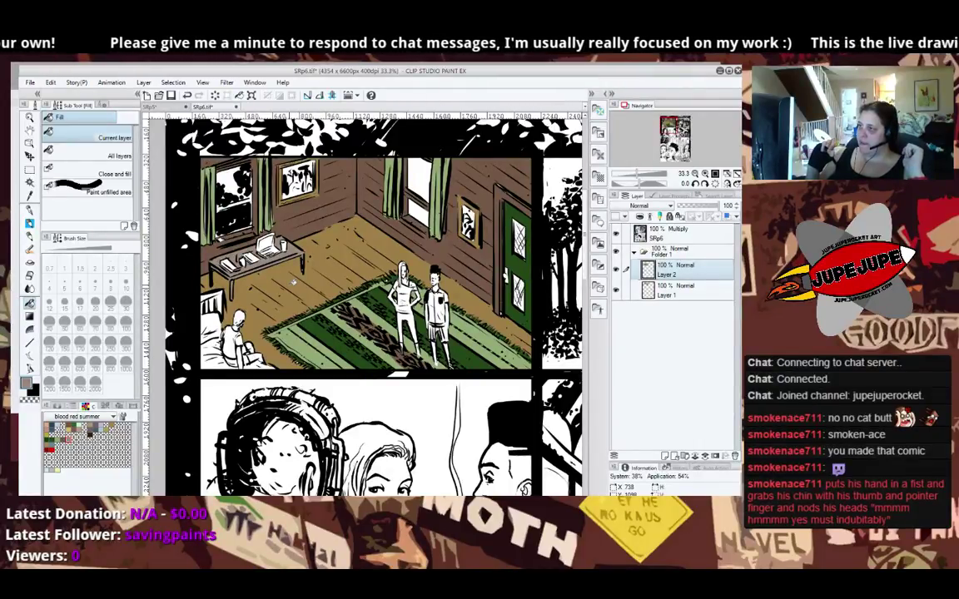
# On Layer 1, touch up the frame of the window behind the desk with brown.
pyautogui.click(676, 289)
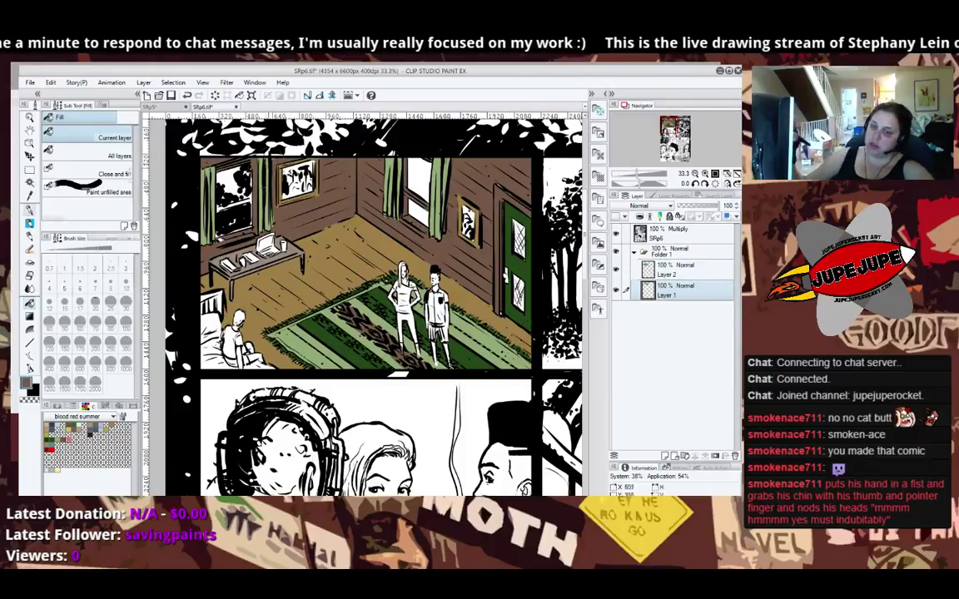
pyautogui.press('p')
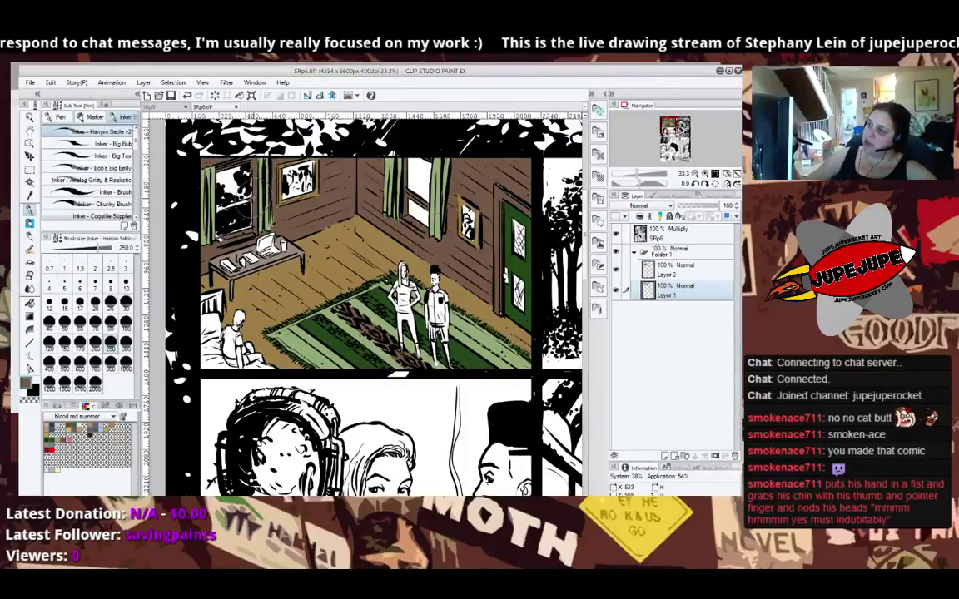
pyautogui.press('g')
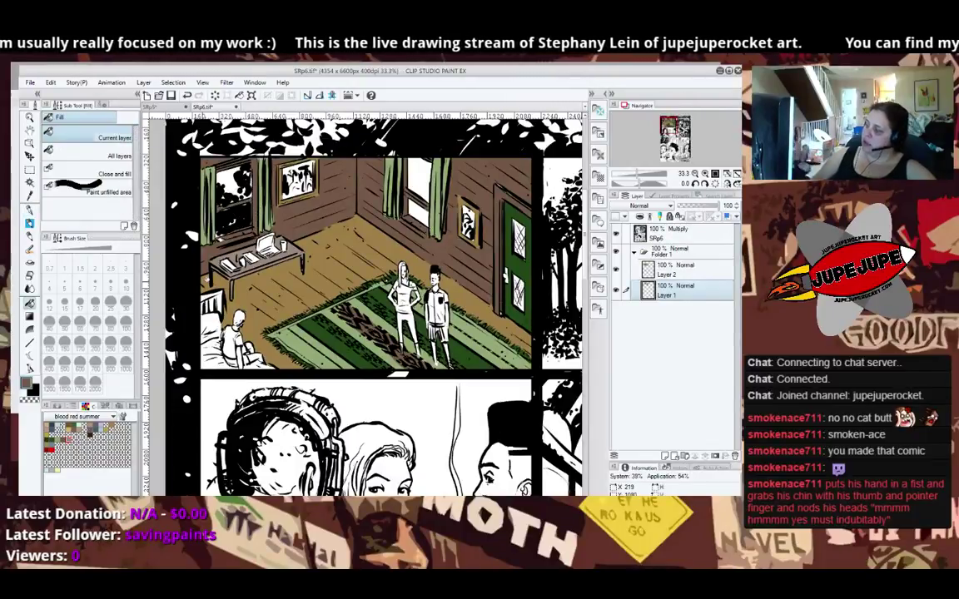
# Look over the uncolored panels across the rest of the page, ending back at the first panel's room.
pyautogui.moveTo(572, 524); pyautogui.dragTo(292, 285)
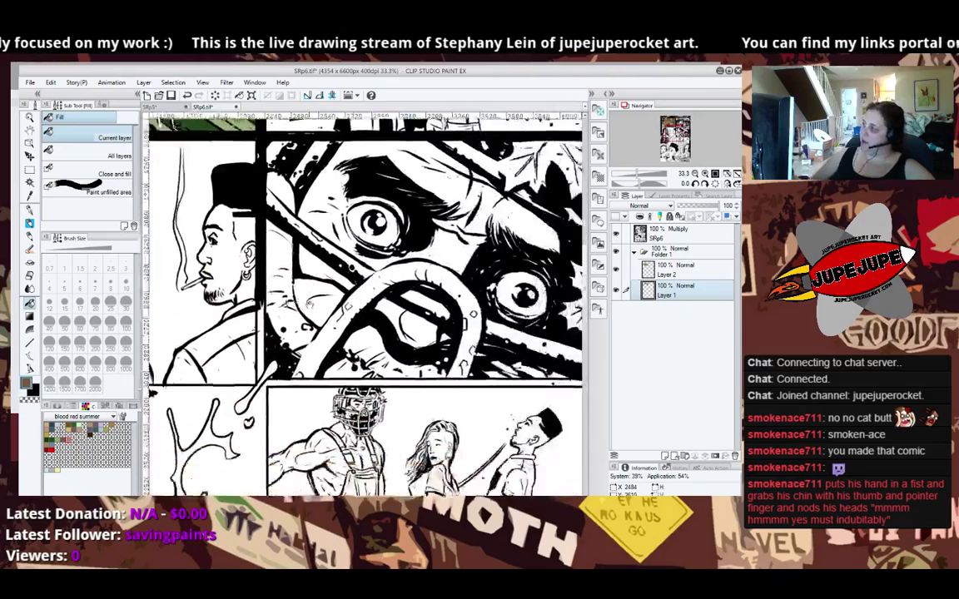
pyautogui.moveTo(384, 412); pyautogui.dragTo(305, 207)
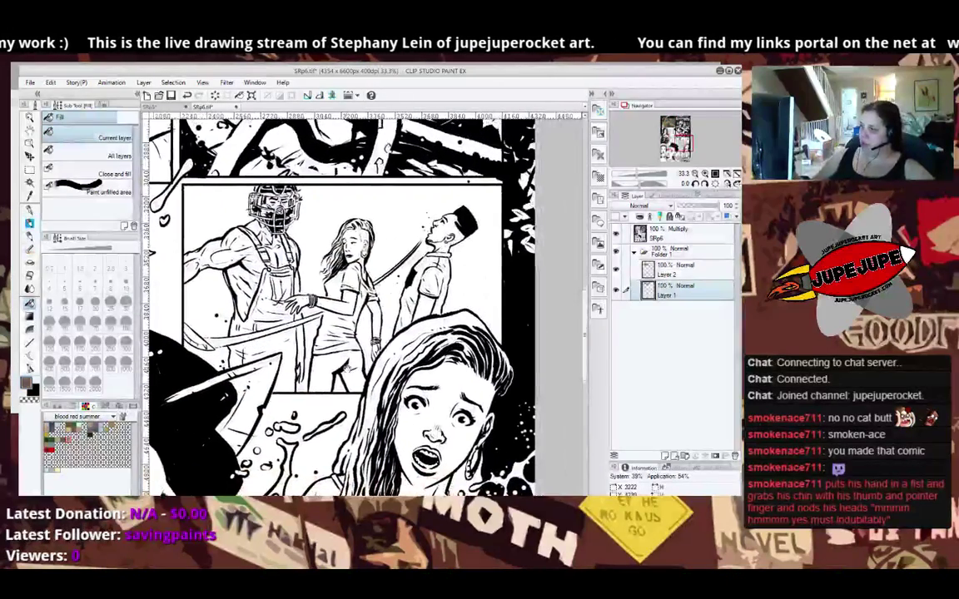
pyautogui.moveTo(320, 324); pyautogui.dragTo(438, 267)
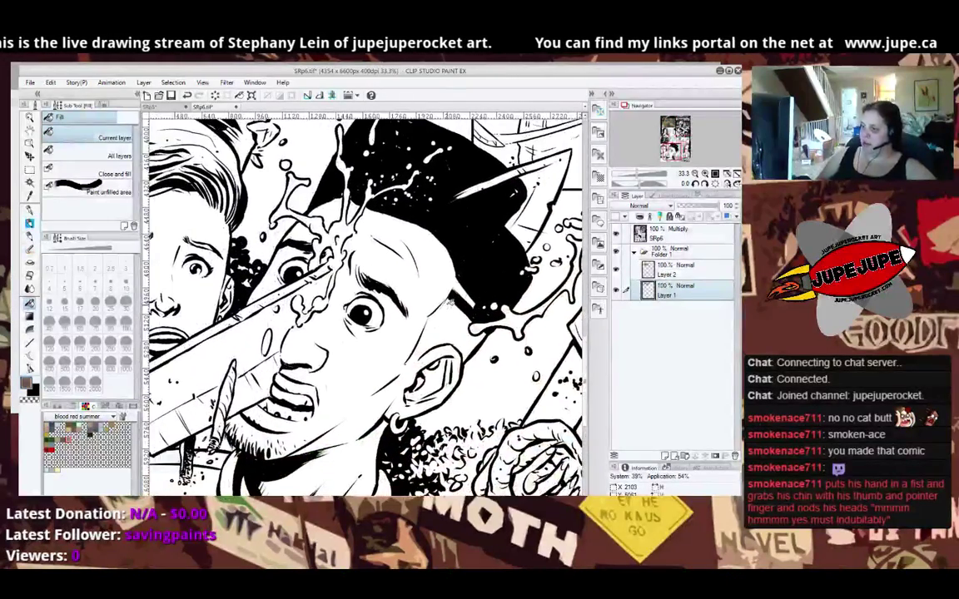
pyautogui.scroll(-3, 447, 306)
pyautogui.scroll(-1, 487, 289)
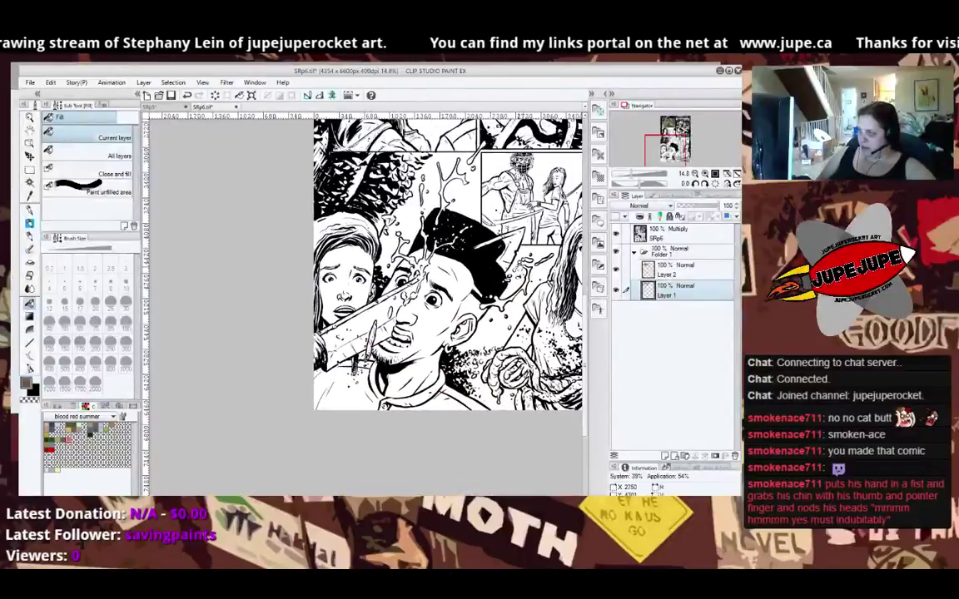
pyautogui.moveTo(525, 236); pyautogui.dragTo(437, 277)
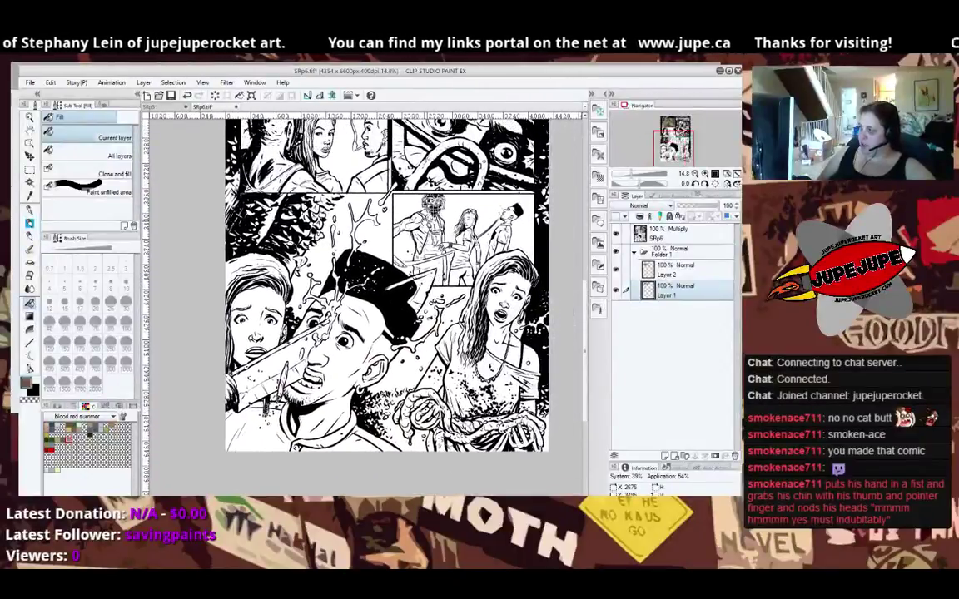
pyautogui.moveTo(419, 126); pyautogui.dragTo(418, 267)
pyautogui.moveTo(417, 198); pyautogui.dragTo(416, 271)
pyautogui.scroll(3, 337, 241)
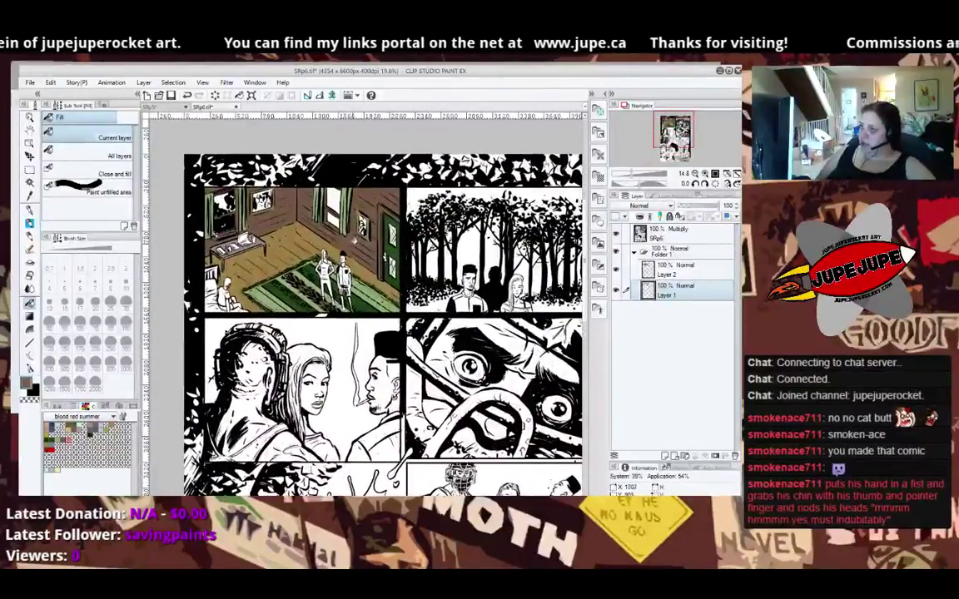
pyautogui.moveTo(327, 258); pyautogui.dragTo(356, 244)
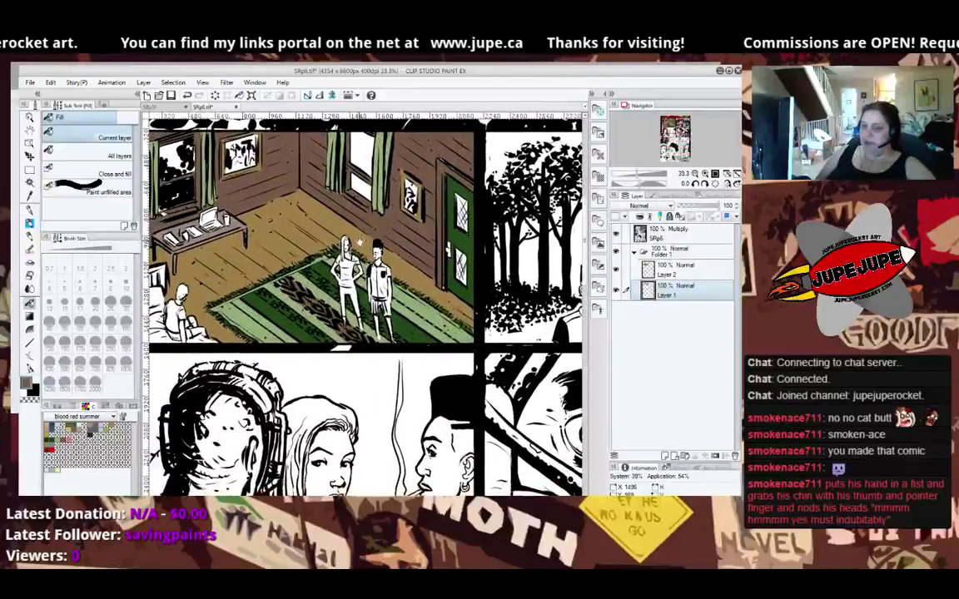